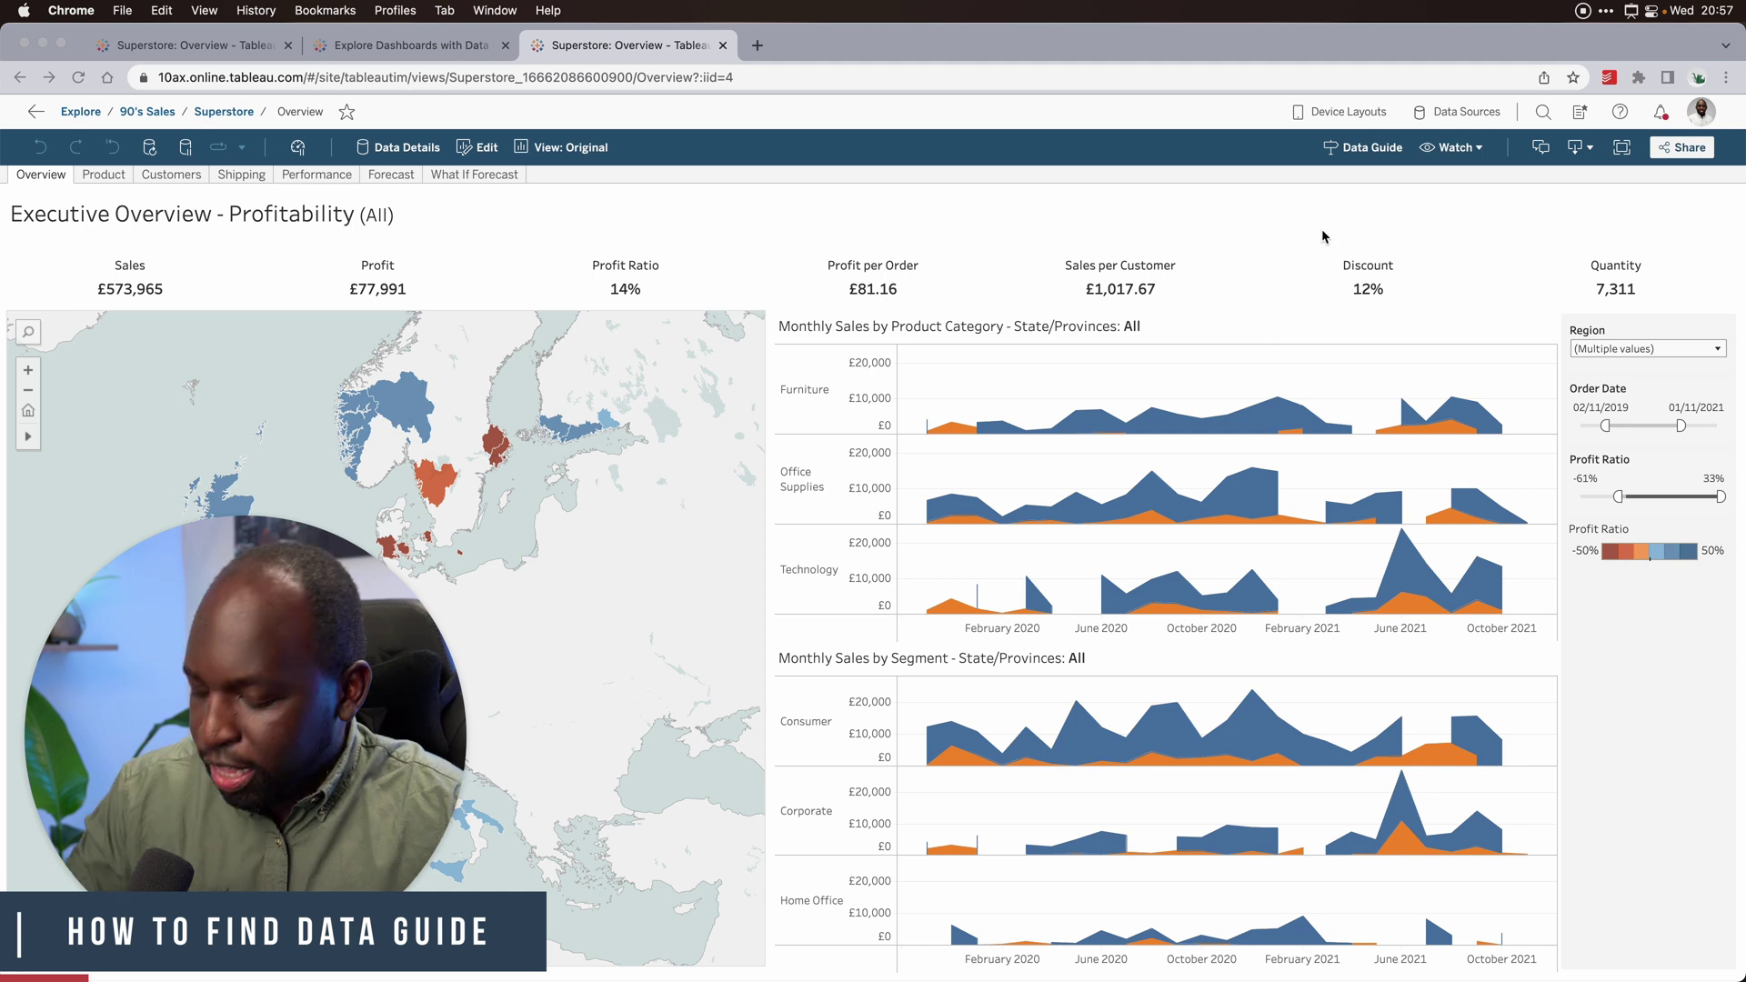
- Open the Data Guide pane and deselect the map to show the dashboard-level guide
key("ctrl+alt+super+a")
mouse_move(1277, 223)
left_mouse_down()
mouse_move(1332, 171)
mouse_move(1302, 208)
left_mouse_up()
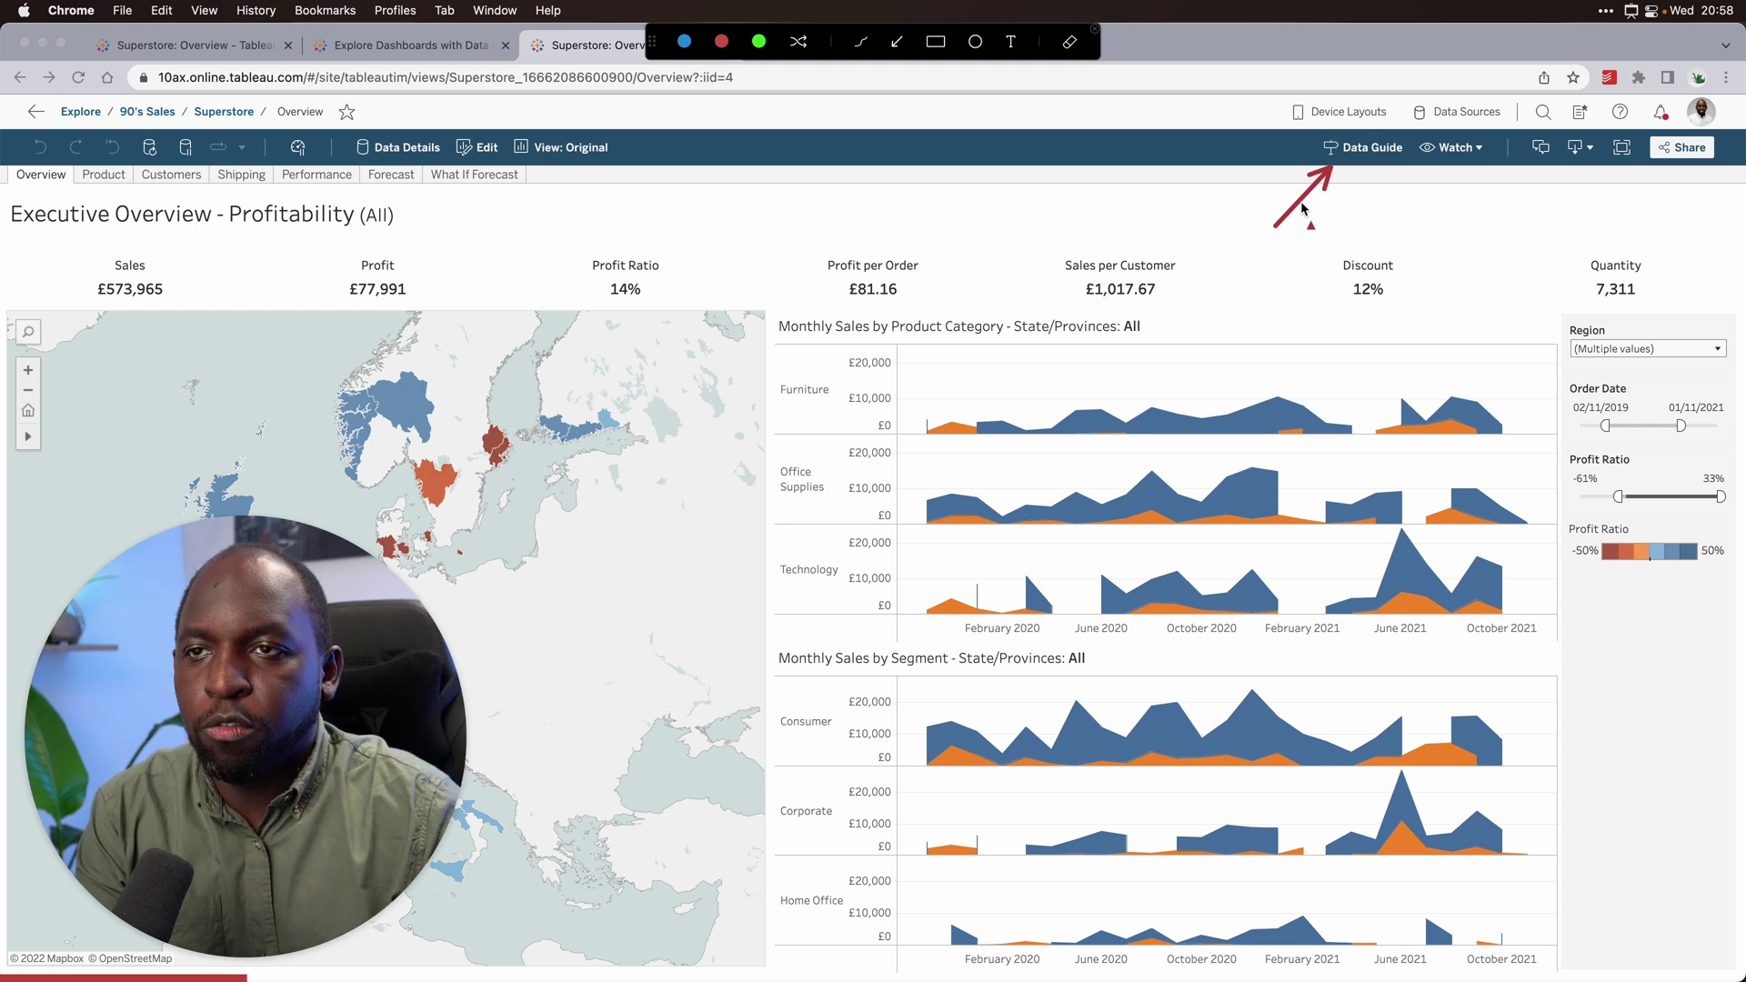
key("Escape")
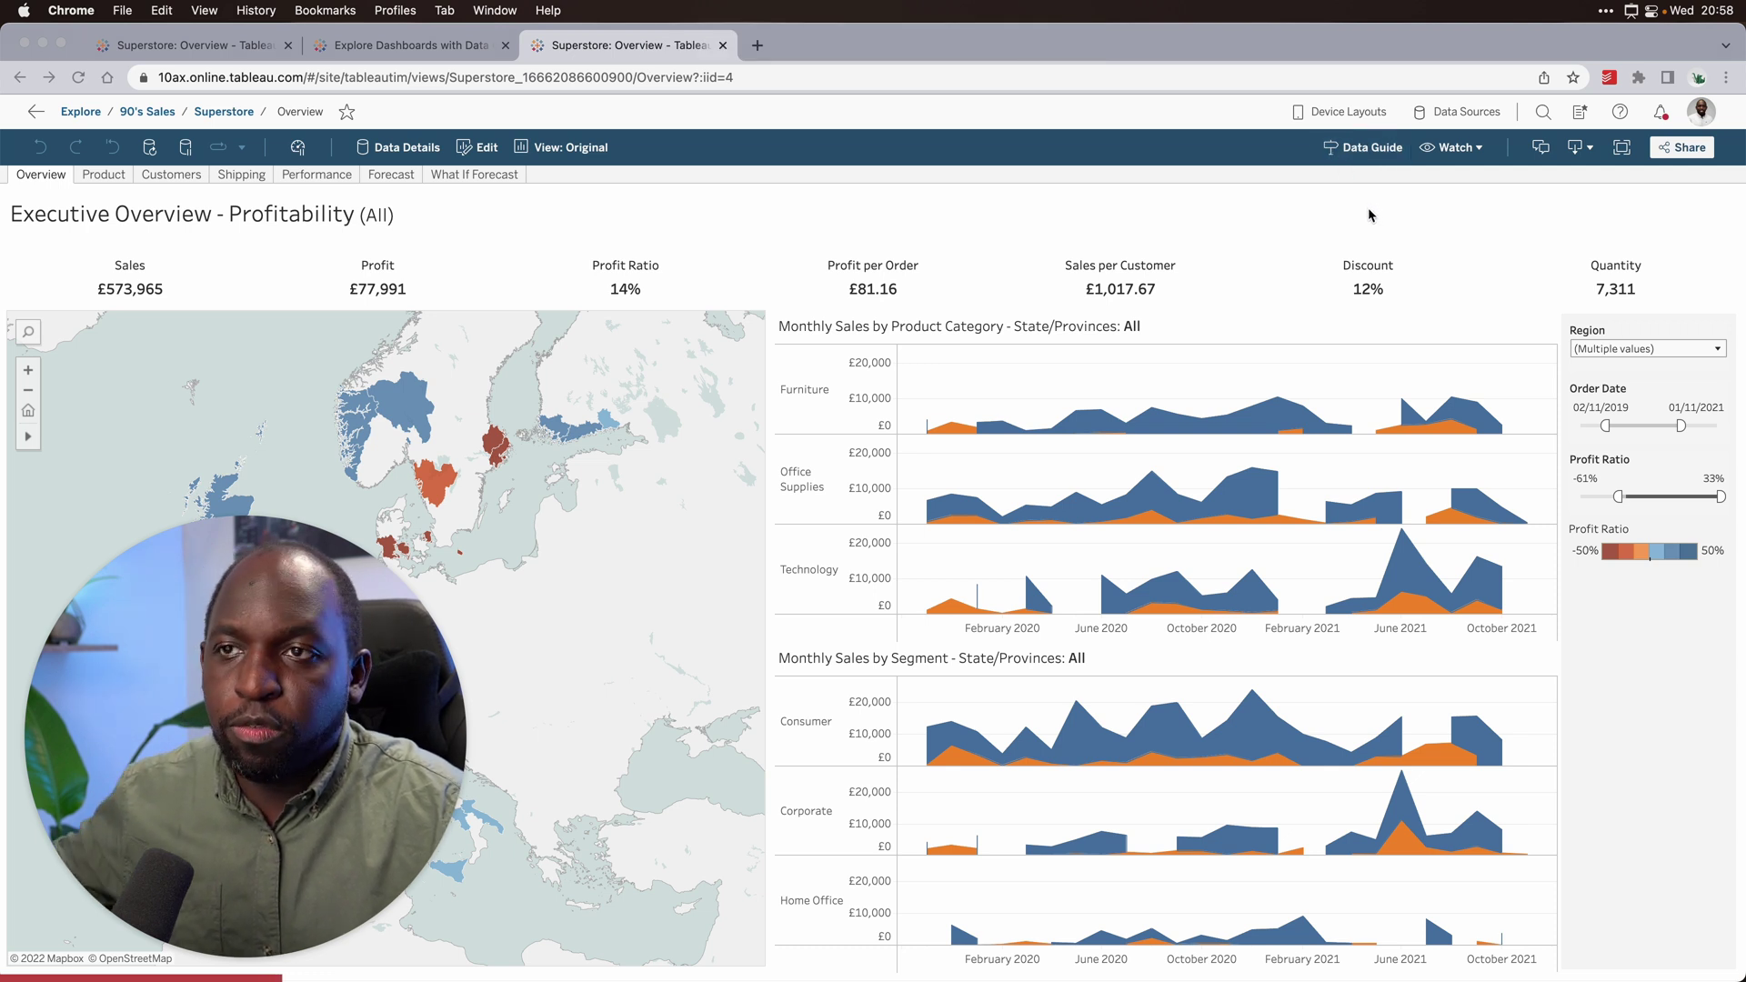
left_click(1357, 150)
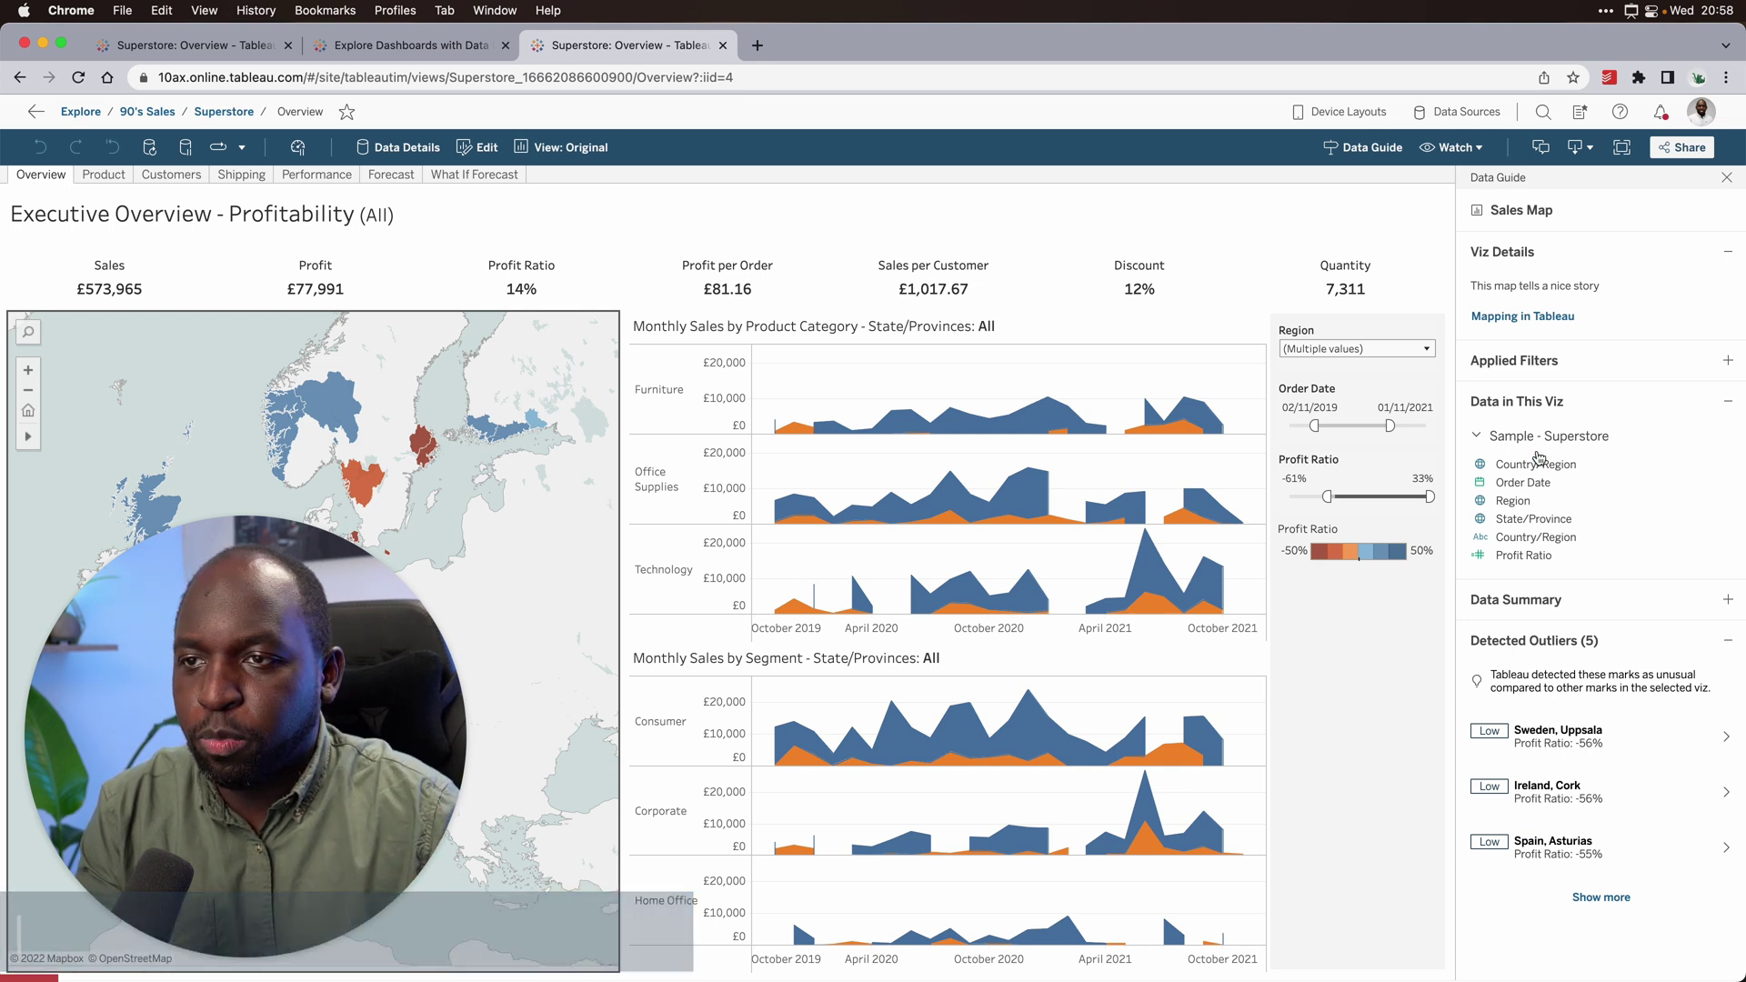
left_click(1353, 705)
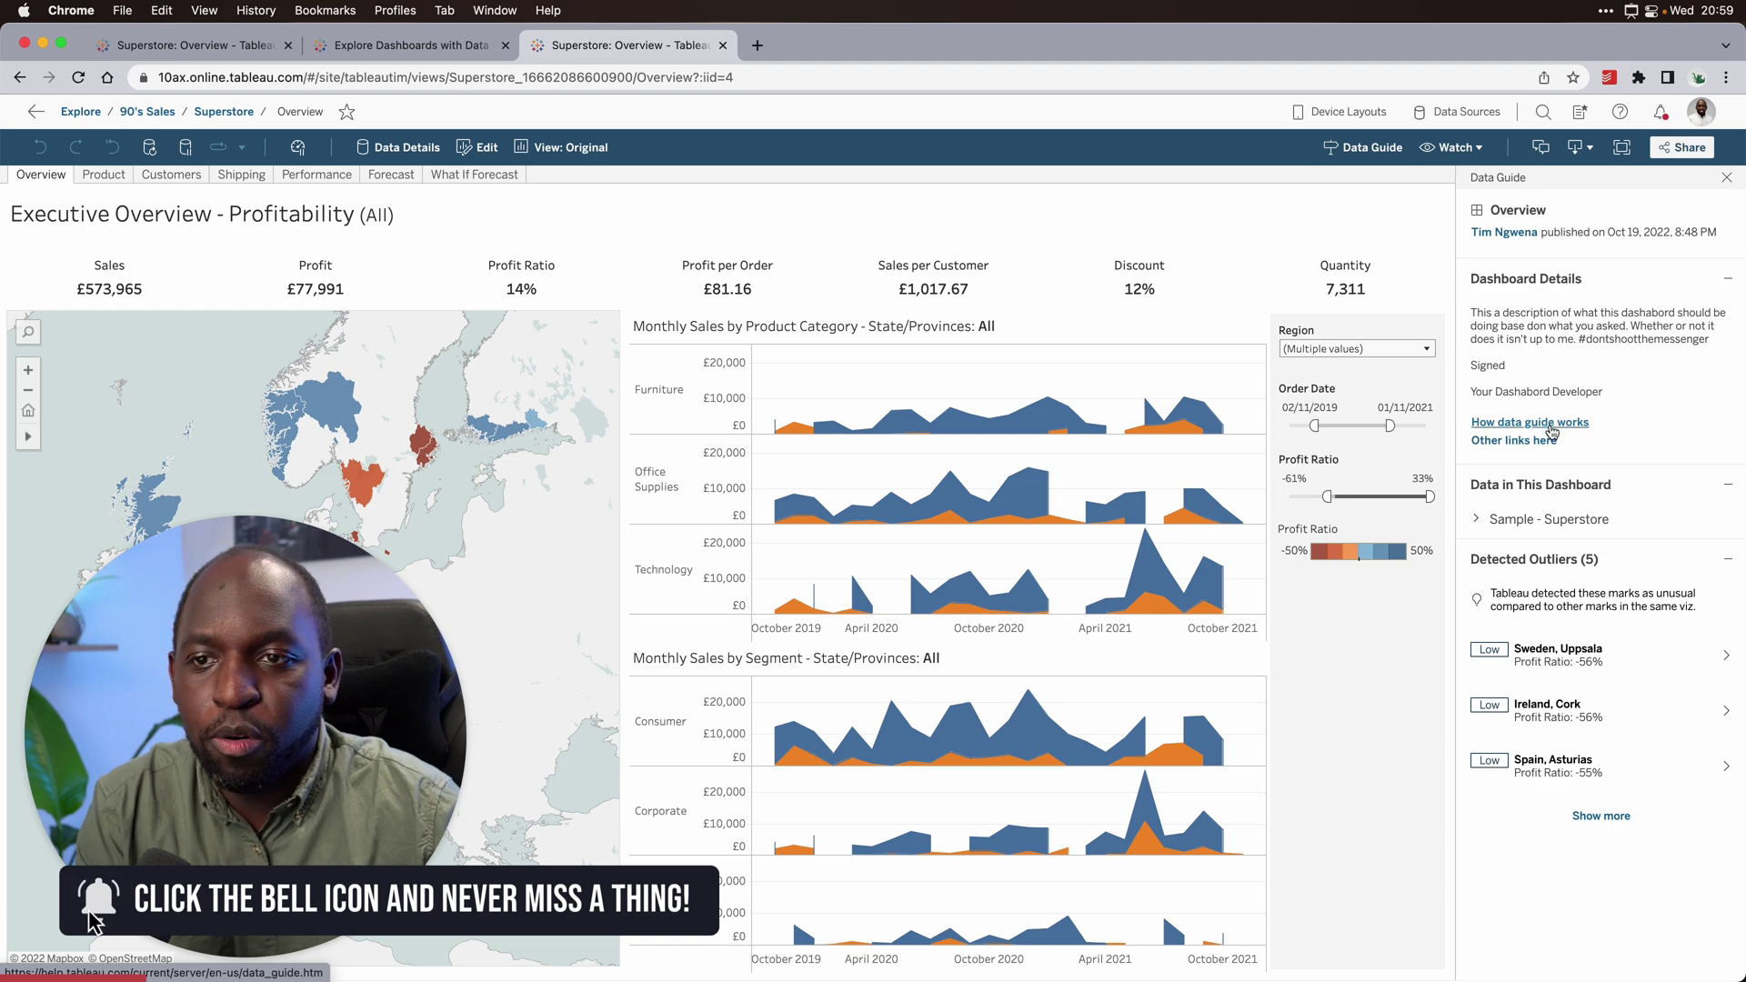
- Expand and collapse the Sample - Superstore field list, then show all five detected outliers
left_click(1517, 521)
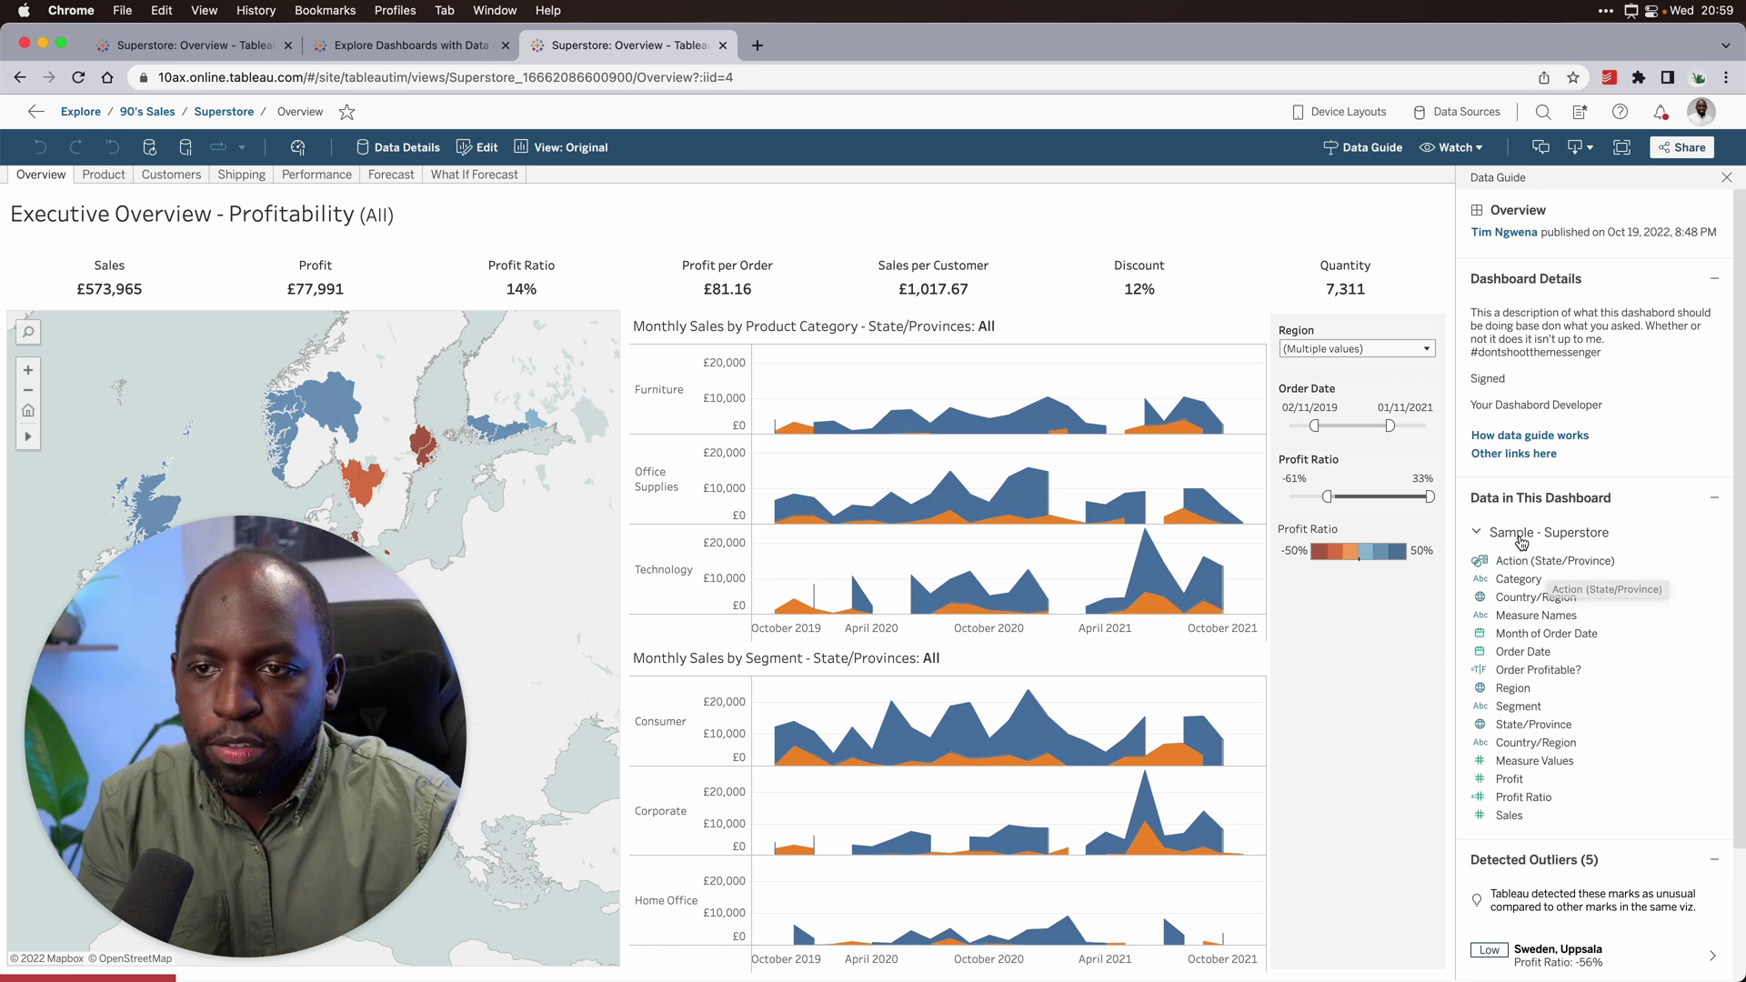
left_click(1519, 533)
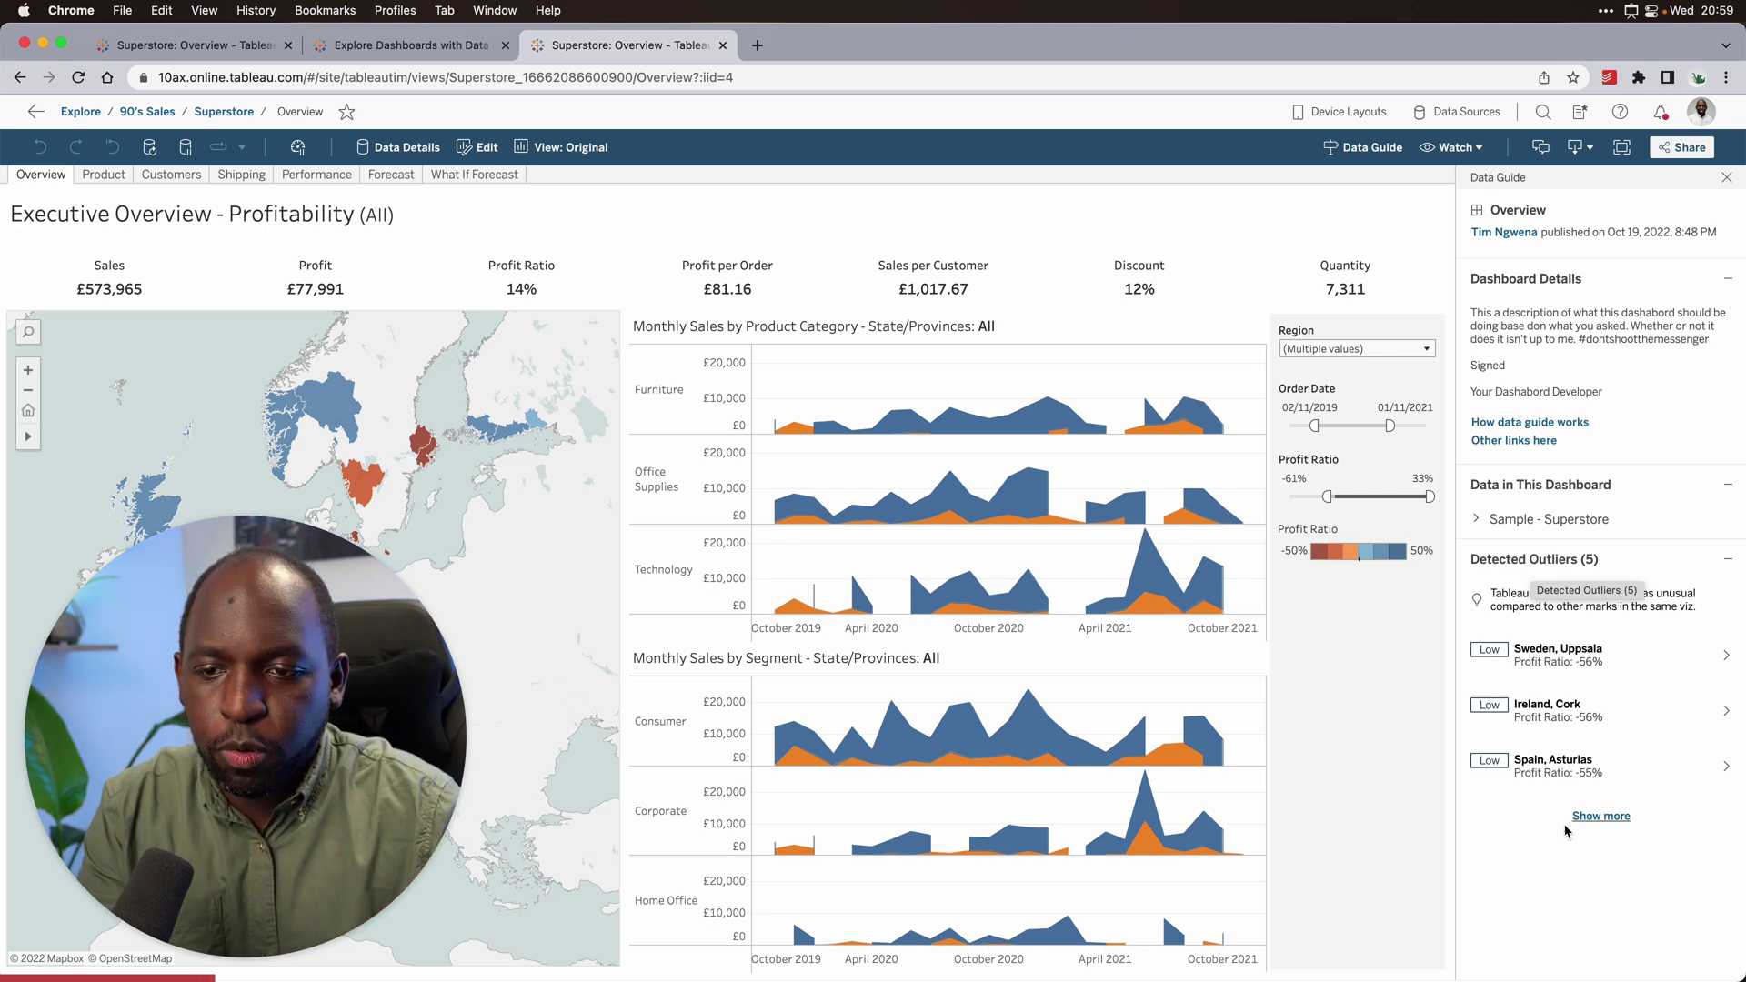
left_click(1603, 817)
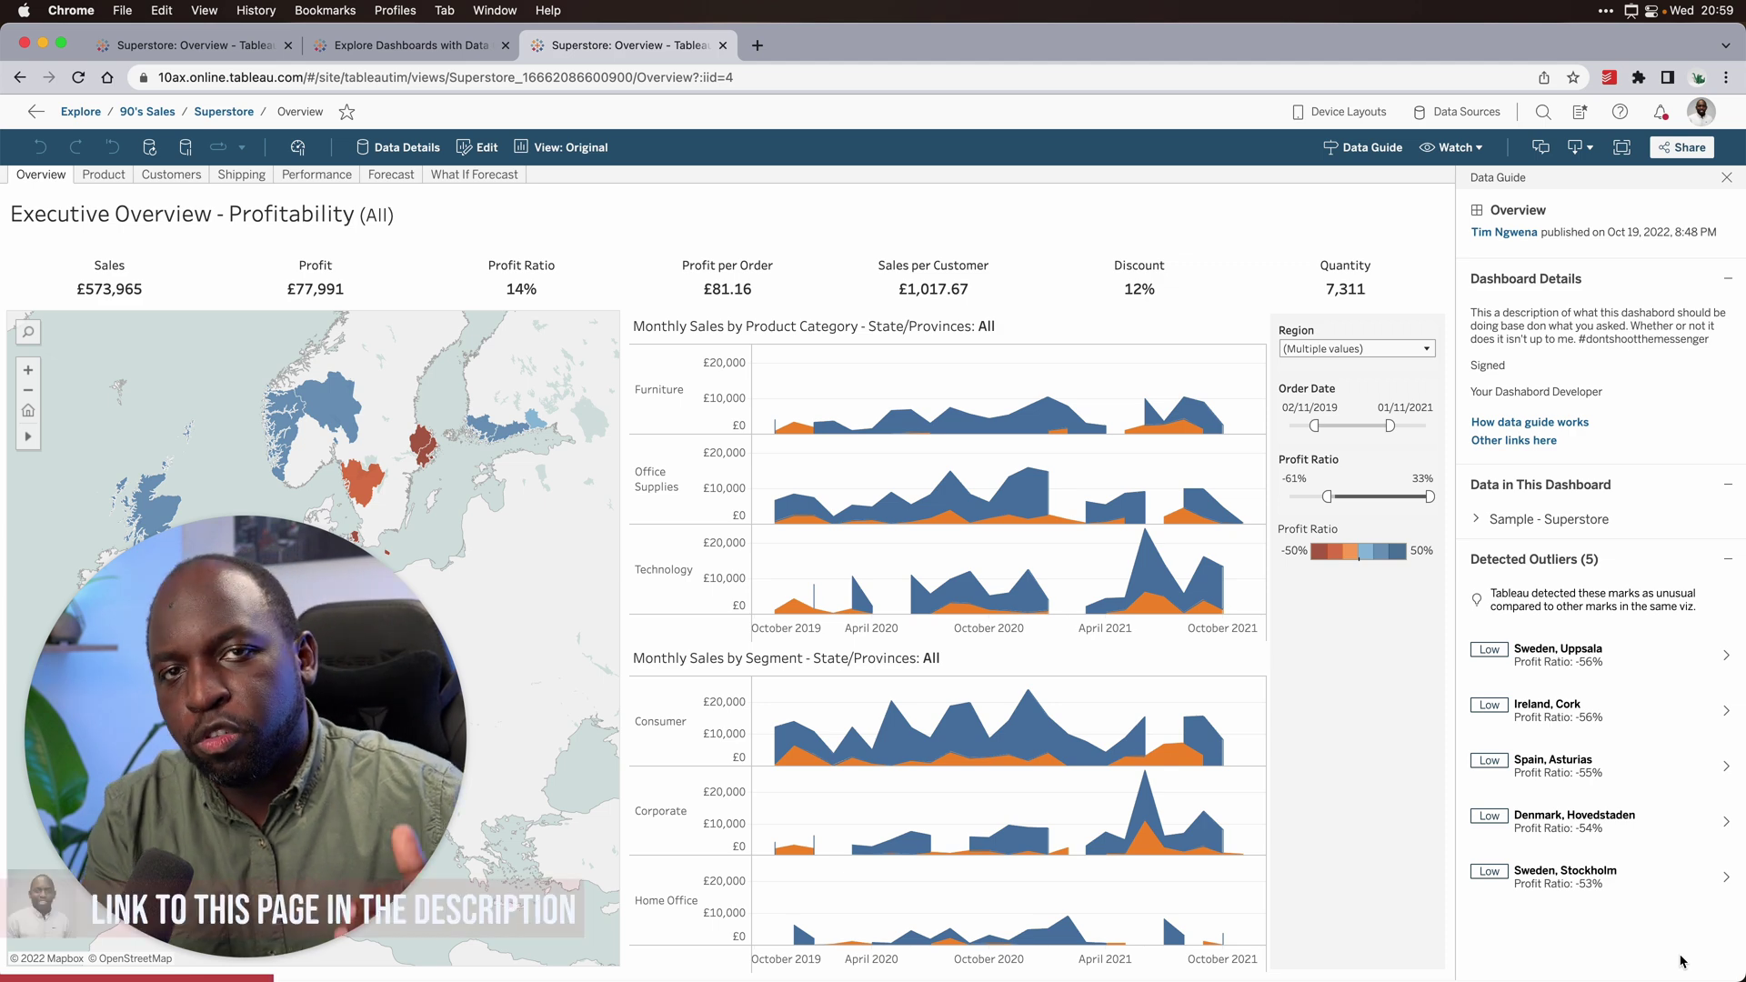
- Select the Sales Map and list its filters: Filter 1, Order Date, Profit Ratio and Region
left_click(468, 396)
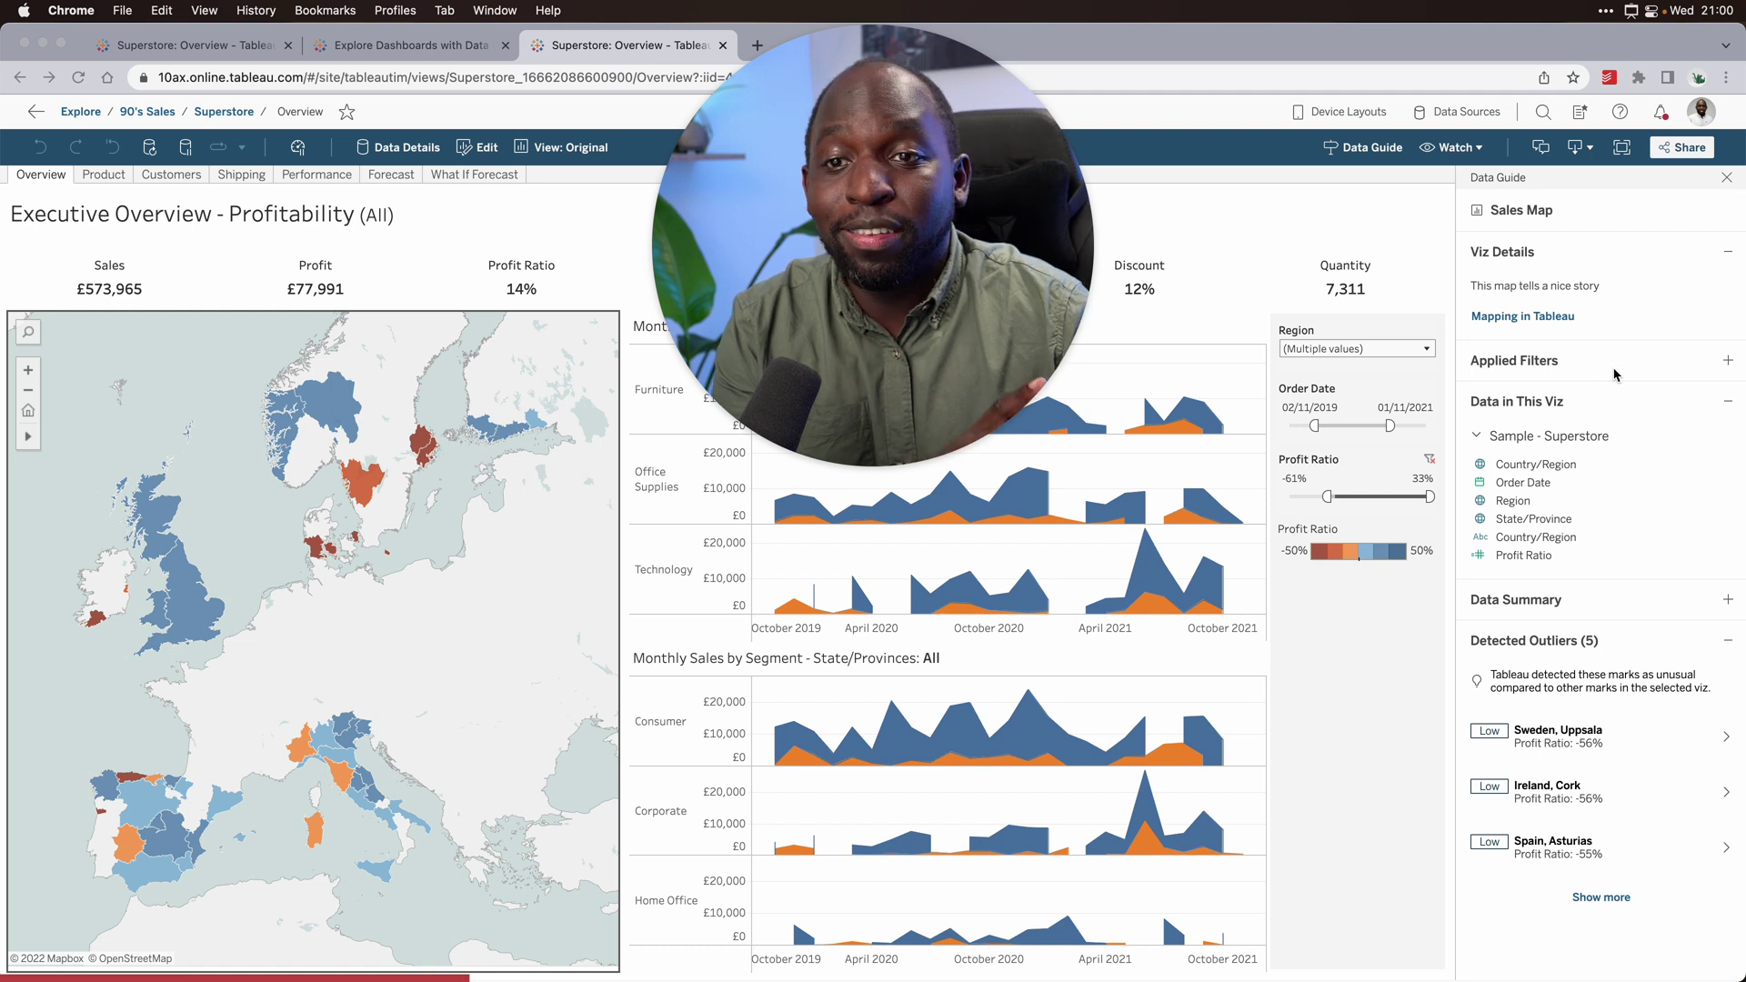
left_click(1728, 363)
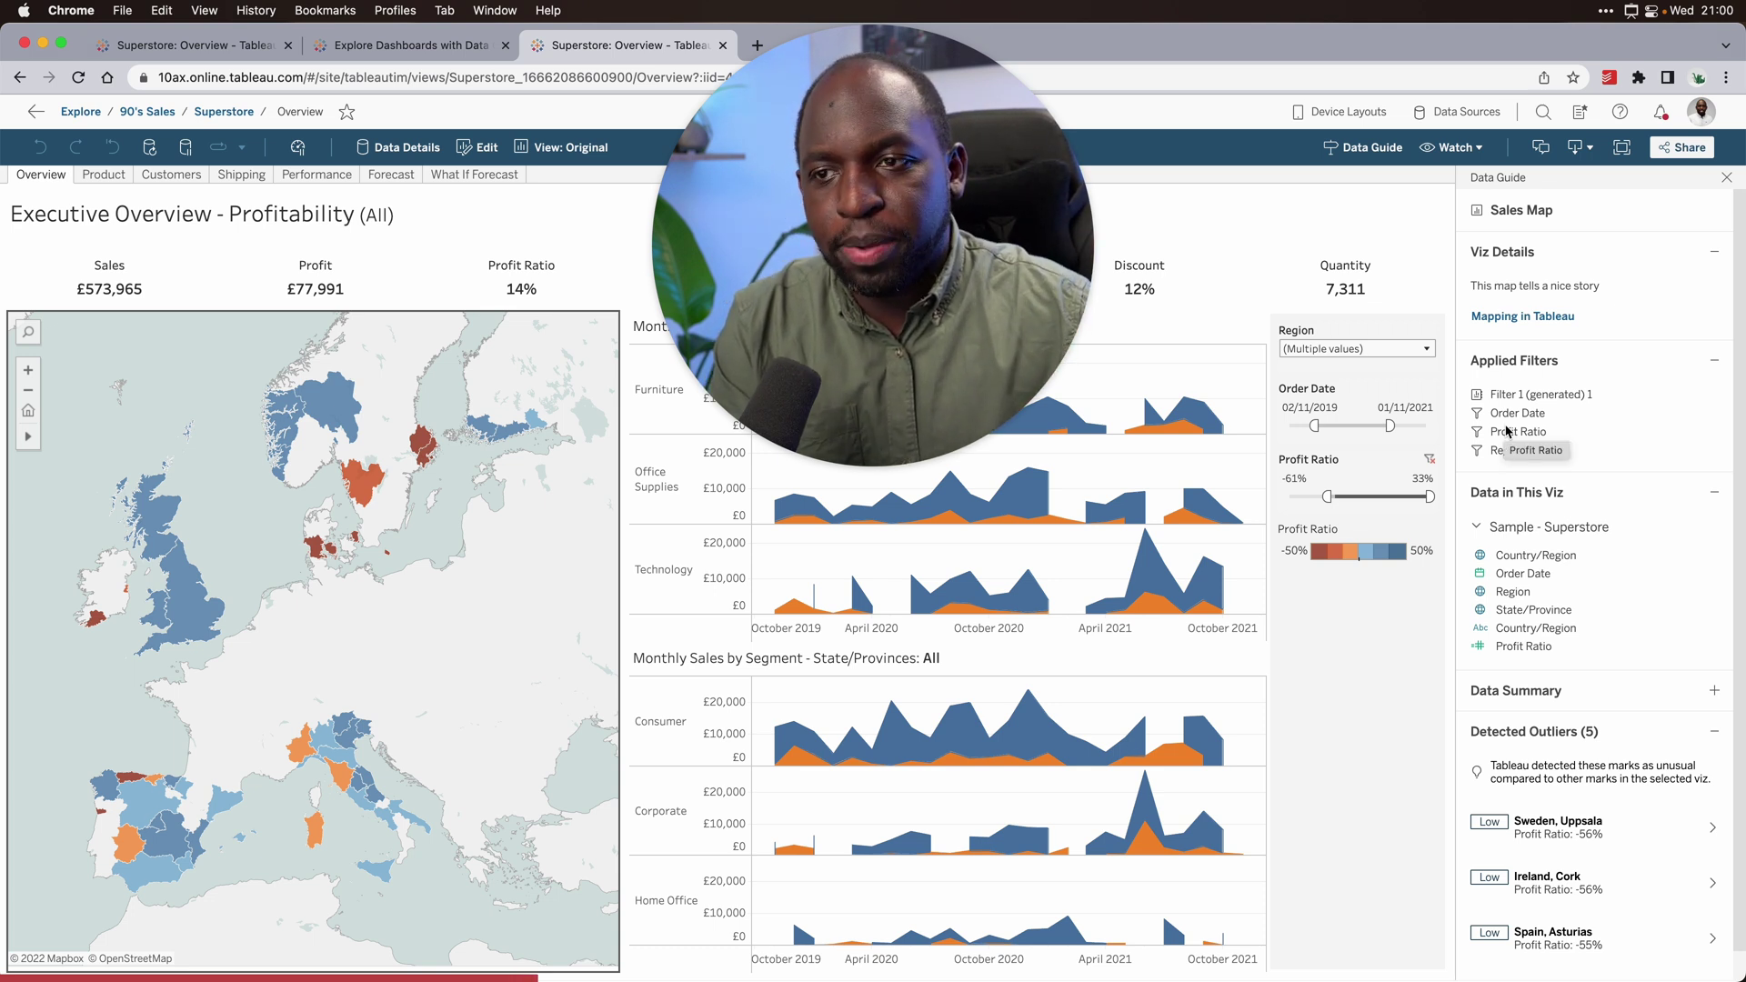
left_click(364, 482)
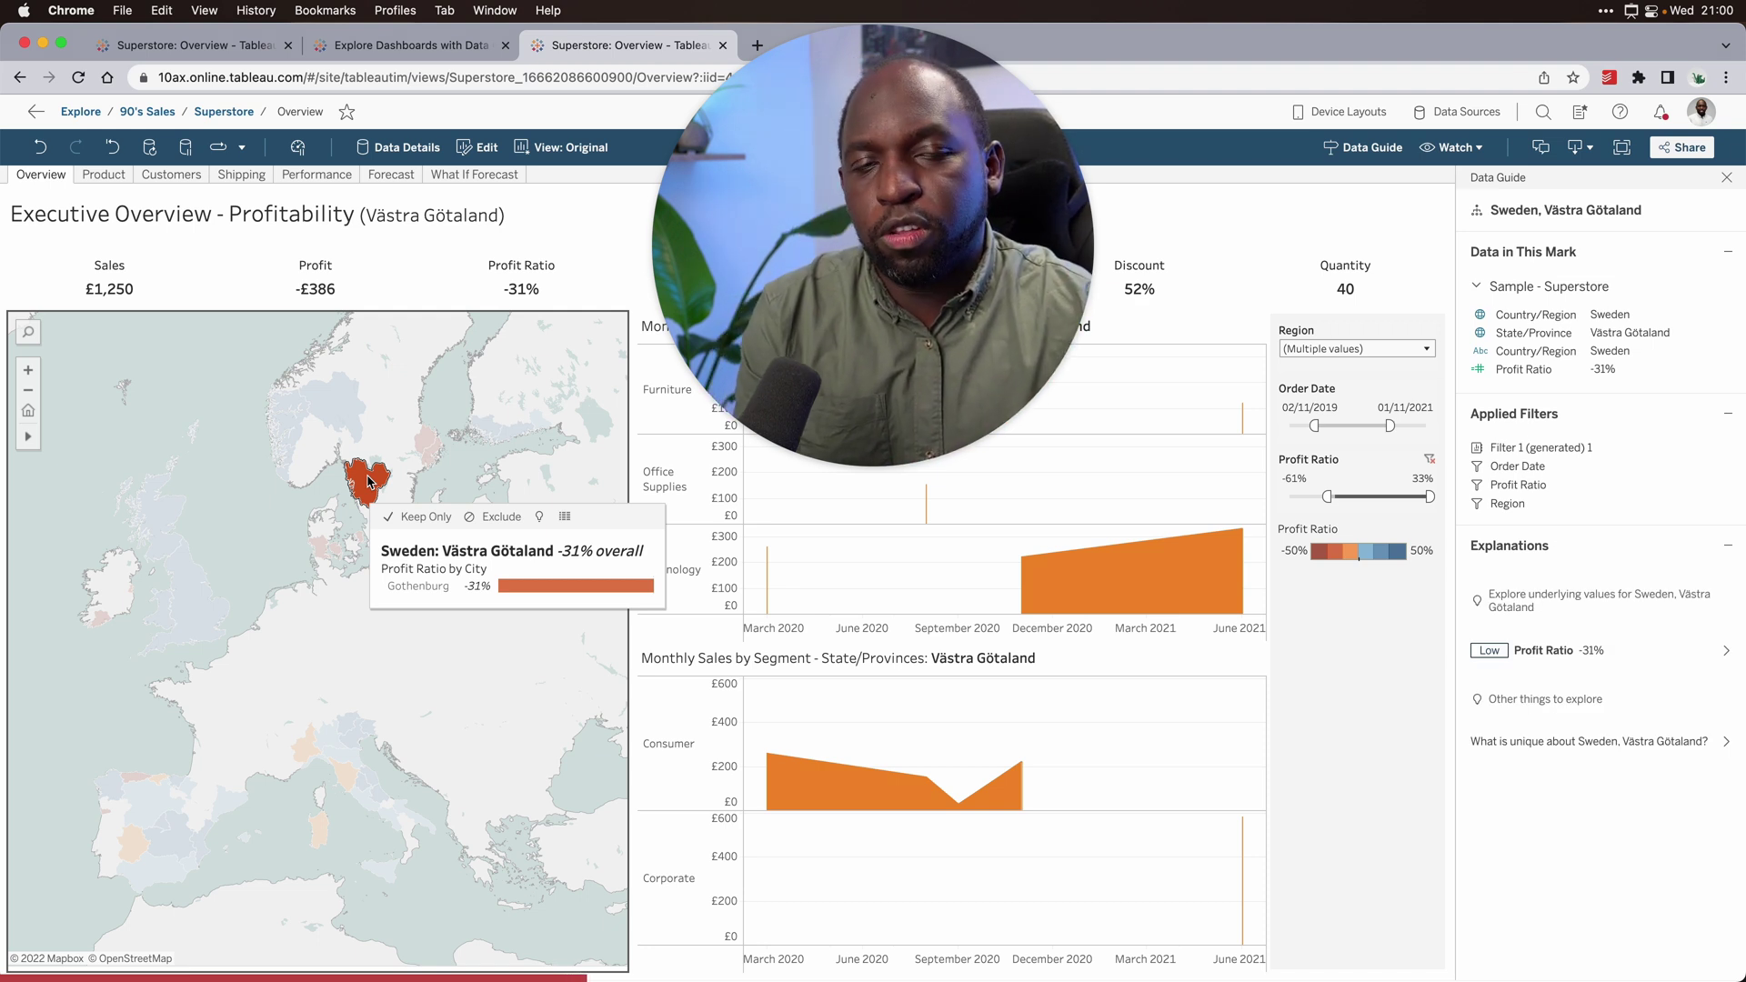
left_click(369, 482)
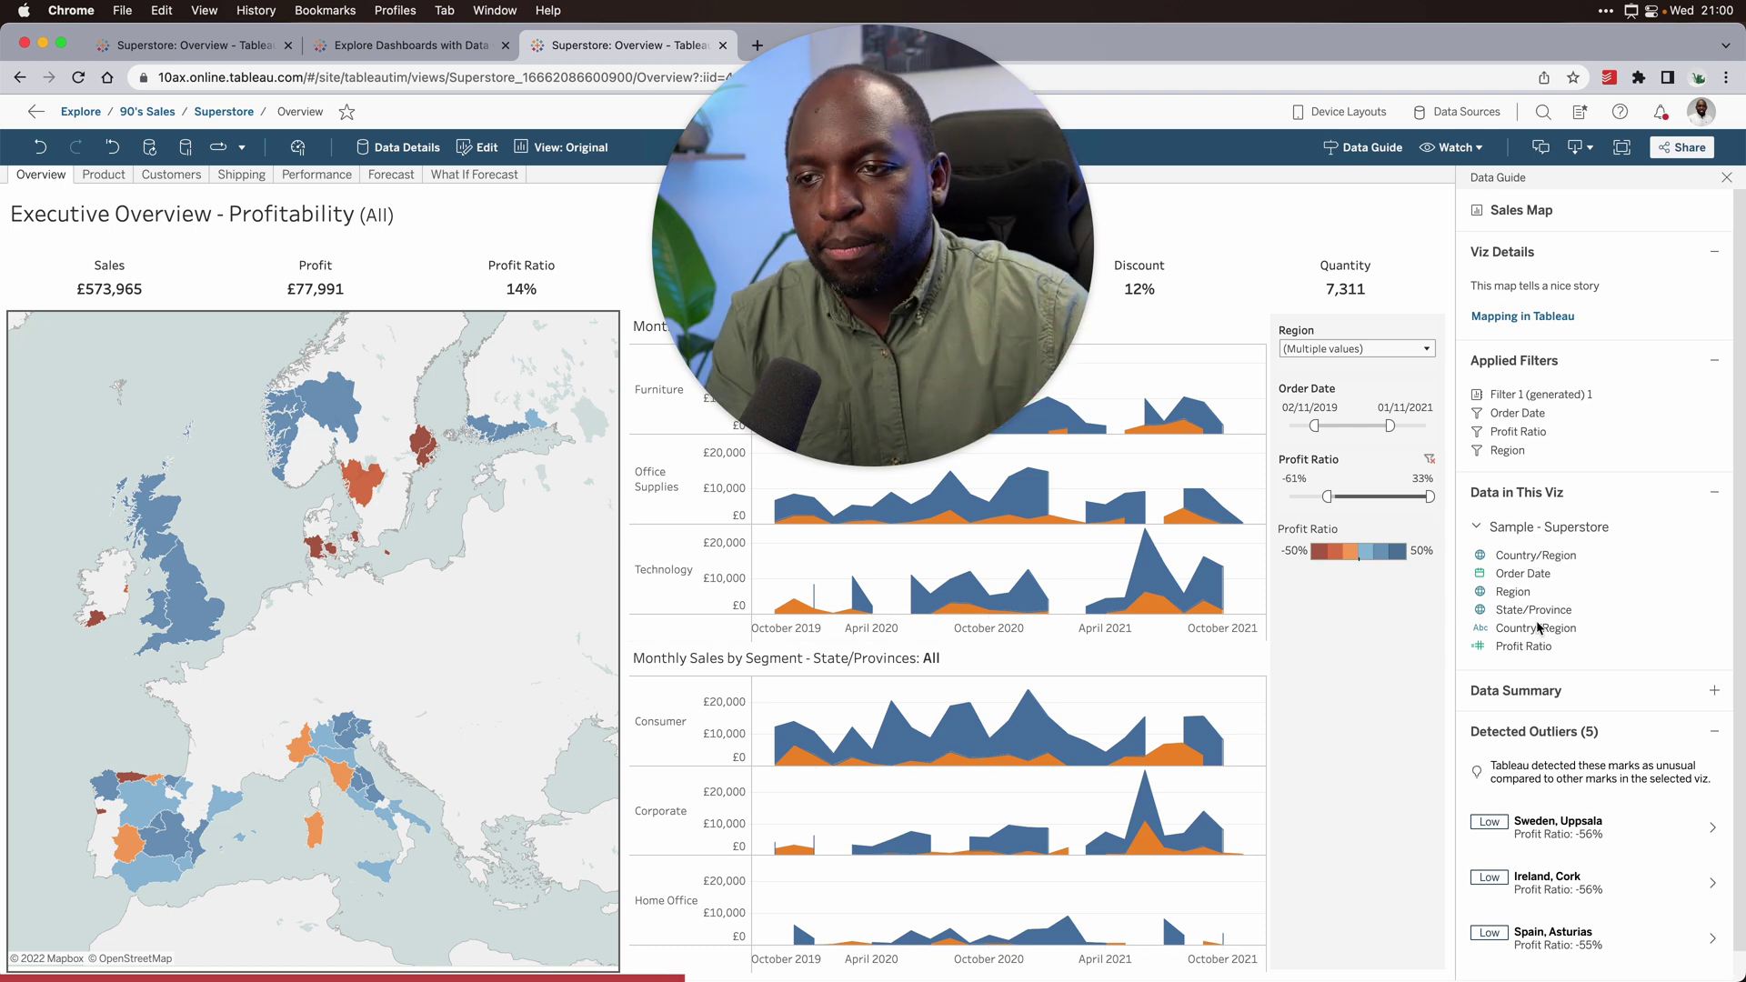
- Return to the dashboard-level guide and expand Sample - Superstore to list its 15 fields in use
left_click(1373, 690)
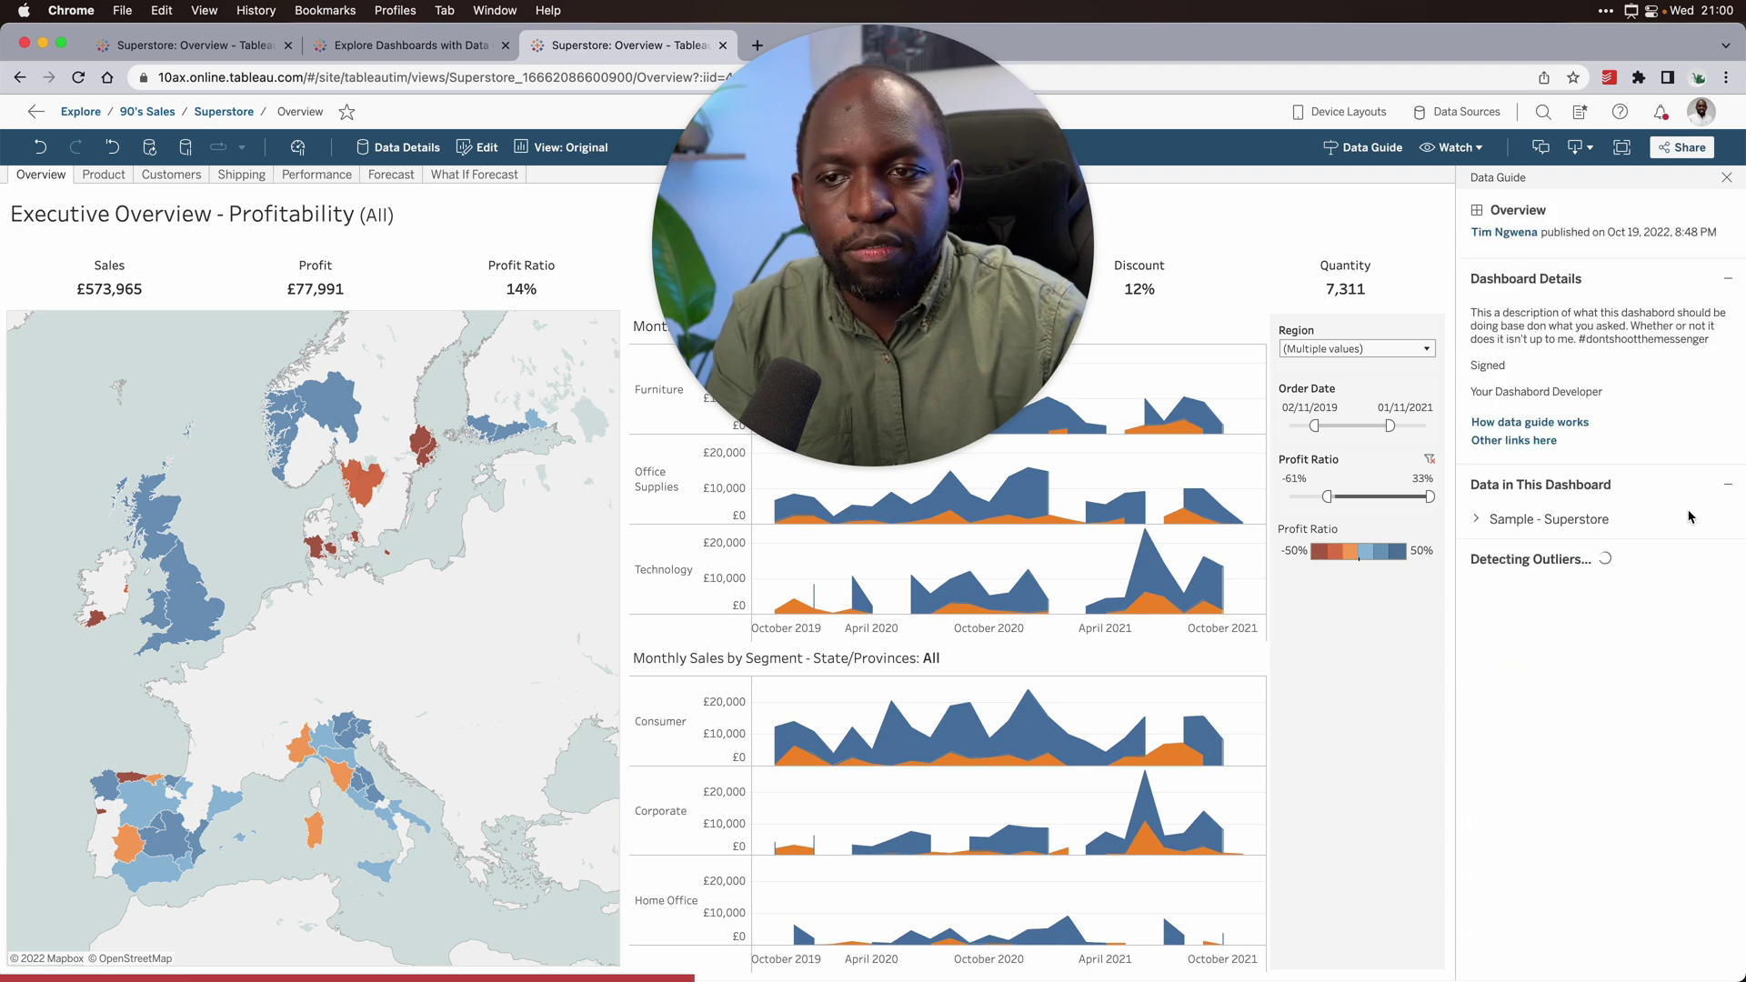
left_click(1483, 520)
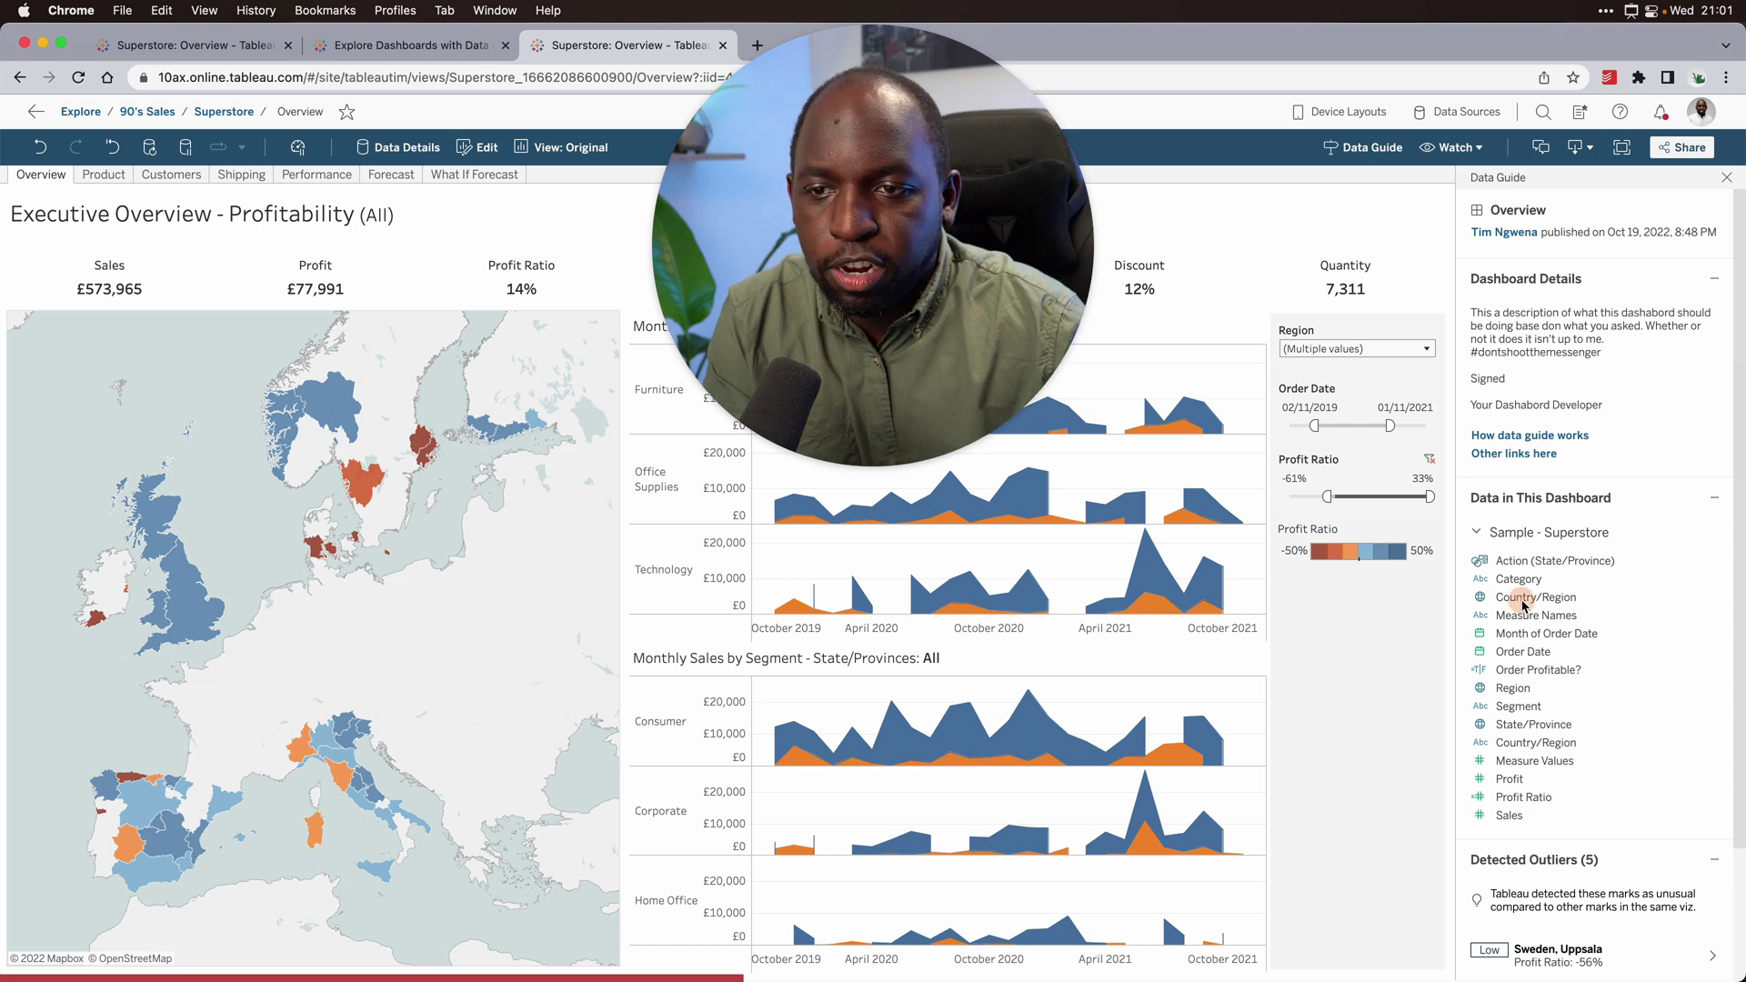
left_click(1512, 673)
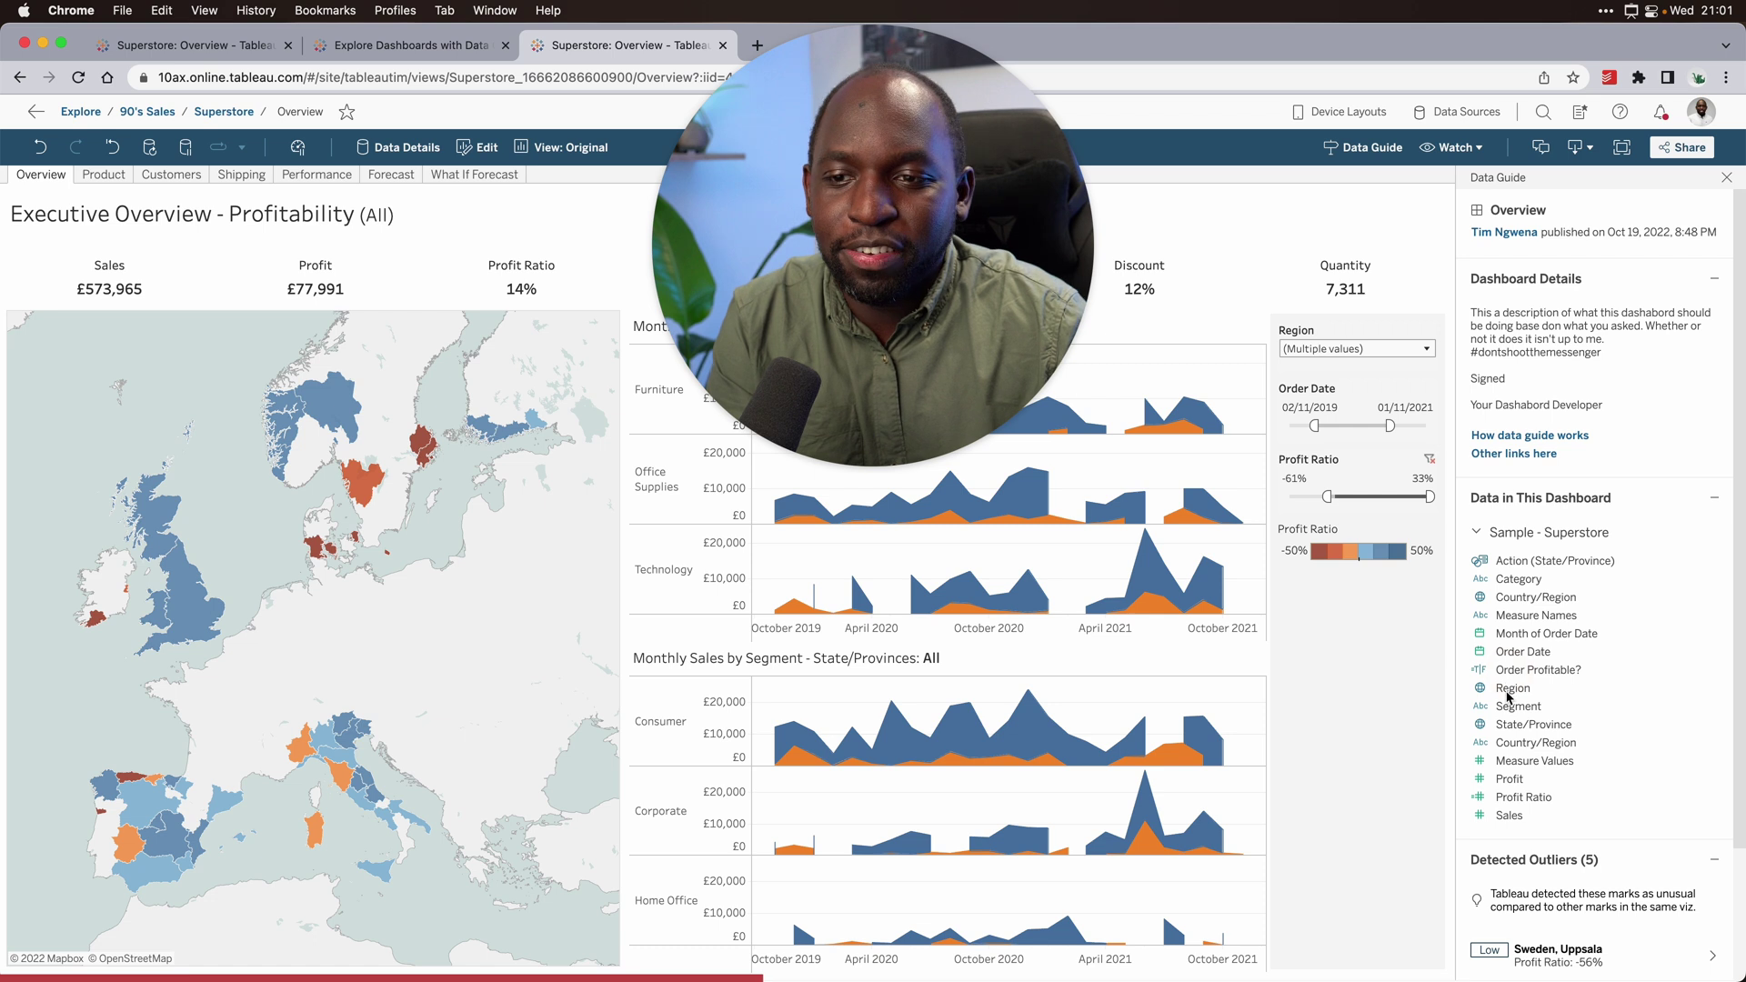
left_click(1507, 689)
left_click(1516, 726)
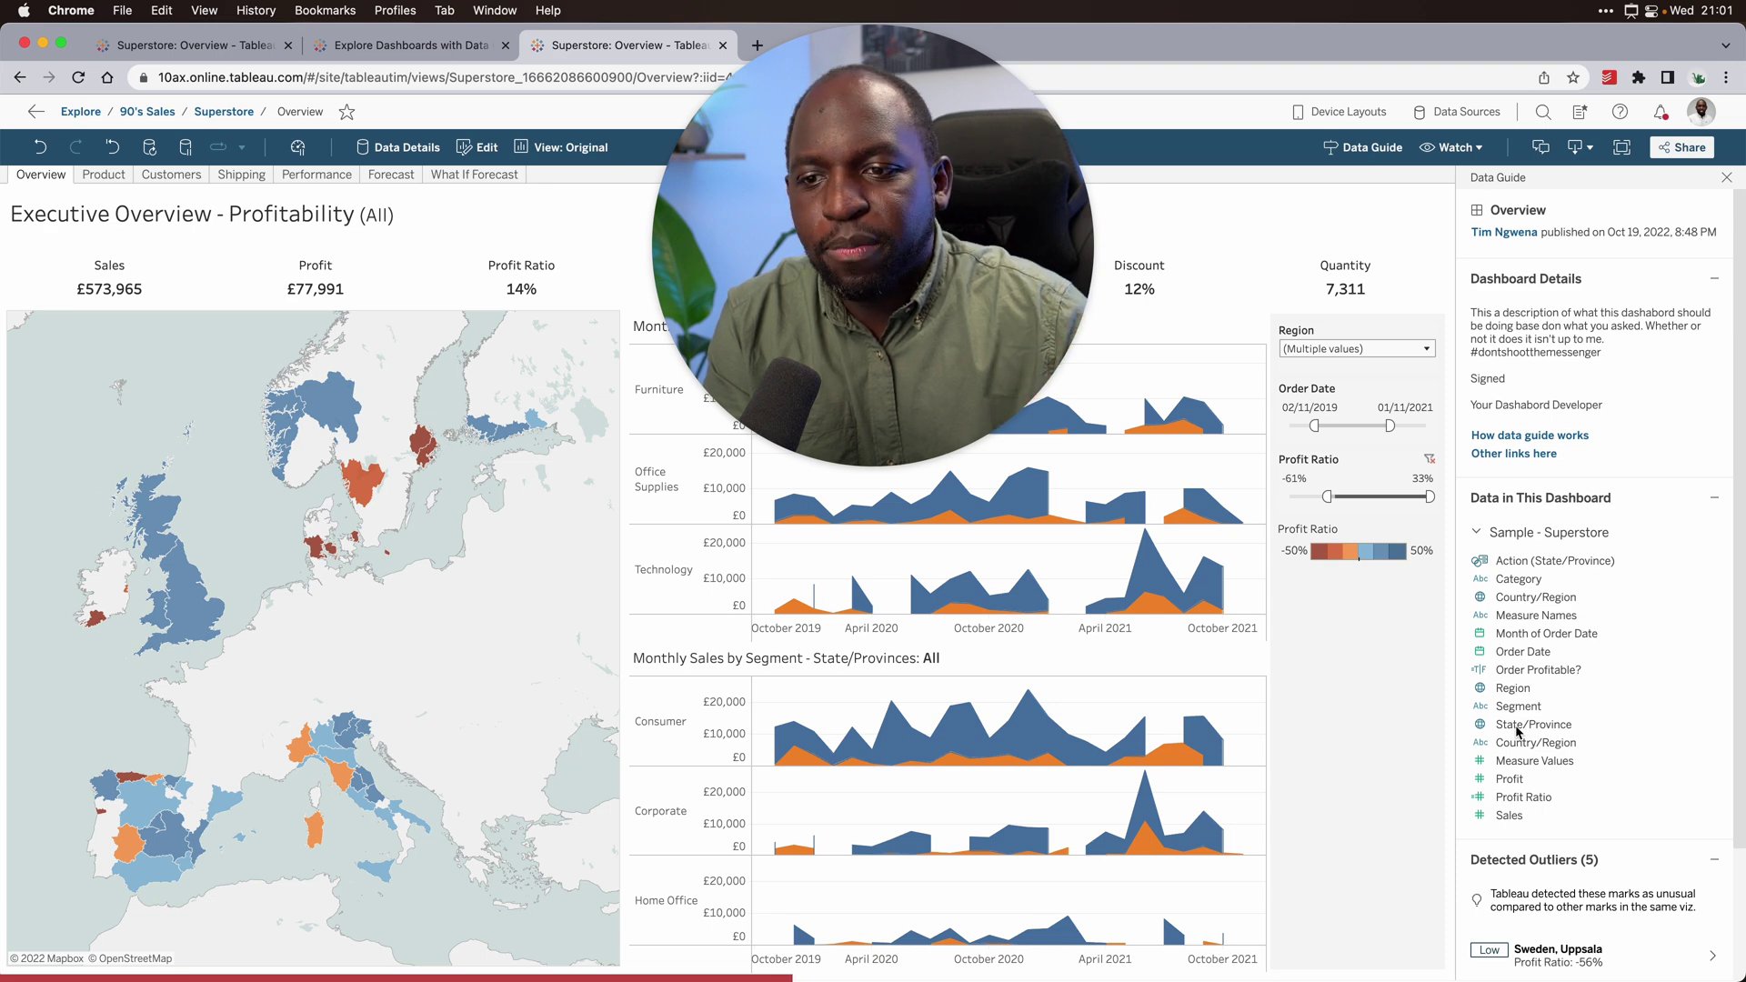
left_click_drag(1046, 391, 508, 932)
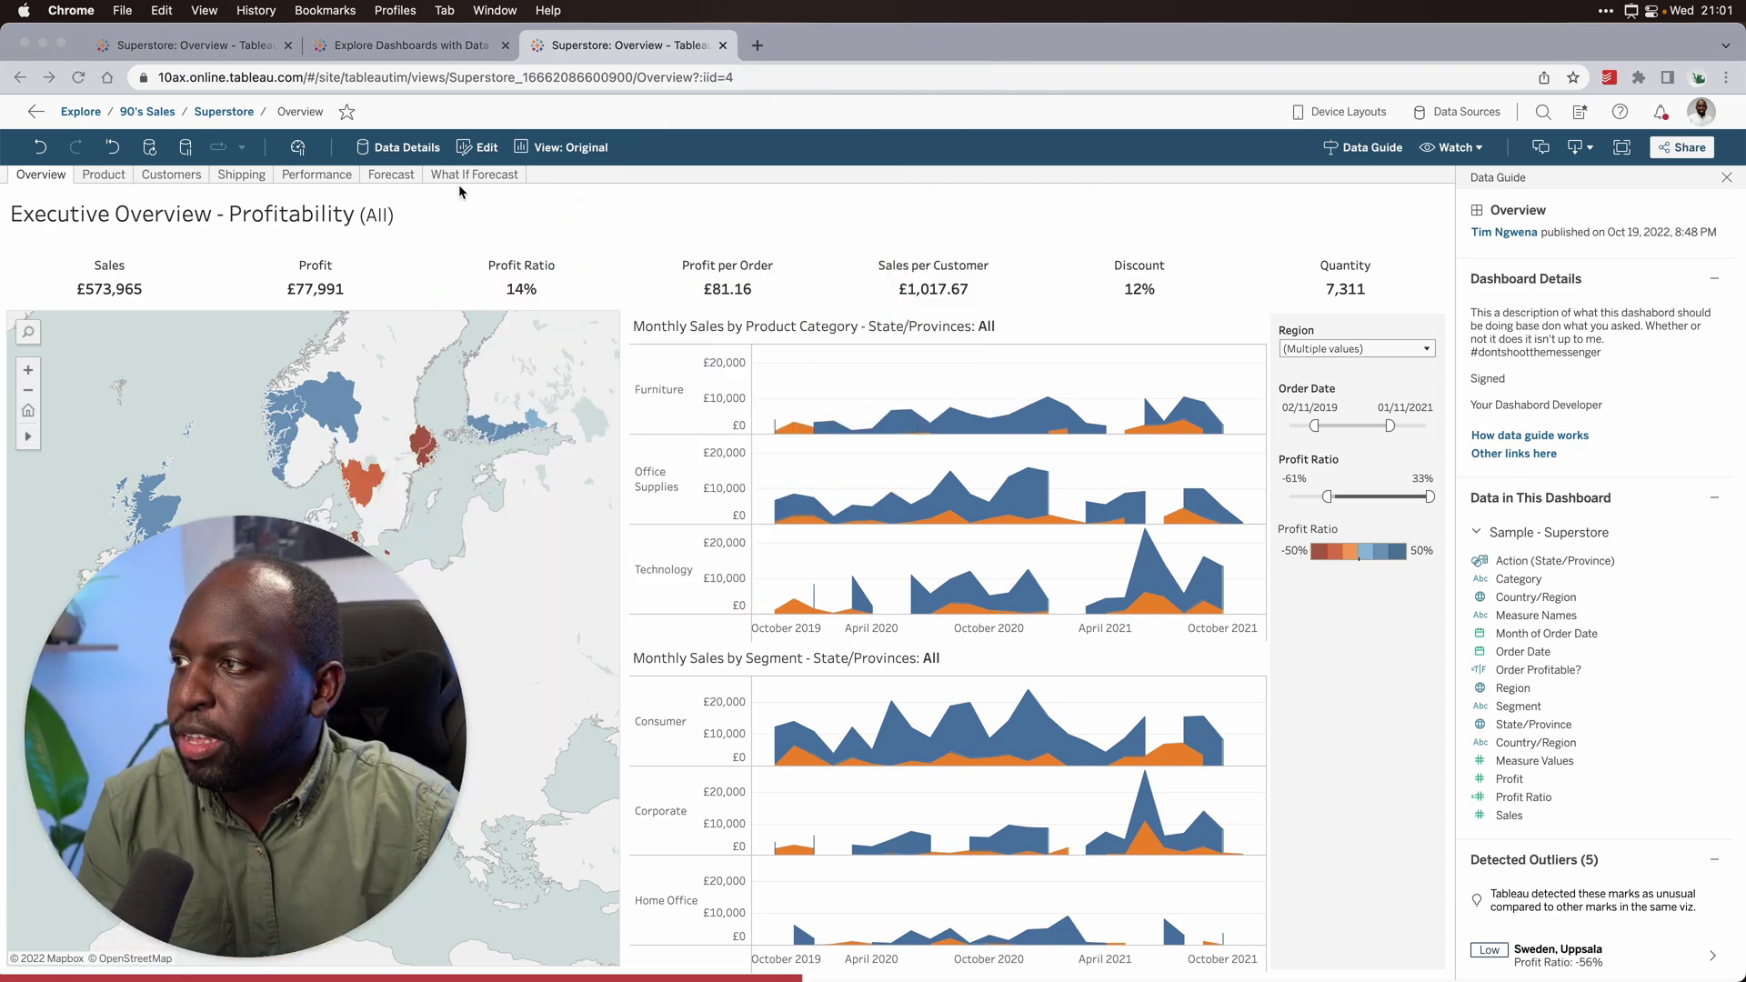
key("ctrl+alt+a")
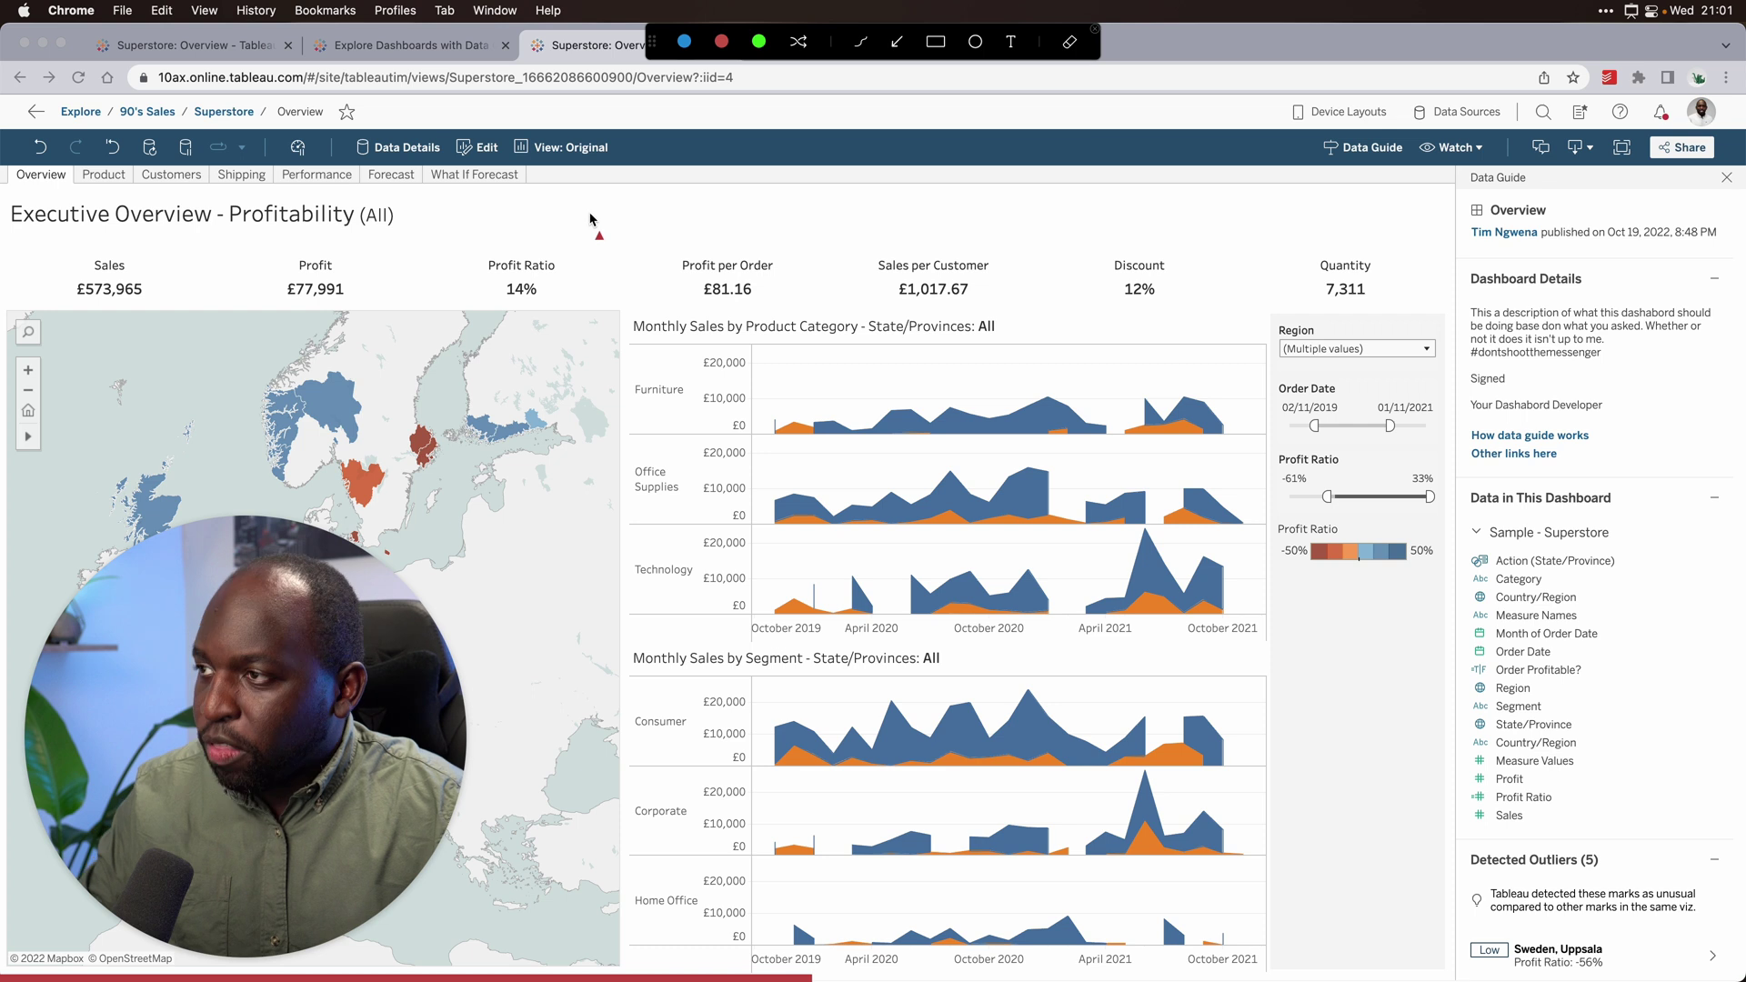
left_click_drag(491, 237, 417, 171)
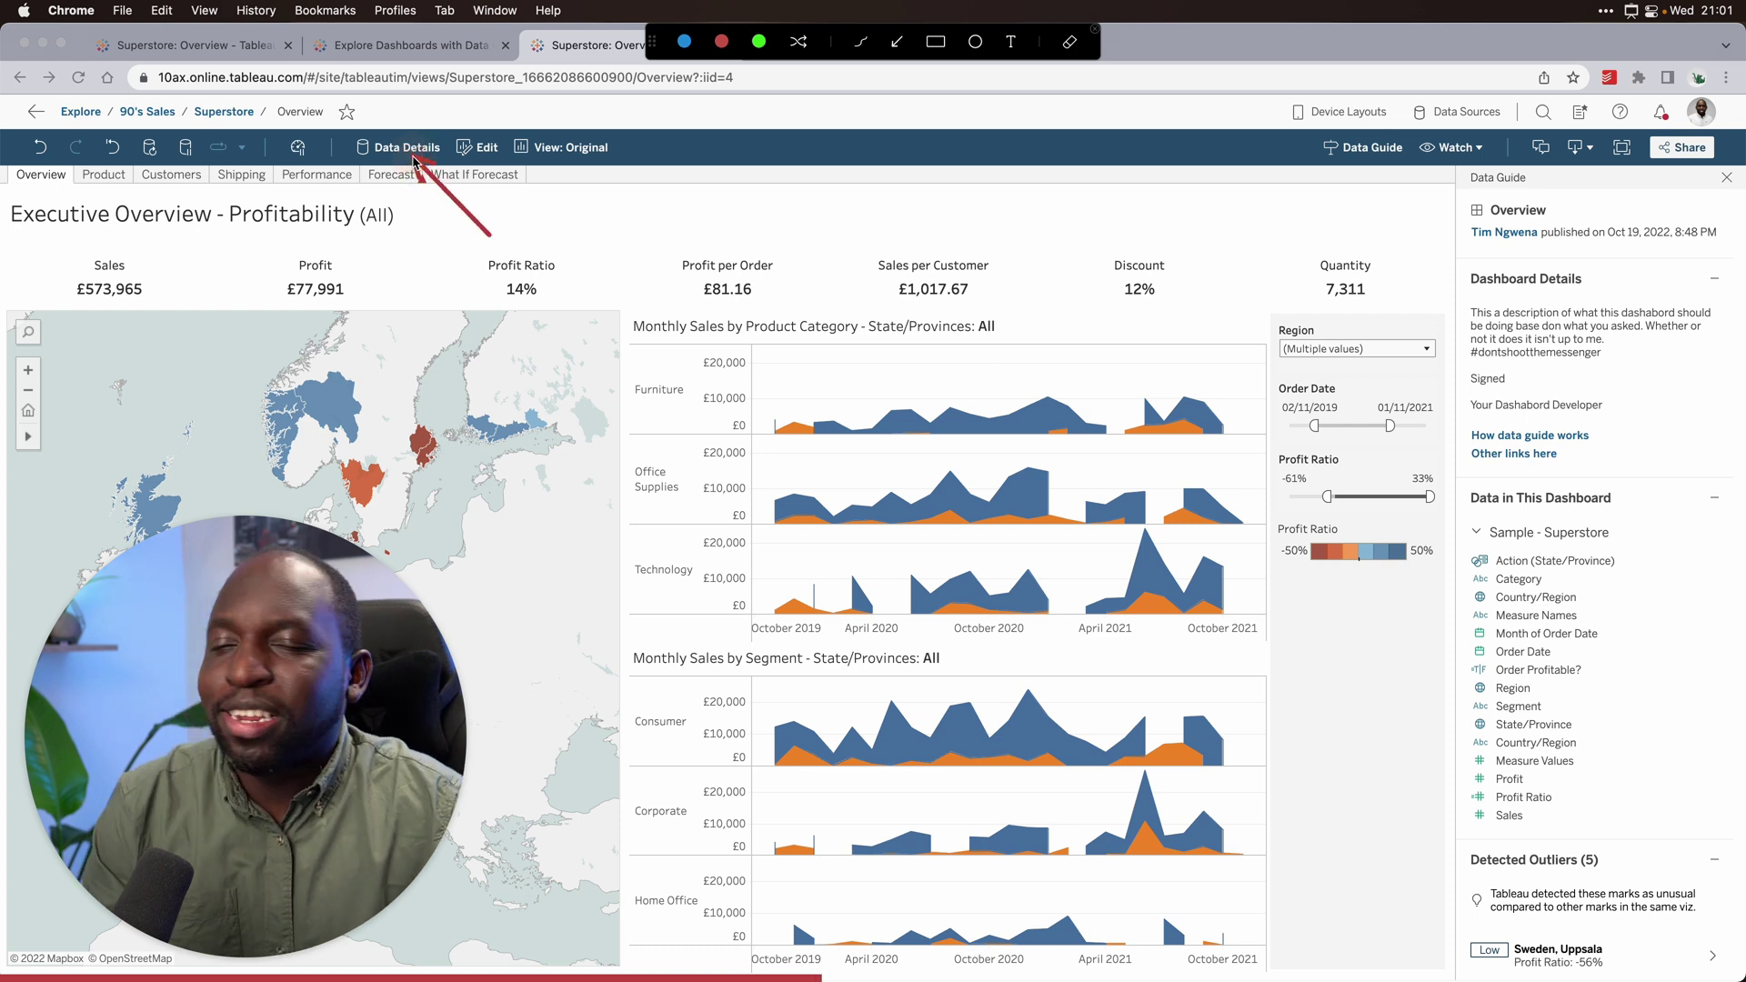
key("ctrl+alt+a")
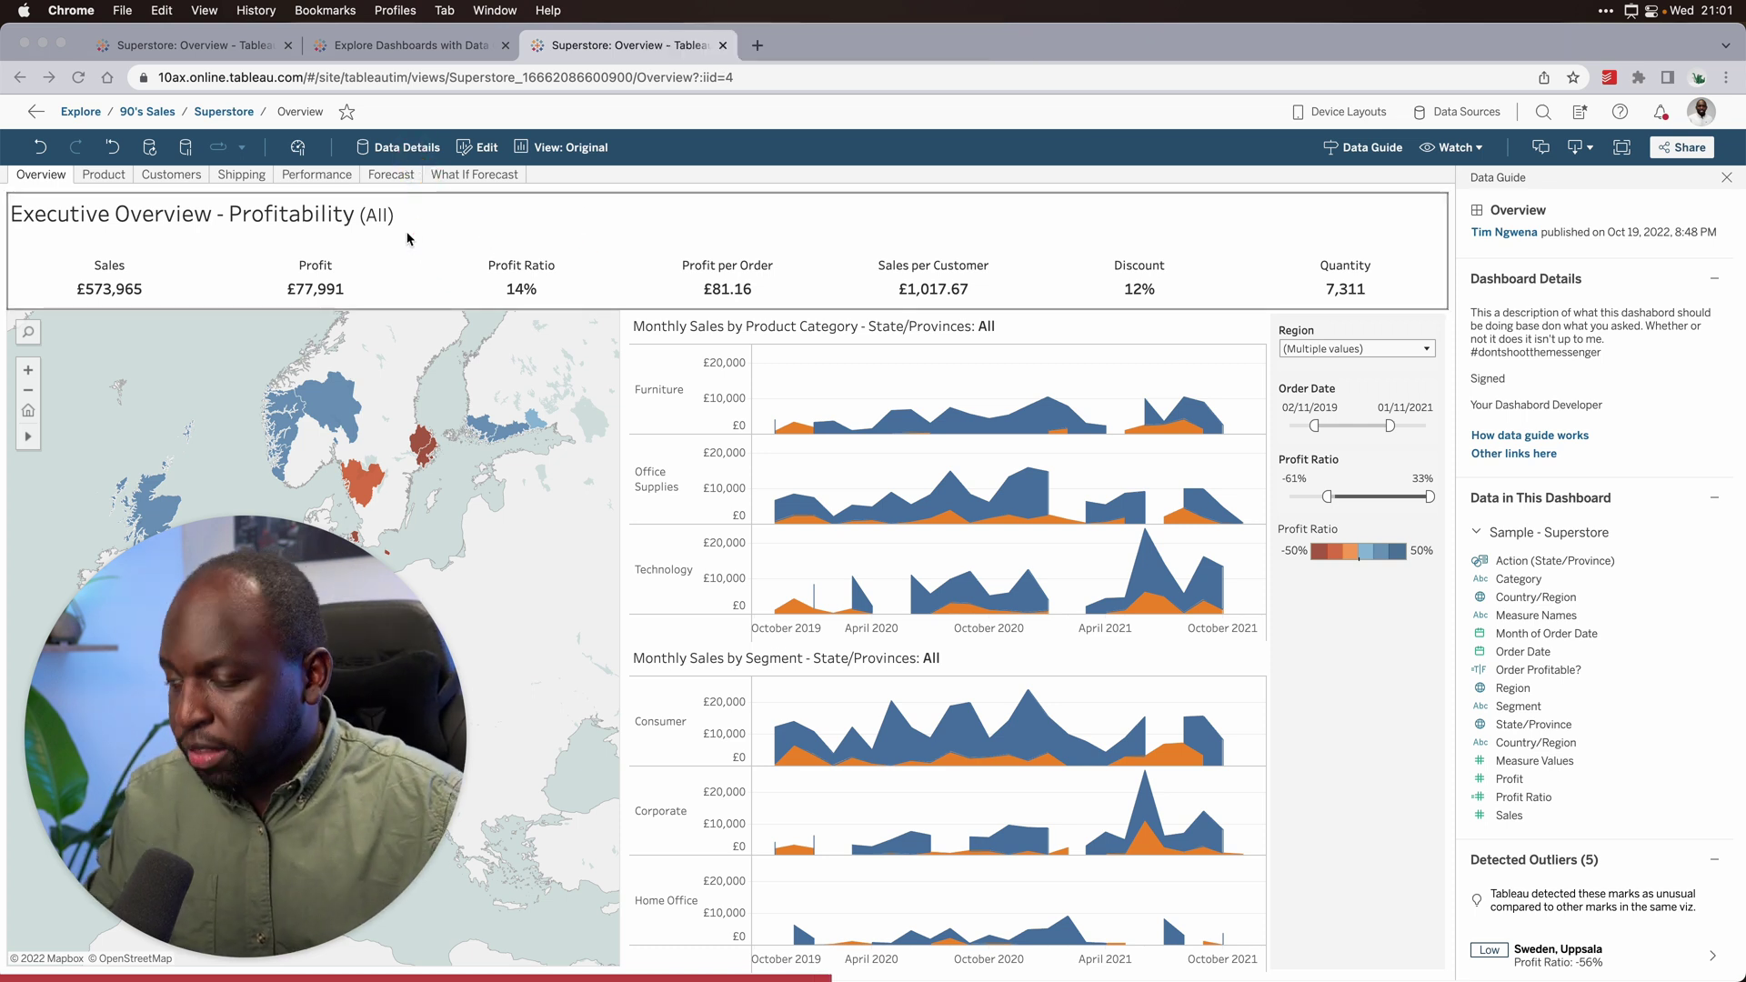
- Expand the Sales field in Data Details, open its lineage, then return to the dashboard tab
left_click(400, 157)
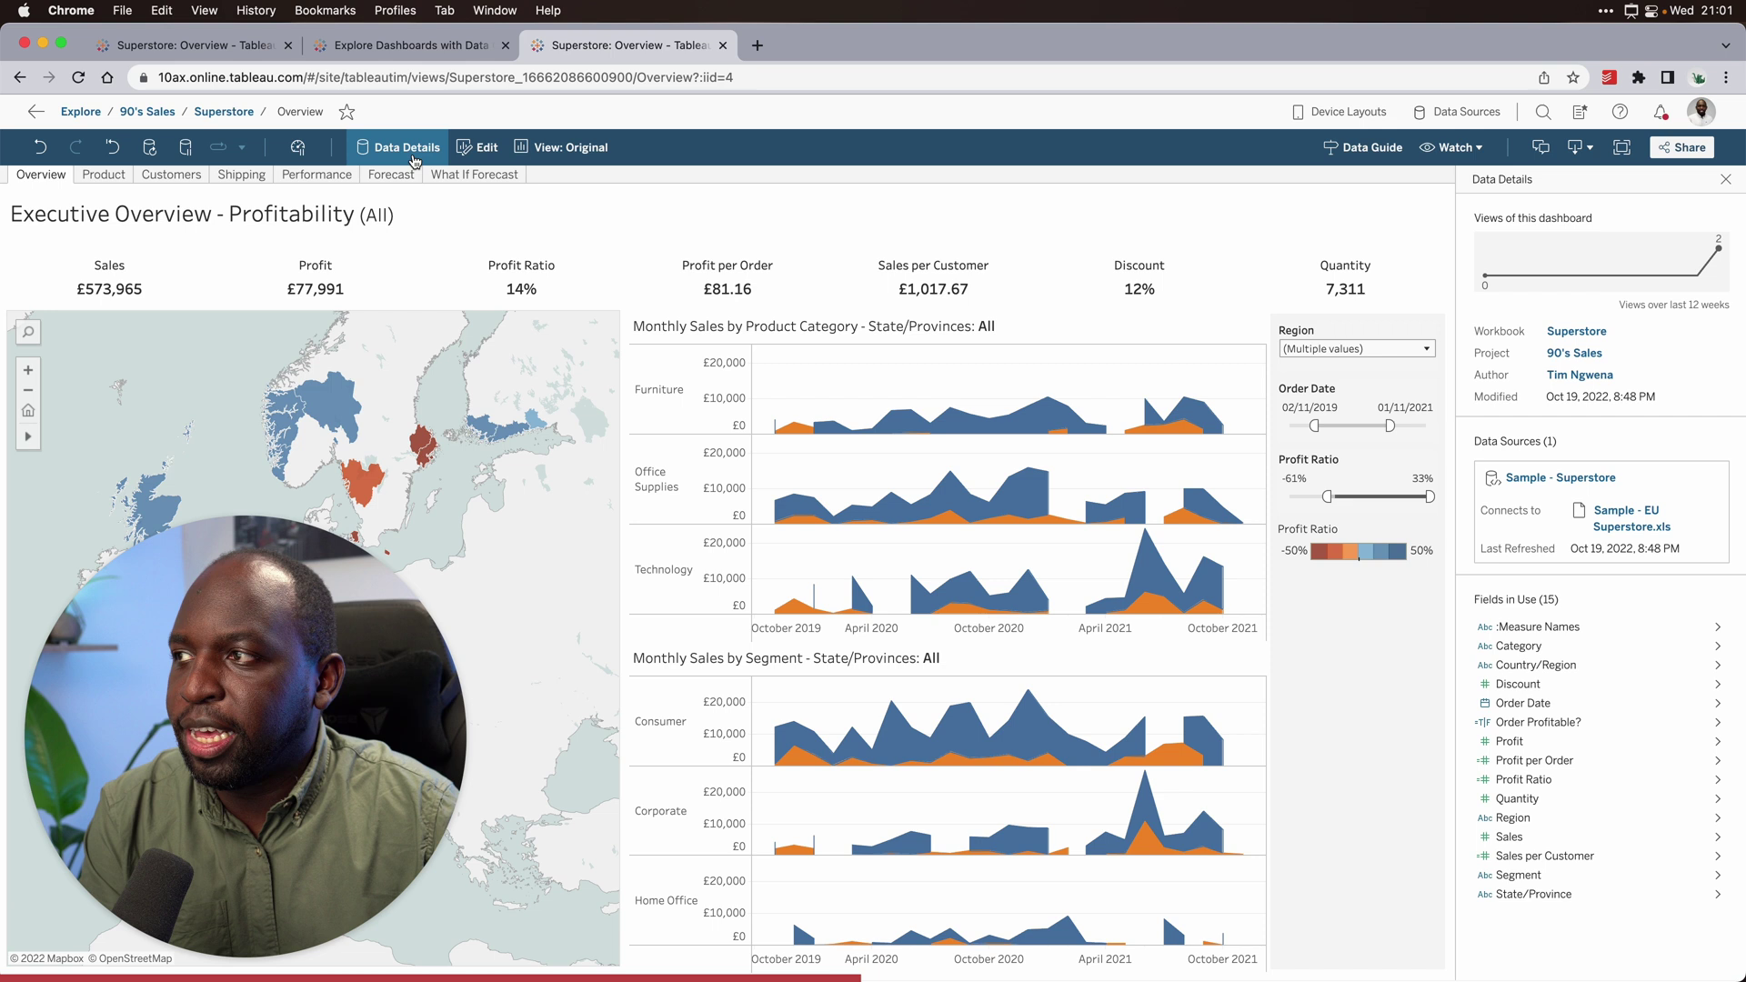
mouse_move(1295, 636)
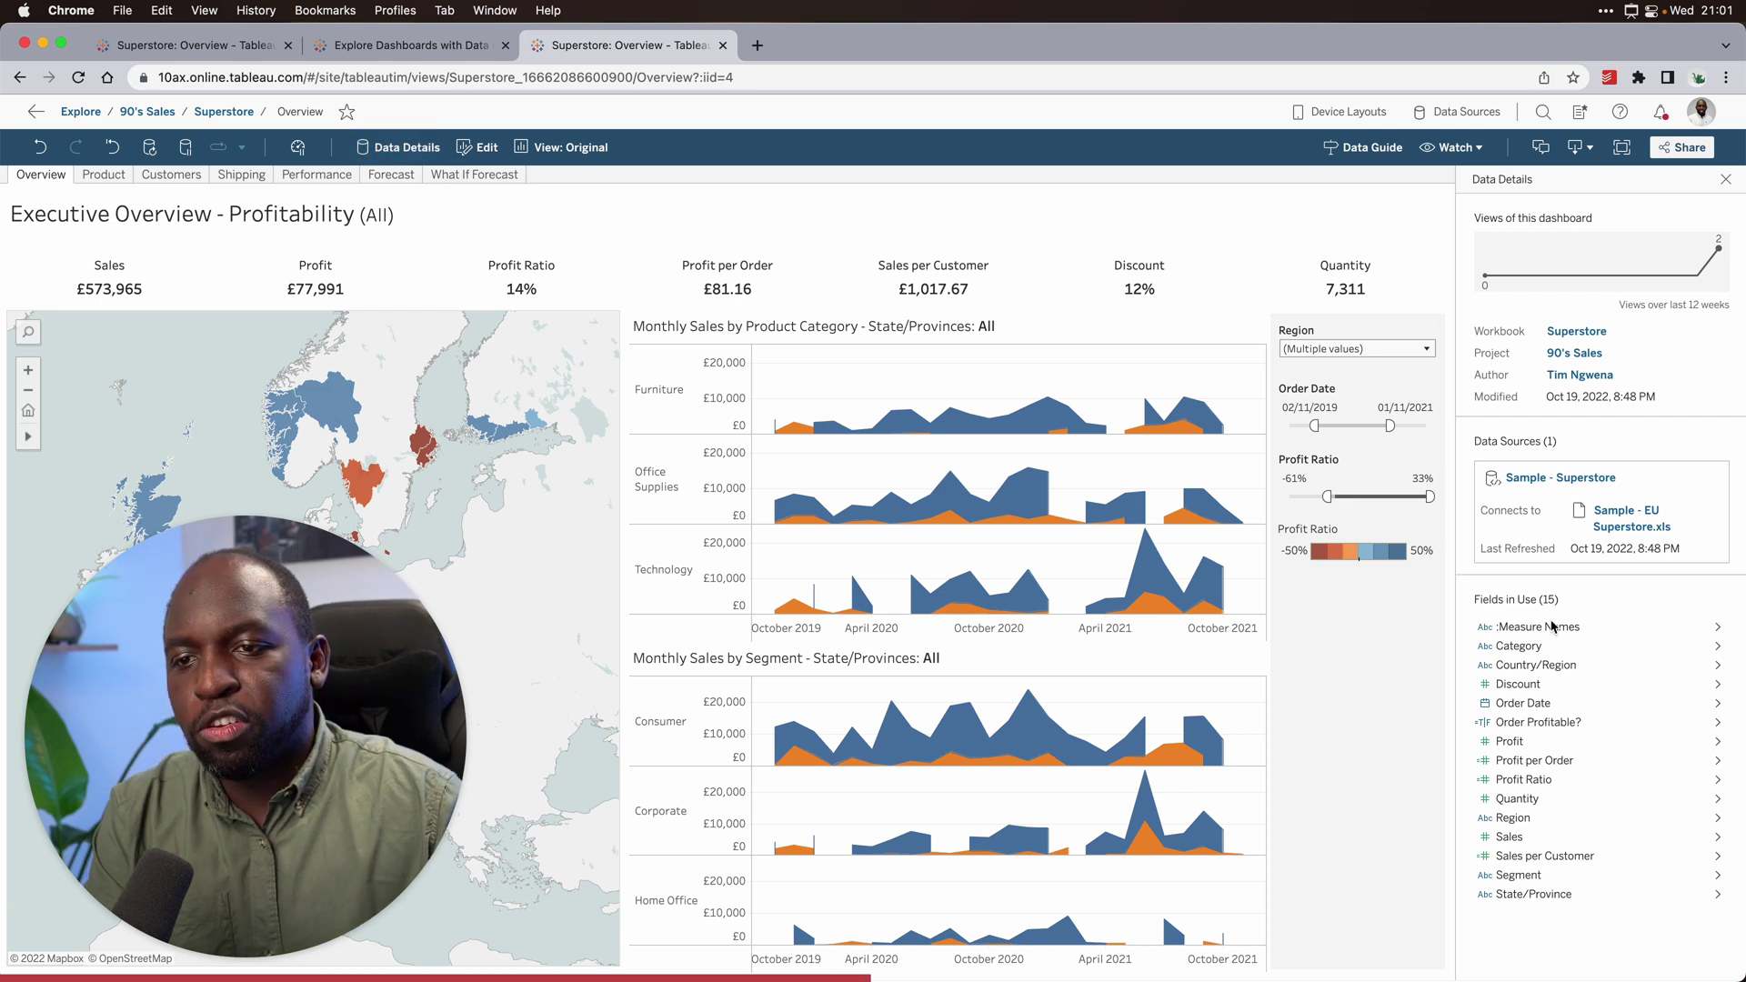
left_click(1516, 837)
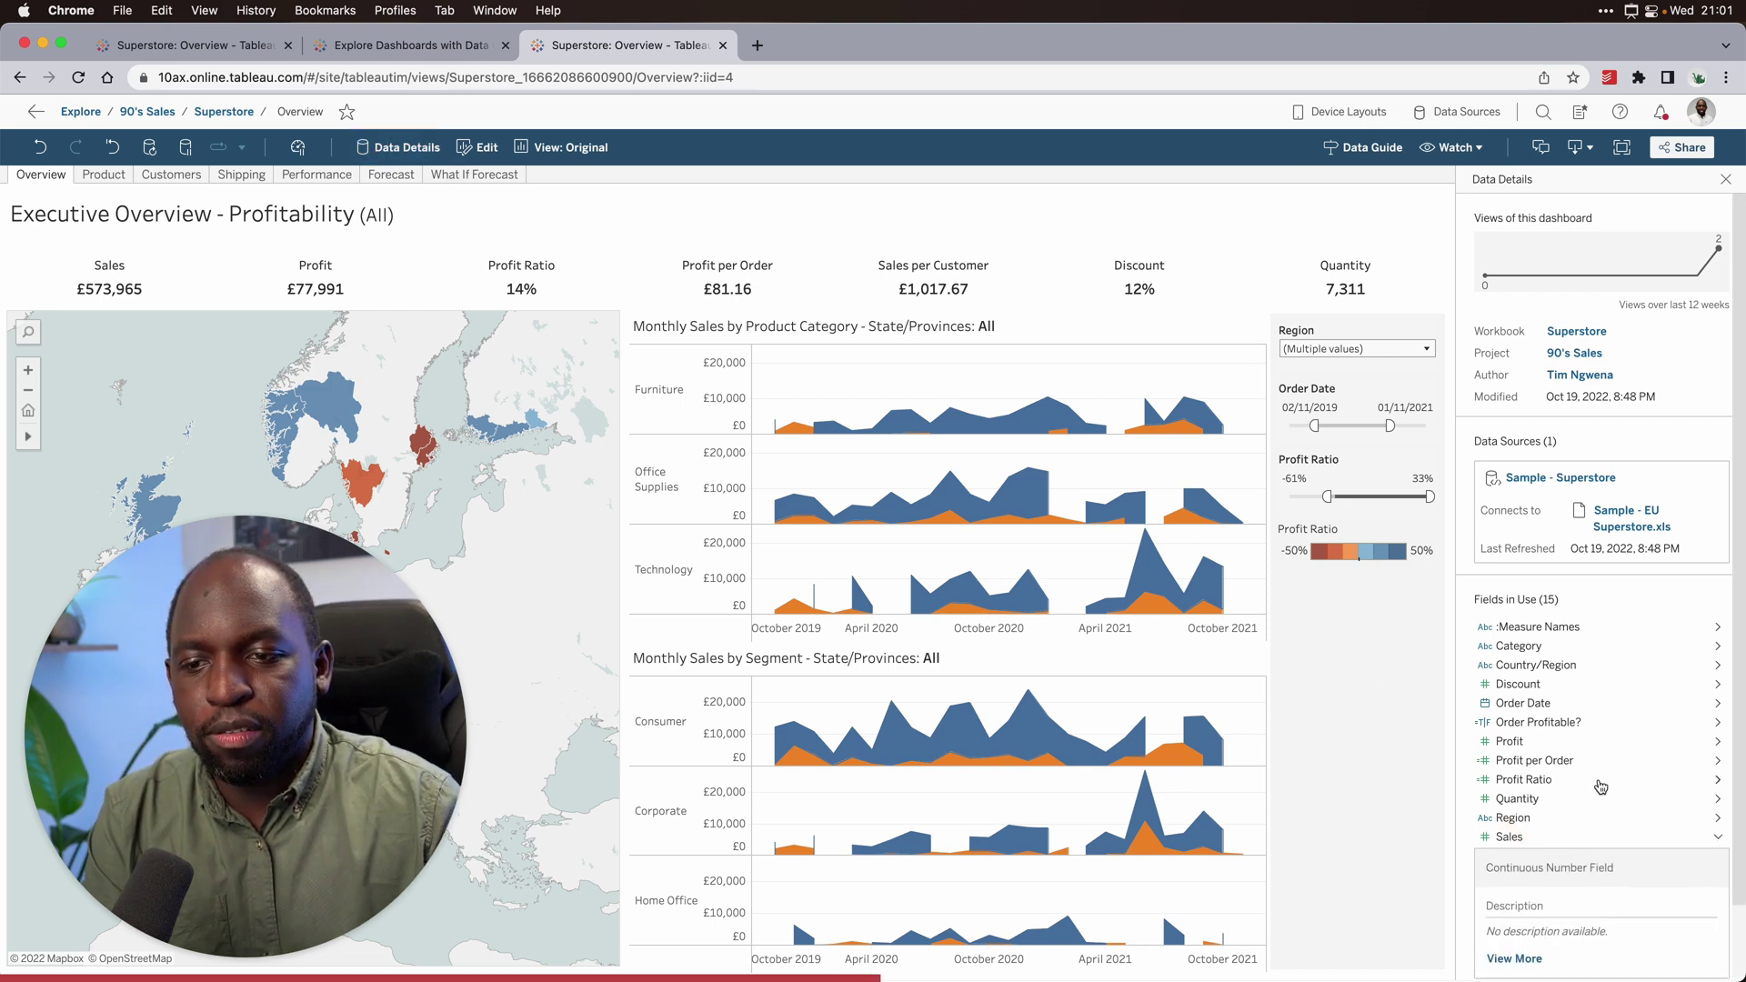
scroll(1564, 857, "down", 3)
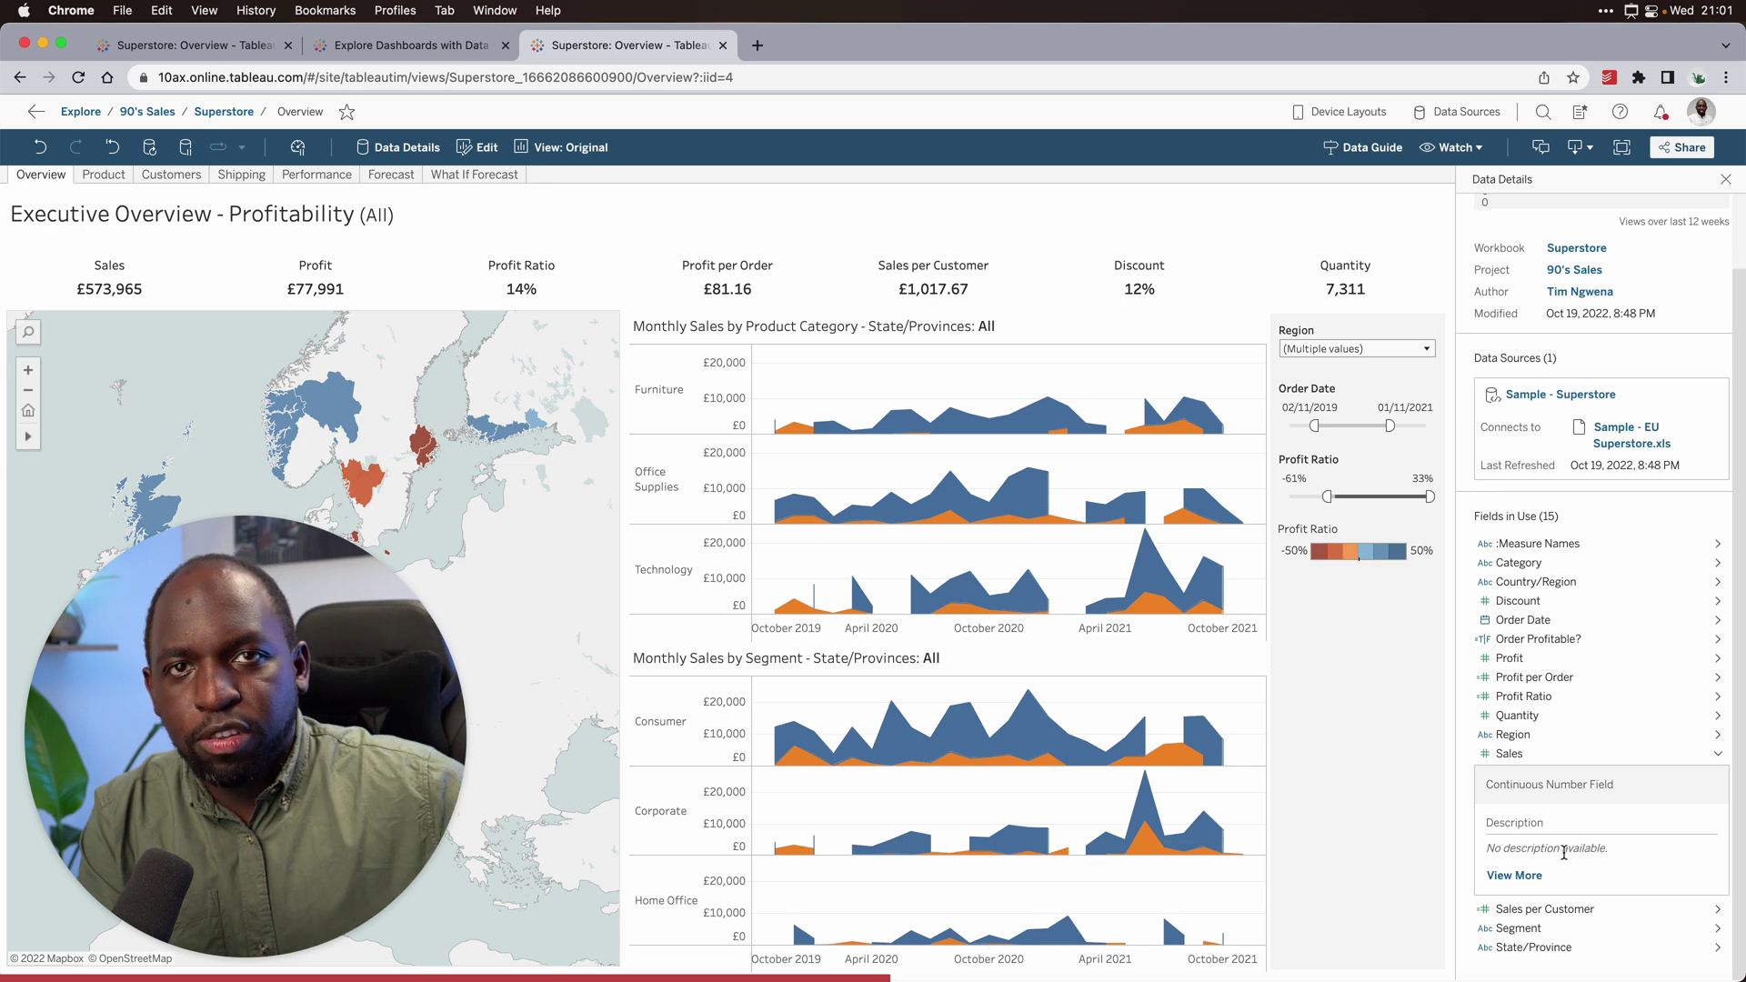
left_click(1514, 876)
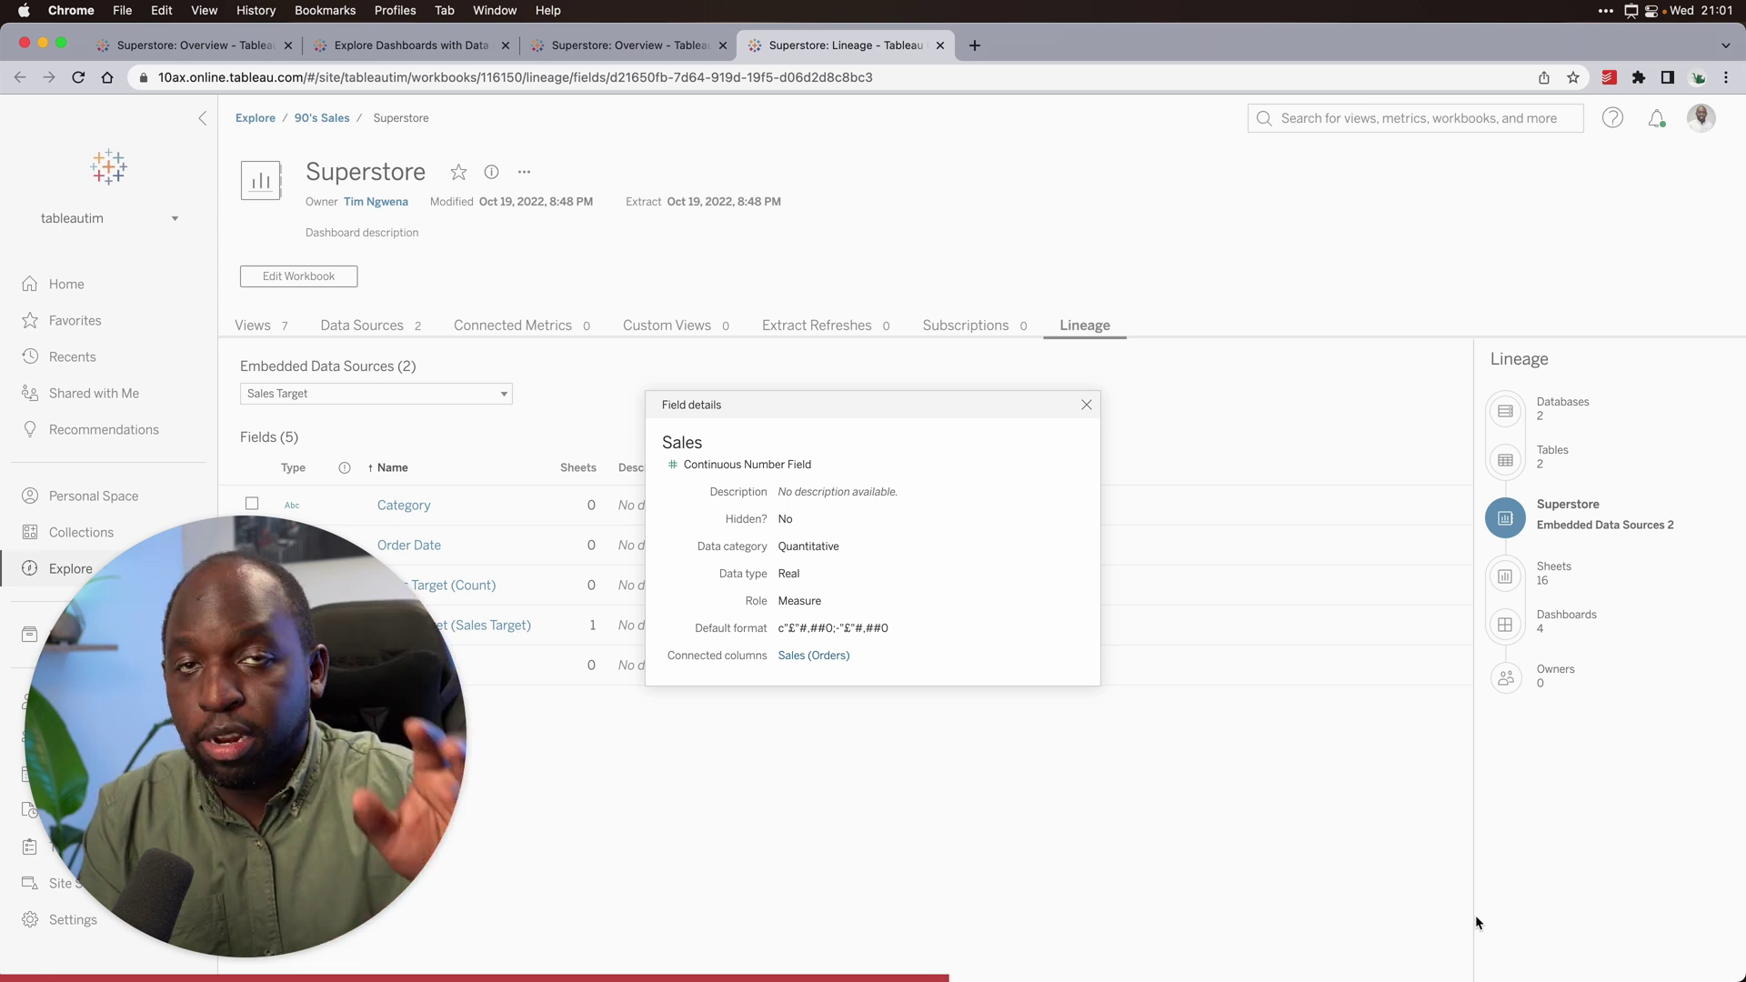
left_click(453, 48)
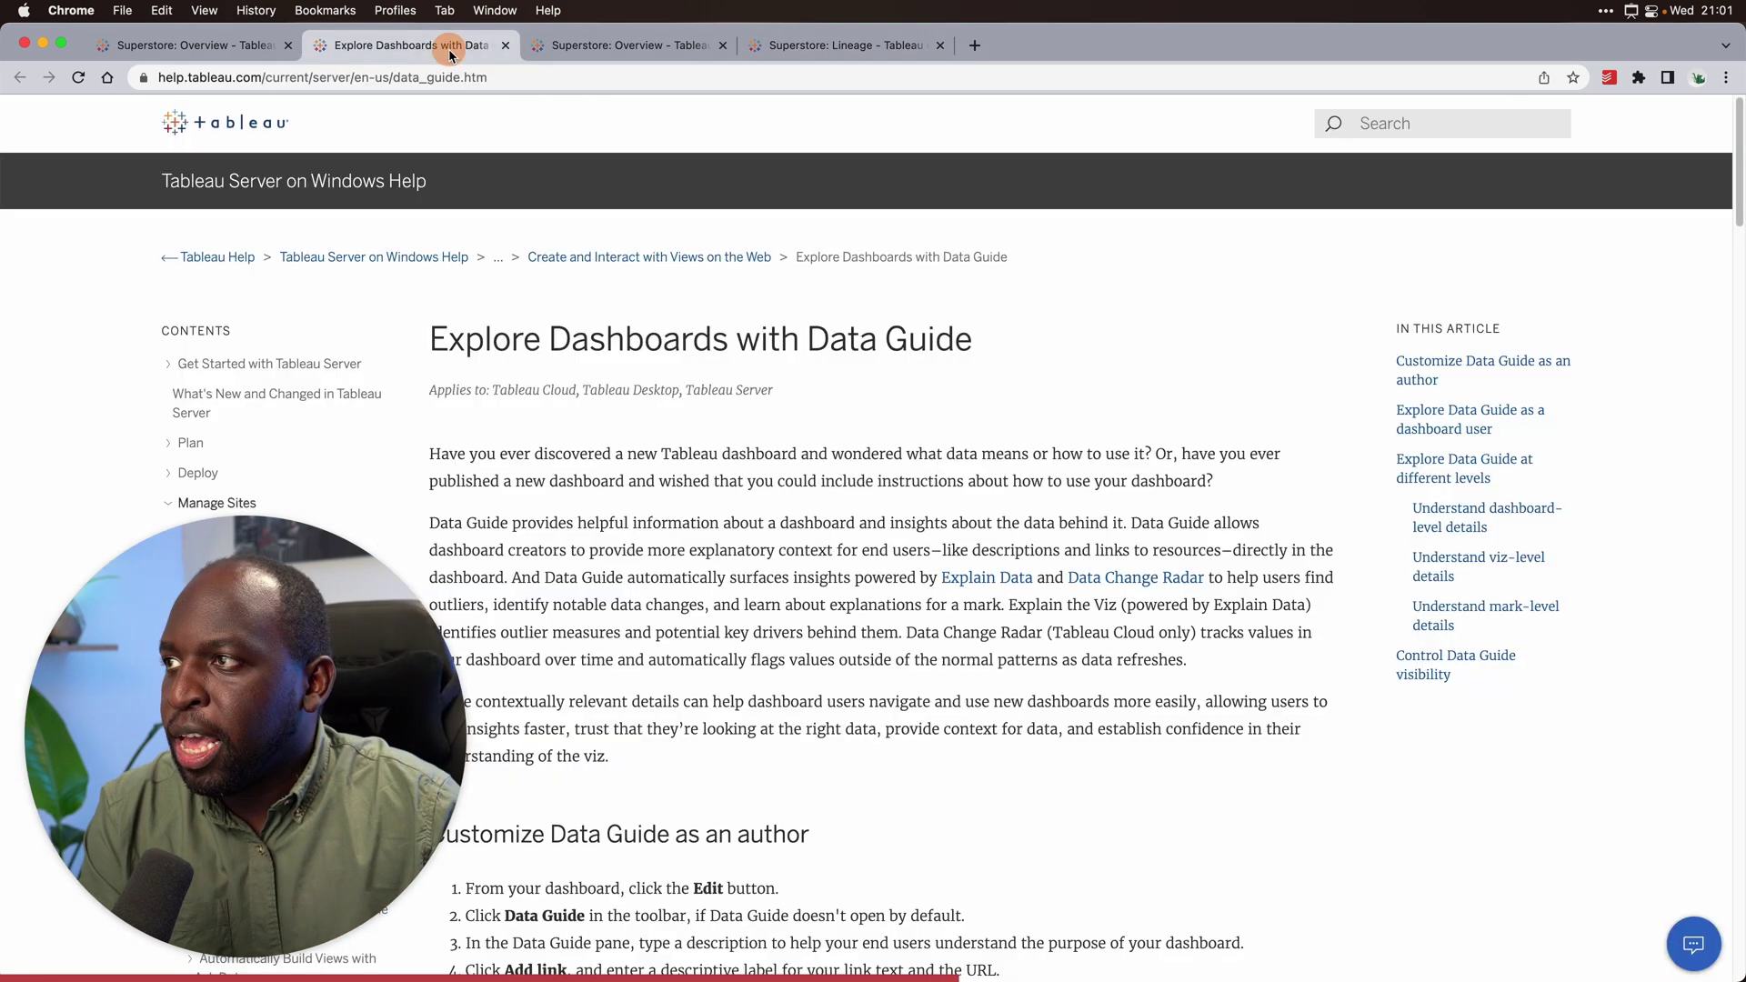
left_click(635, 48)
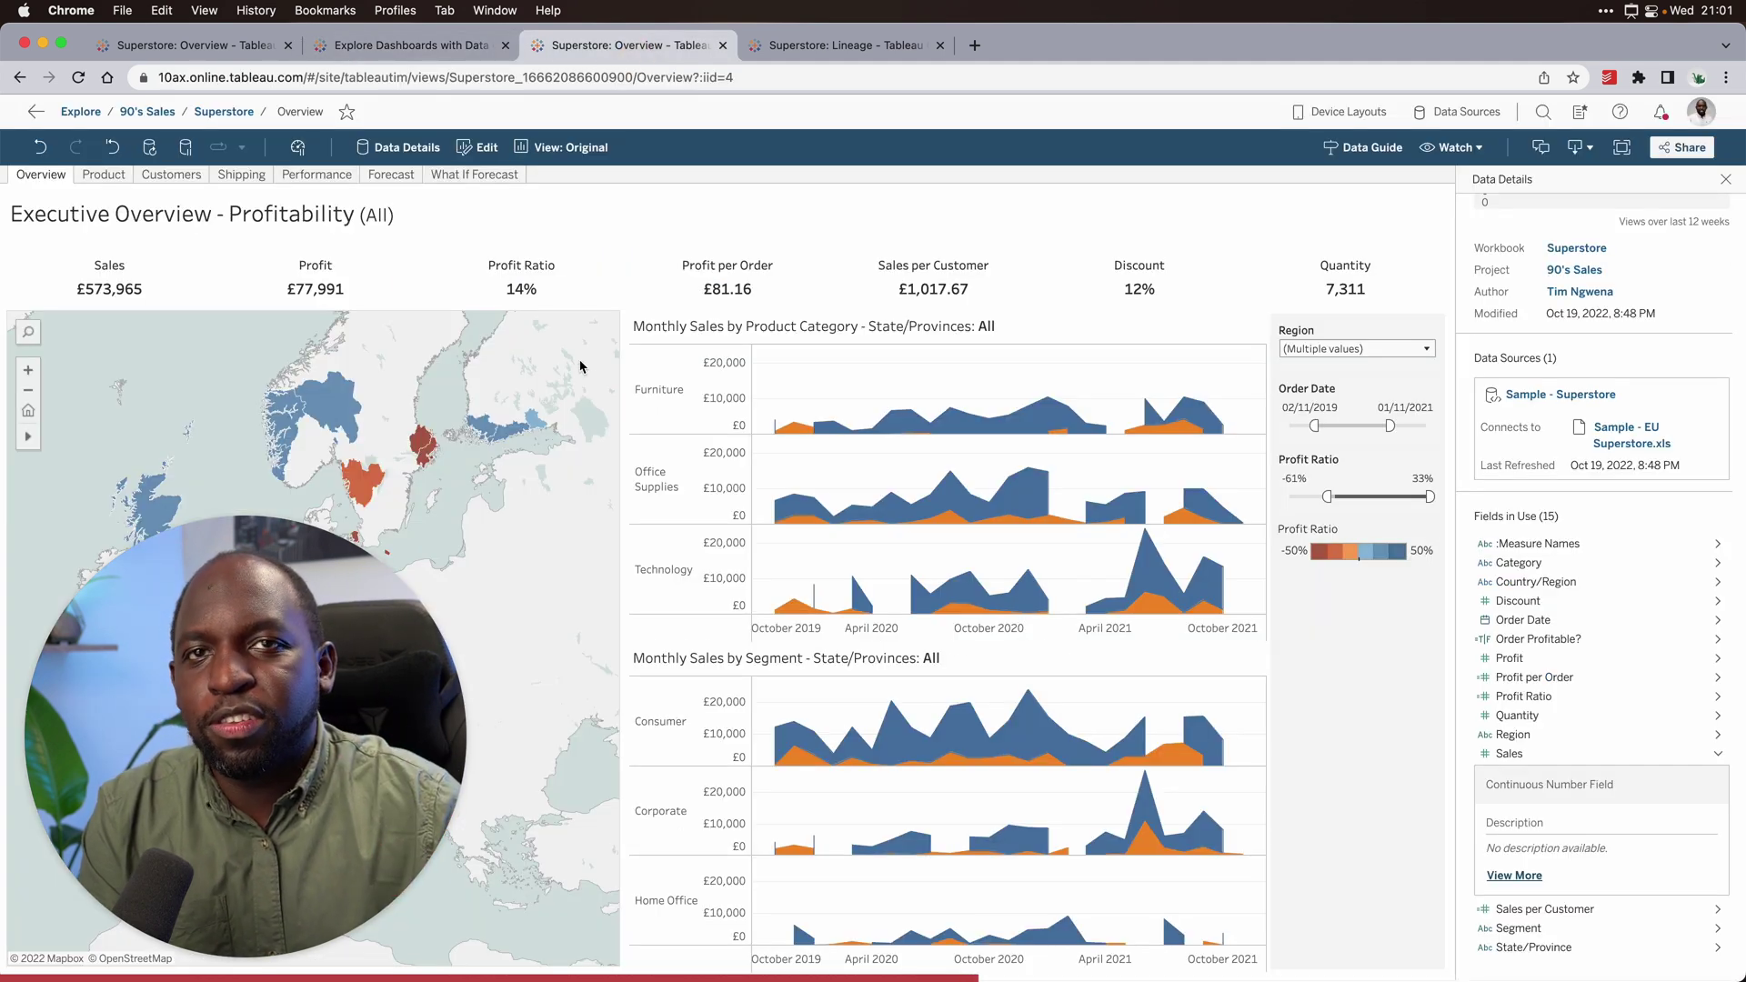
- Reopen the Data Guide and select Finland's Uusimaa region on the map
left_click(1364, 147)
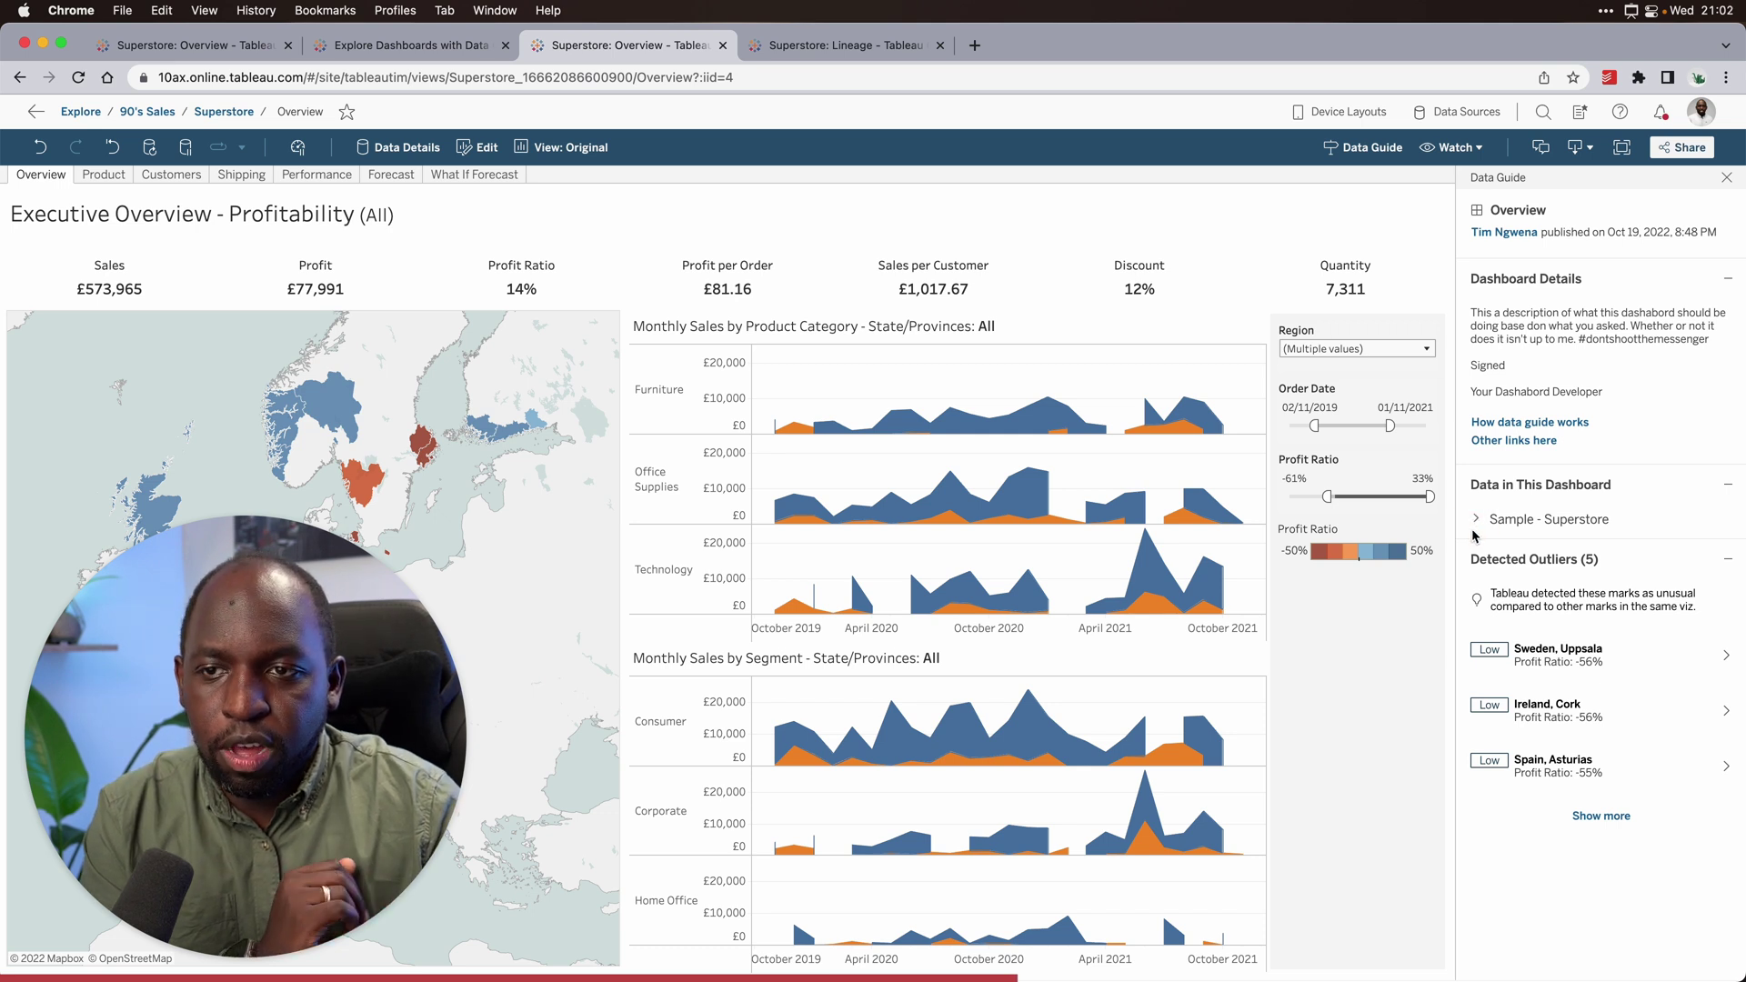
mouse_move(1178, 735)
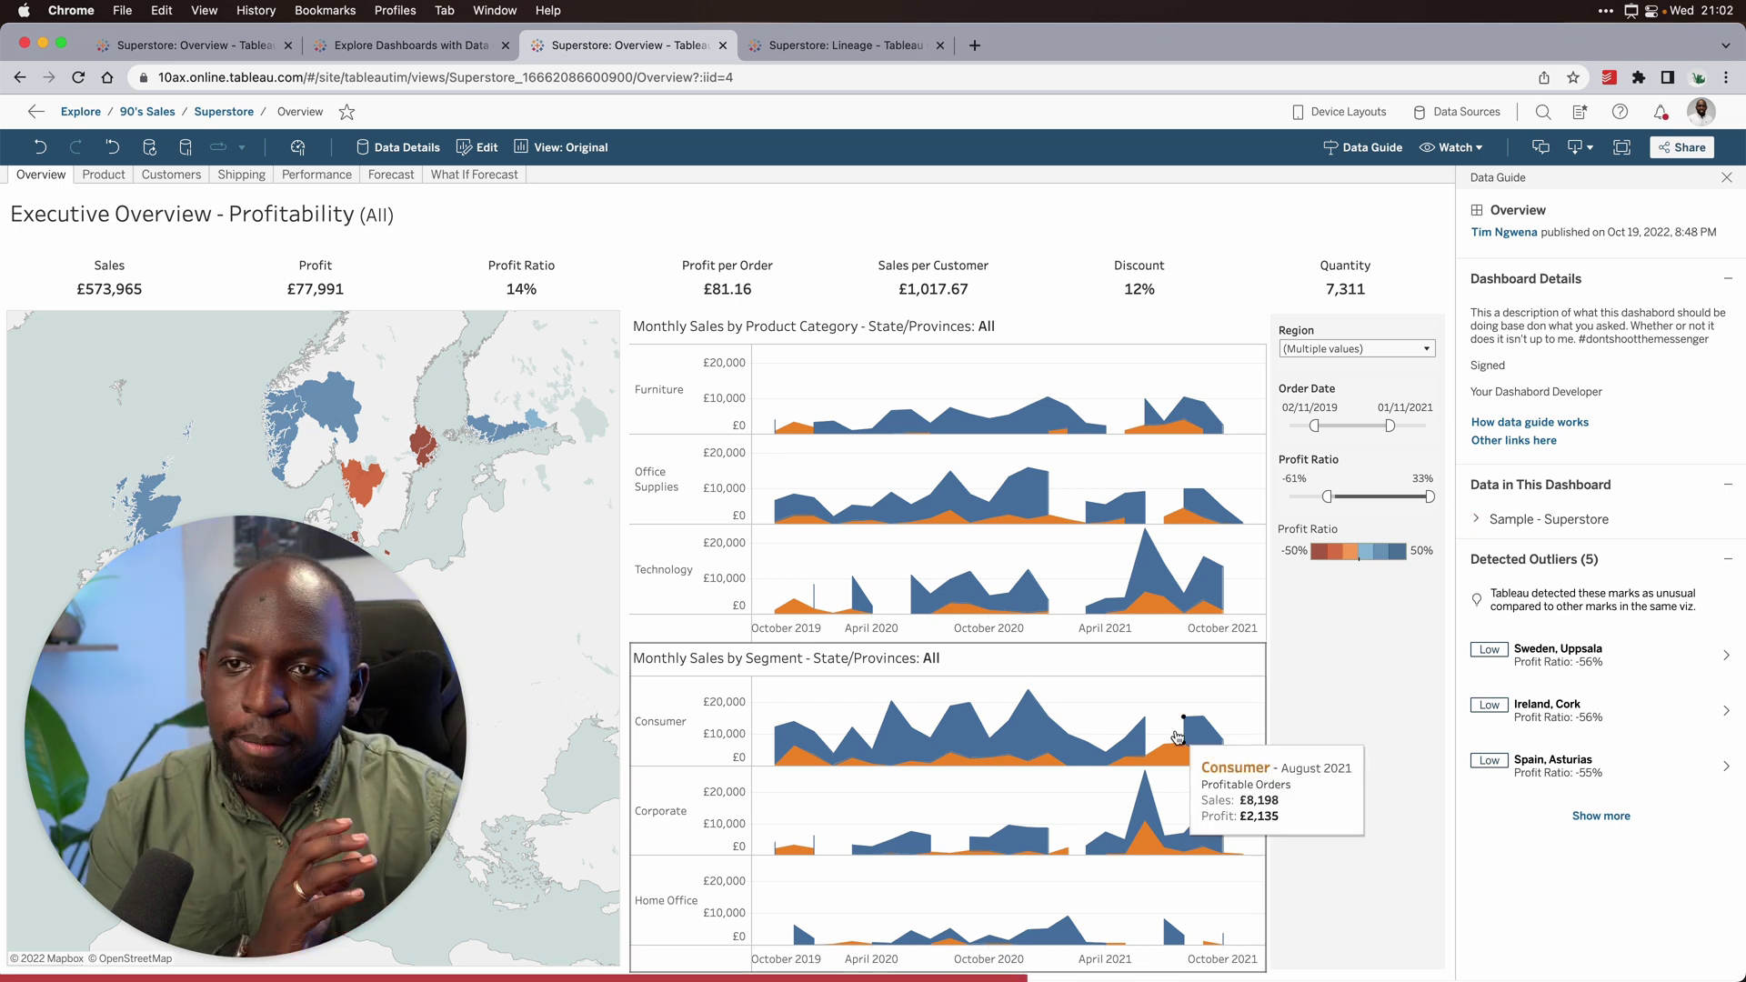
mouse_move(897, 705)
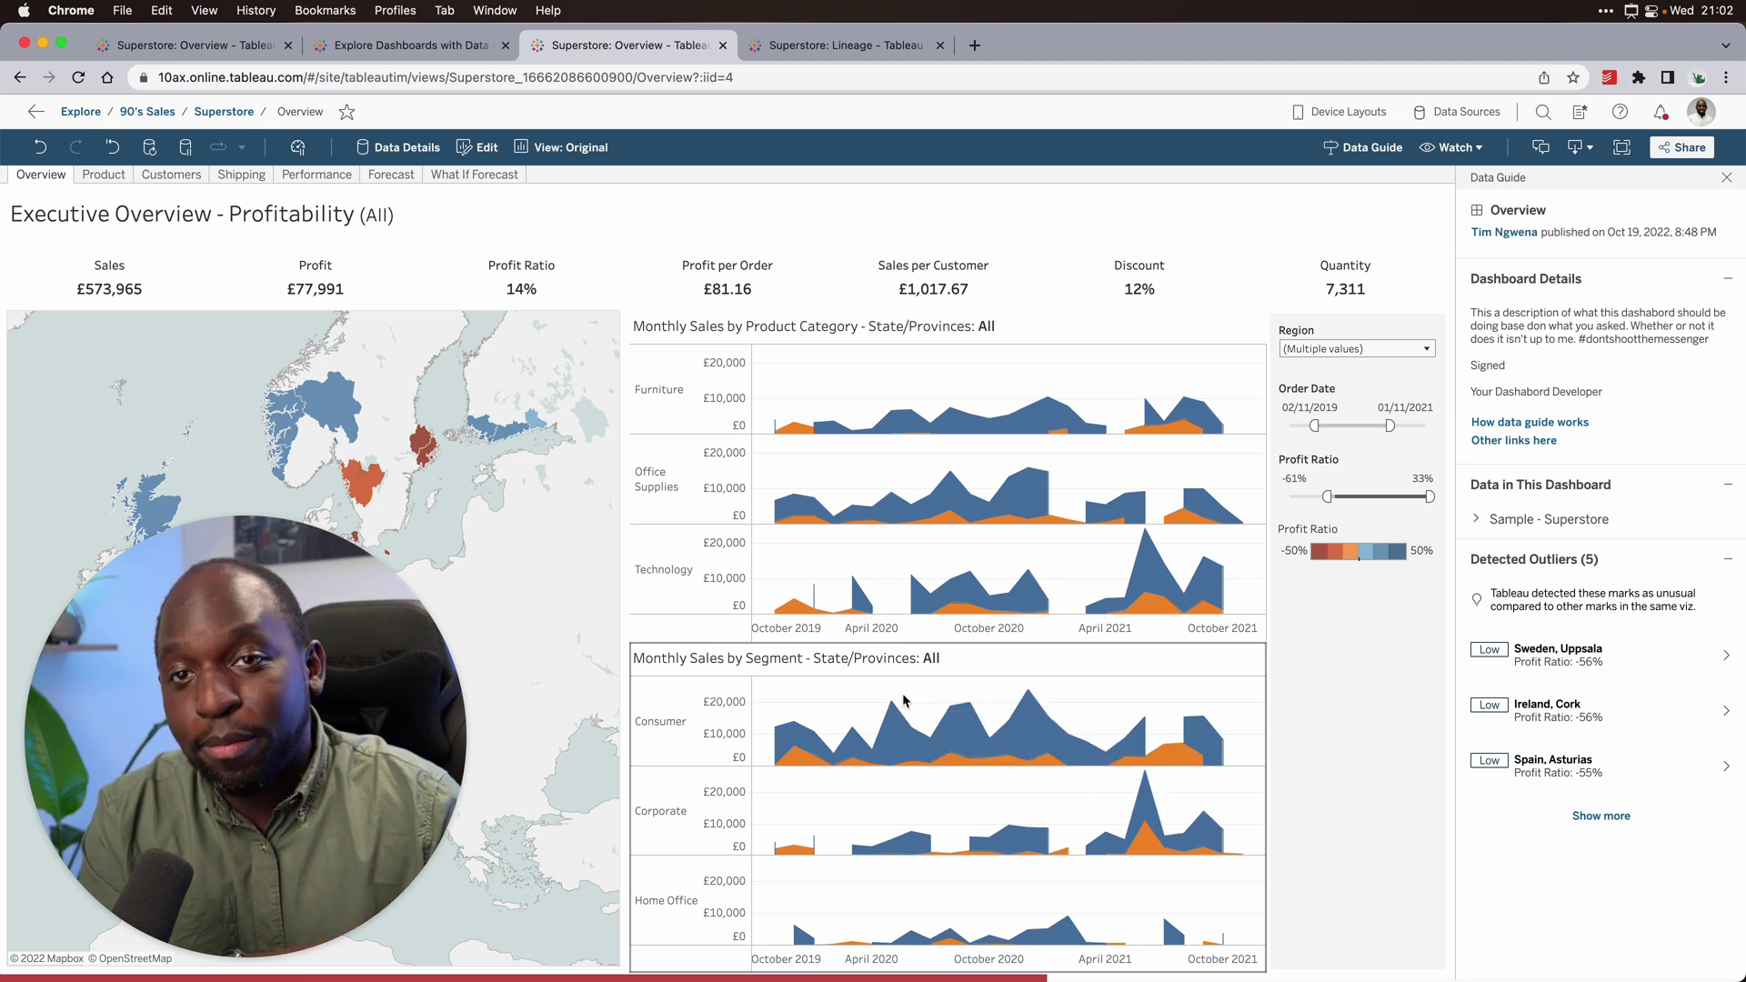
left_click(511, 432)
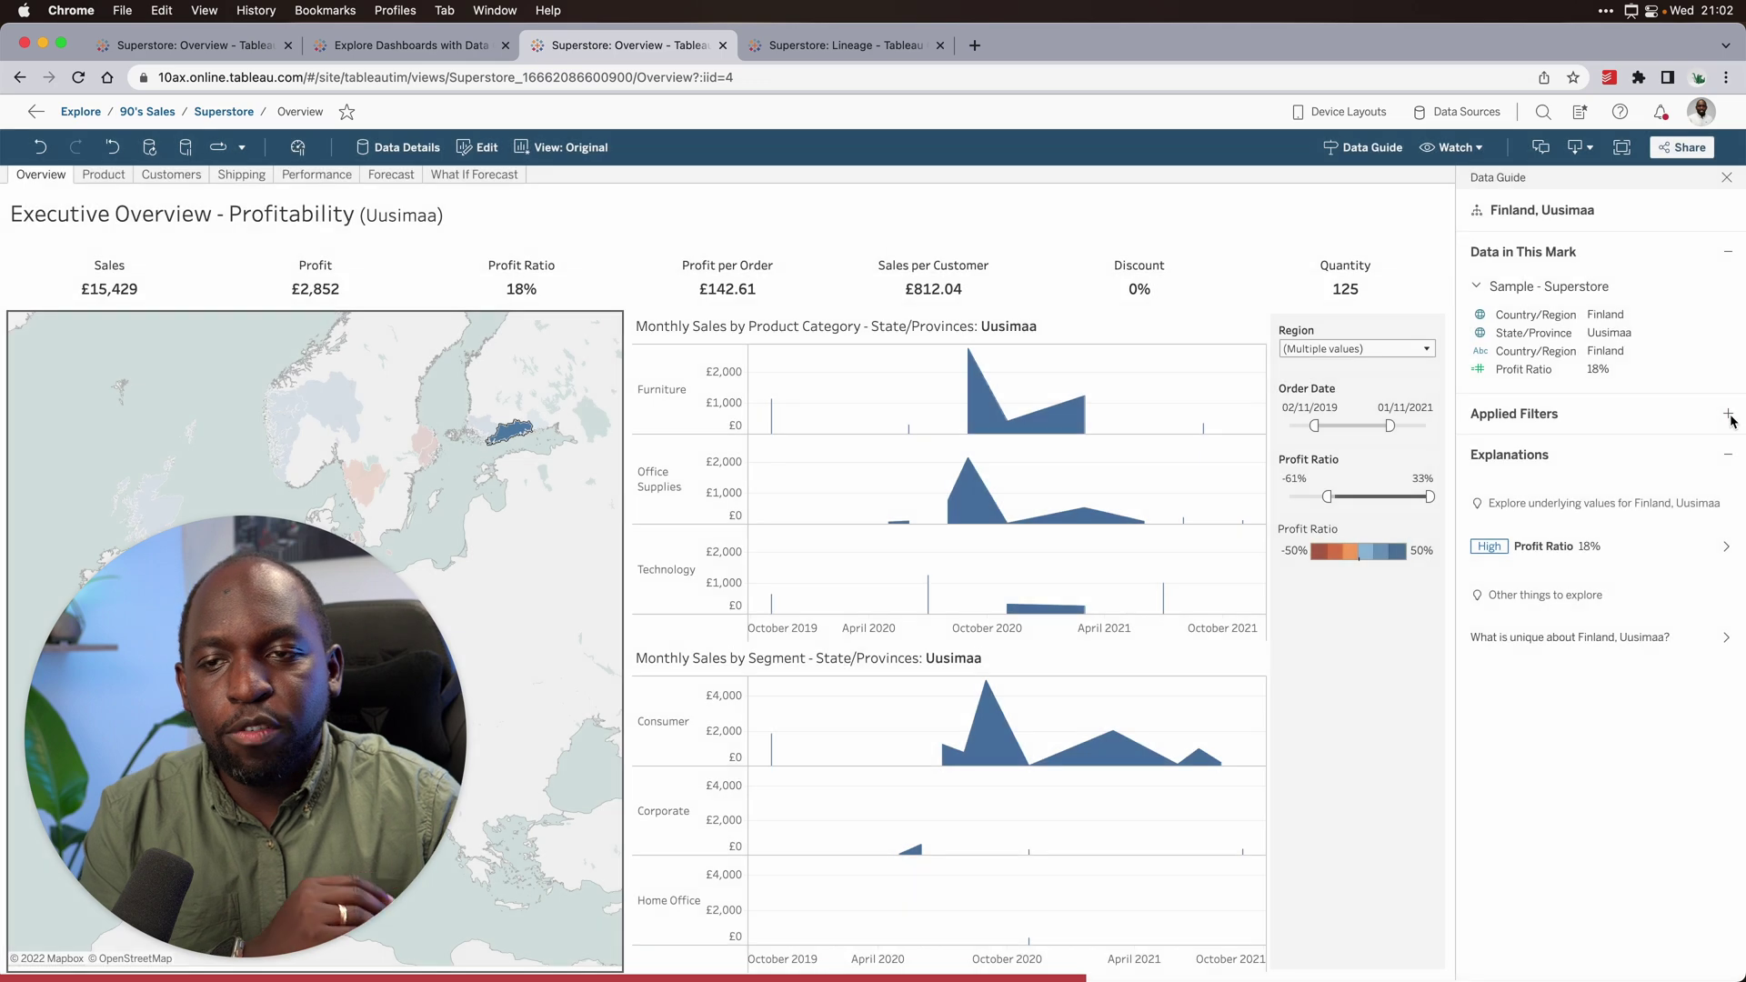
- List the Uusimaa mark's filters and open its High Profit Ratio 18% explanation
left_click(1728, 414)
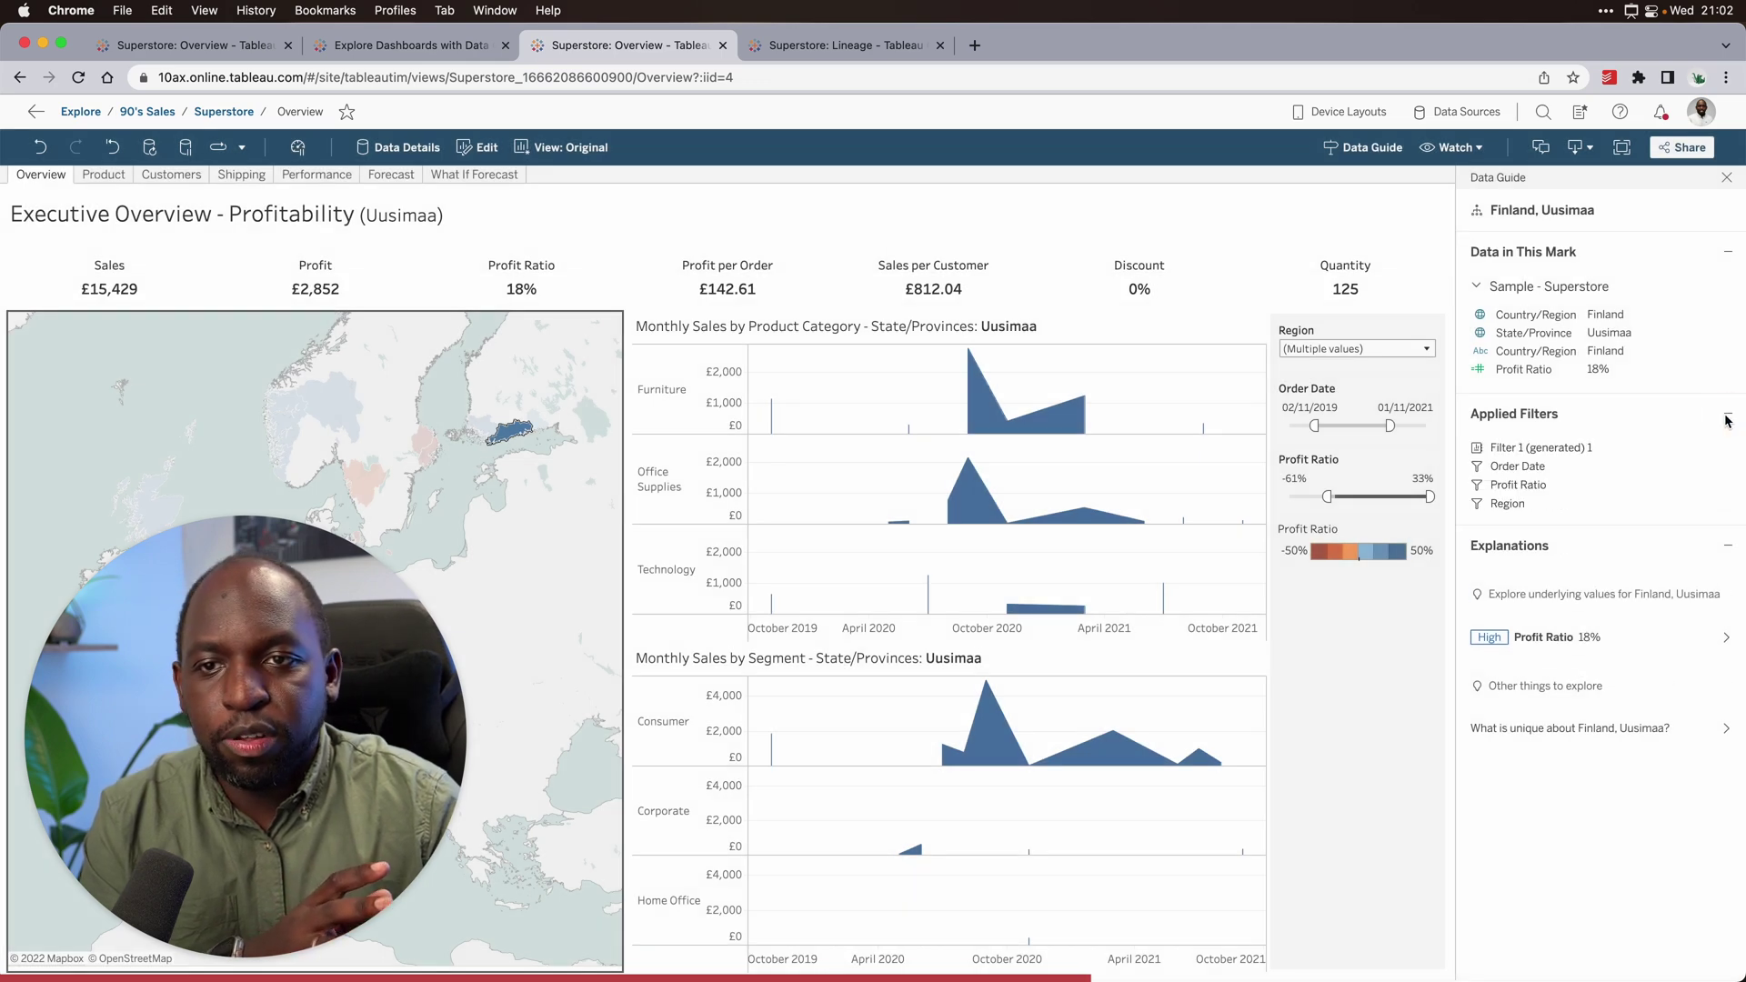
left_click(1578, 648)
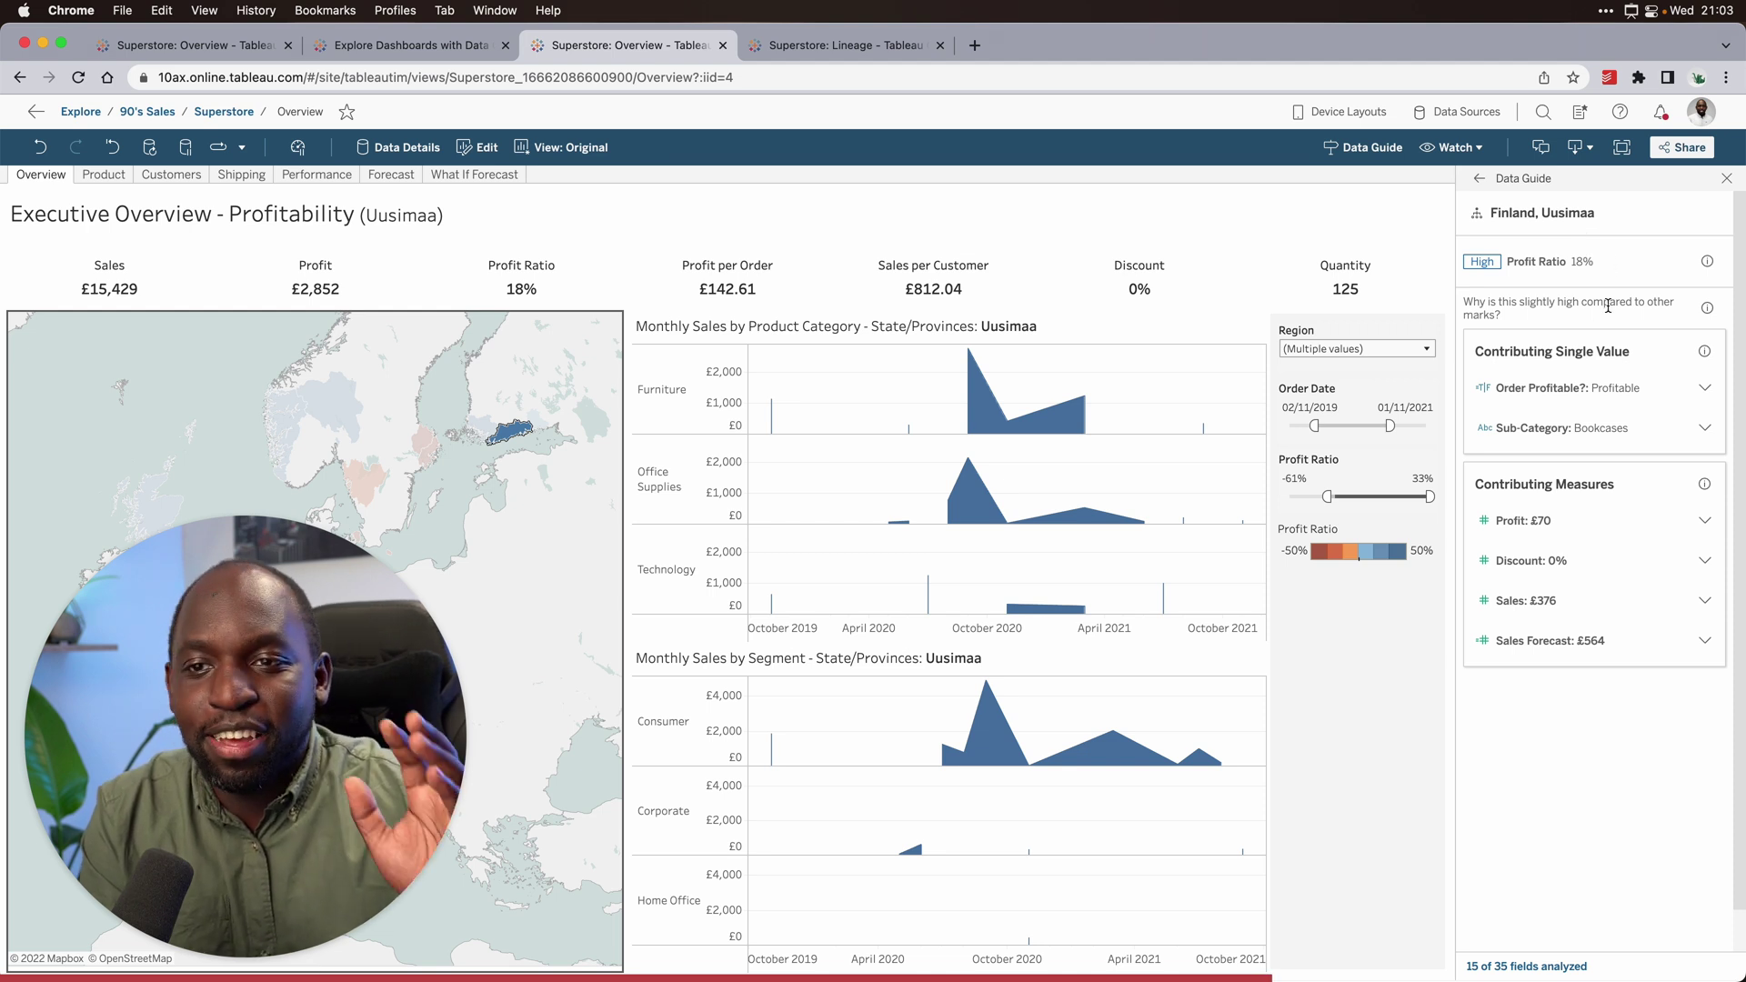
- Expand the Order Profitable? contributing value, then go back to the Uusimaa mark summary
left_click(1703, 391)
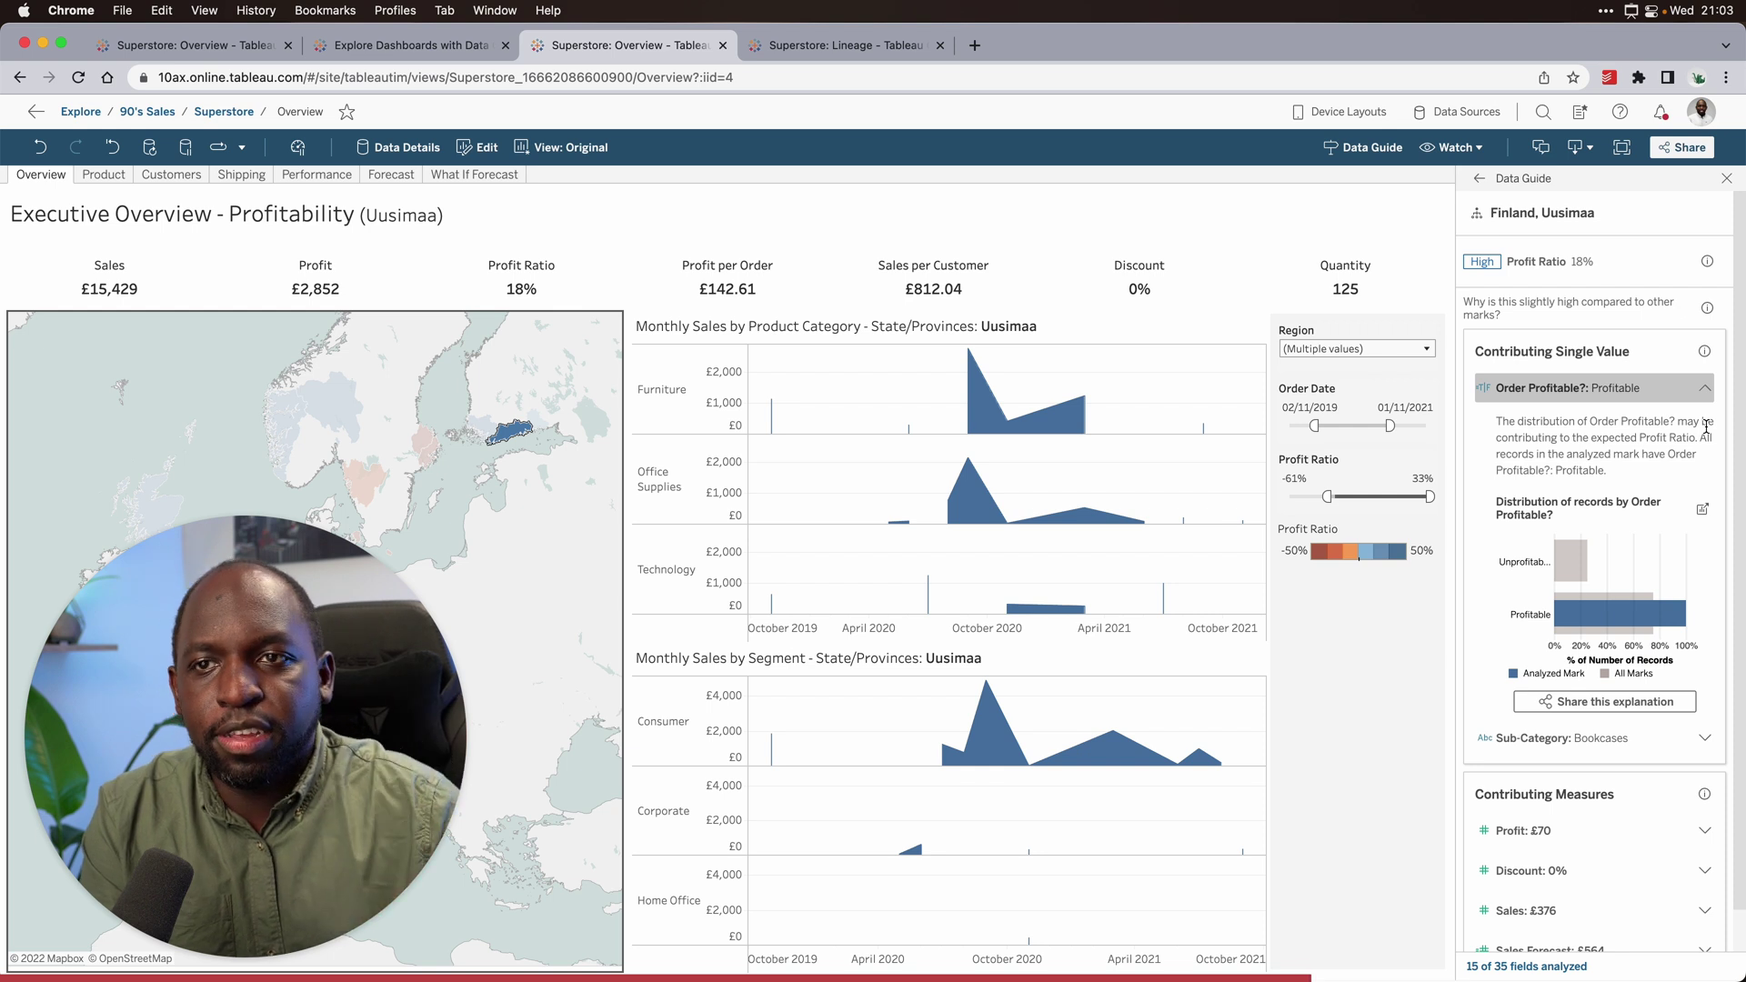
left_click(1480, 178)
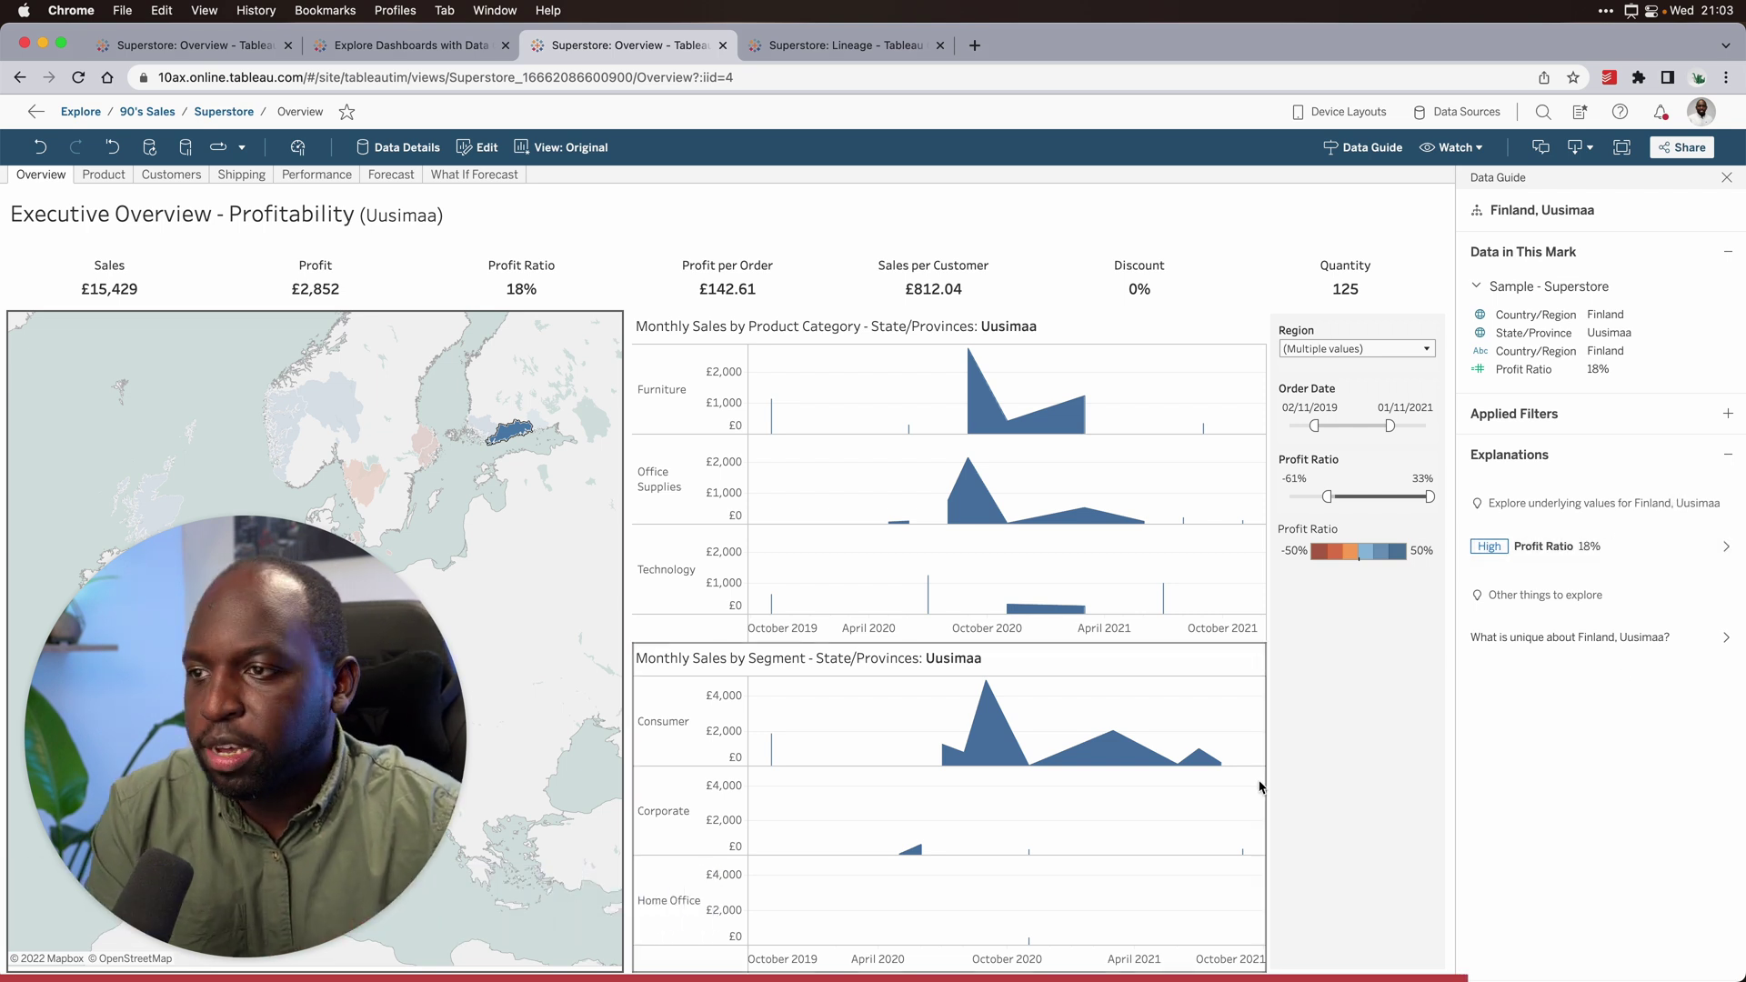
- Clear the Uusimaa selection, then select the Sales Map and Sweden, Uppsala to show its -56% explanation
left_click(539, 514)
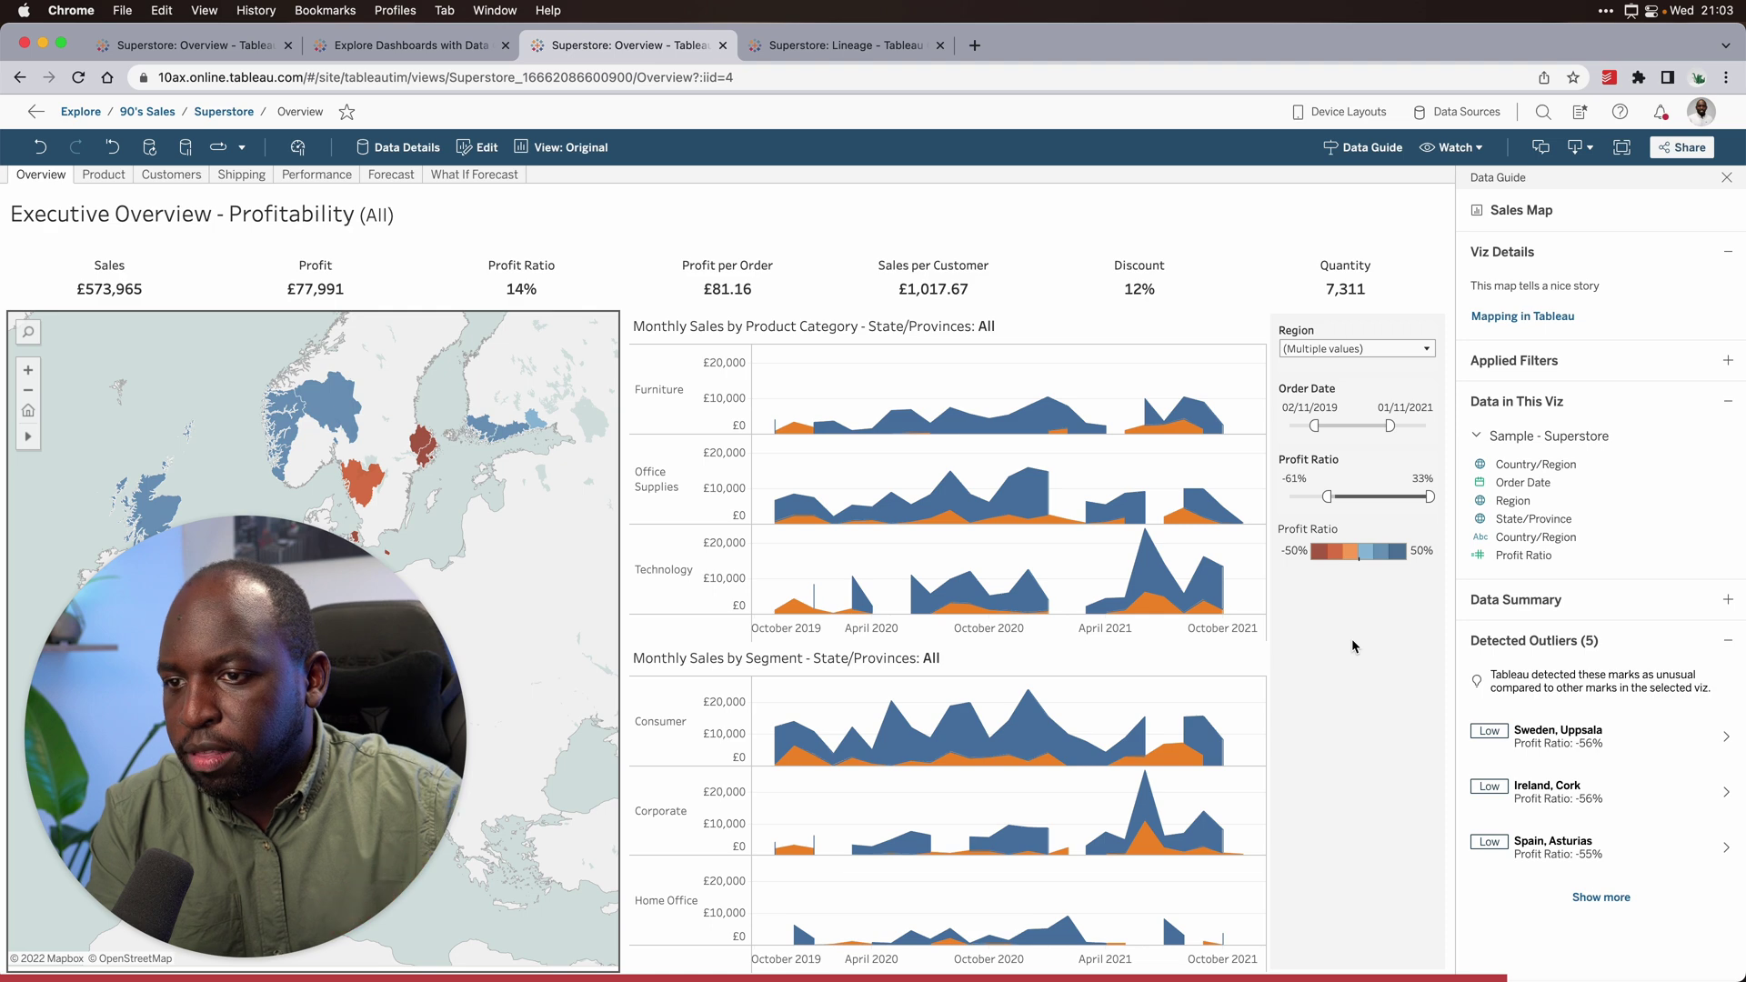
left_click(1352, 644)
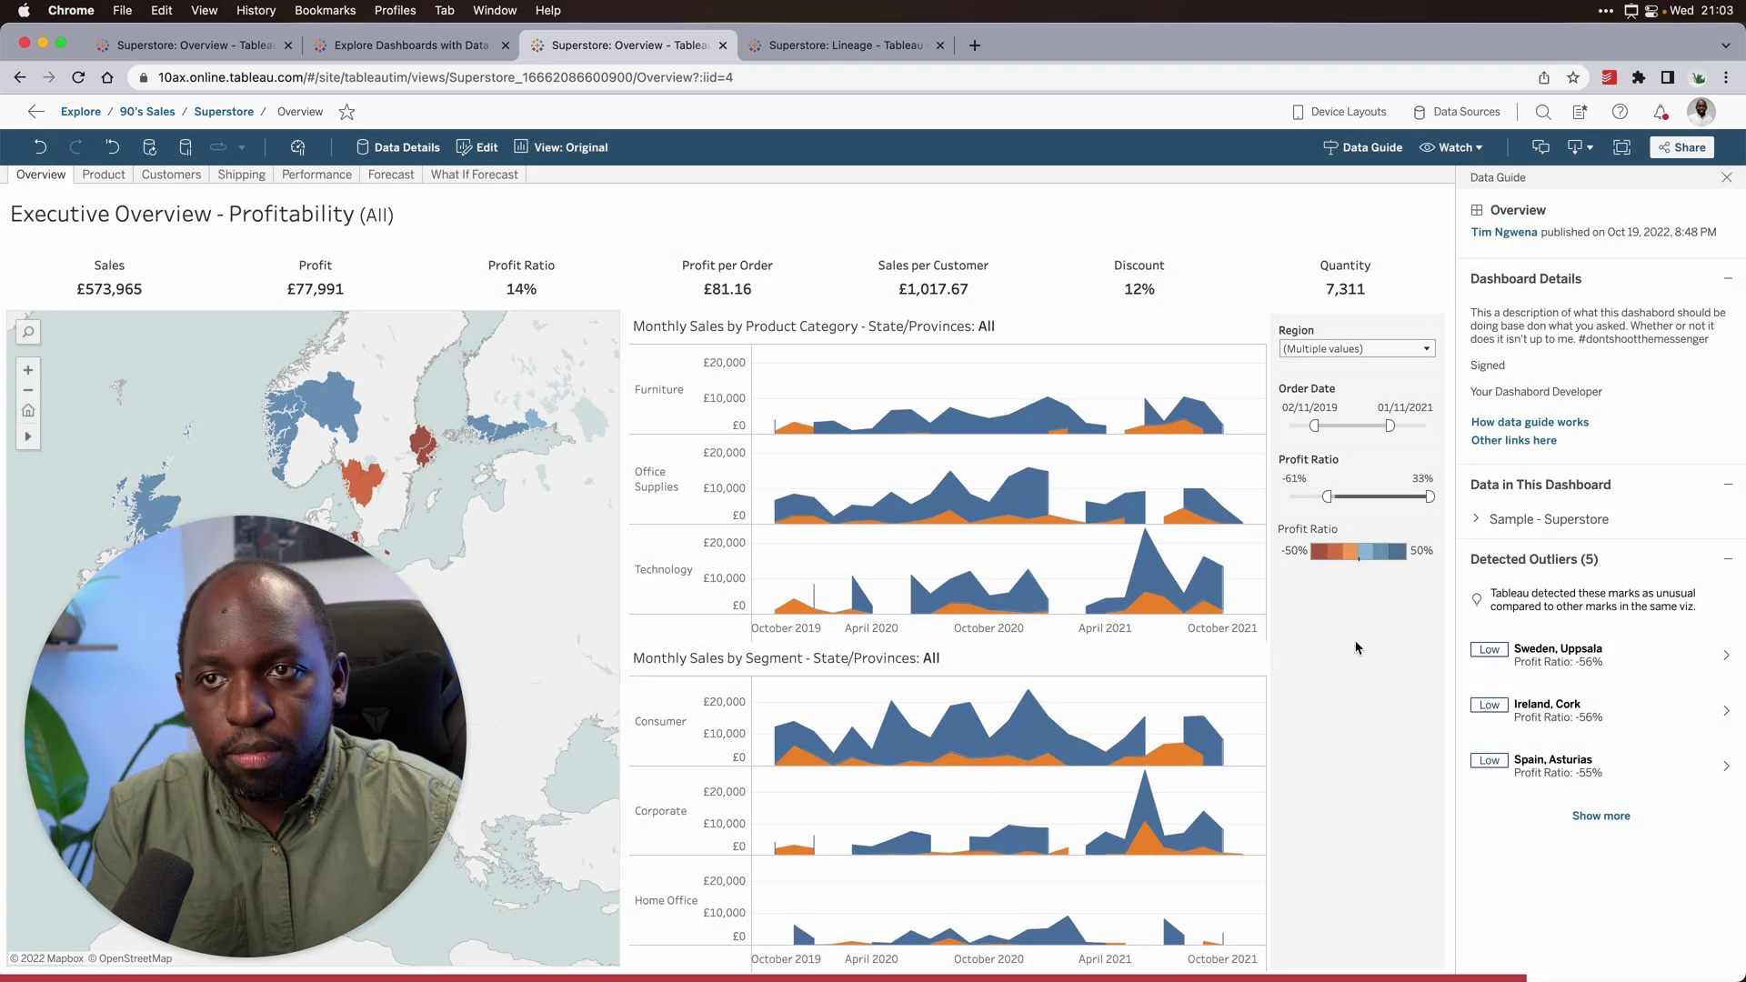
left_click(470, 398)
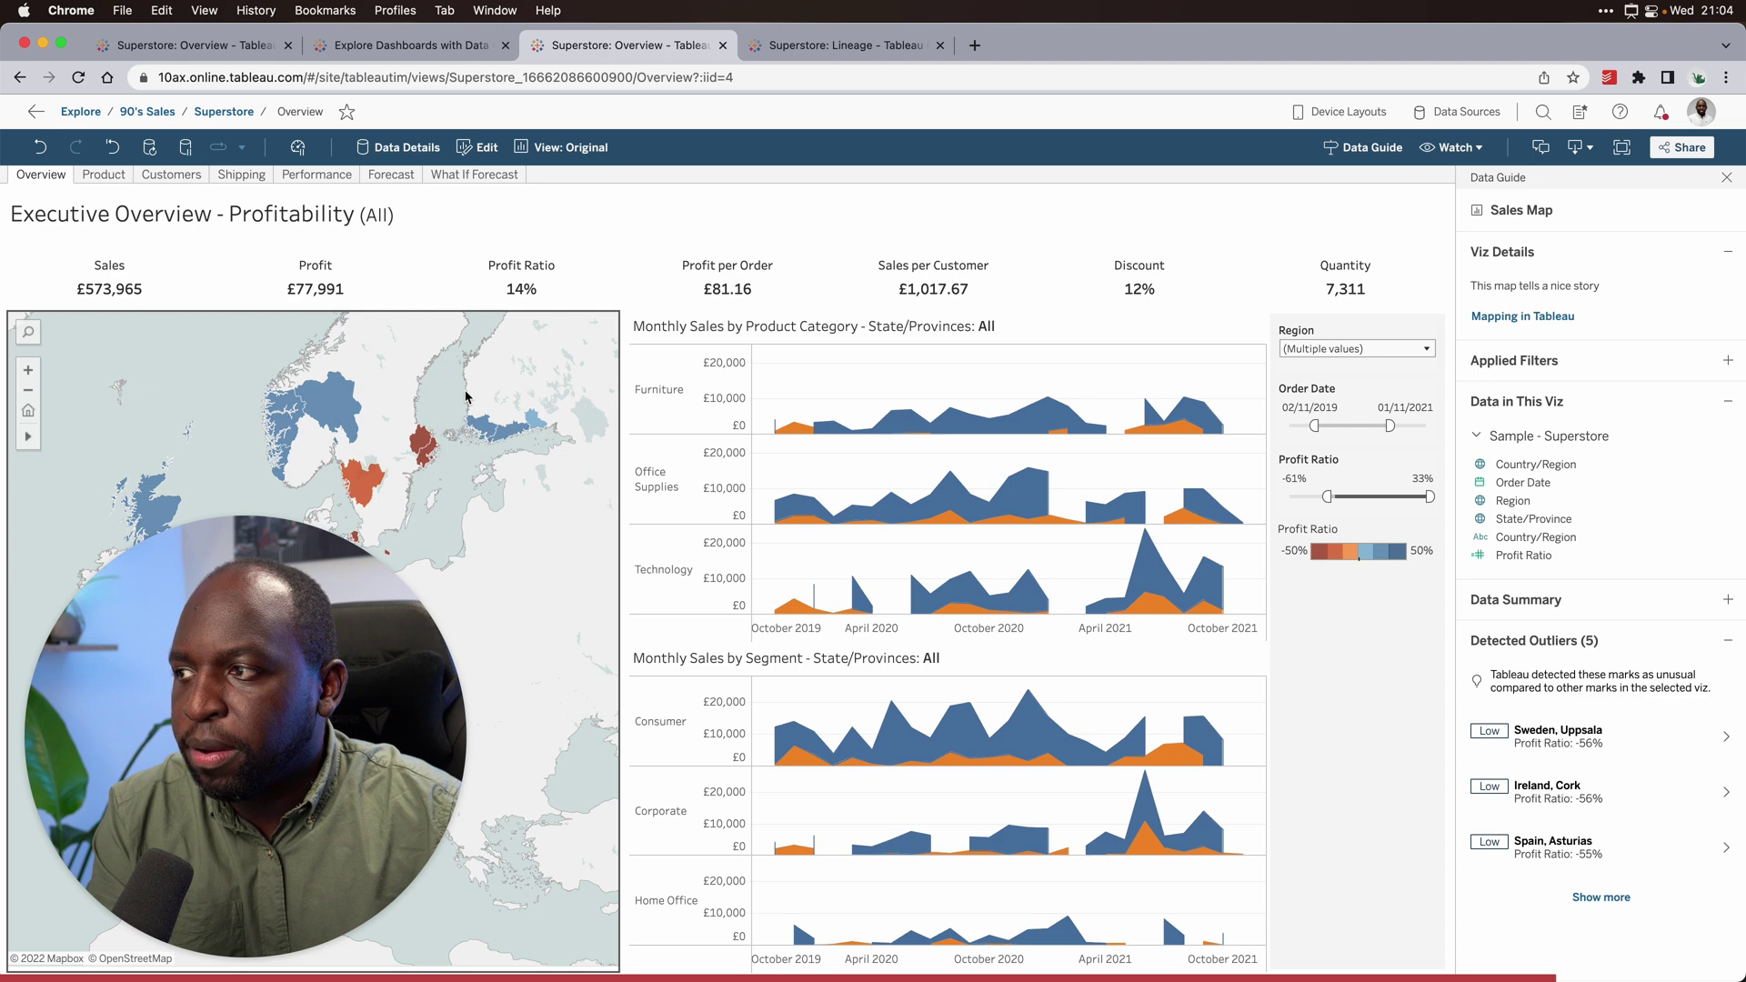
left_click(424, 442)
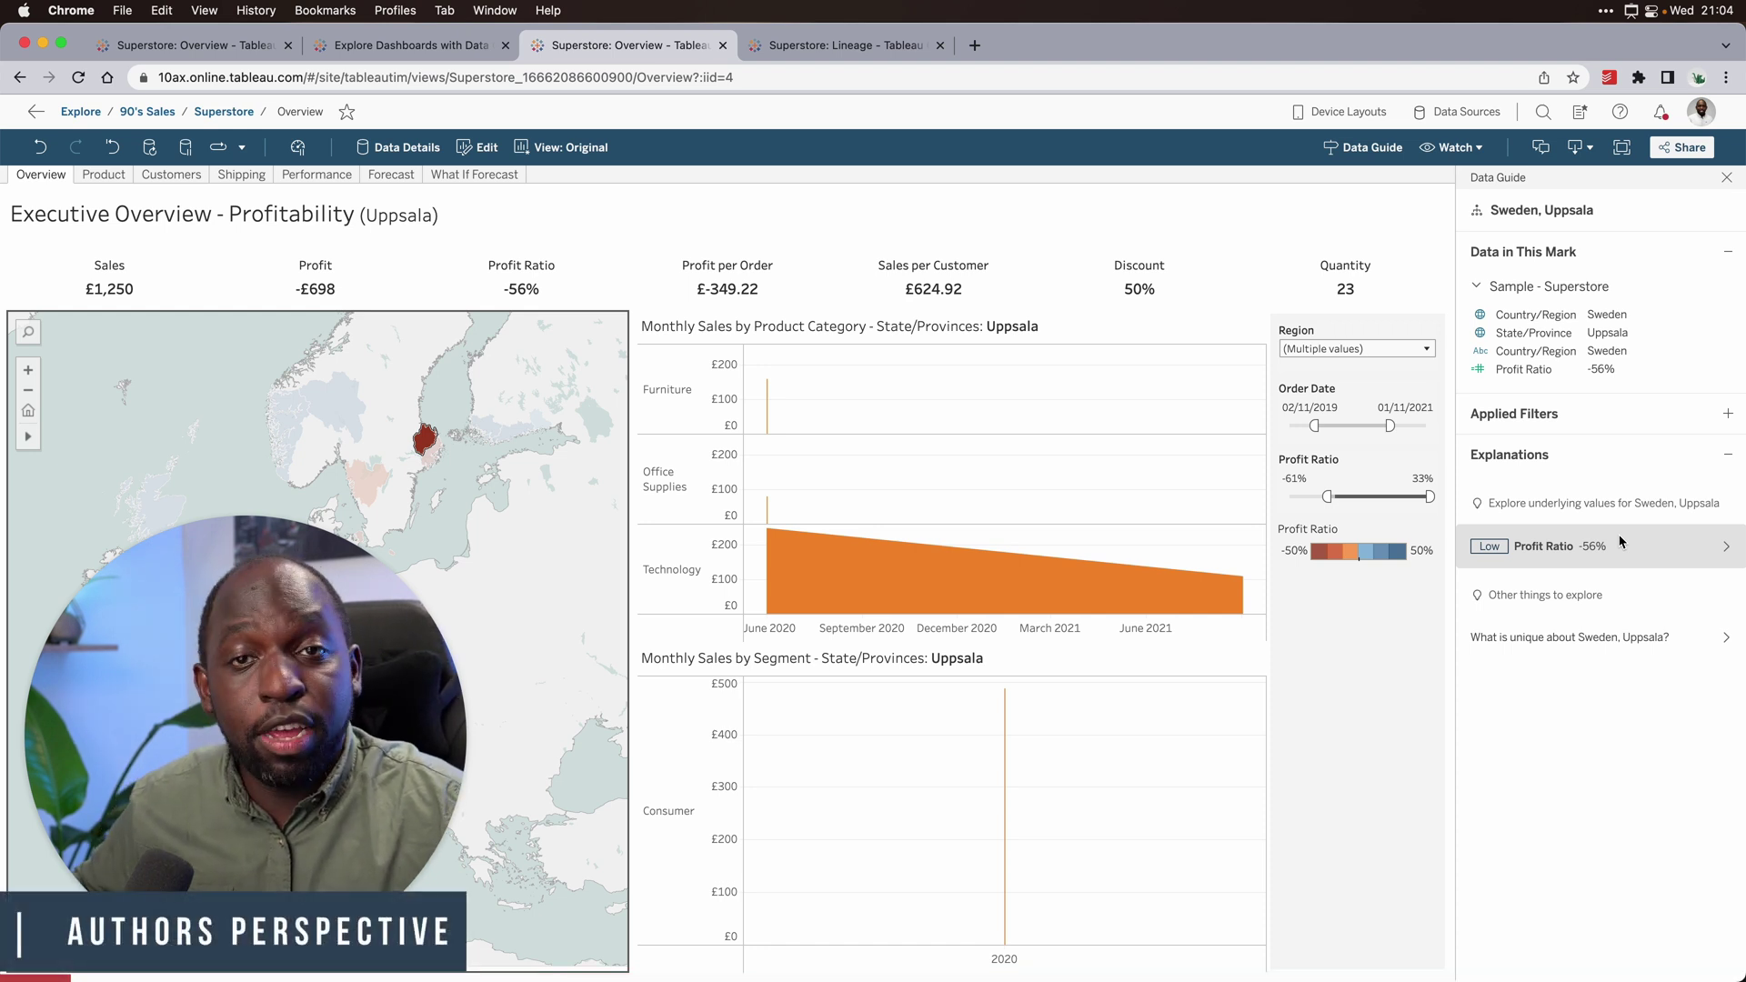
key("ctrl+Up")
- Switch to the Tableau Desktop workbook and toggle the Data Guide pane off and back on
left_click(801, 391)
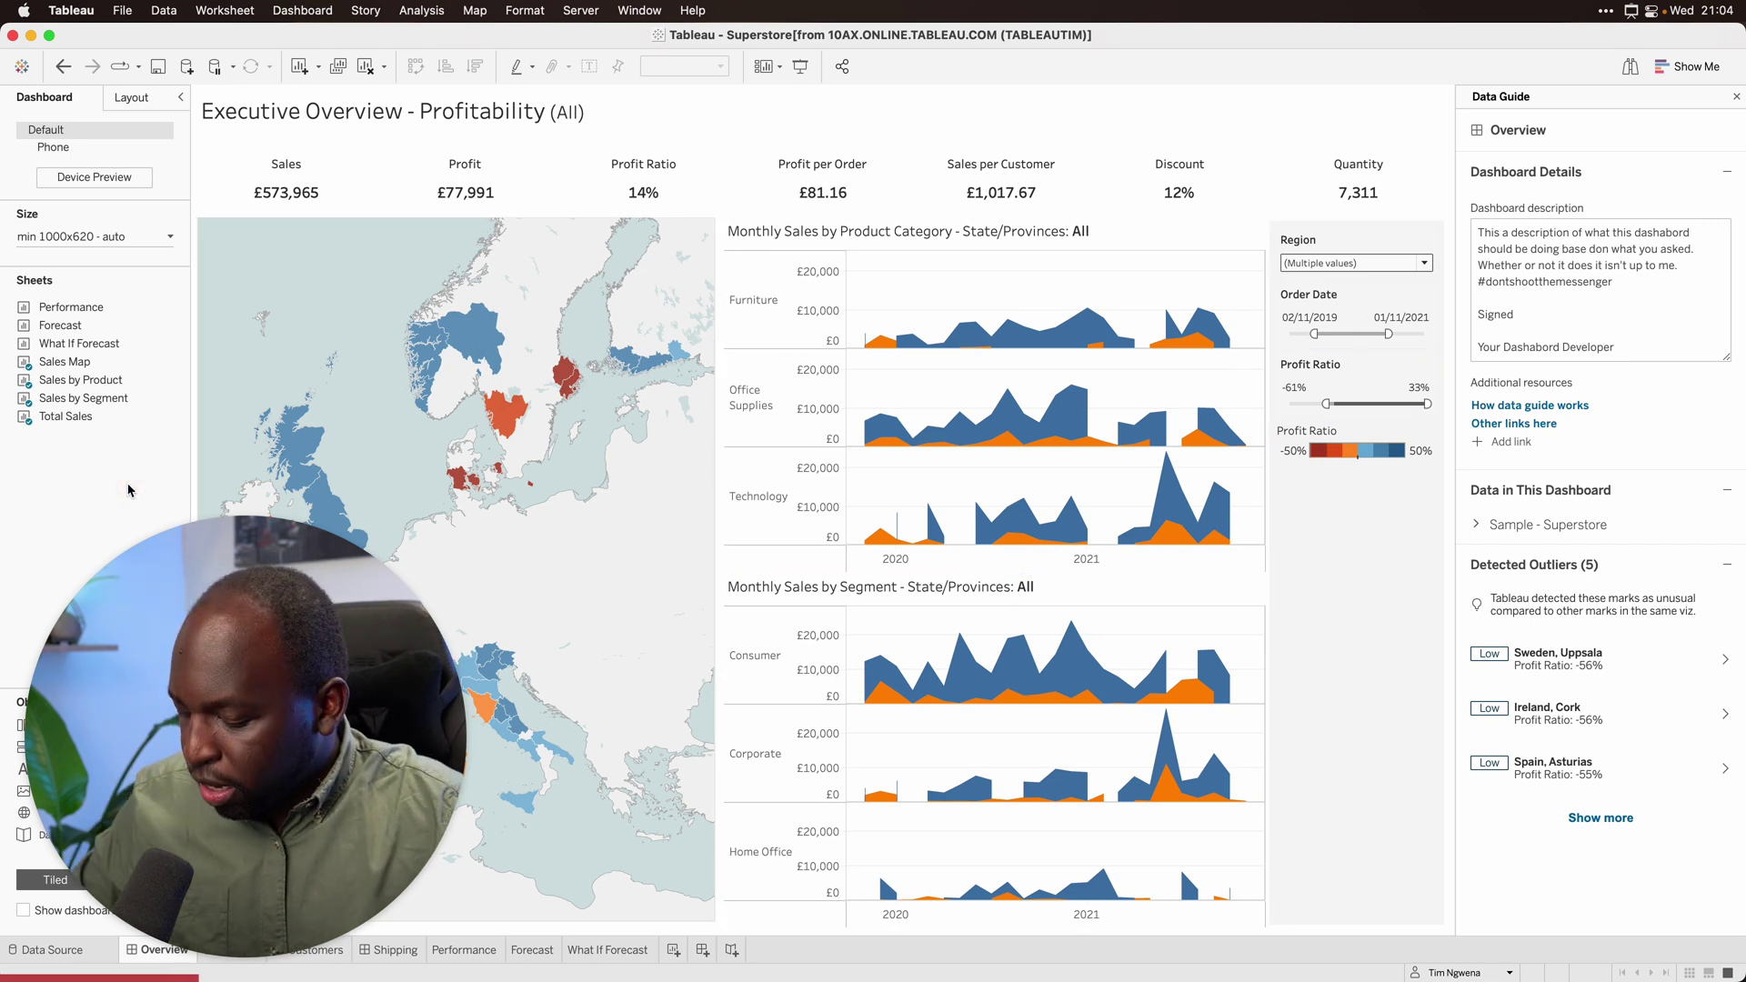
key("alt+shift+a")
mouse_move(1322, 185)
left_mouse_down()
mouse_move(1512, 92)
mouse_move(1606, 81)
left_mouse_up()
key("Escape")
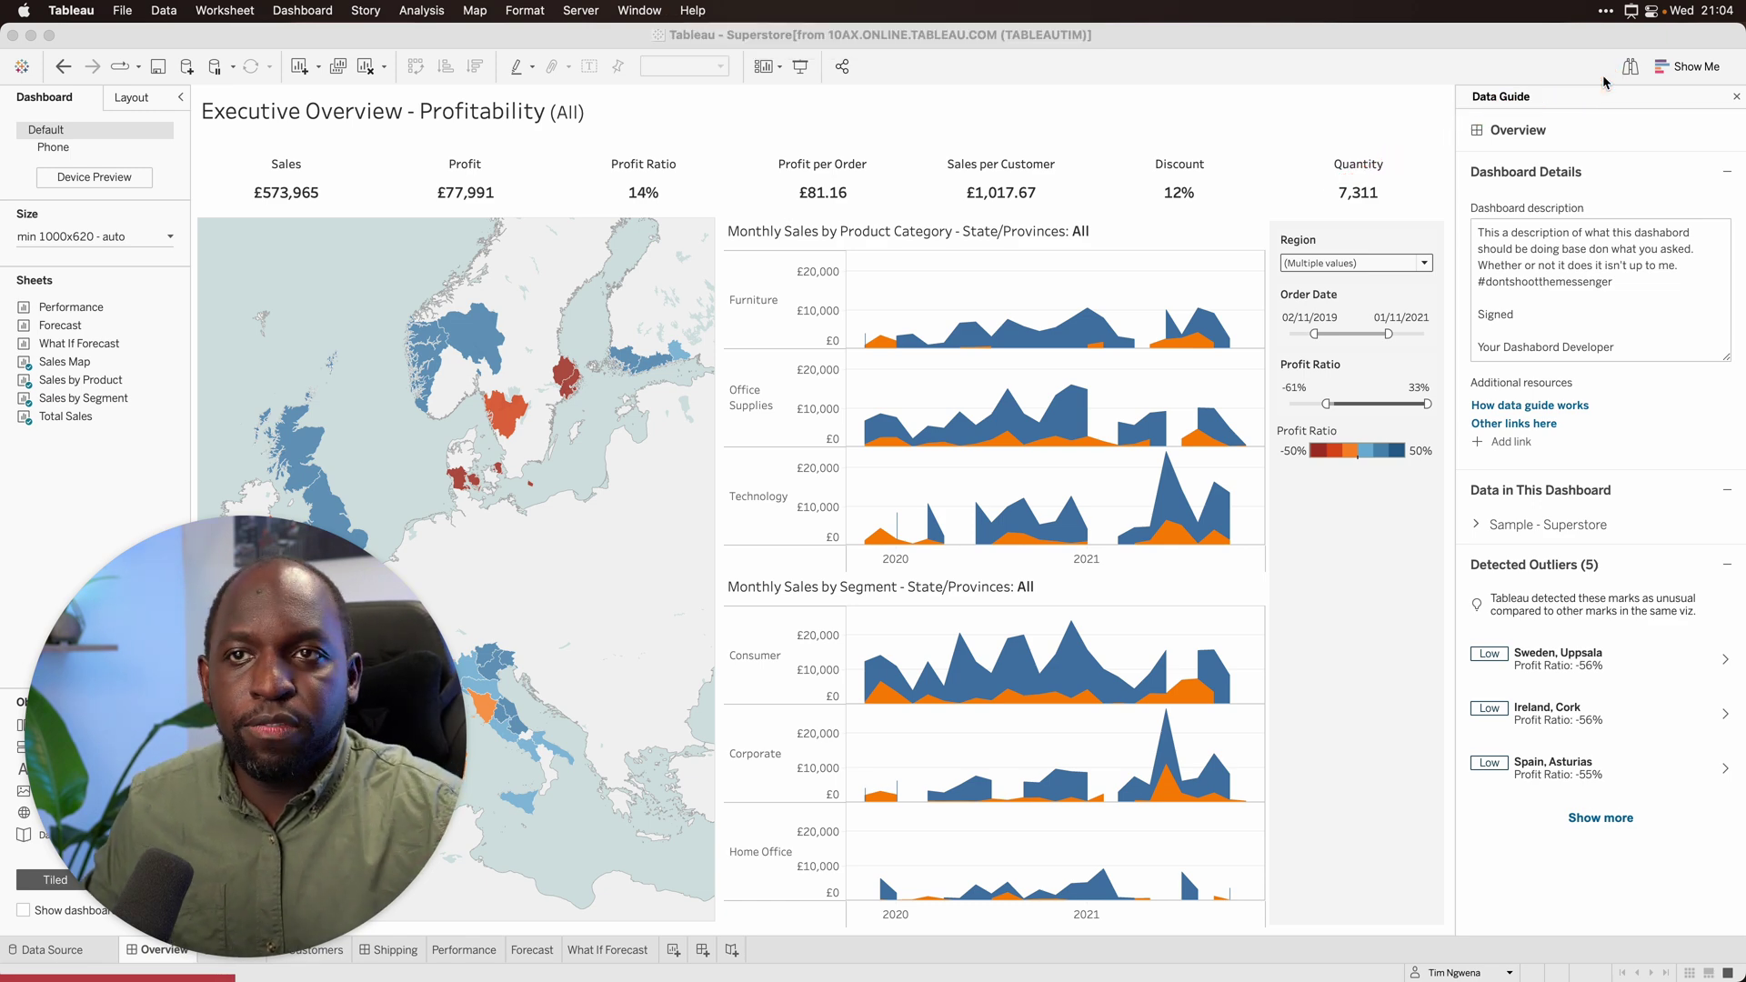
left_click(1630, 69)
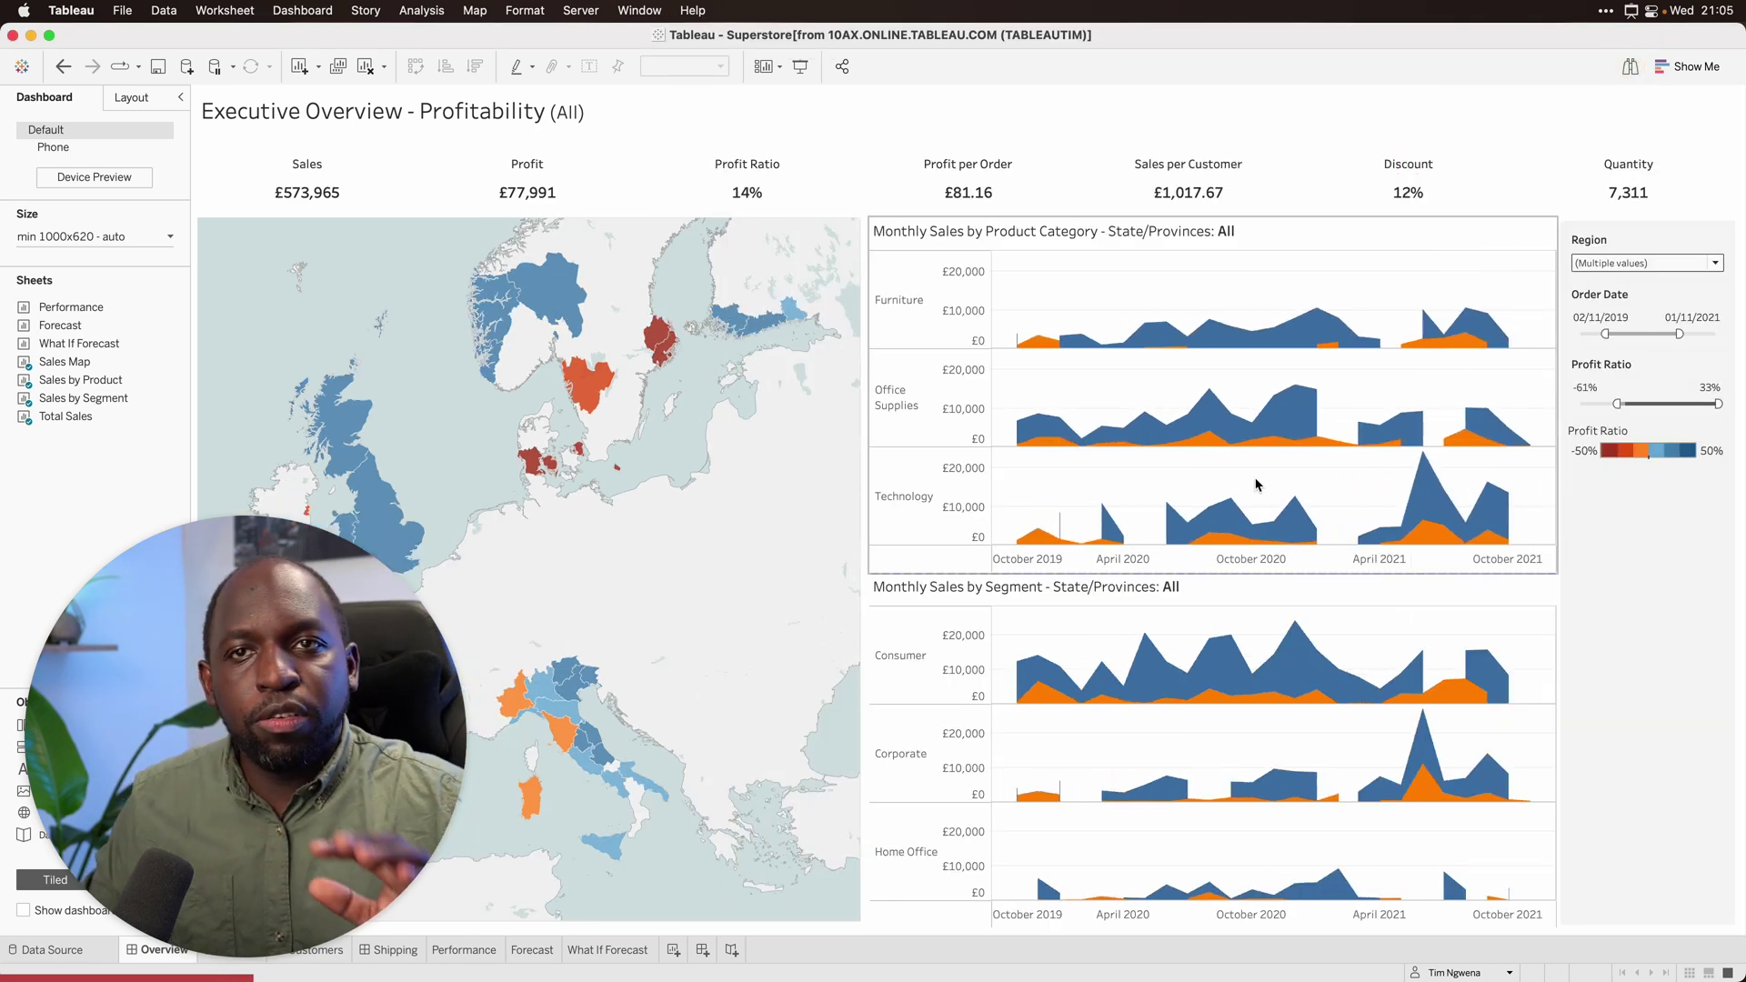
left_click(1616, 73)
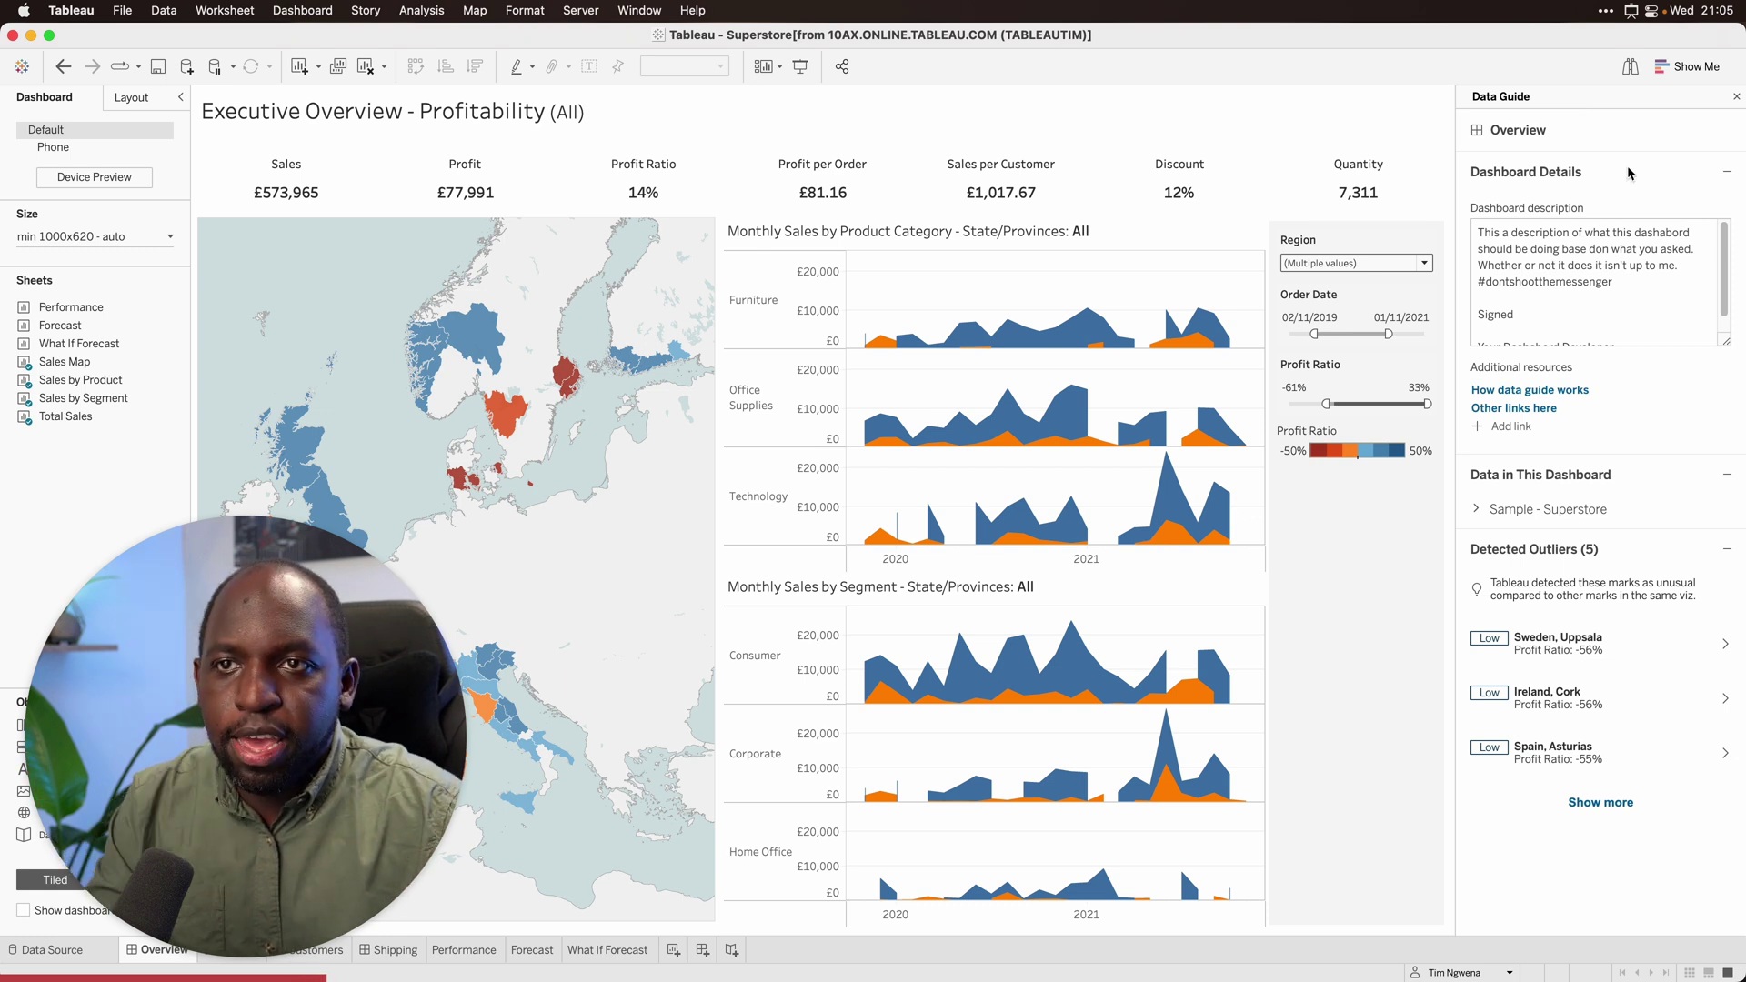
- Focus the dashboard description text, then start publishing the workbook to Tableau Cloud
left_click(1564, 260)
left_click_drag(1726, 260, 1728, 259)
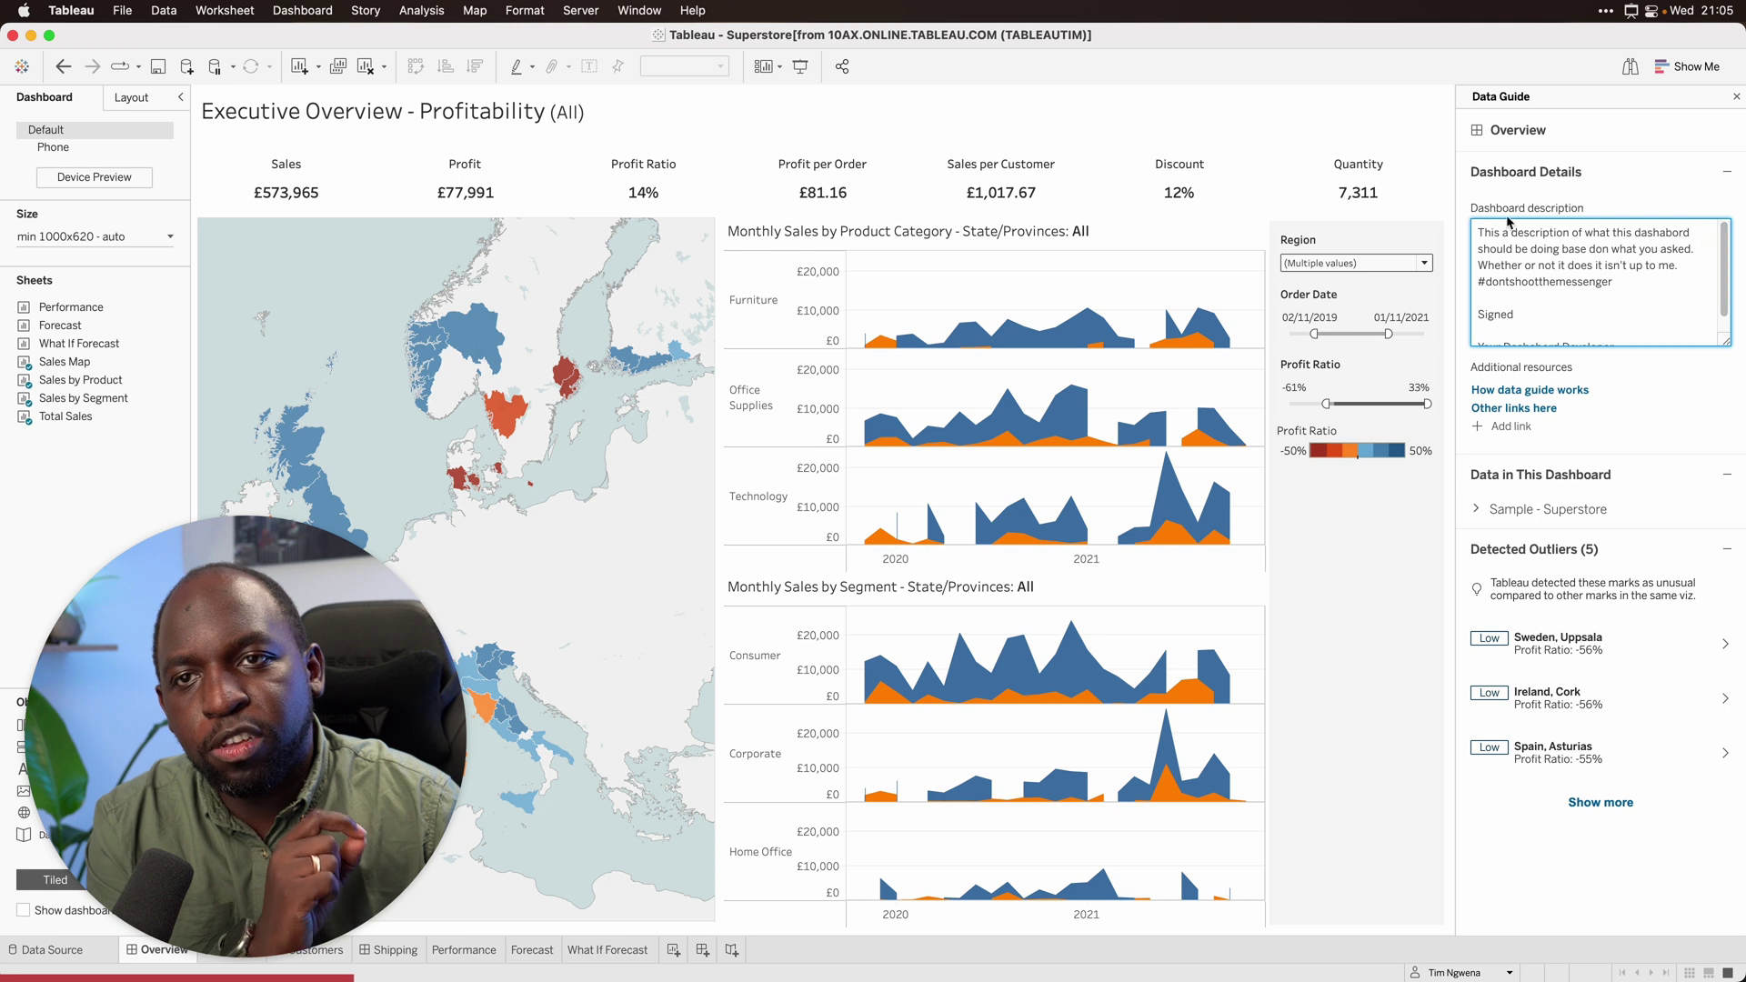
left_click(580, 10)
left_click(667, 409)
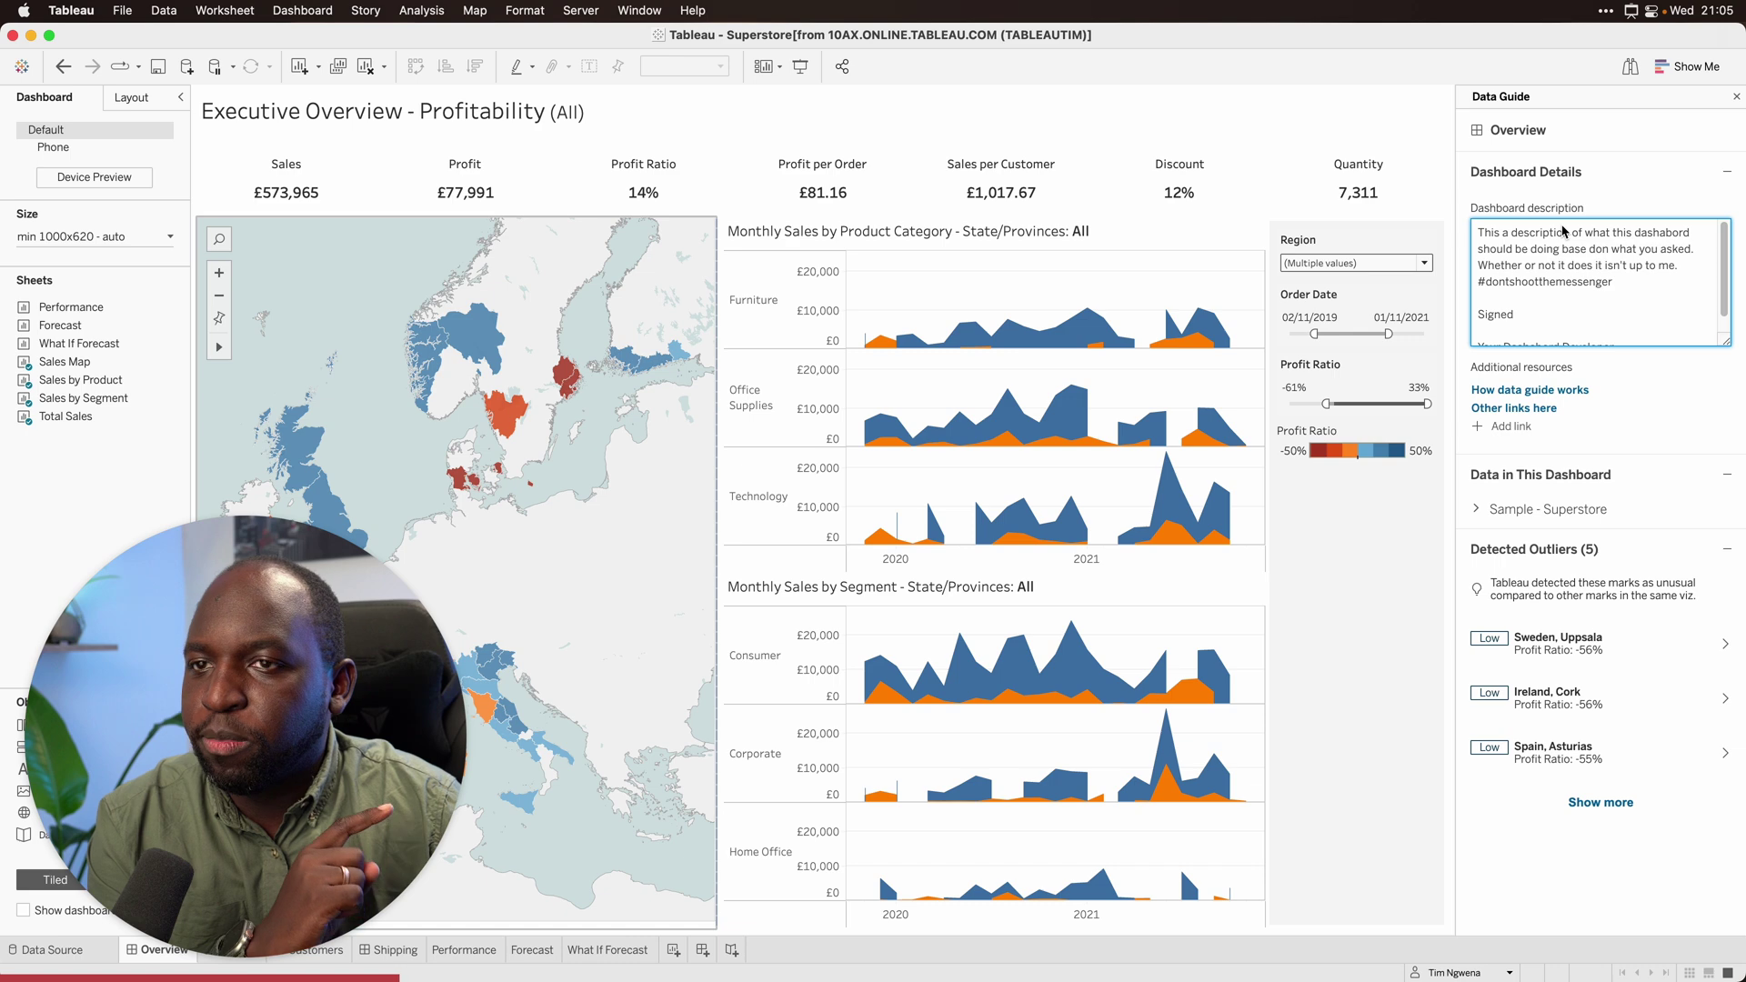
left_click(816, 423)
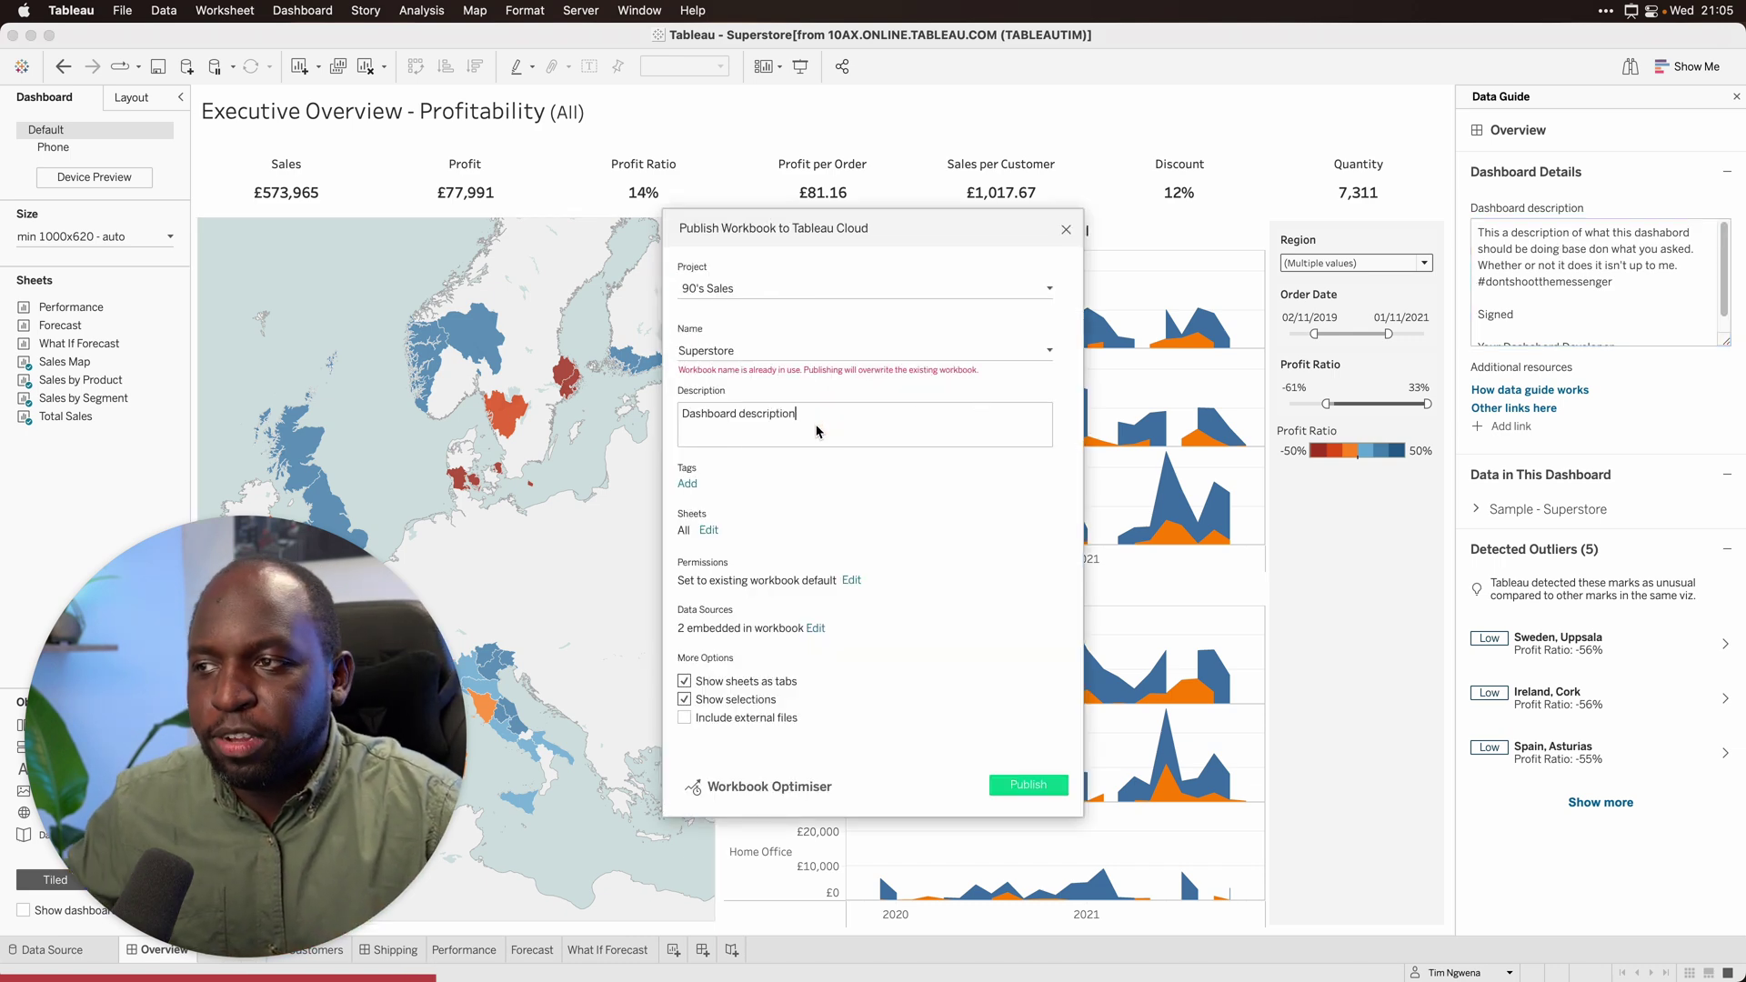
key("ctrl+shift+a")
mouse_move(972, 427)
left_mouse_down()
mouse_move(1469, 364)
mouse_move(1510, 315)
left_mouse_up()
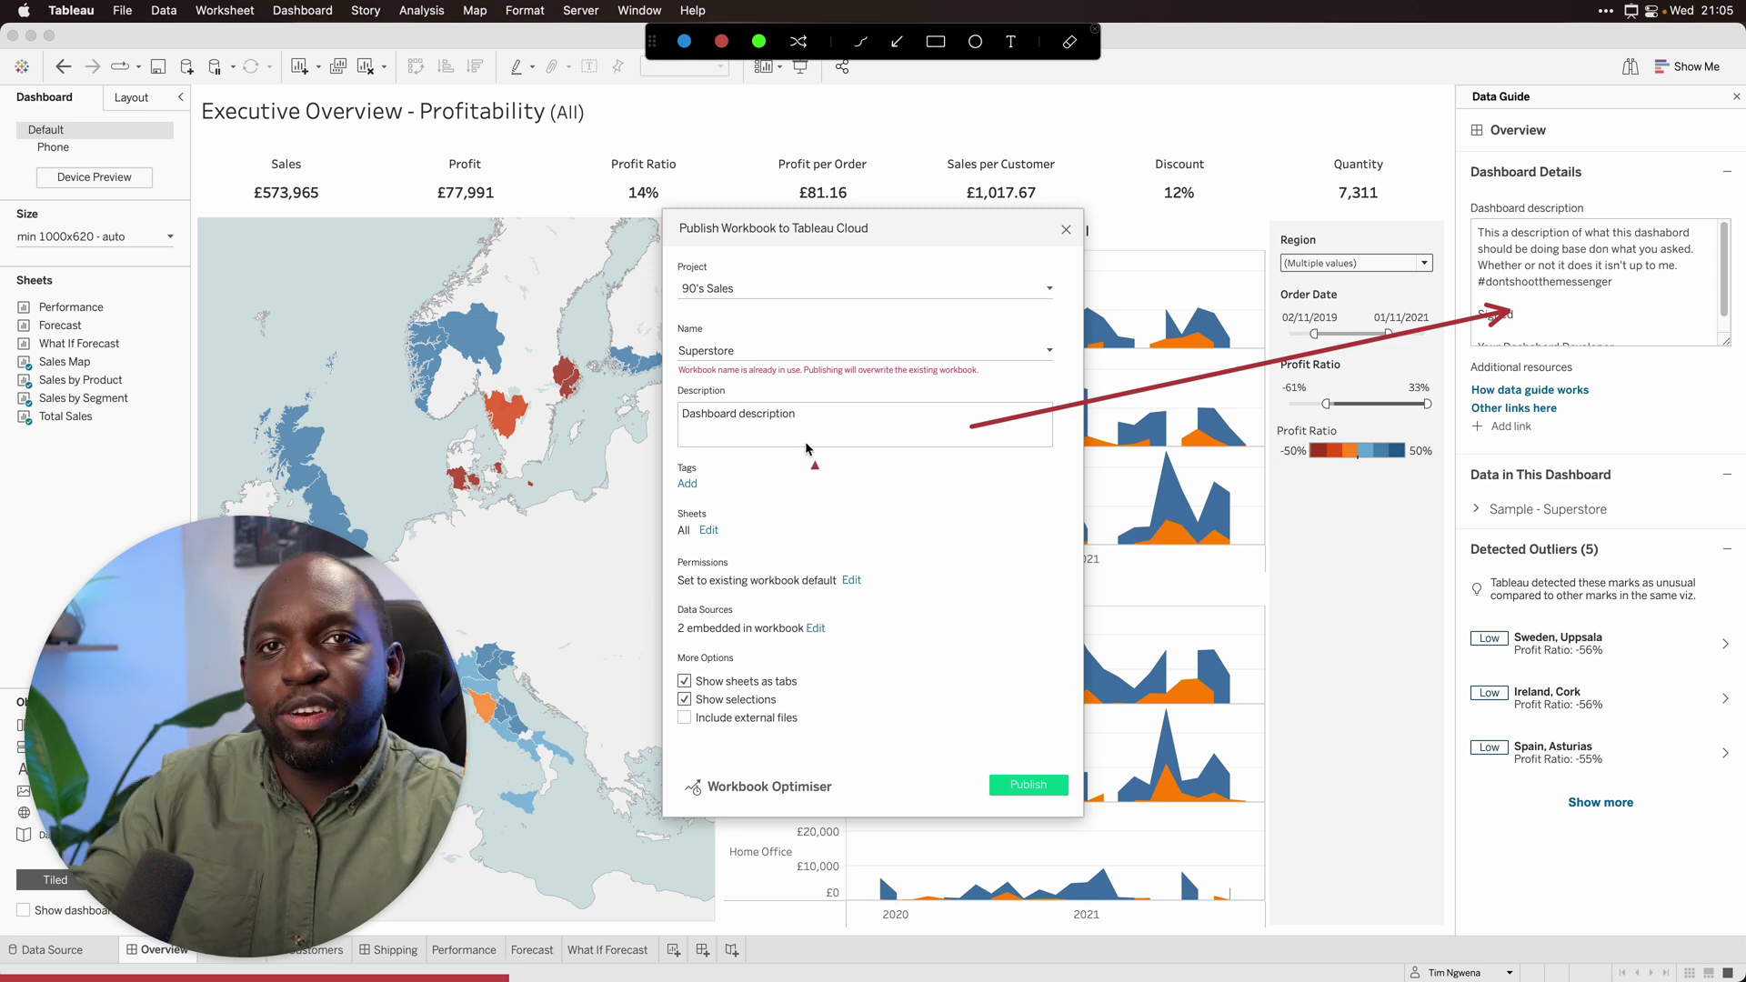
key("ctrl+shift+a")
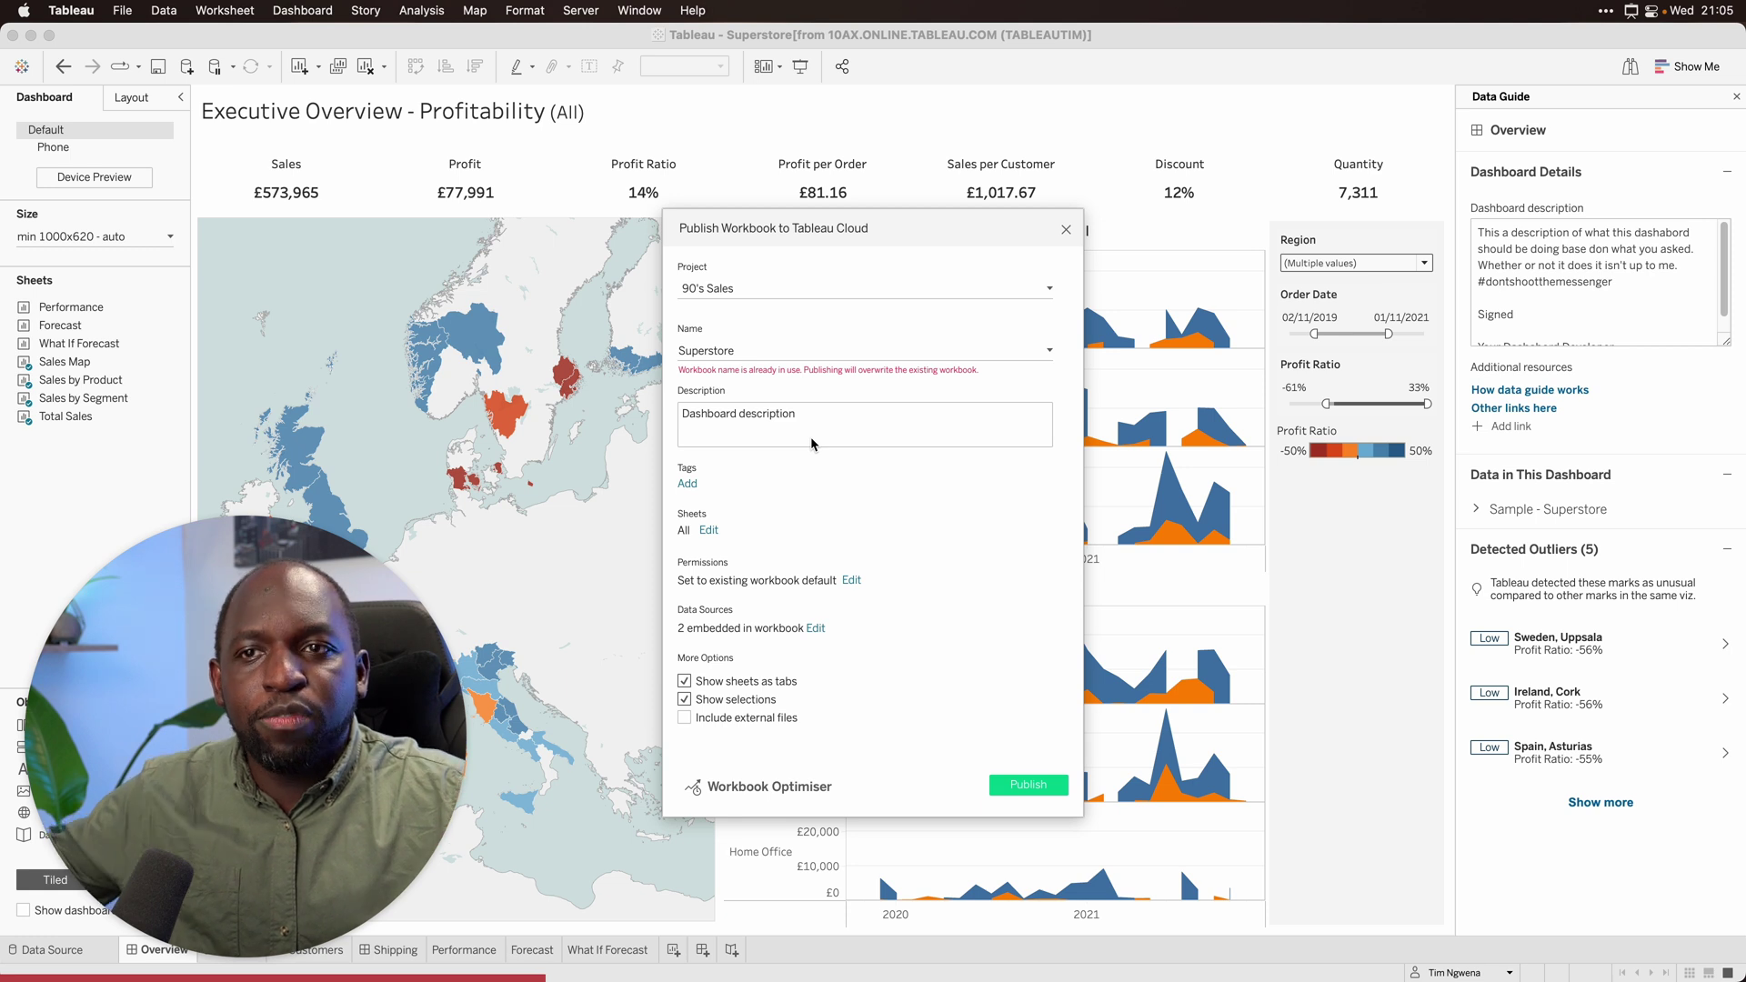
left_click(1723, 277)
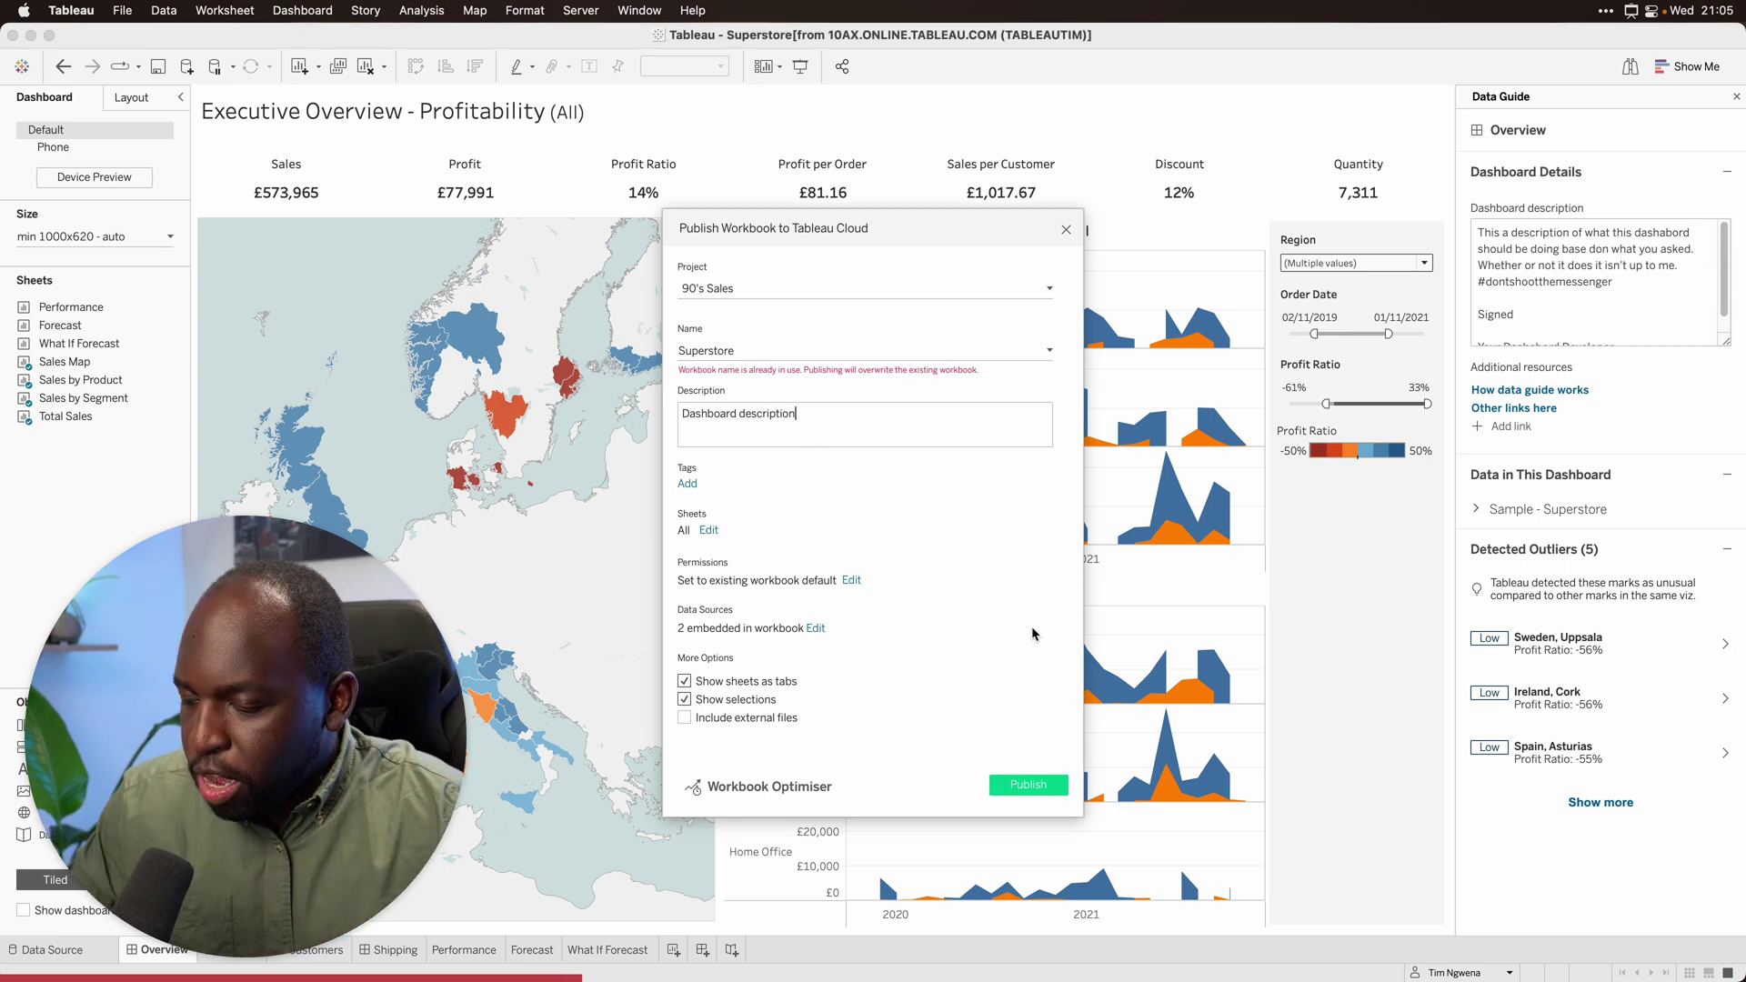
left_click(1067, 231)
- Start an additional-resources link with test text 'adasd', then dismiss the form unsaved
scroll(1724, 258, "down", 1)
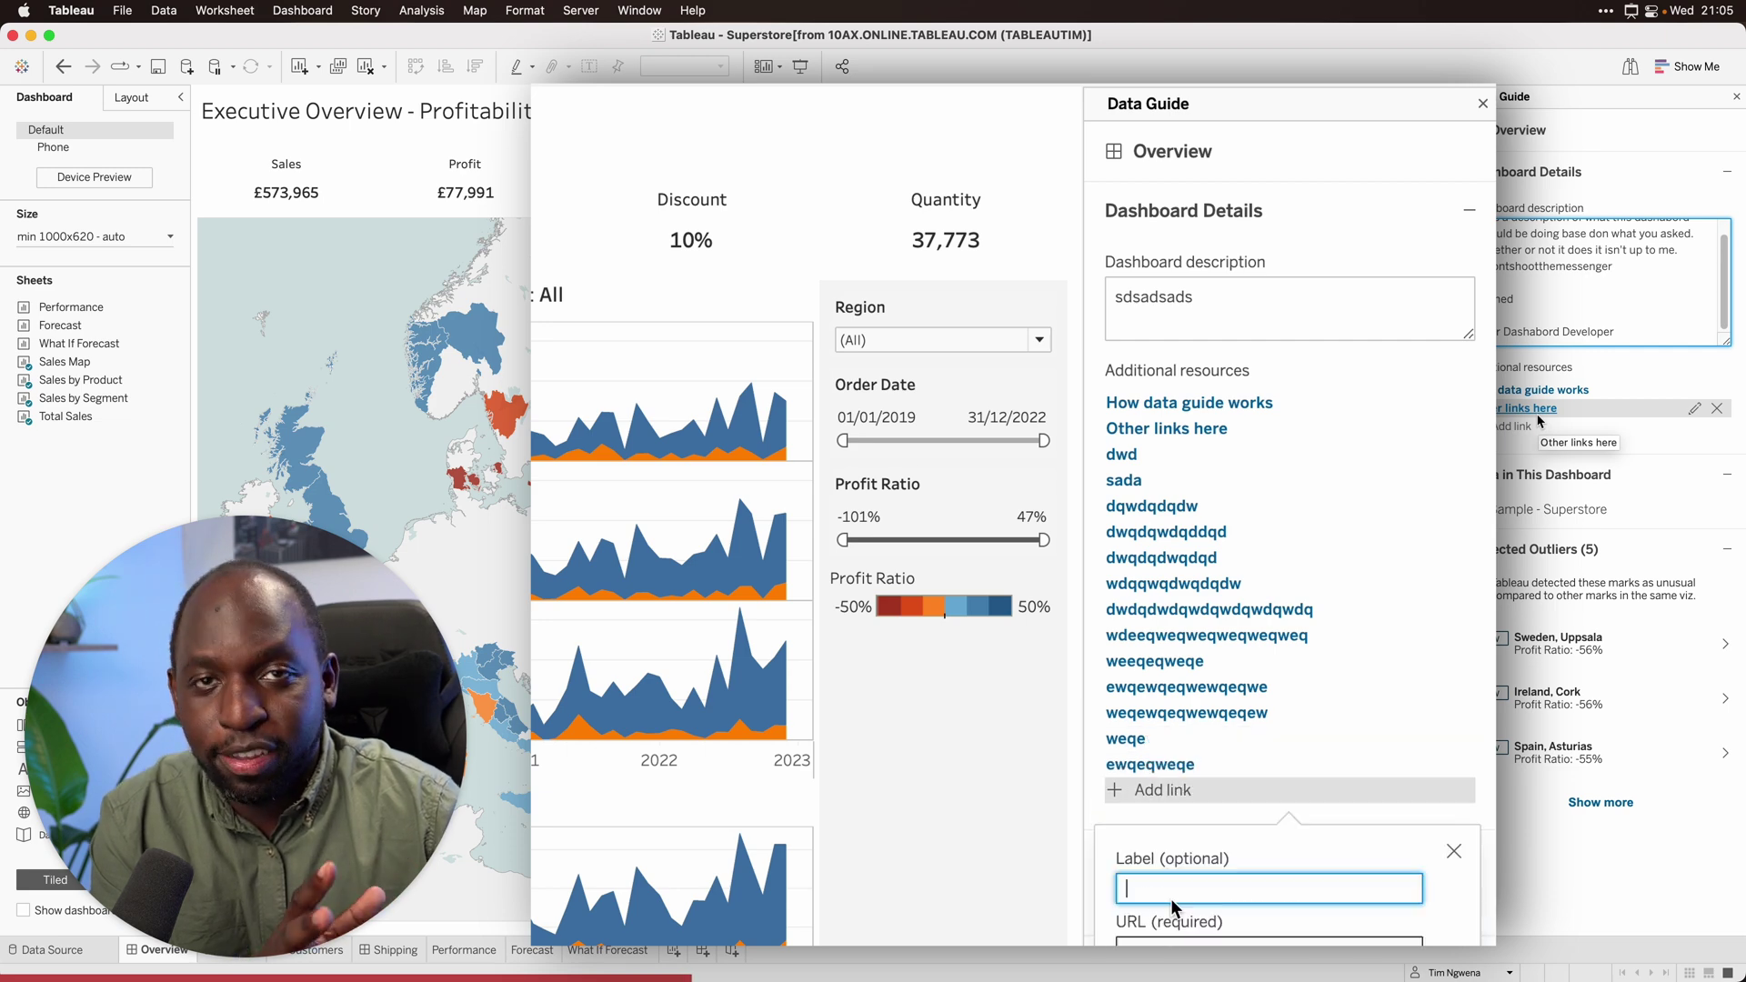
left_click(1530, 429)
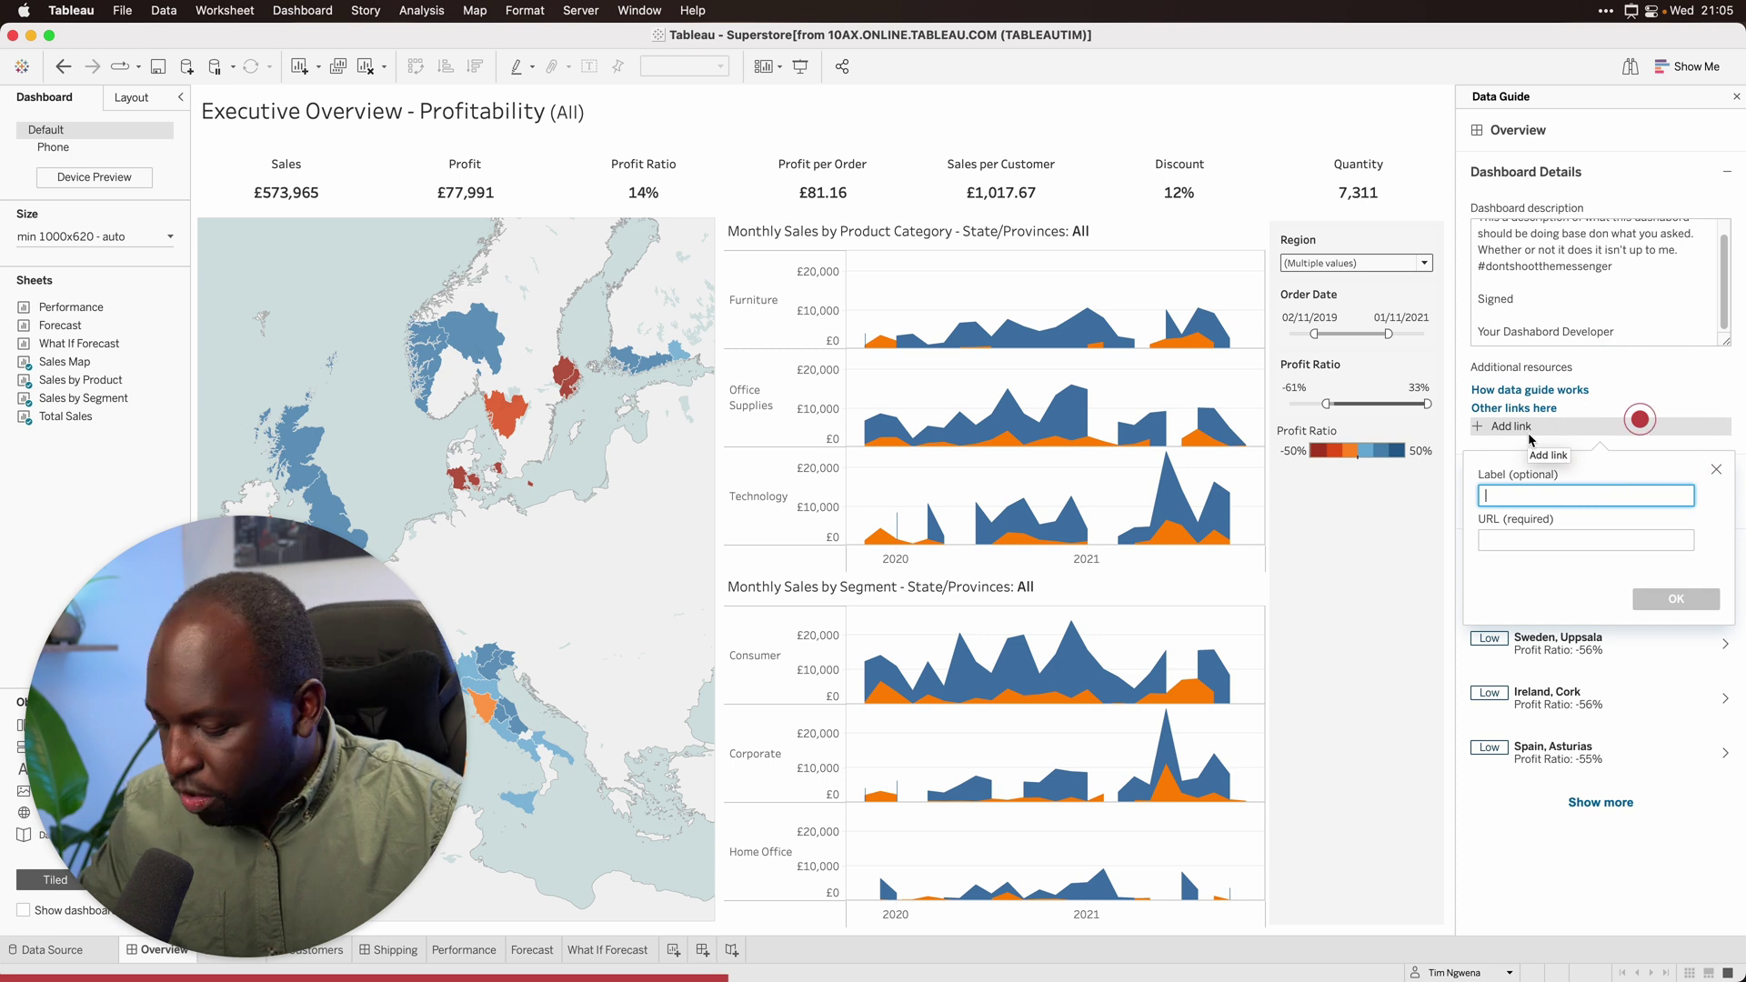
type("adasd")
left_click(1529, 546)
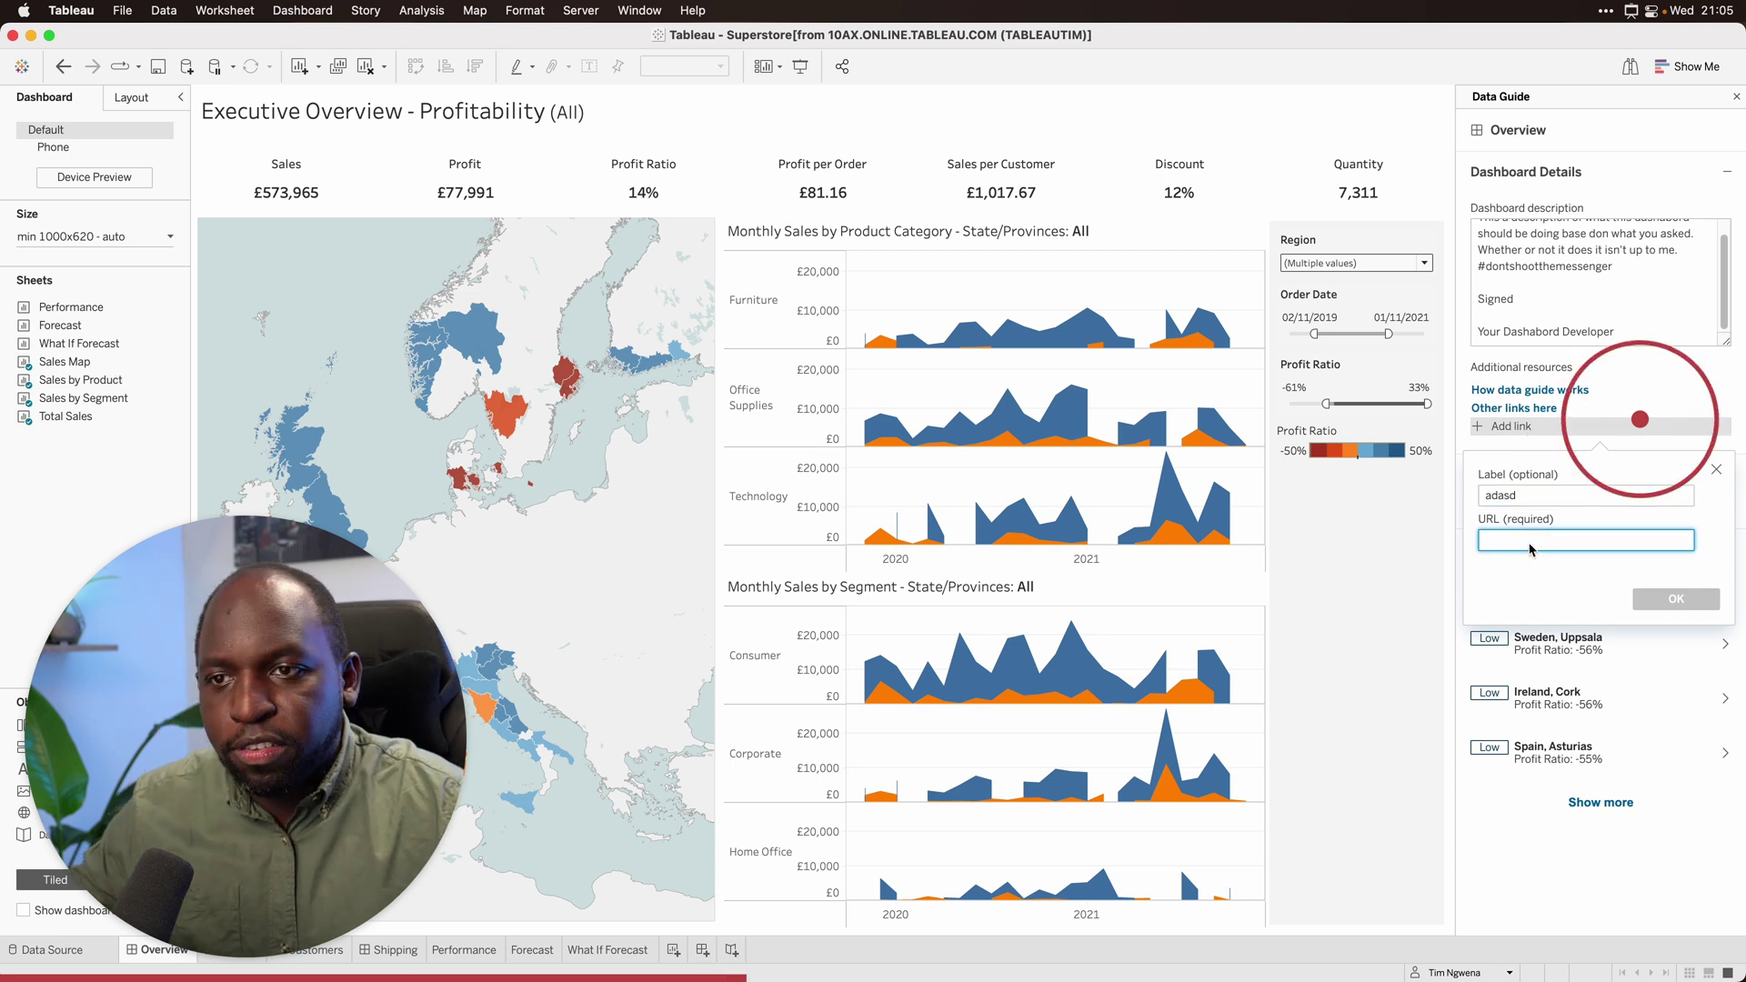
left_click(1716, 471)
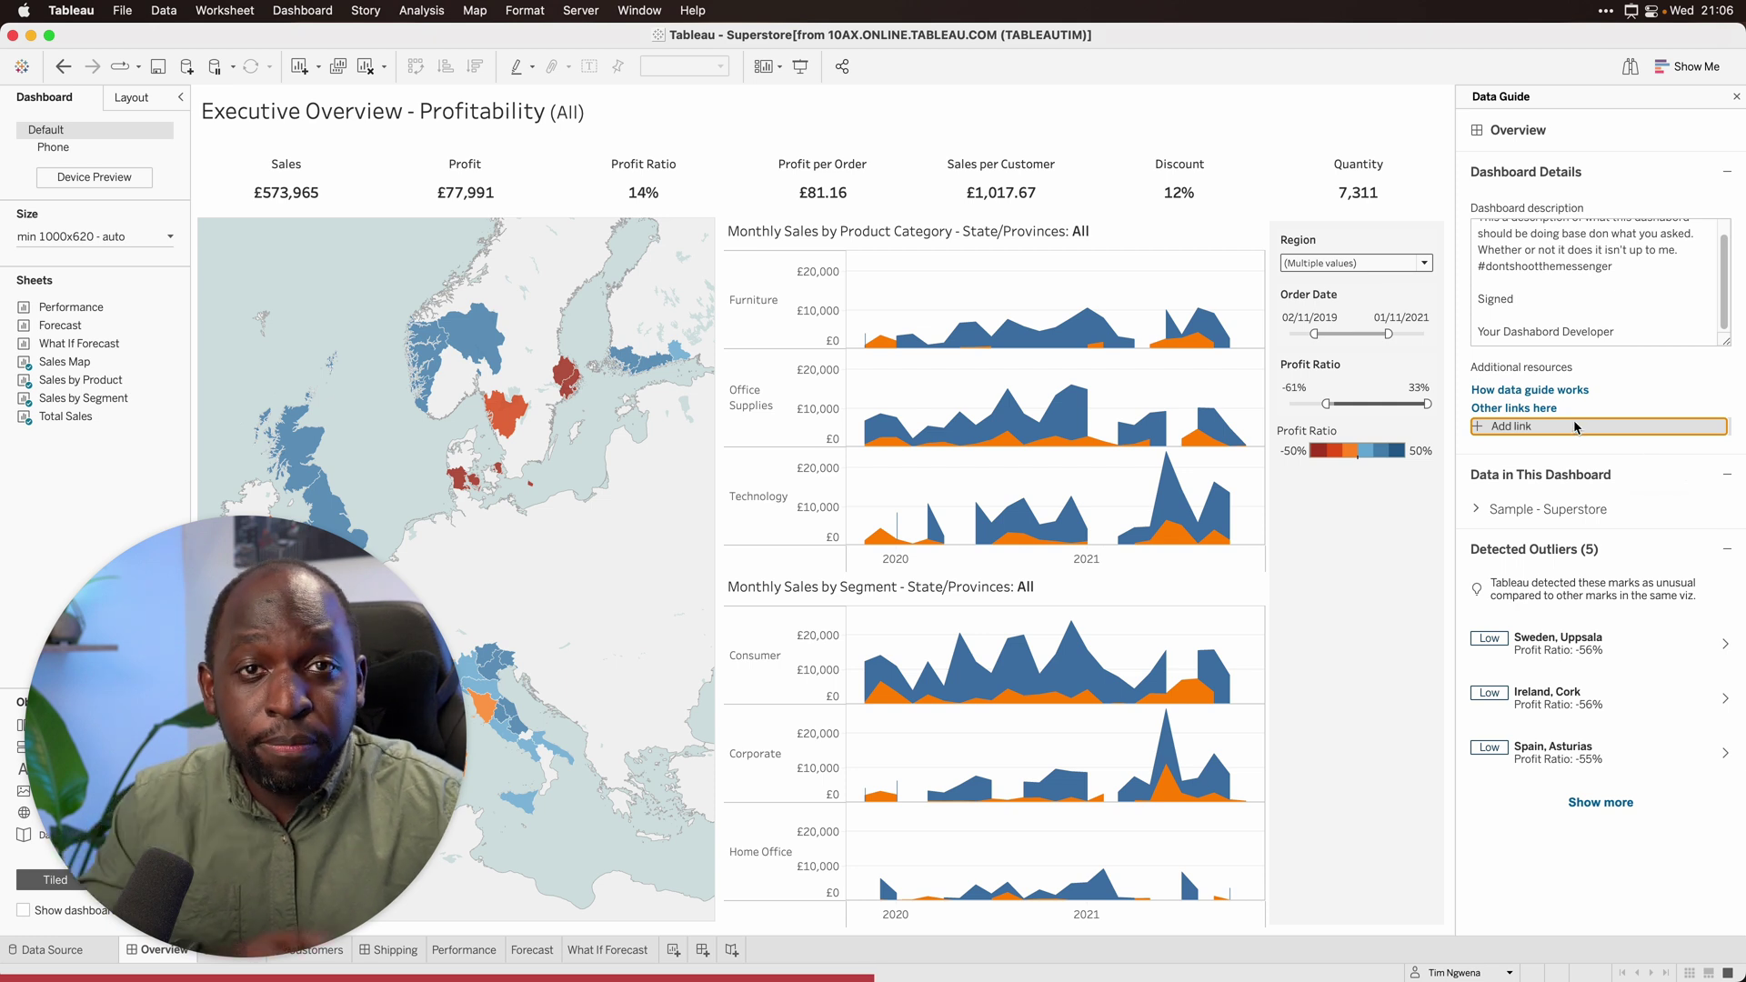
left_click(1510, 426)
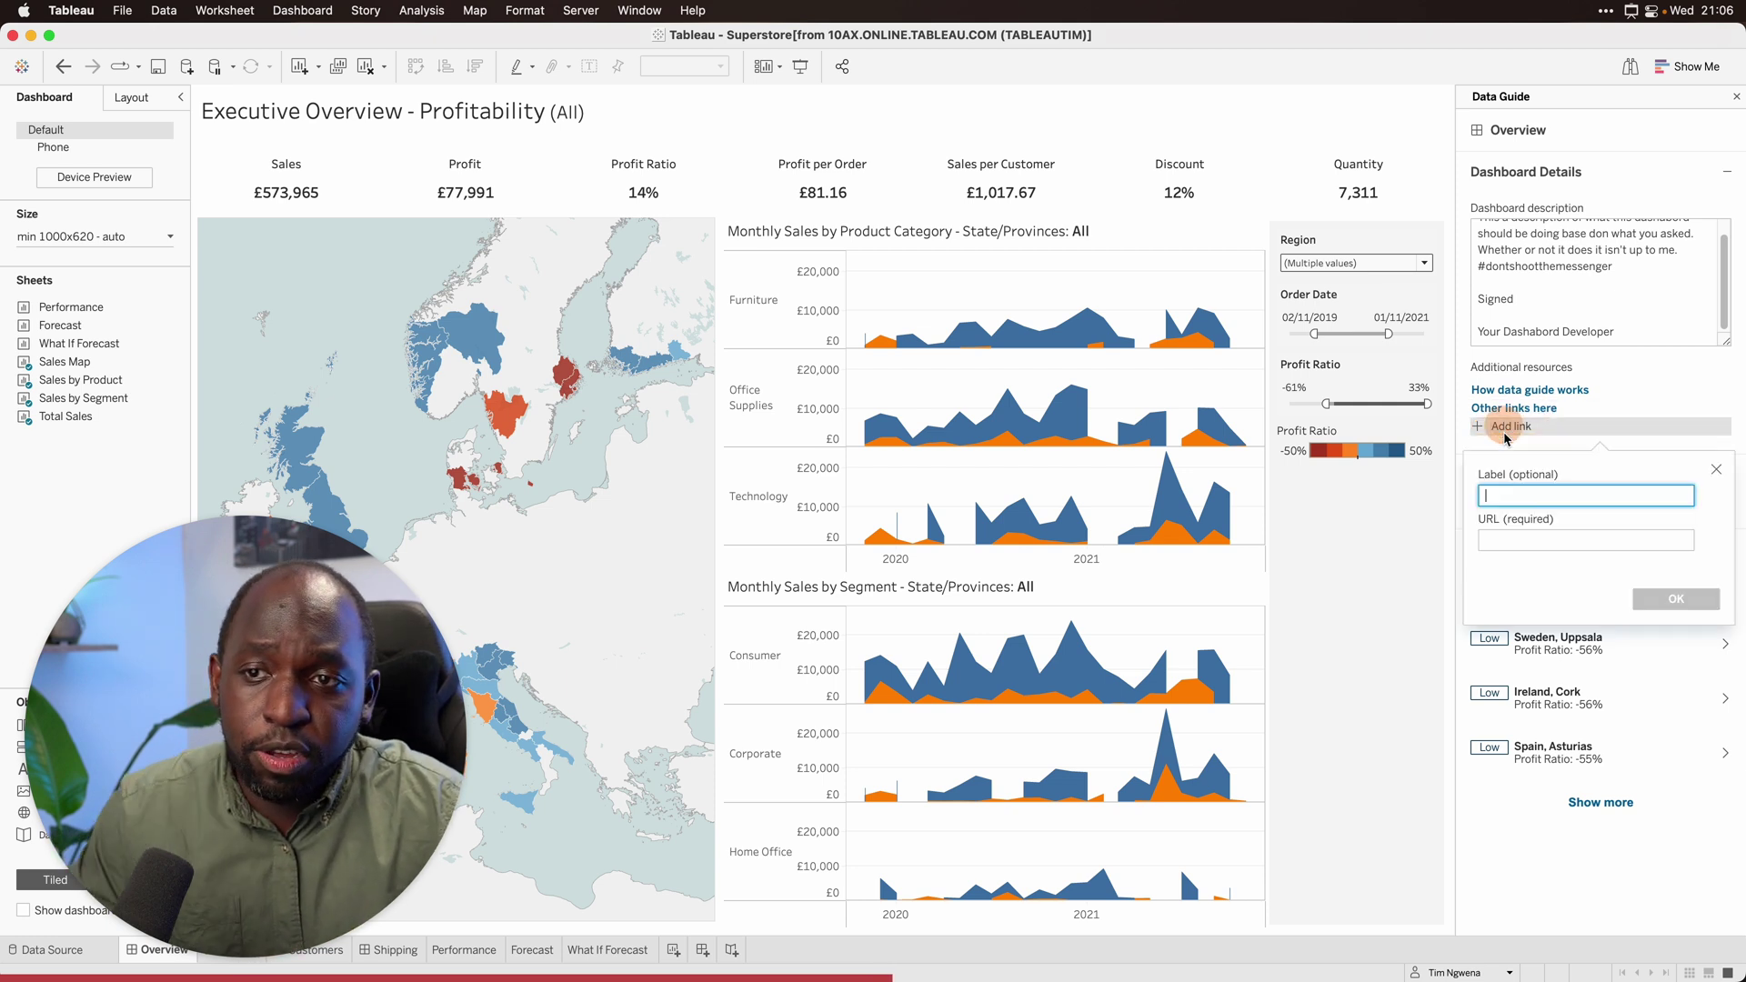
type("Ch")
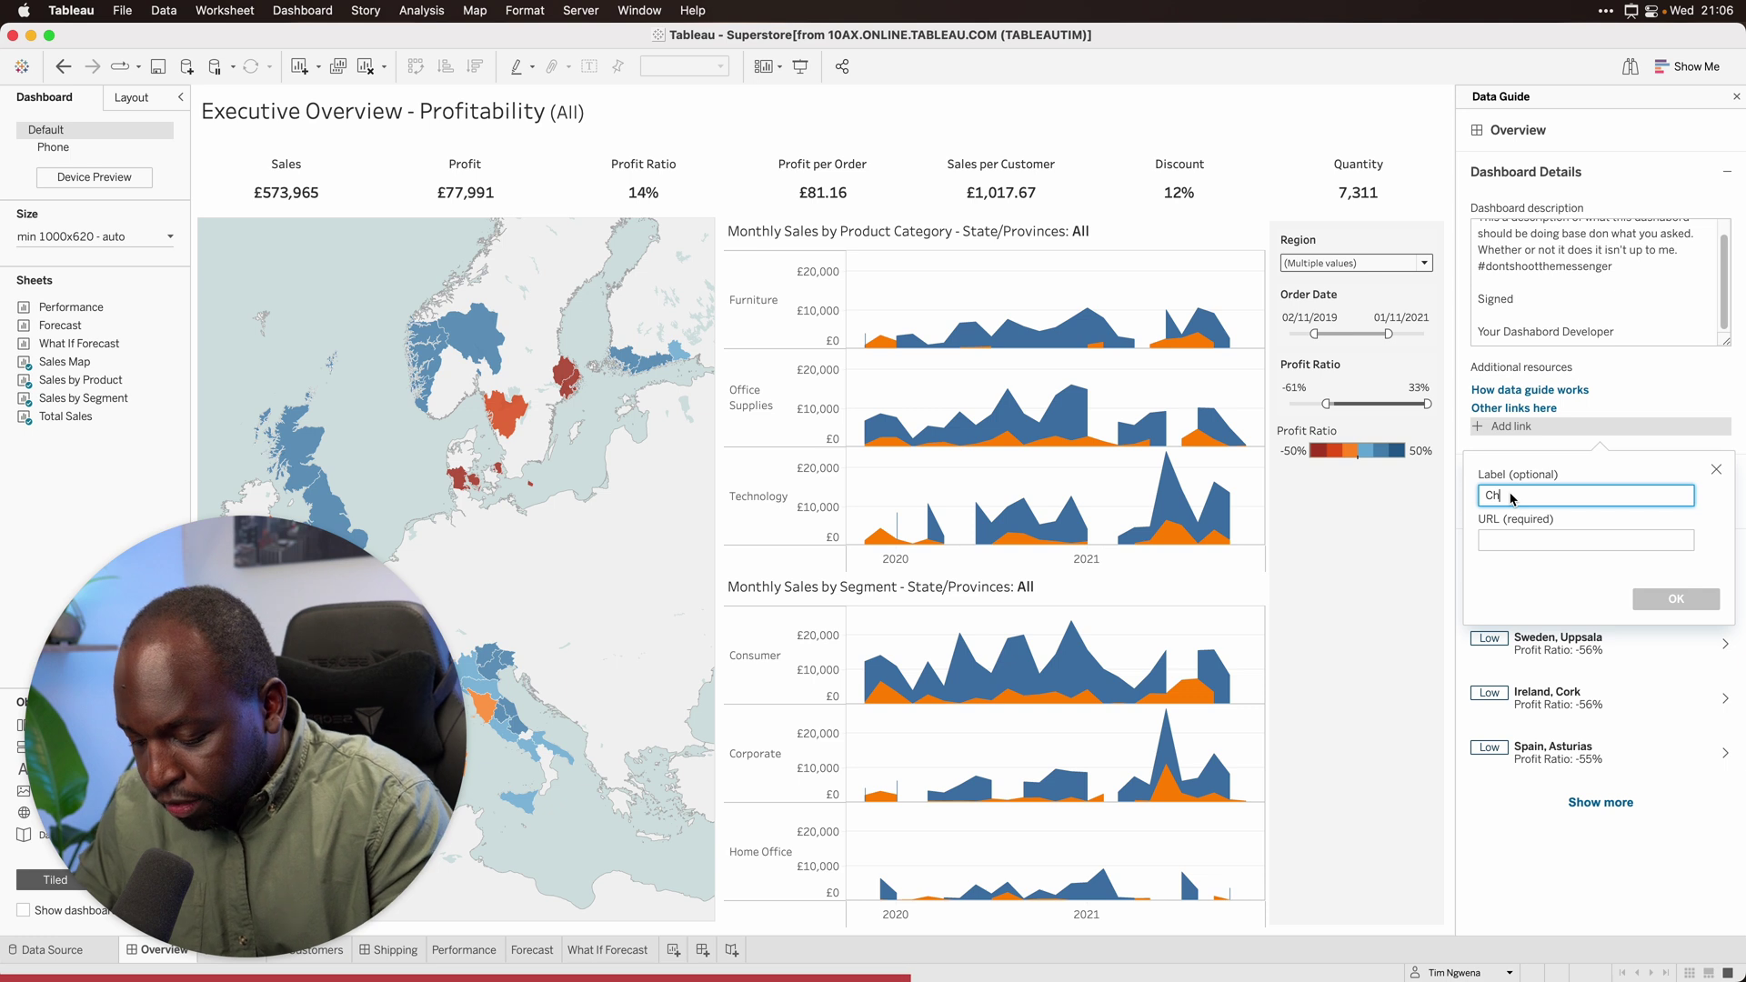
type("angelog")
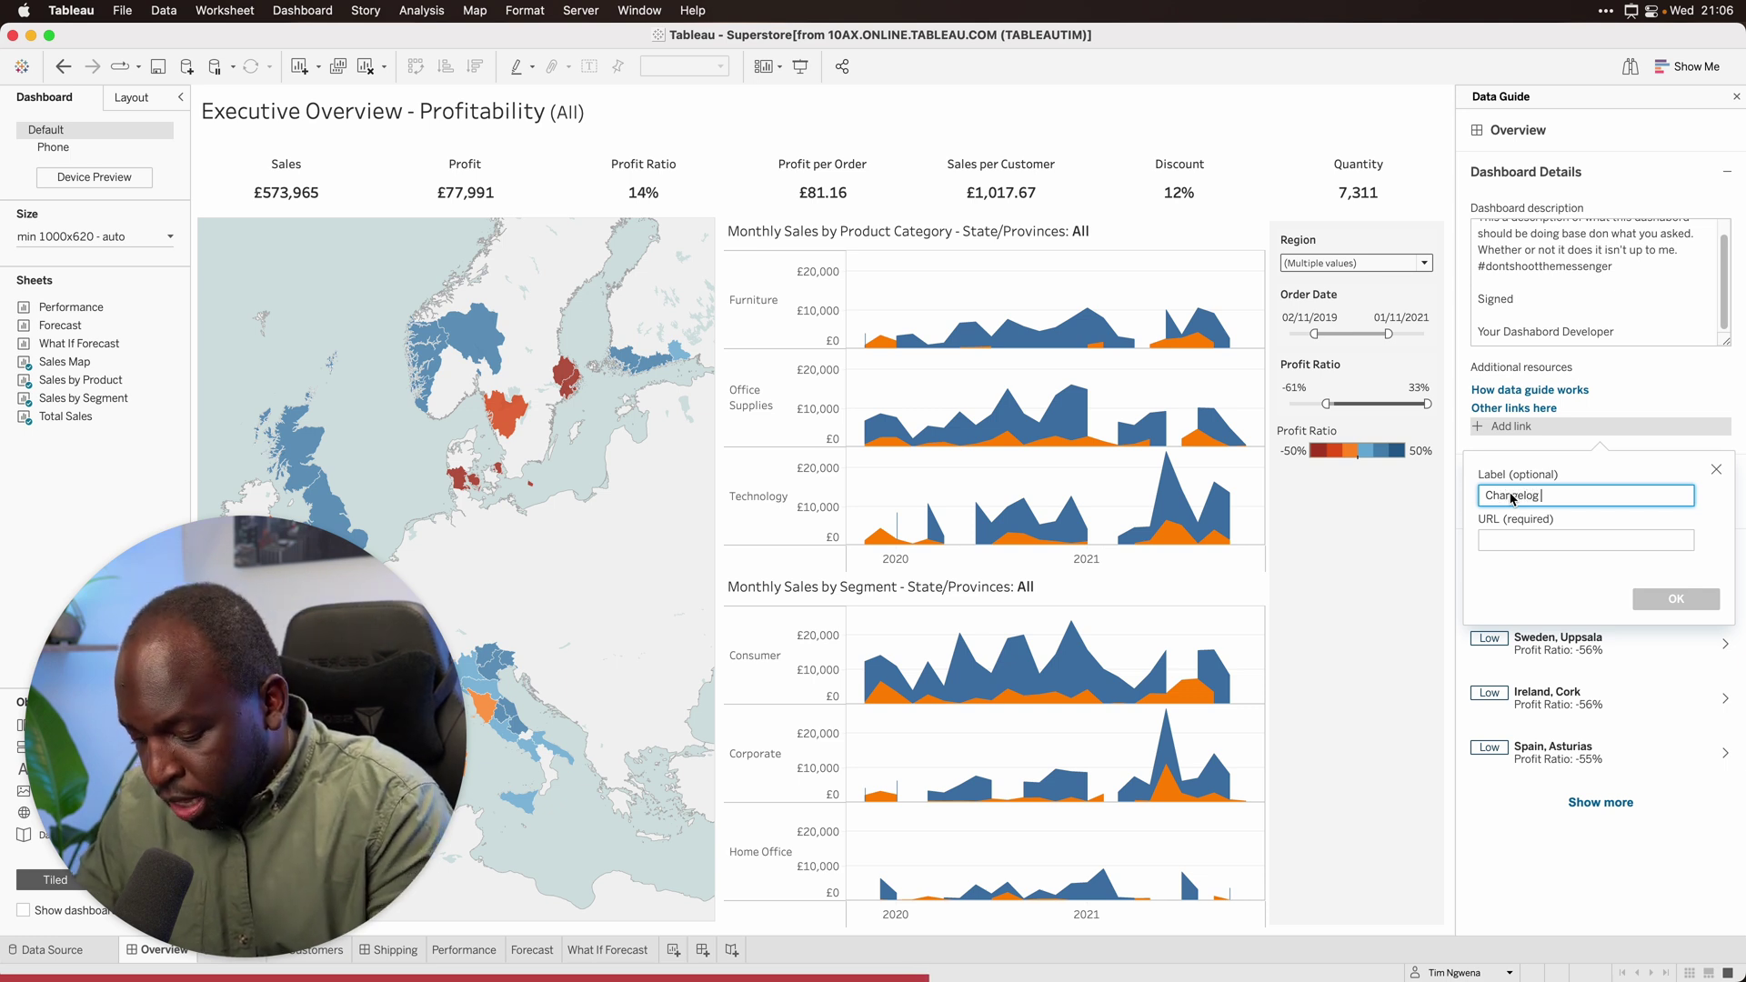
left_click(1494, 543)
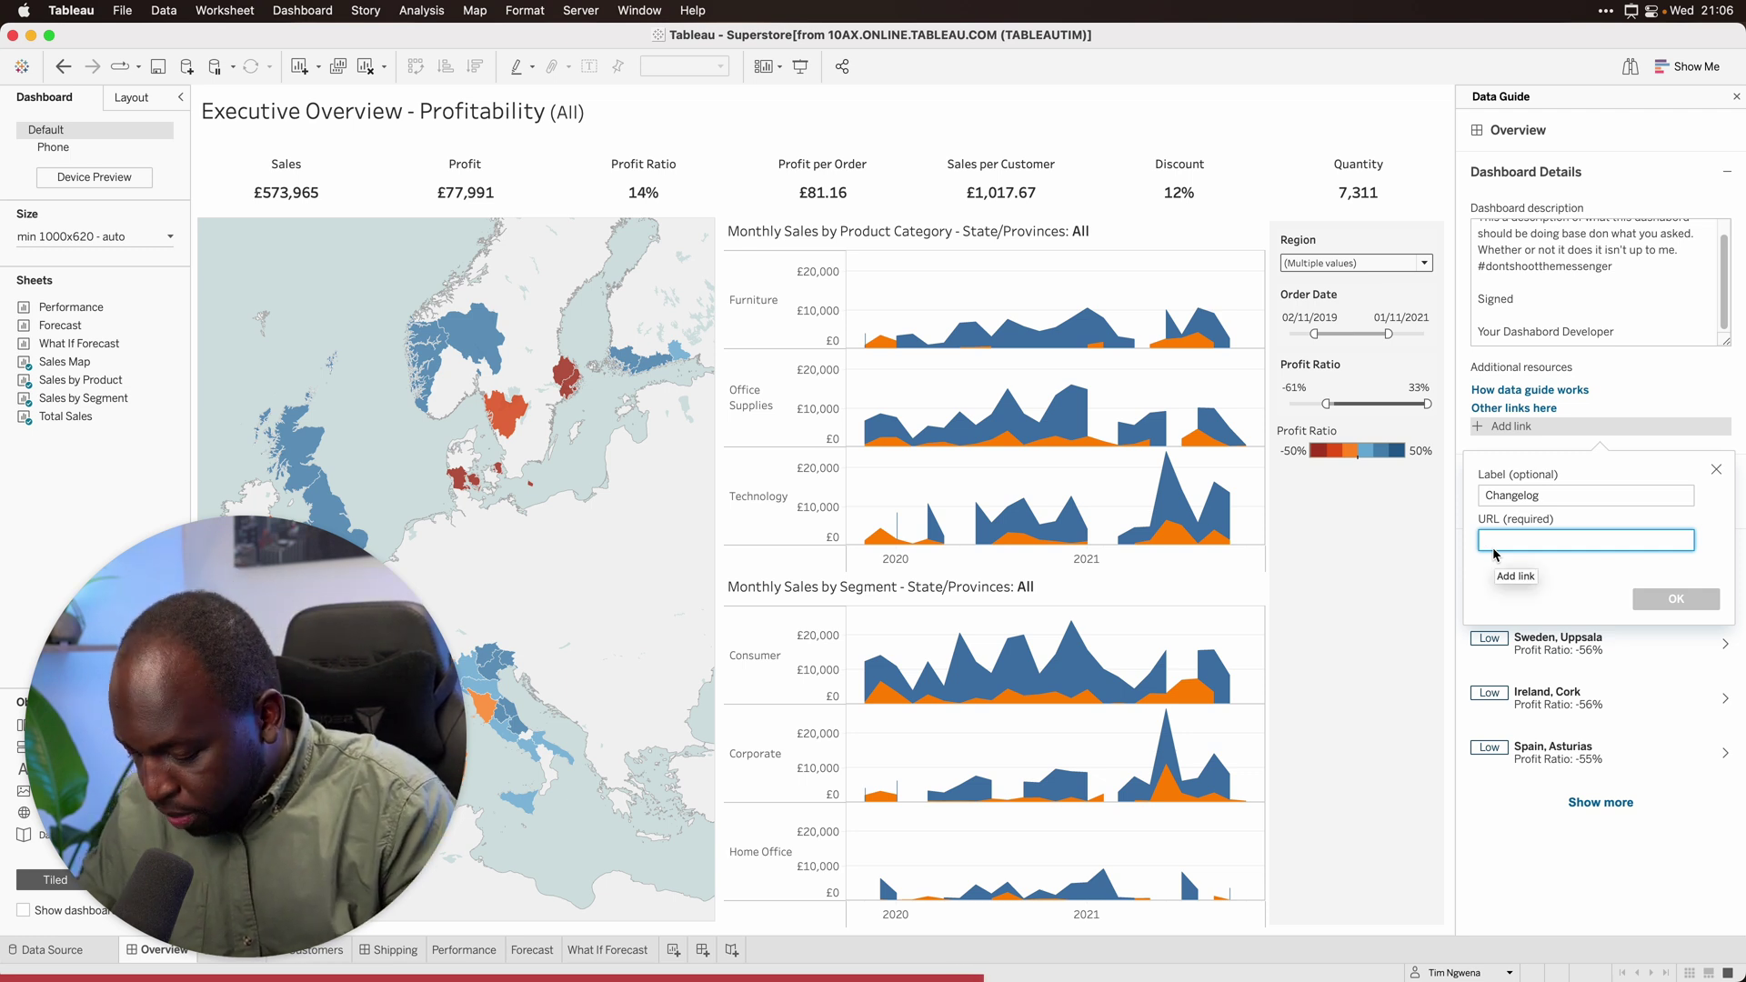
key("Return")
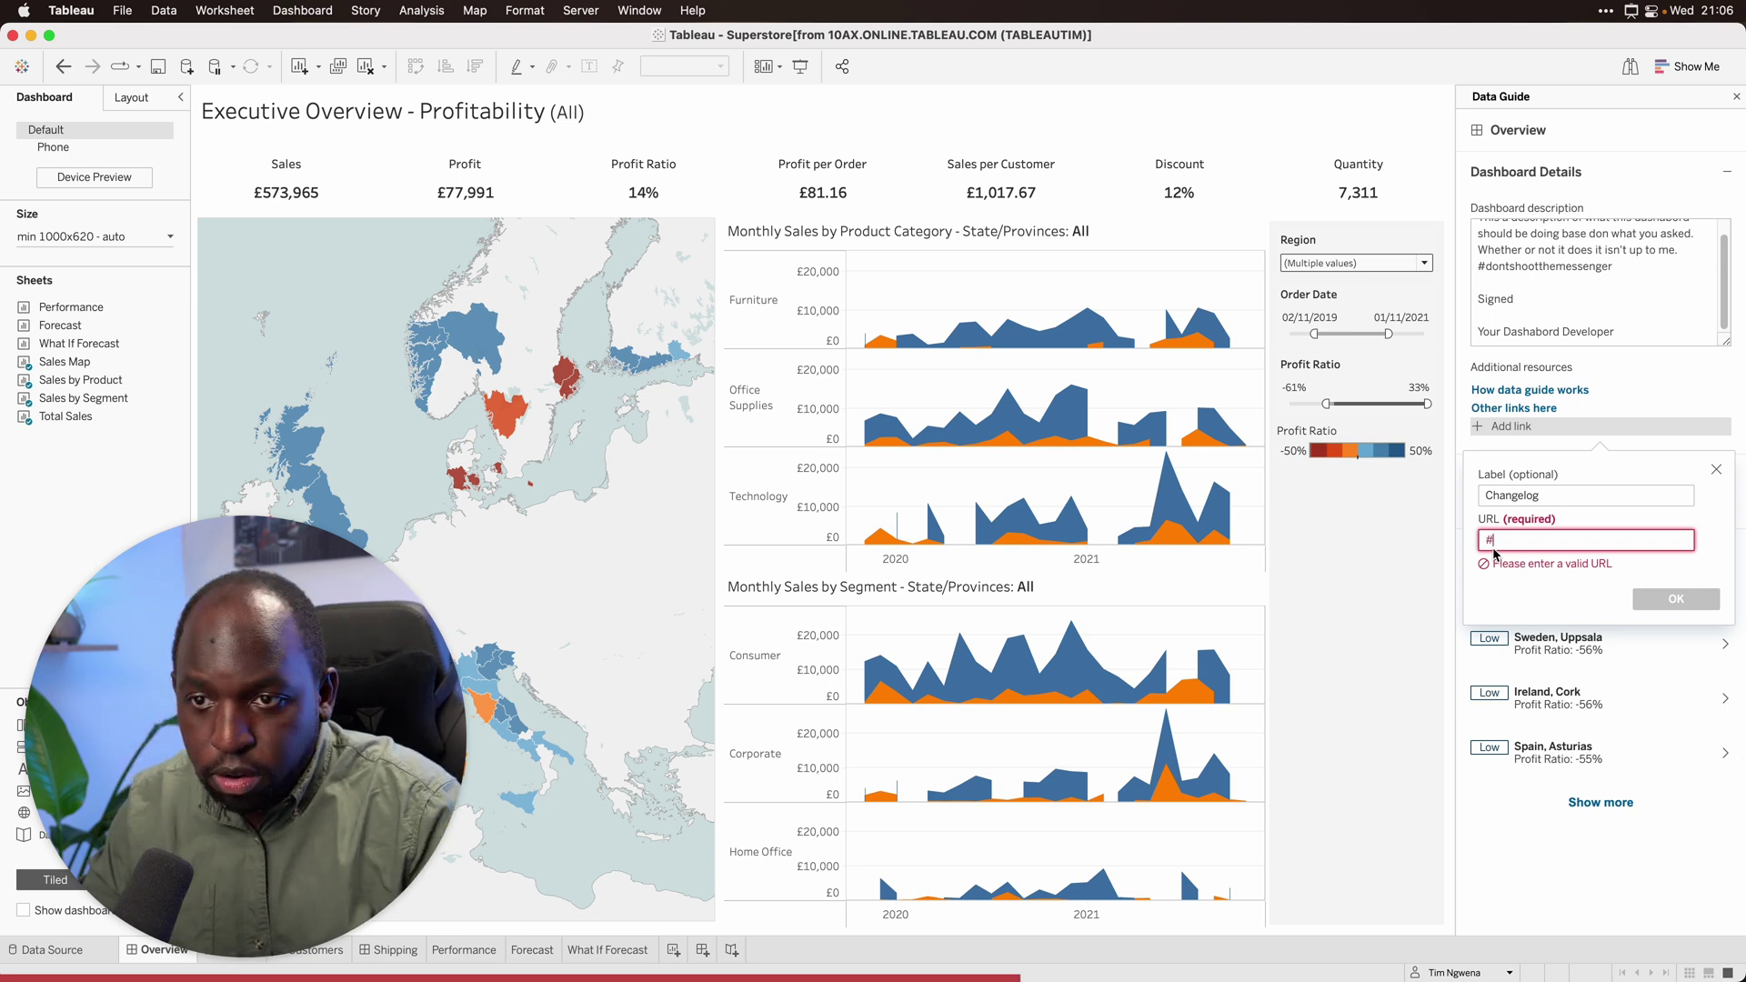
type("goo")
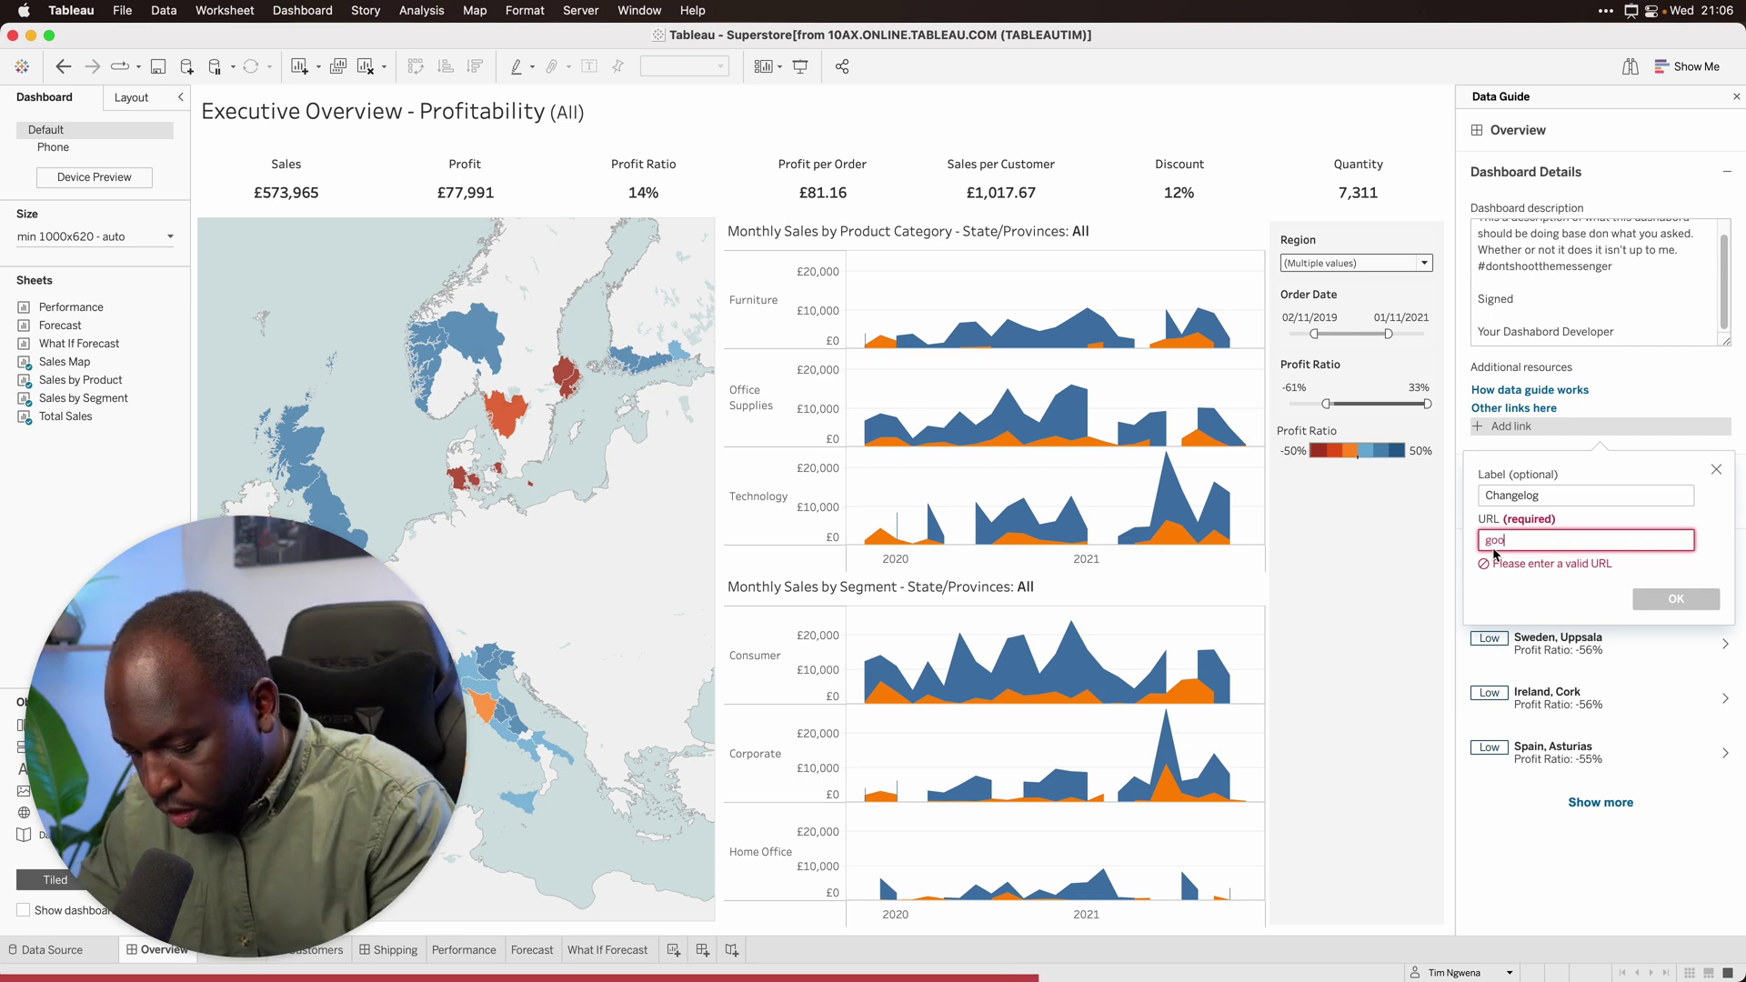
type("gle.com")
left_click(1516, 589)
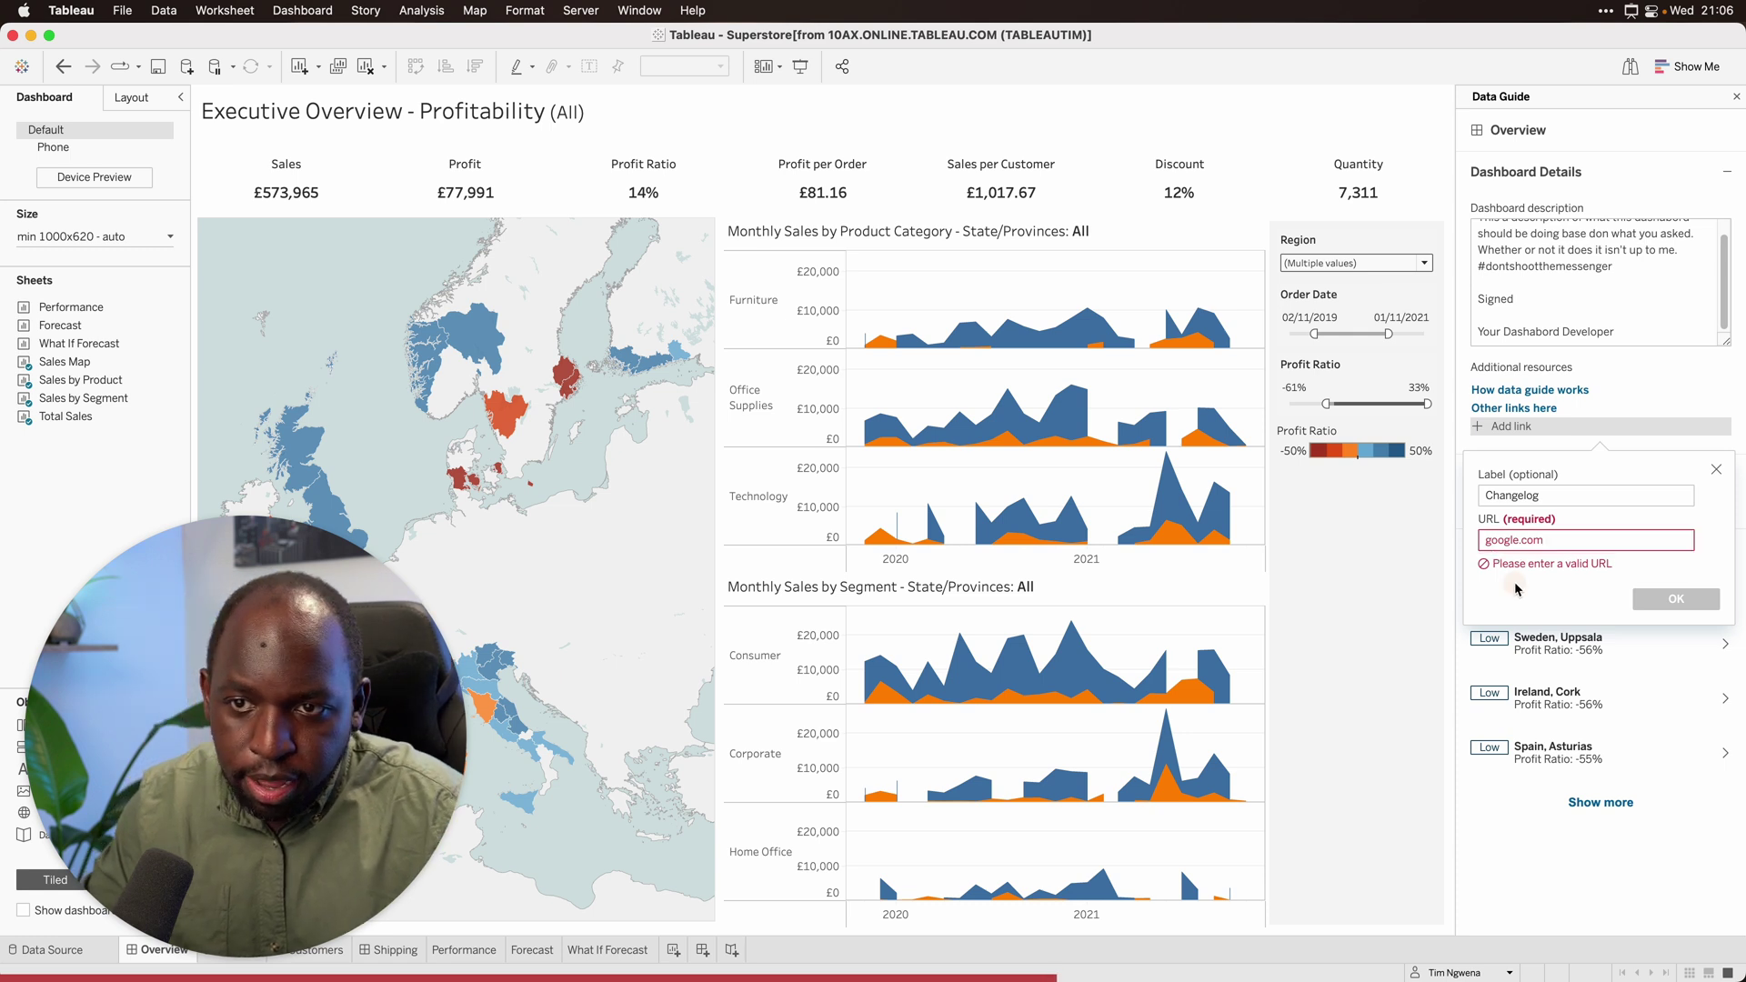
left_click(1488, 543)
type("h")
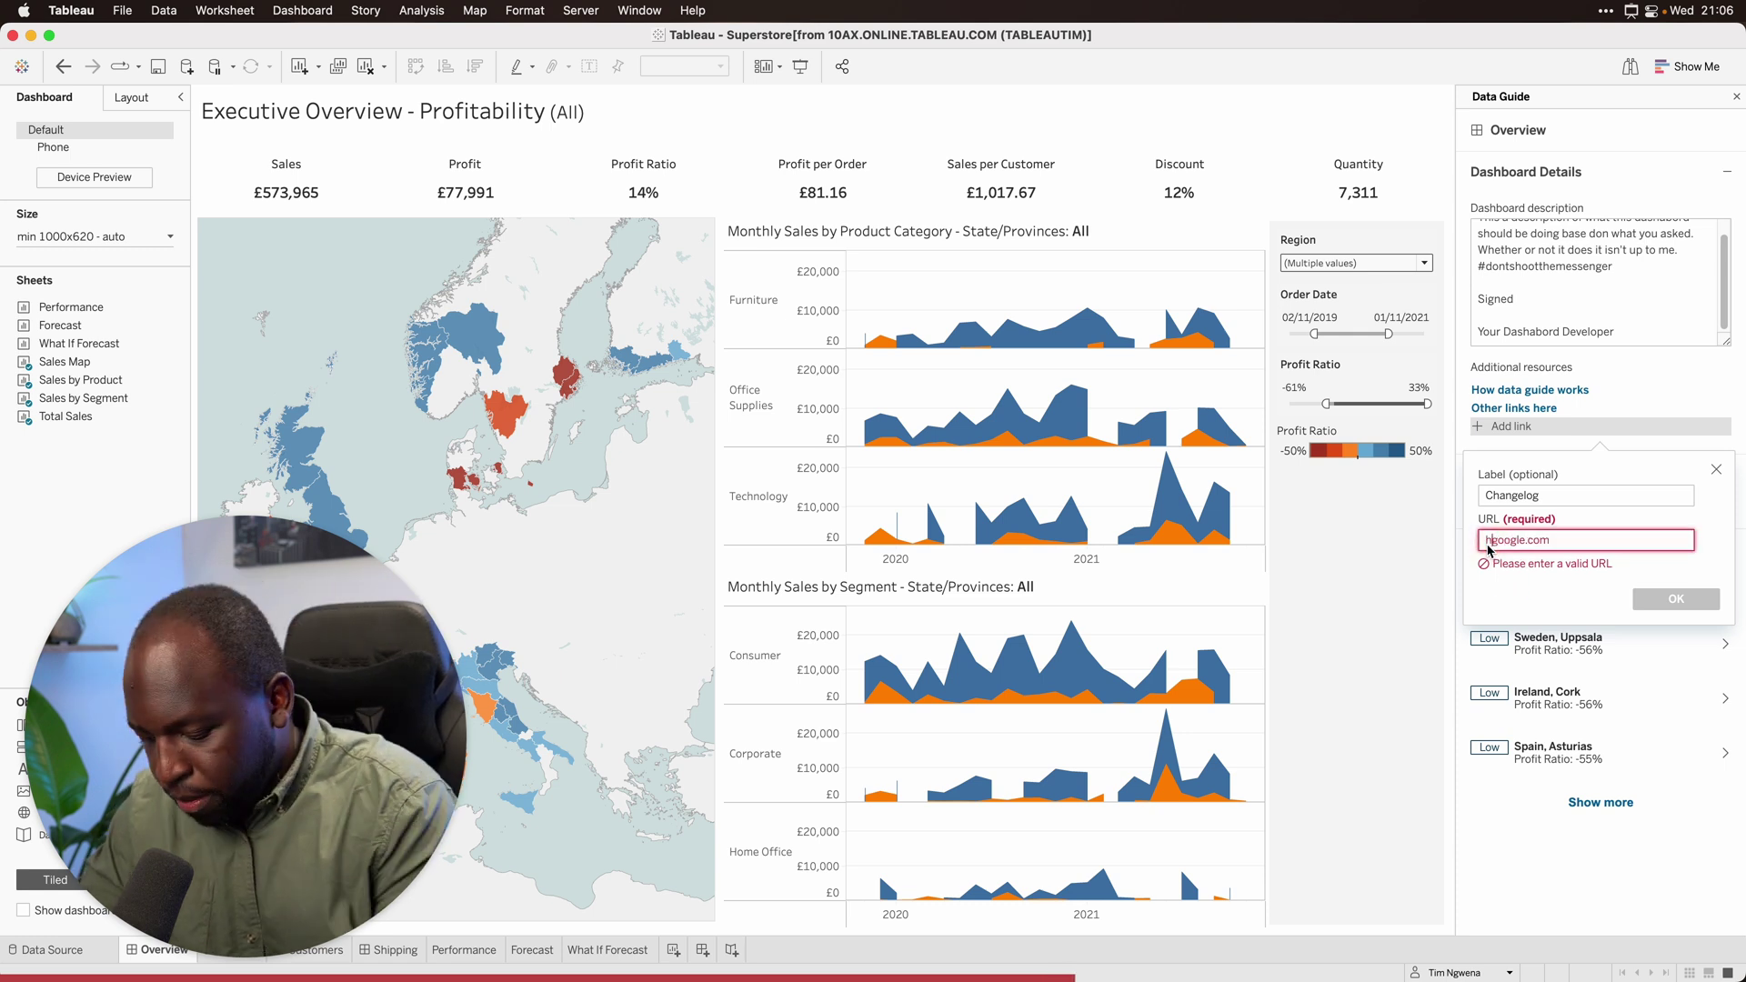
type("ttp:/")
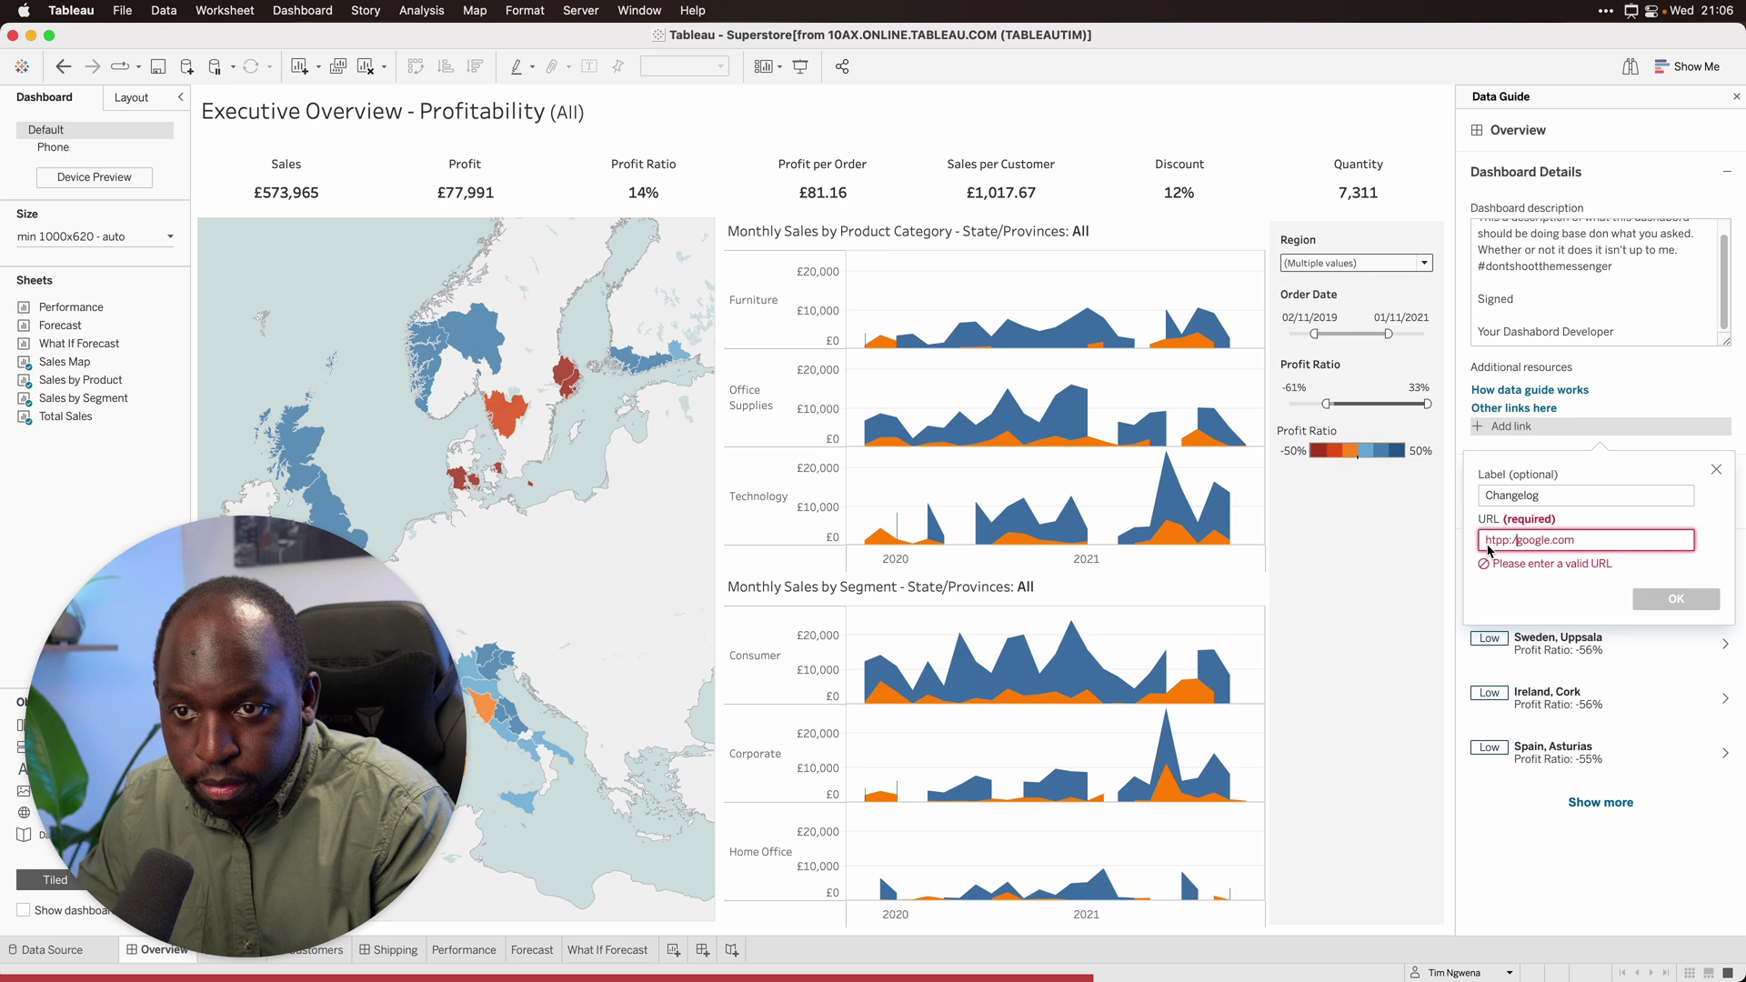
type("/")
left_click(1497, 543)
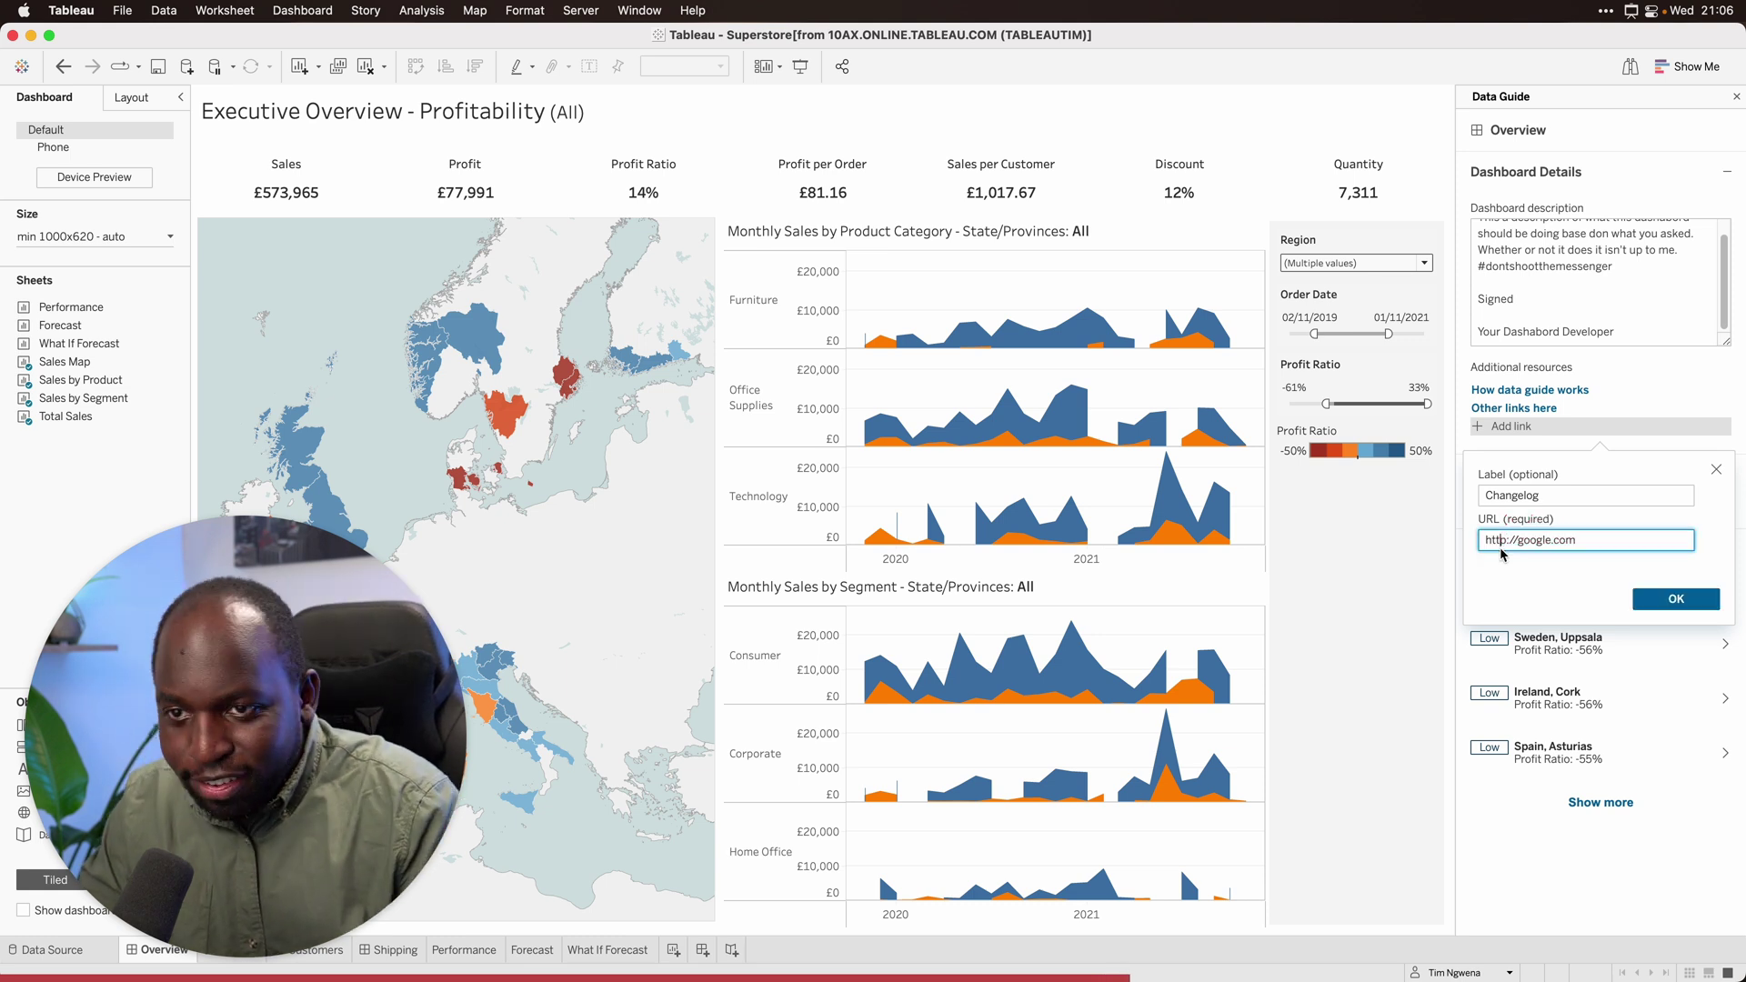
triple_click(1493, 548)
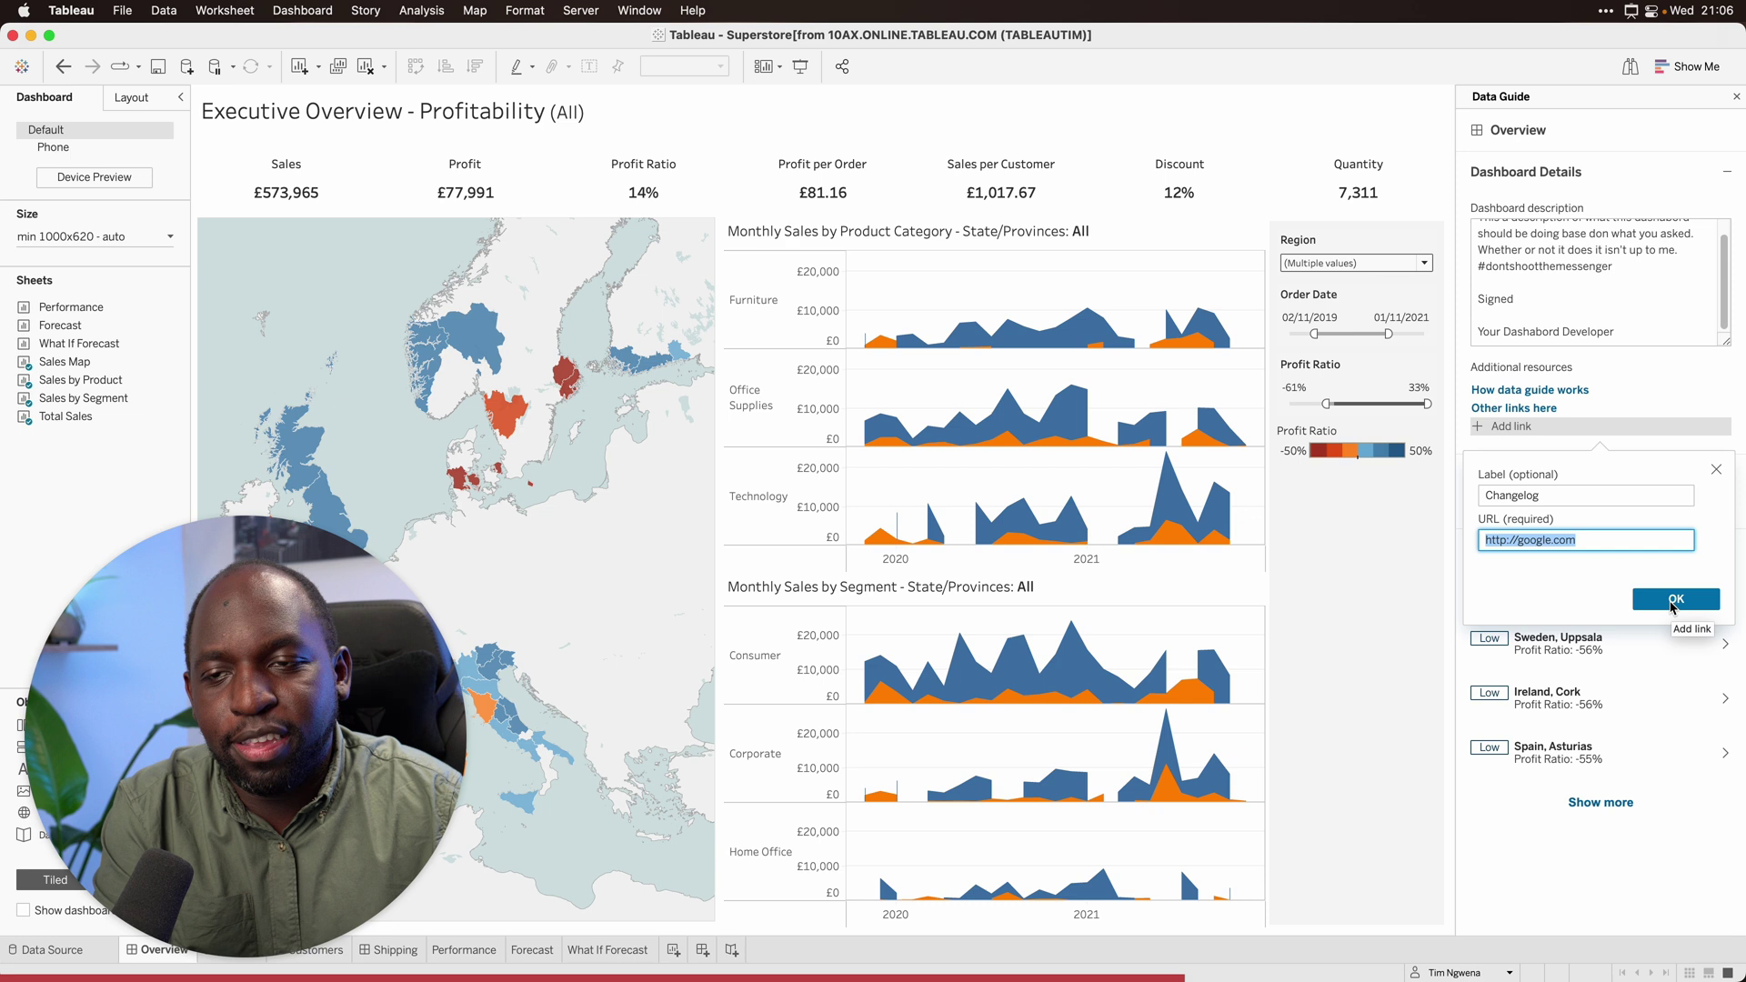
left_click(1676, 600)
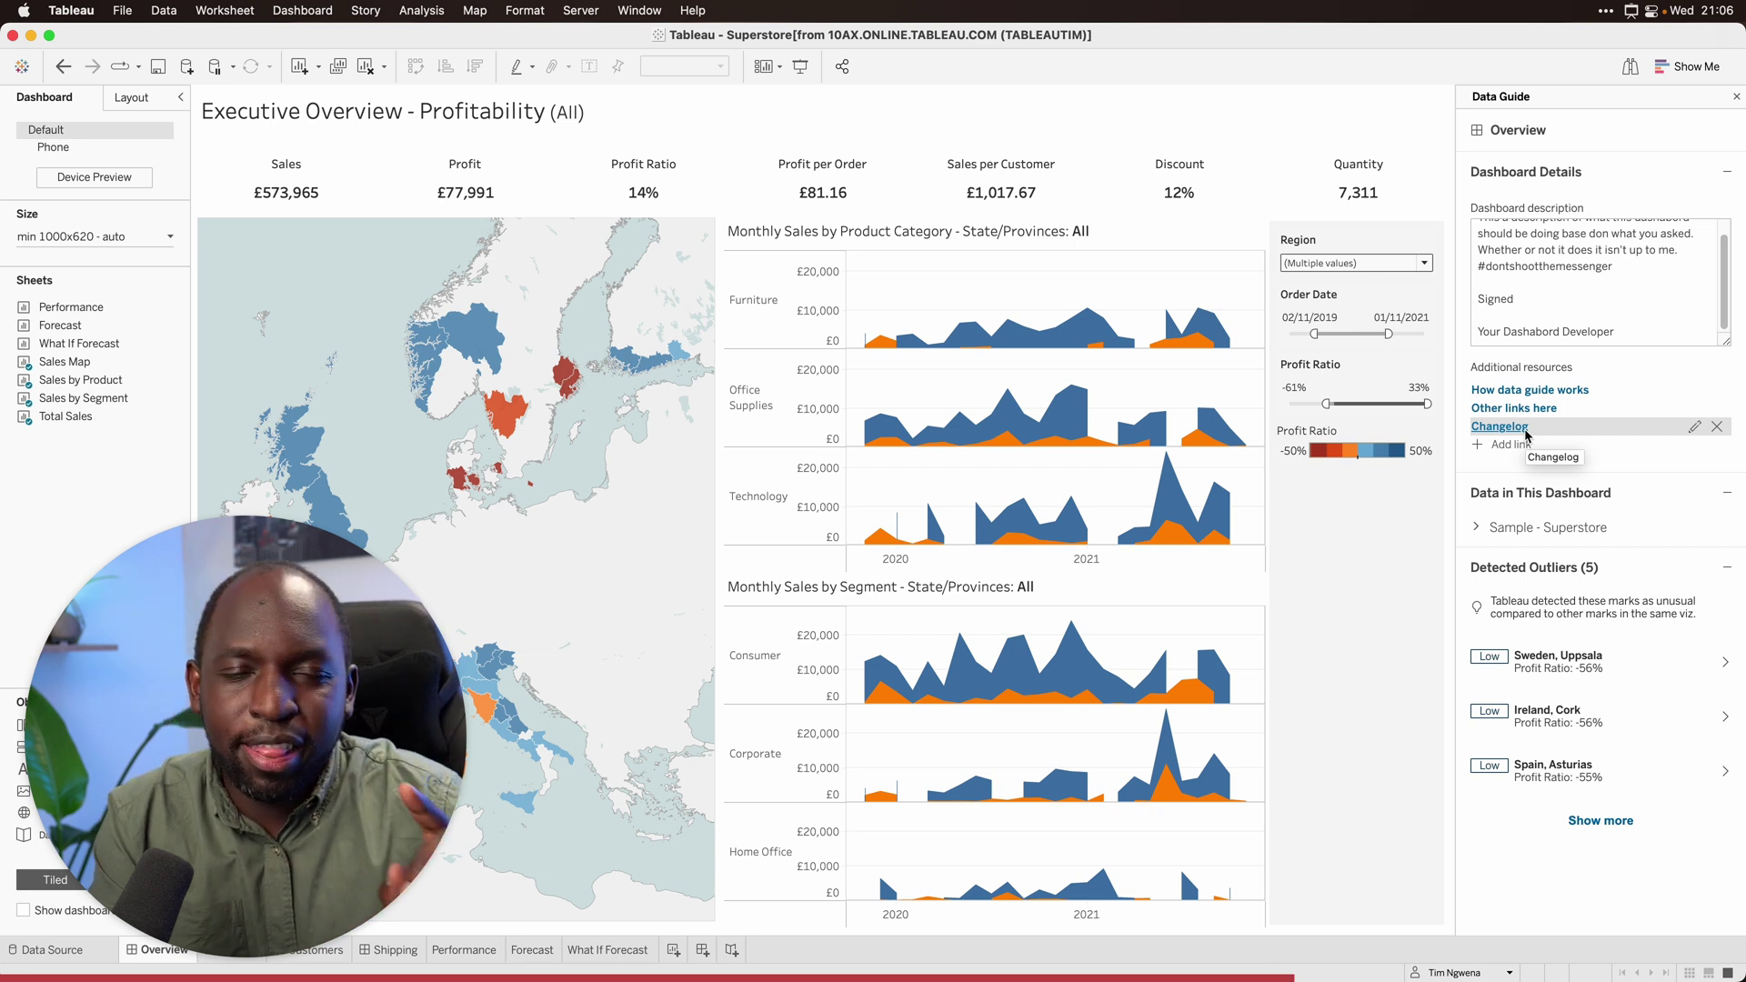
left_click(1510, 444)
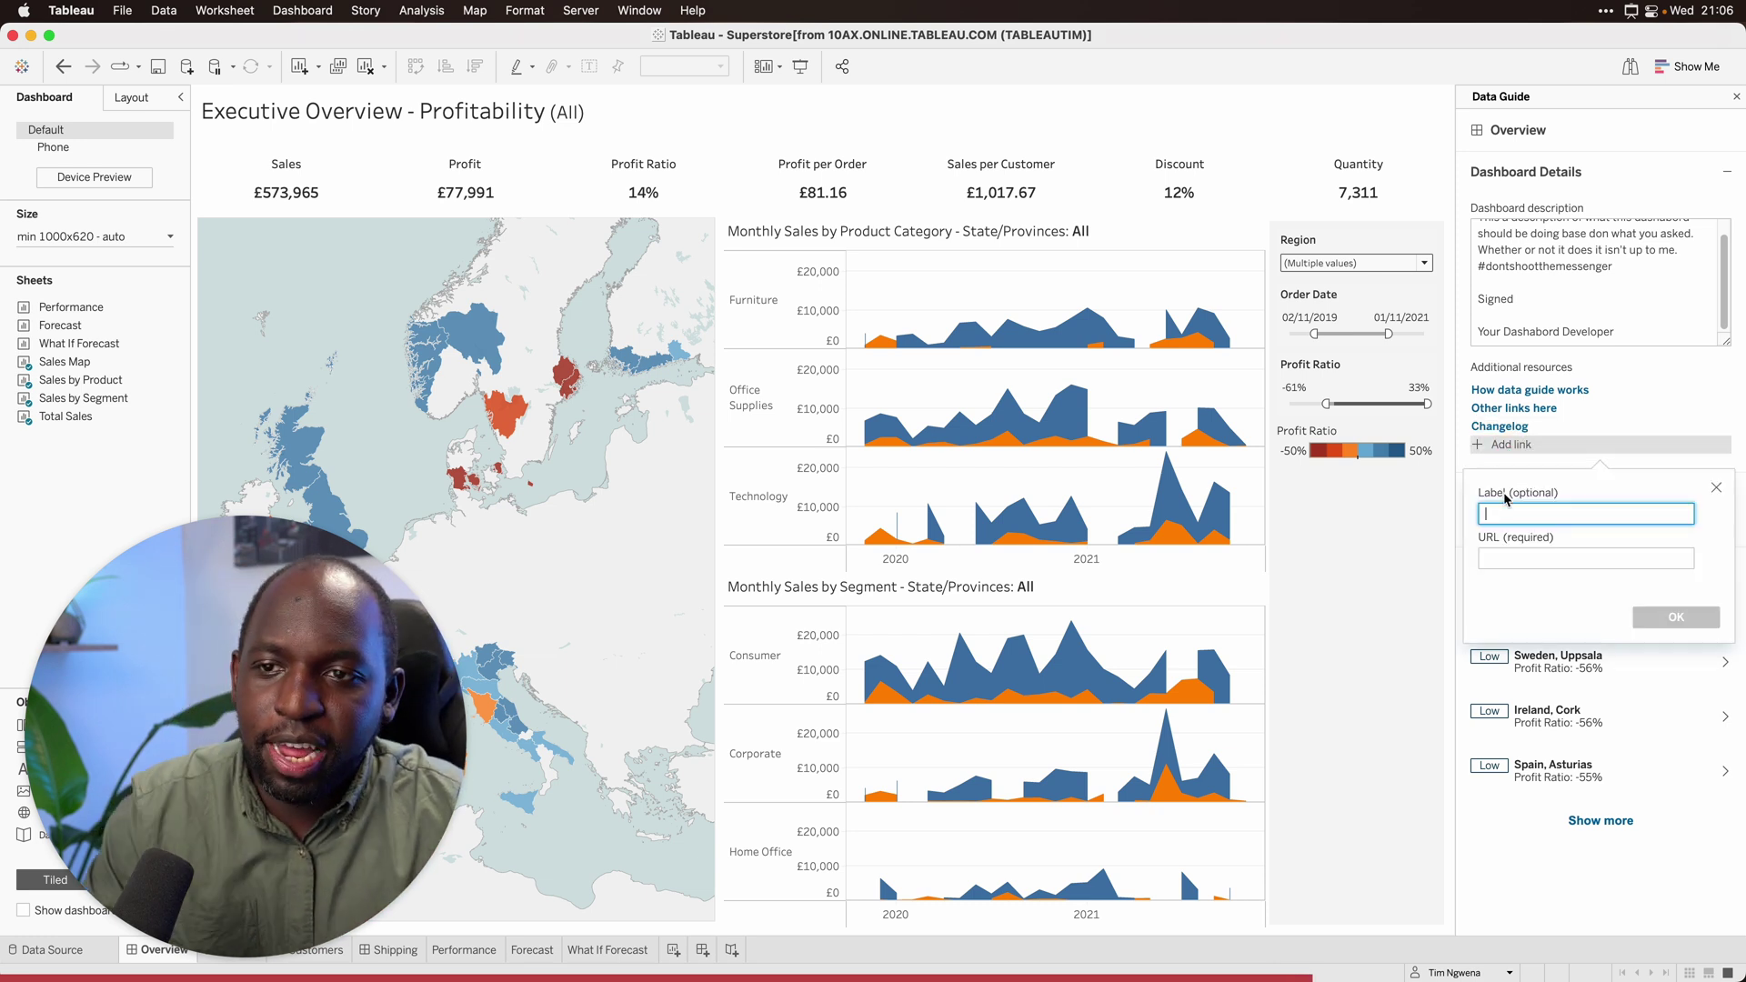
type("Use")
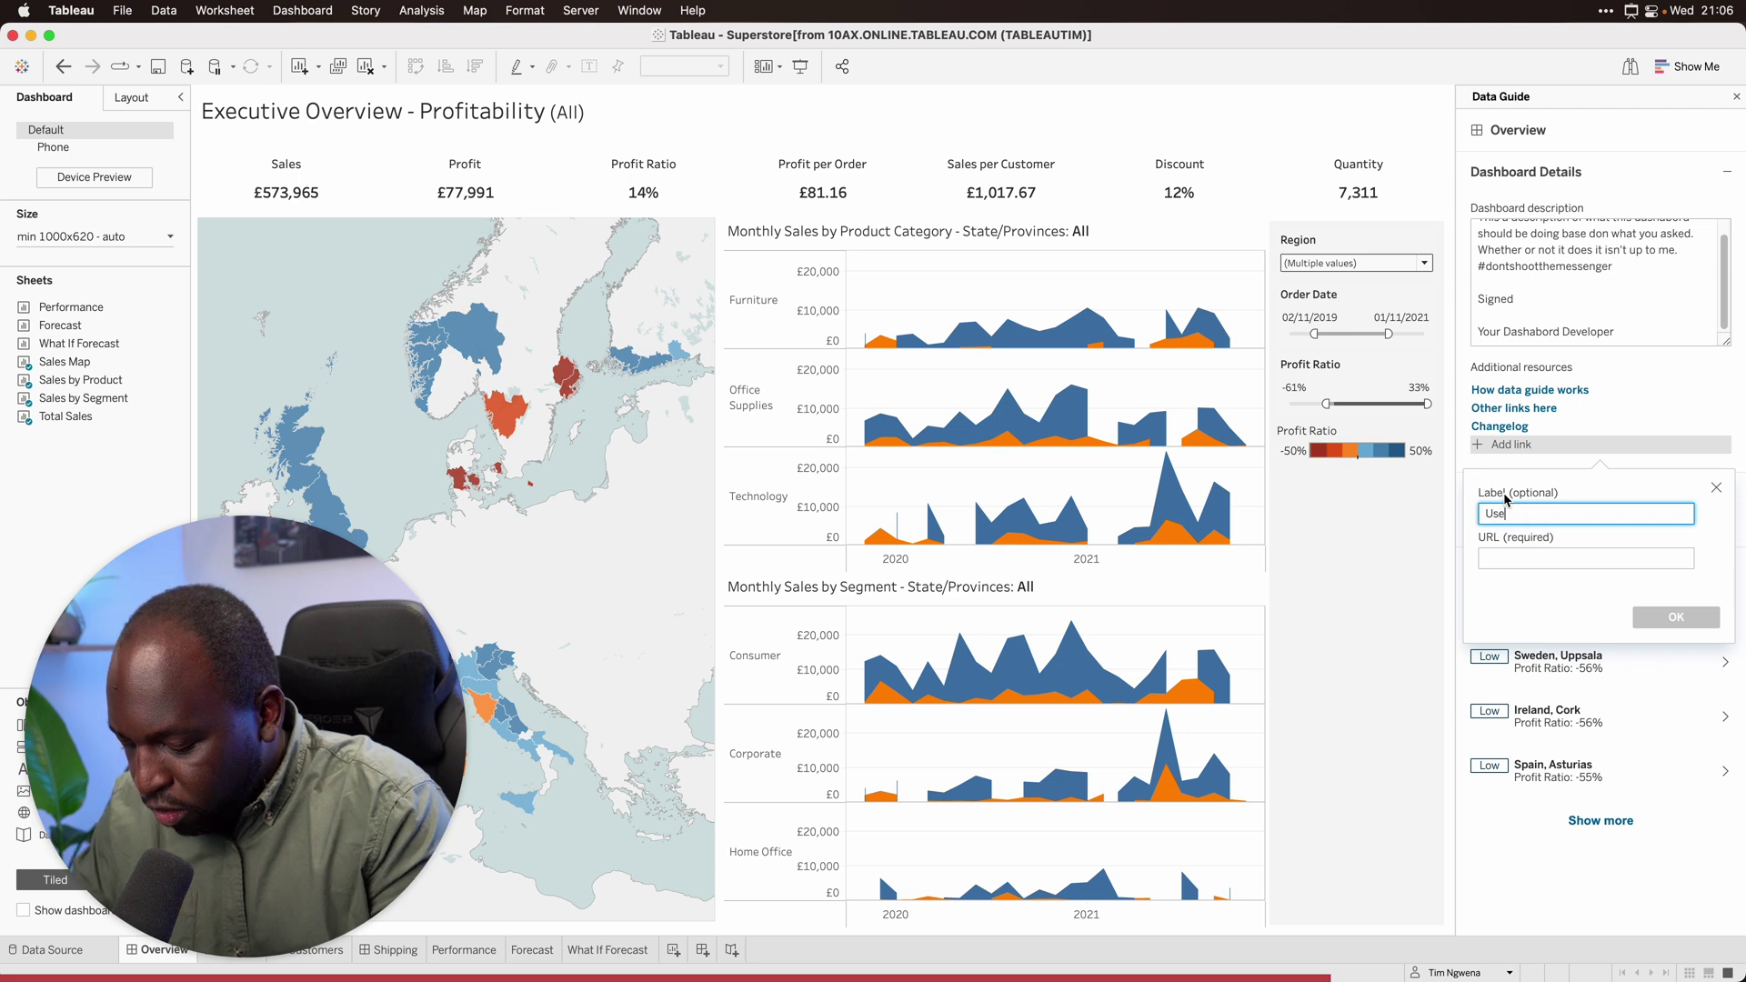
type("rv instrc")
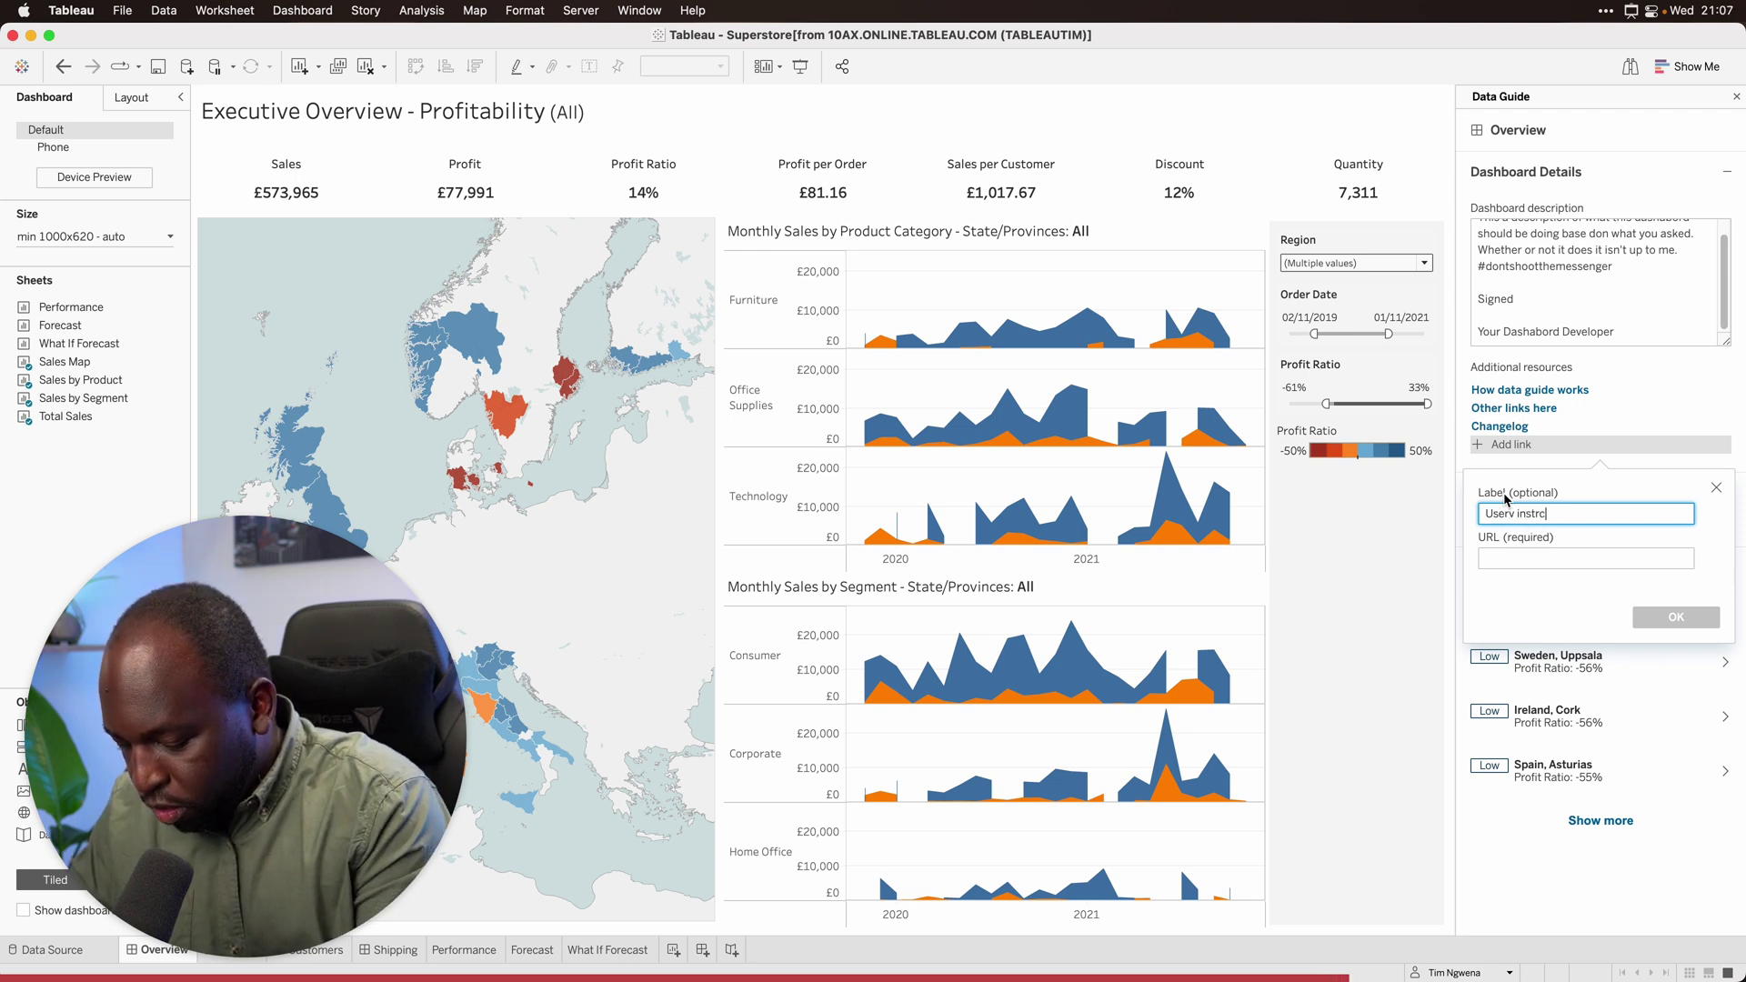
type("utinal video")
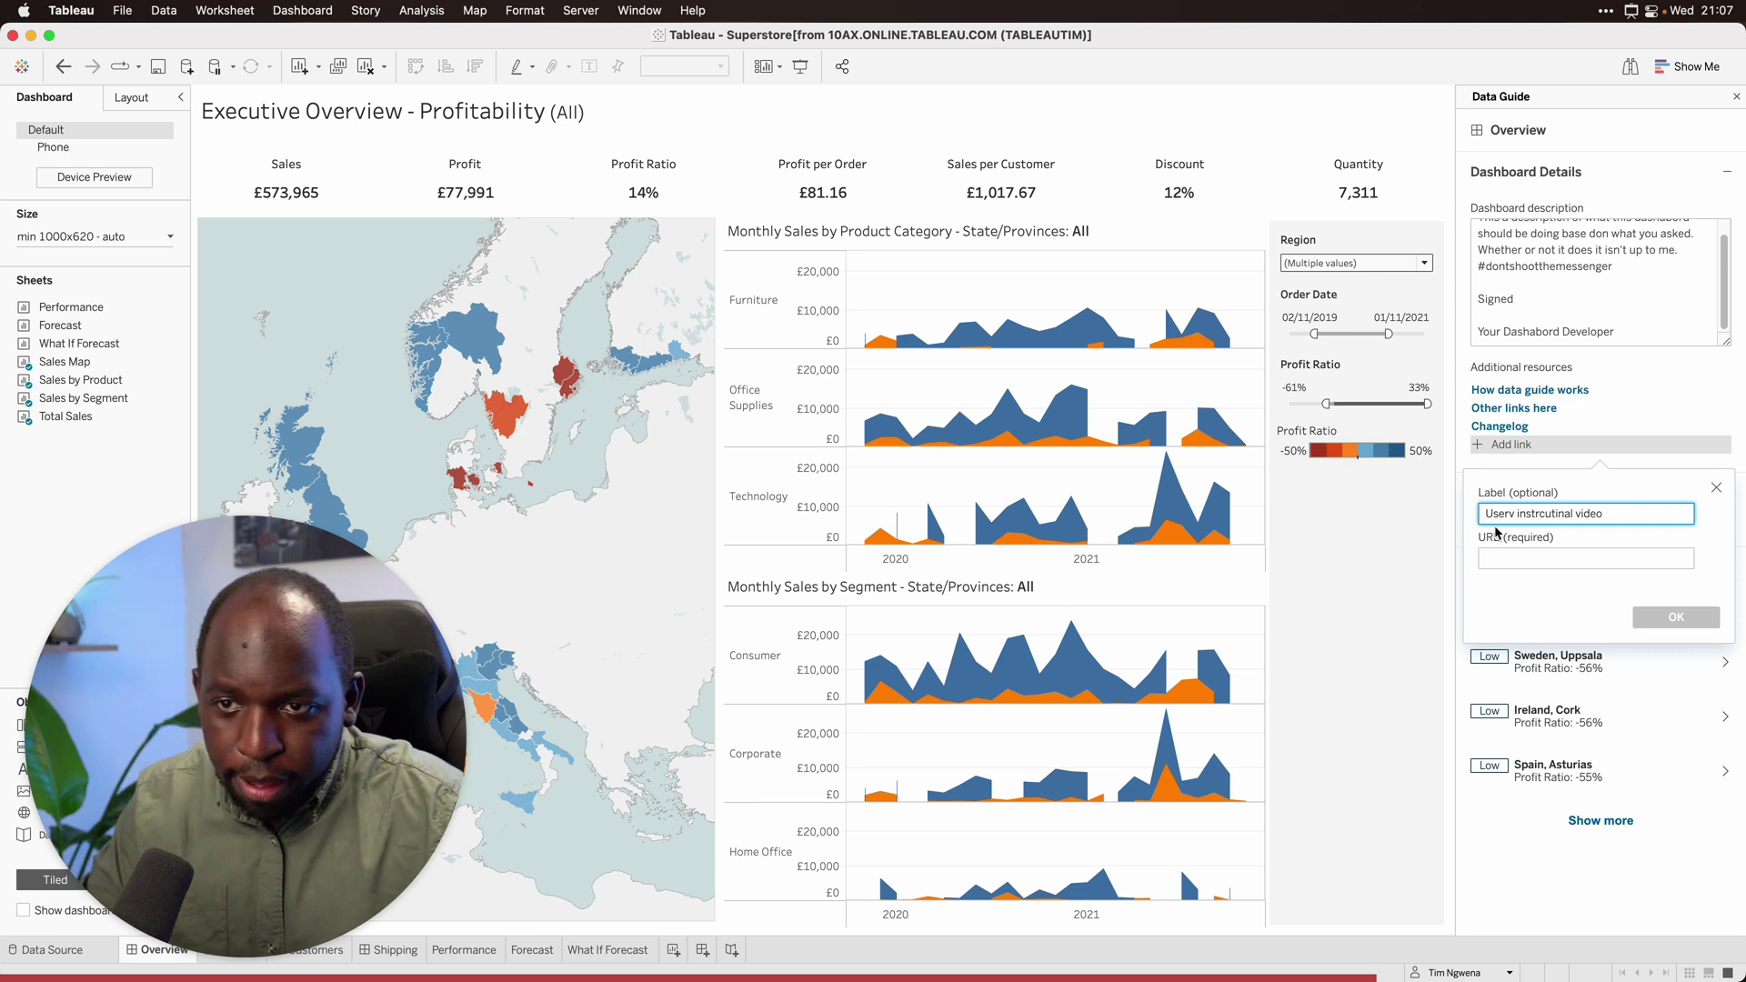
left_click(1497, 557)
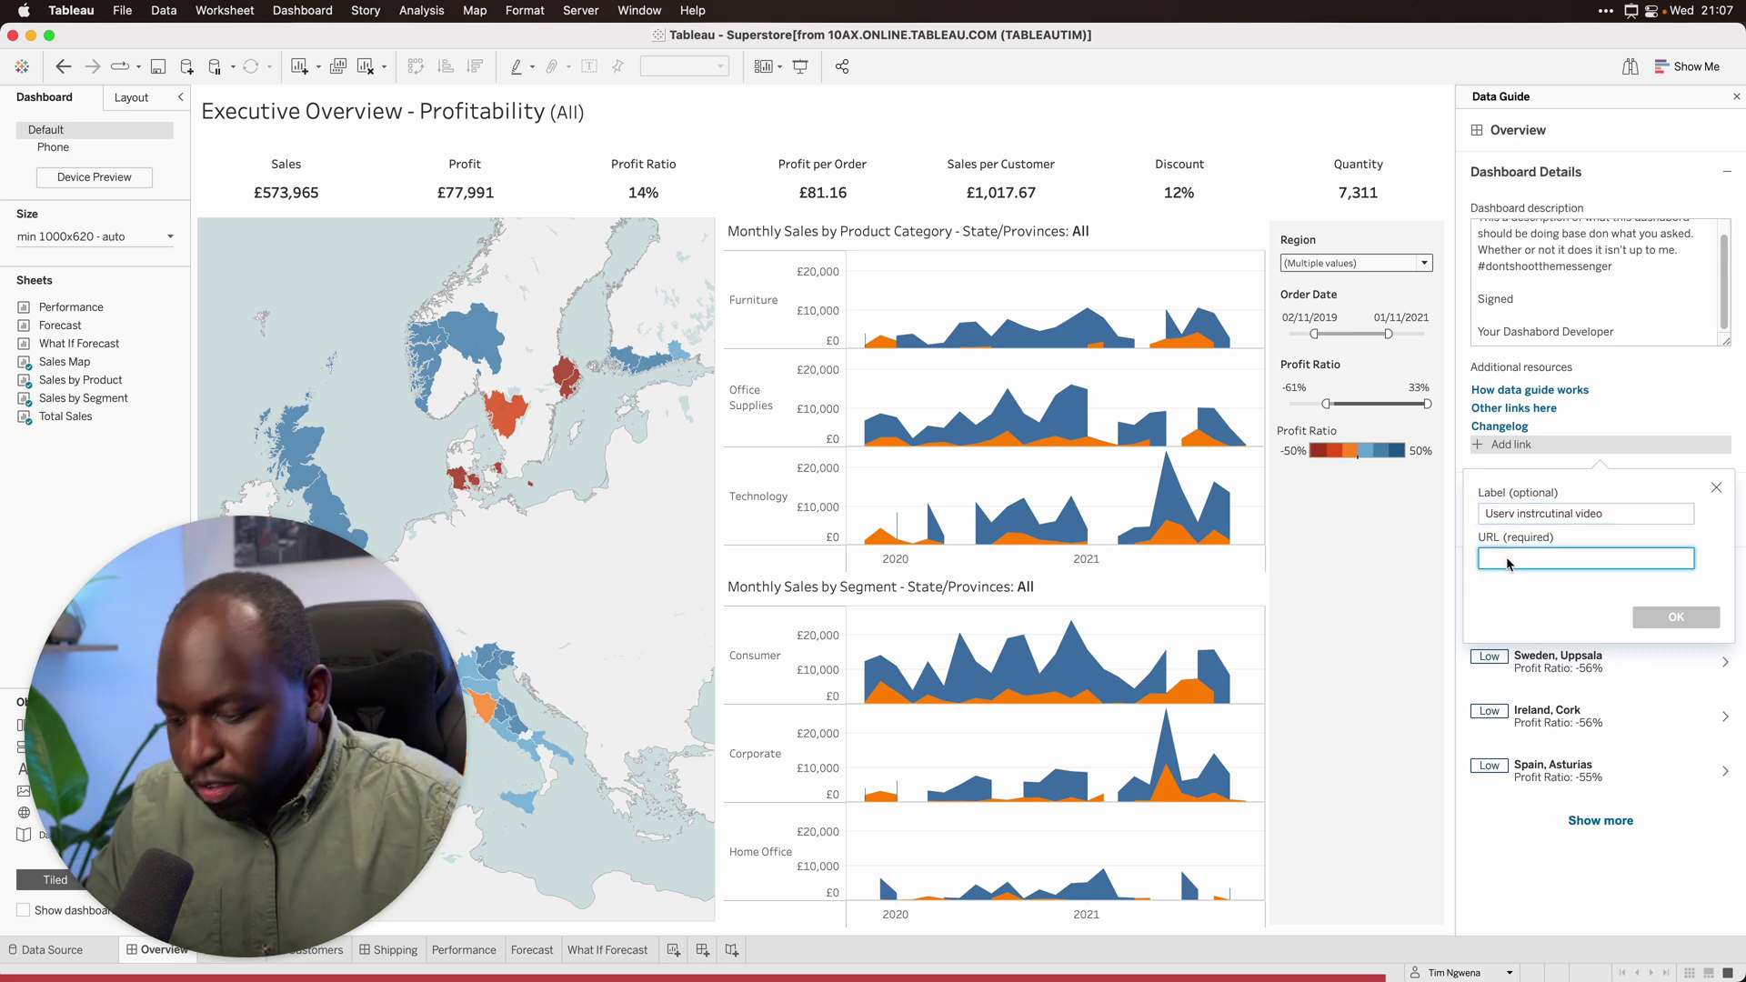
type("http://google.com")
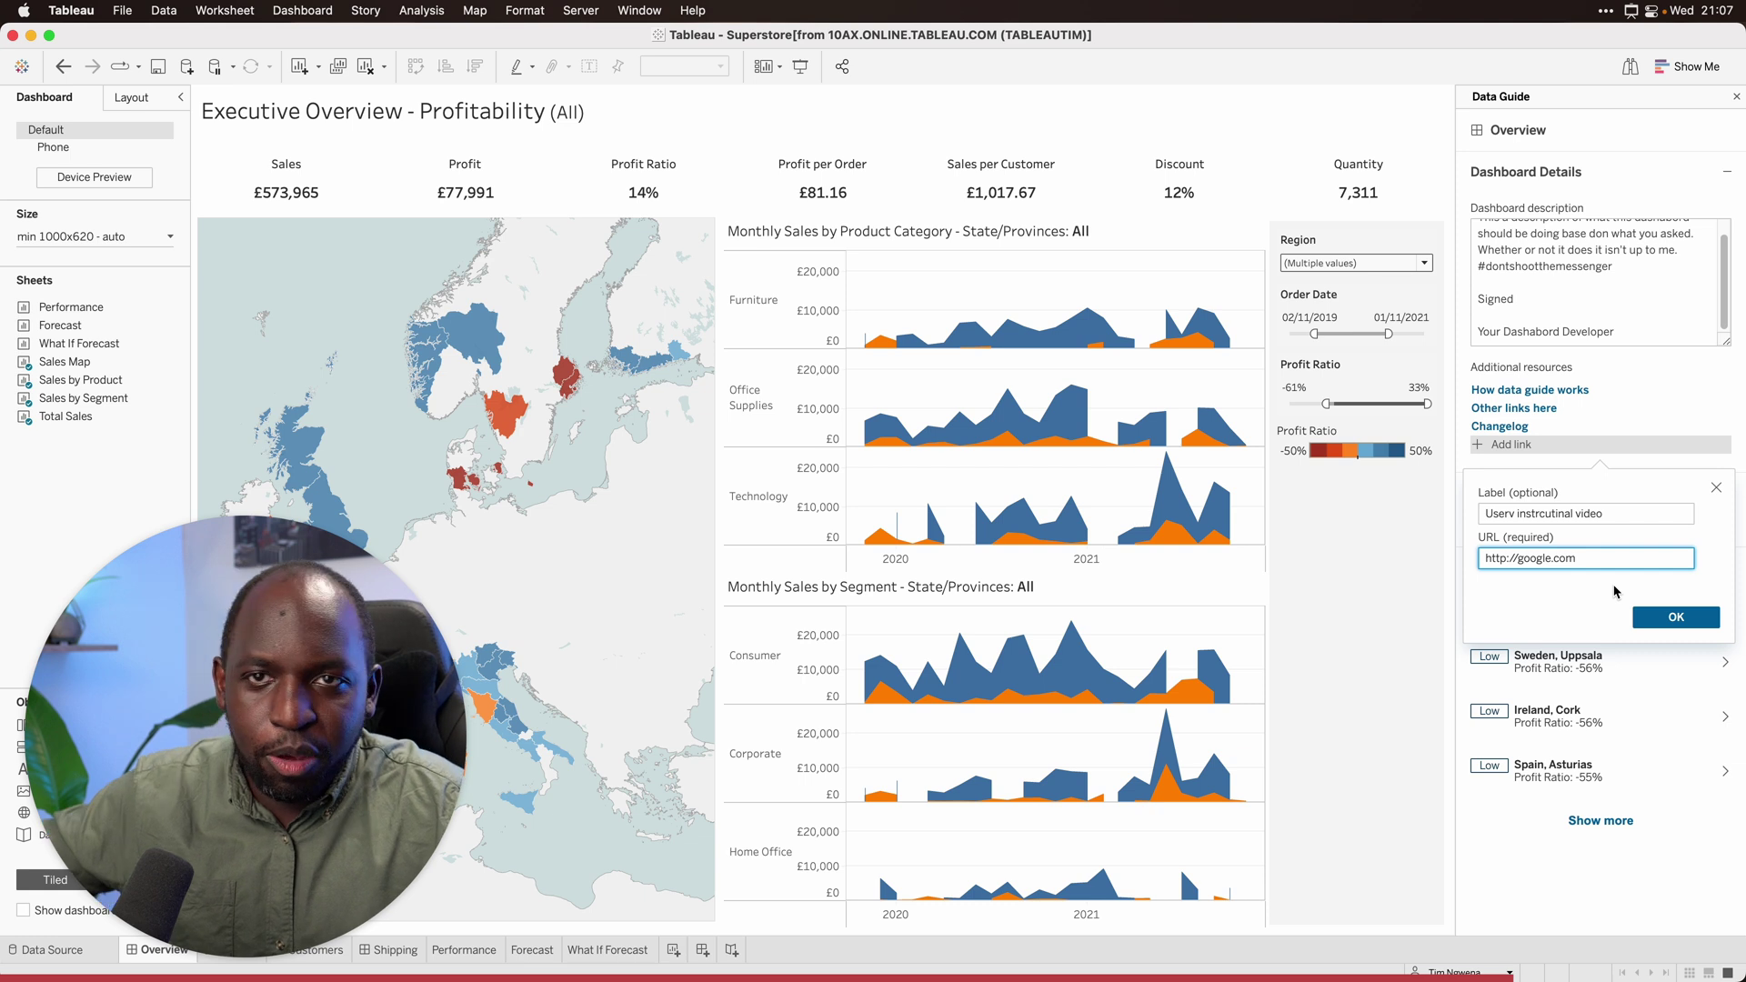
left_click(1673, 619)
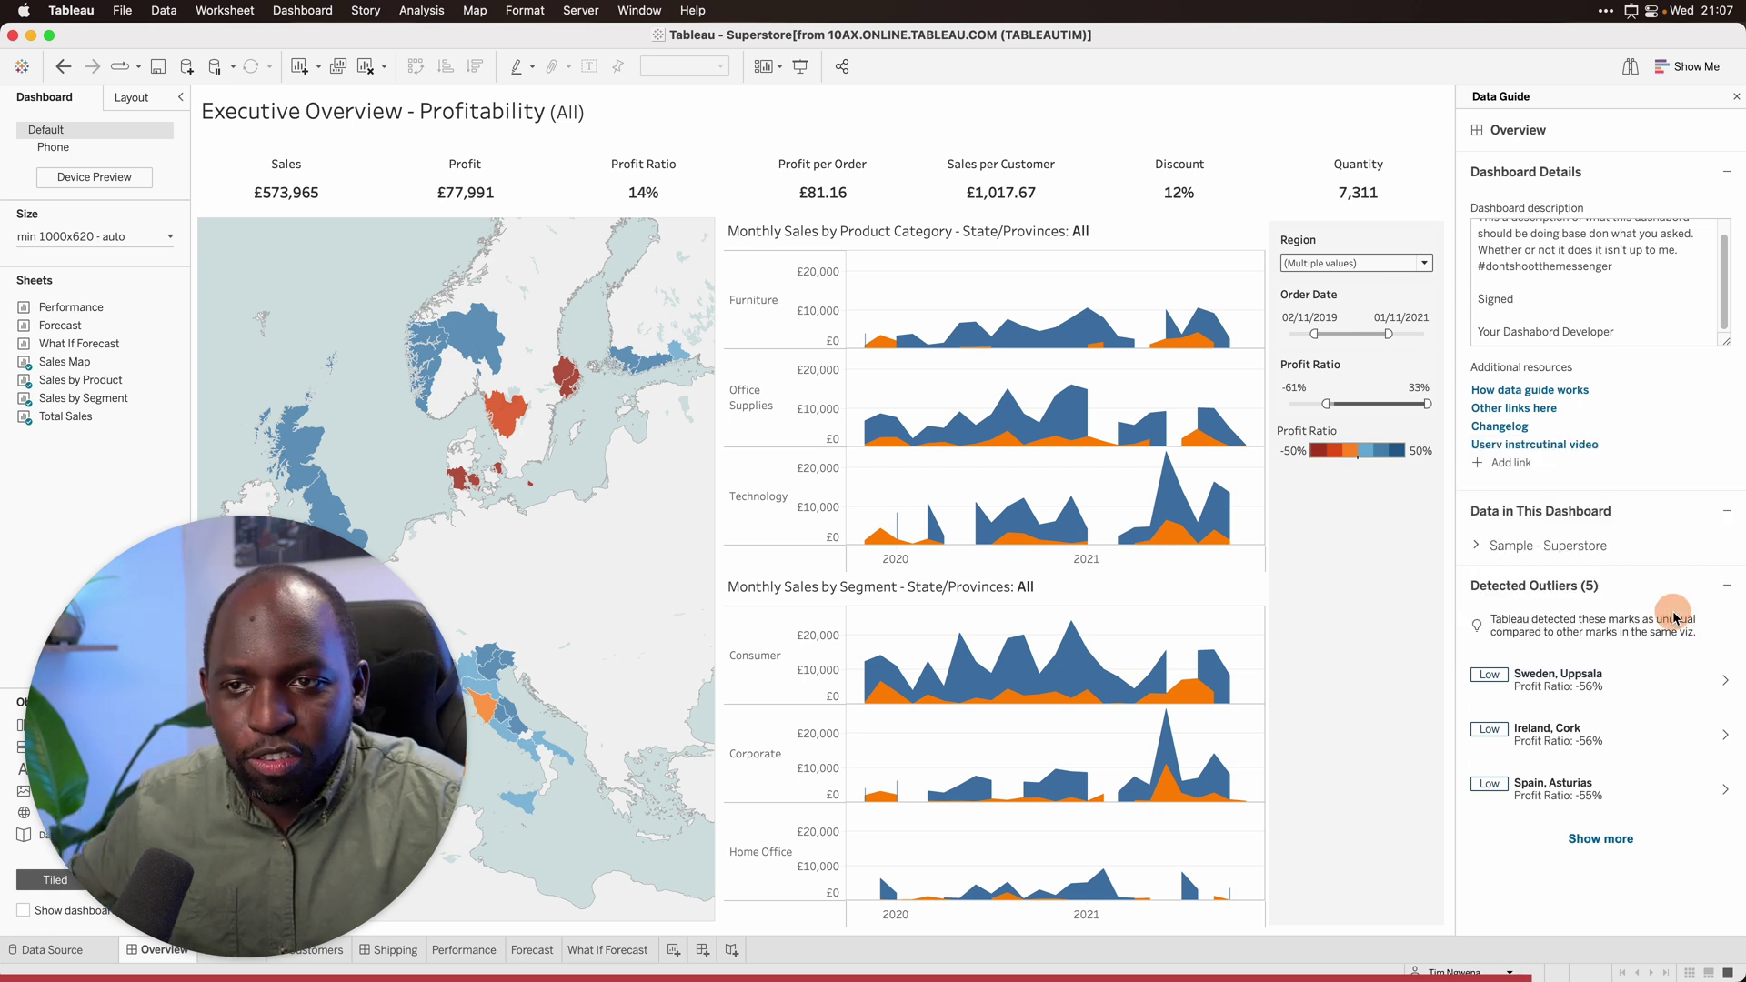
mouse_move(1662, 444)
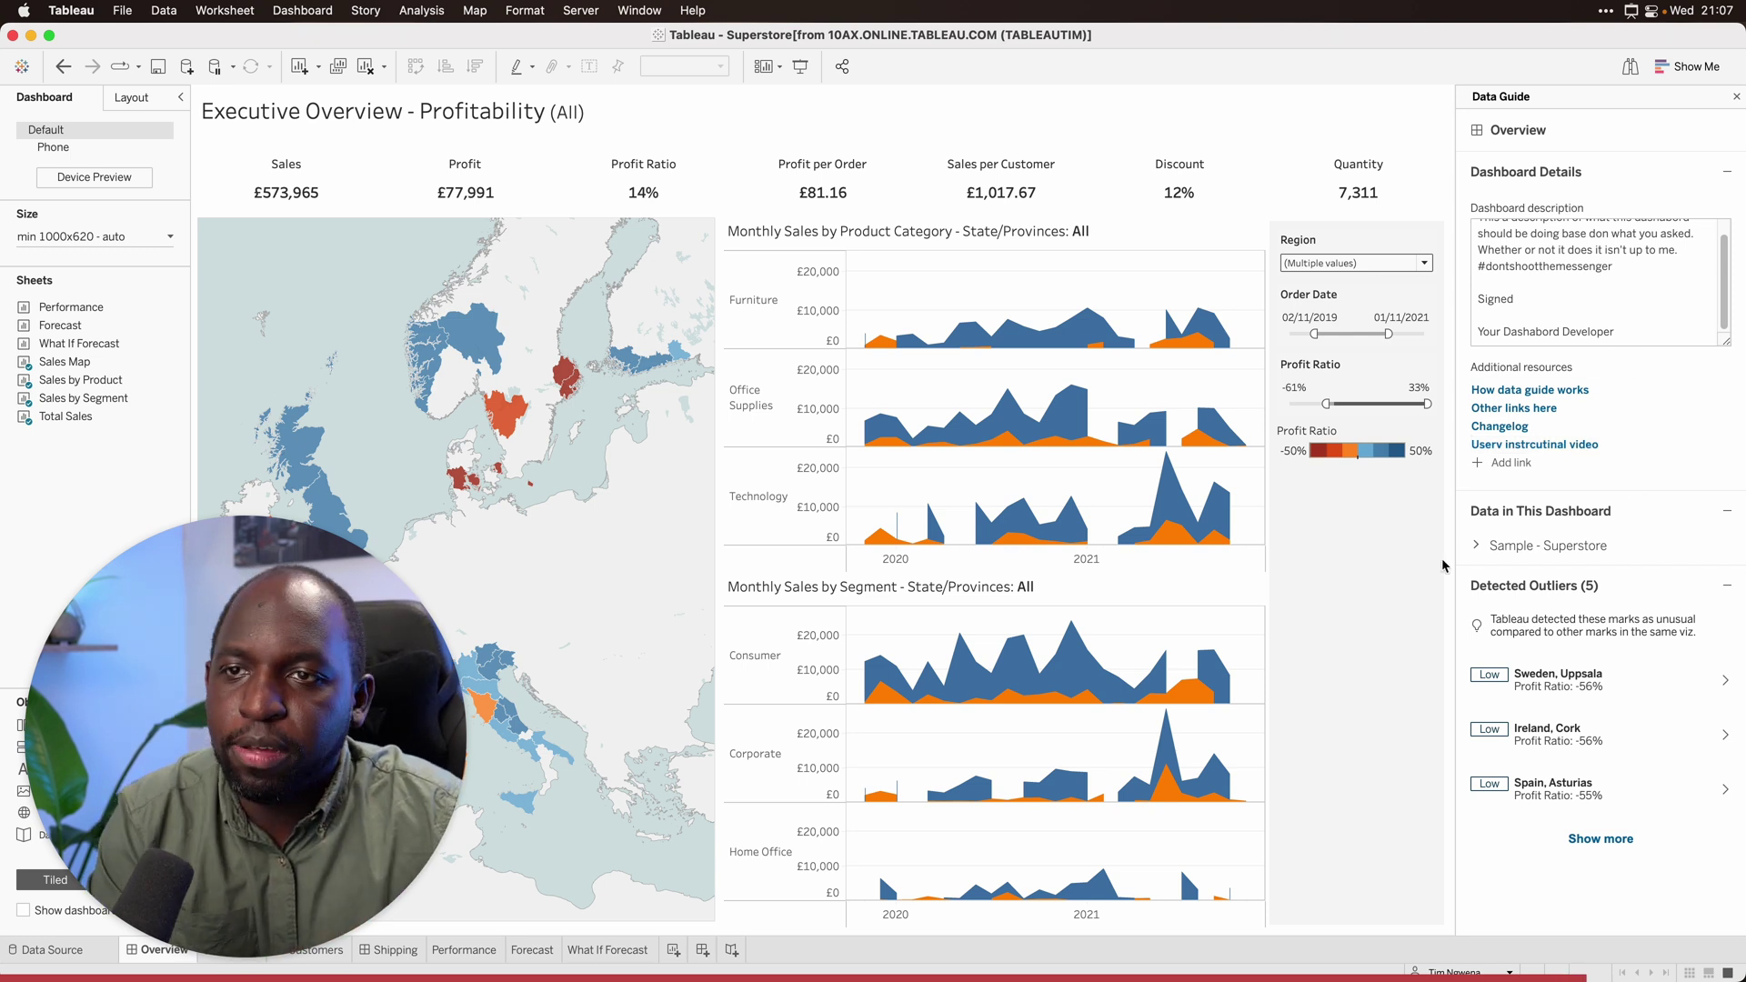
- Select the Product Category chart, then the Sales Map to show its Data Guide details, then the Region filter
left_click(935, 376)
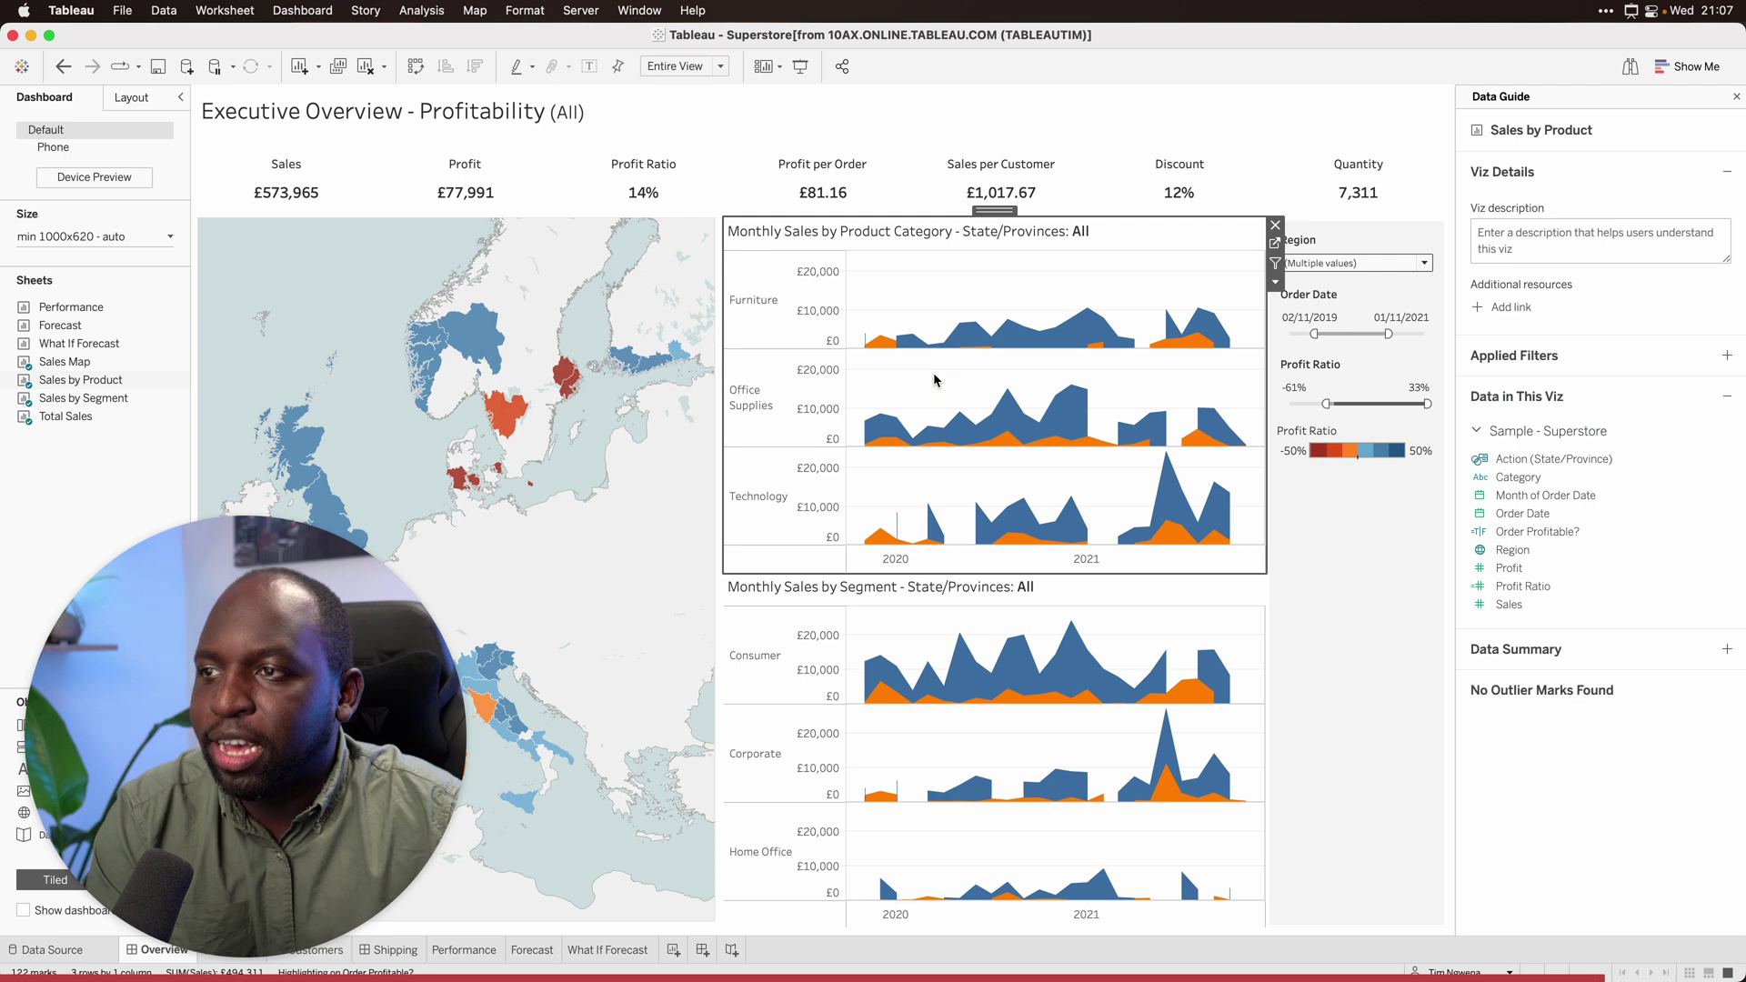
left_click(1539, 244)
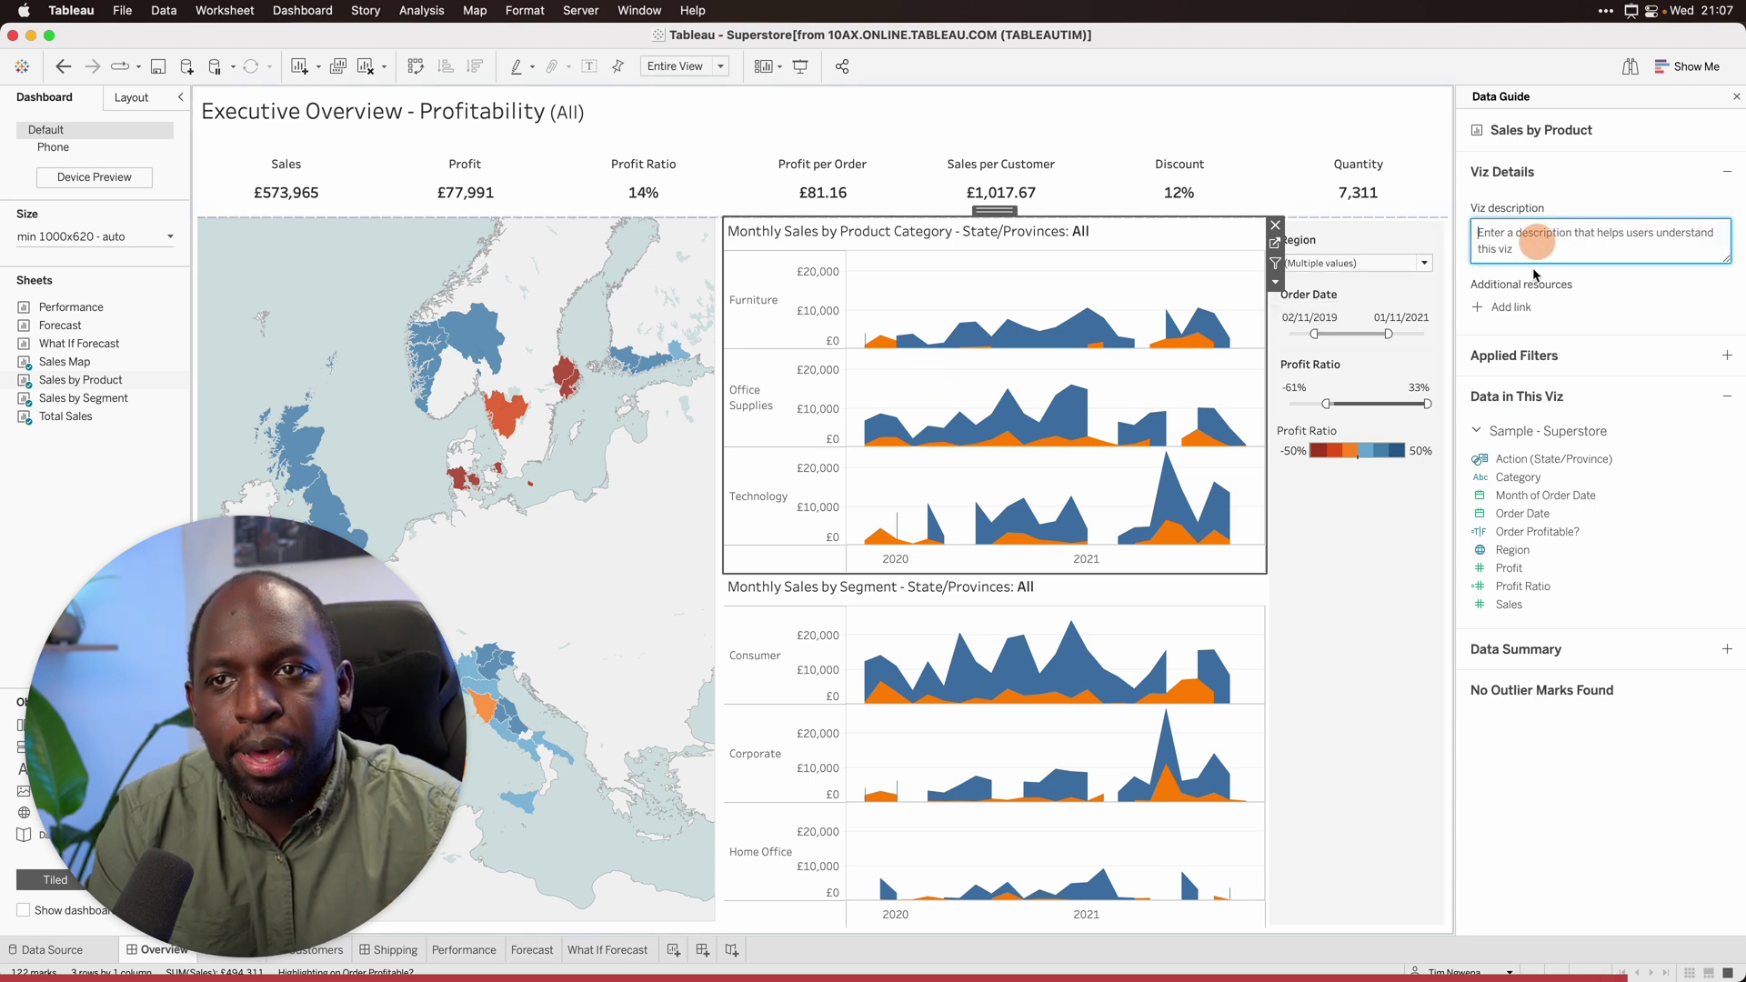
left_click(617, 448)
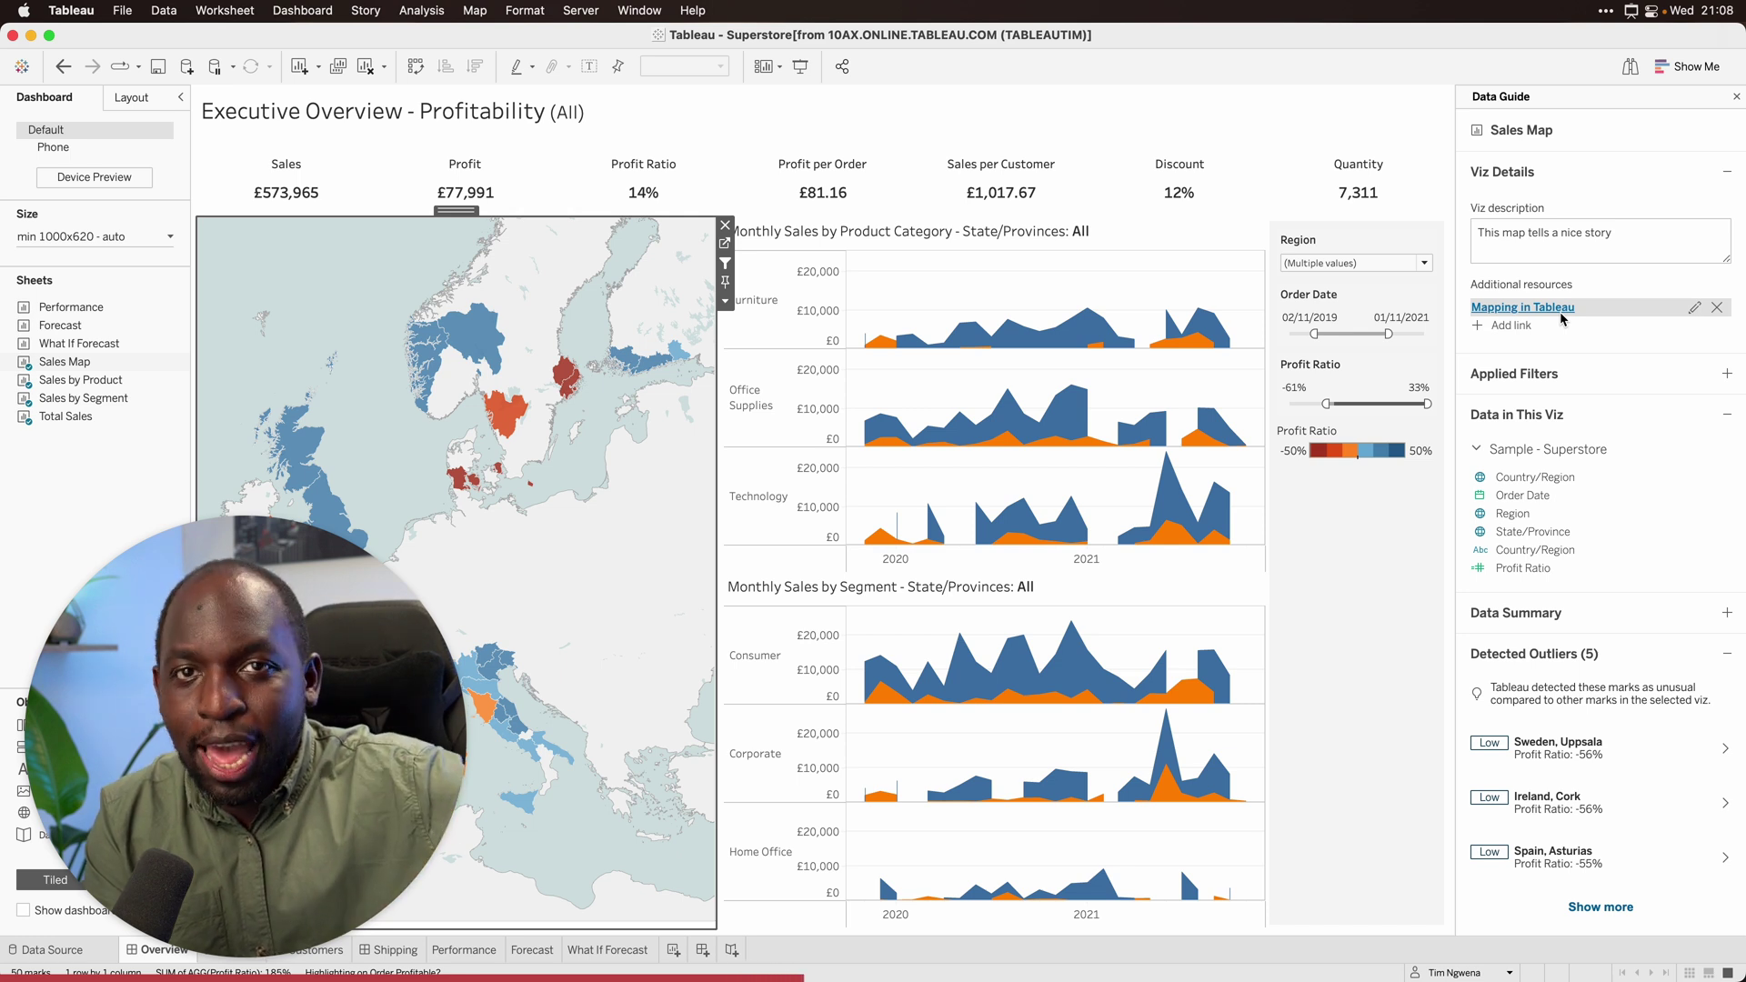
left_click(1337, 244)
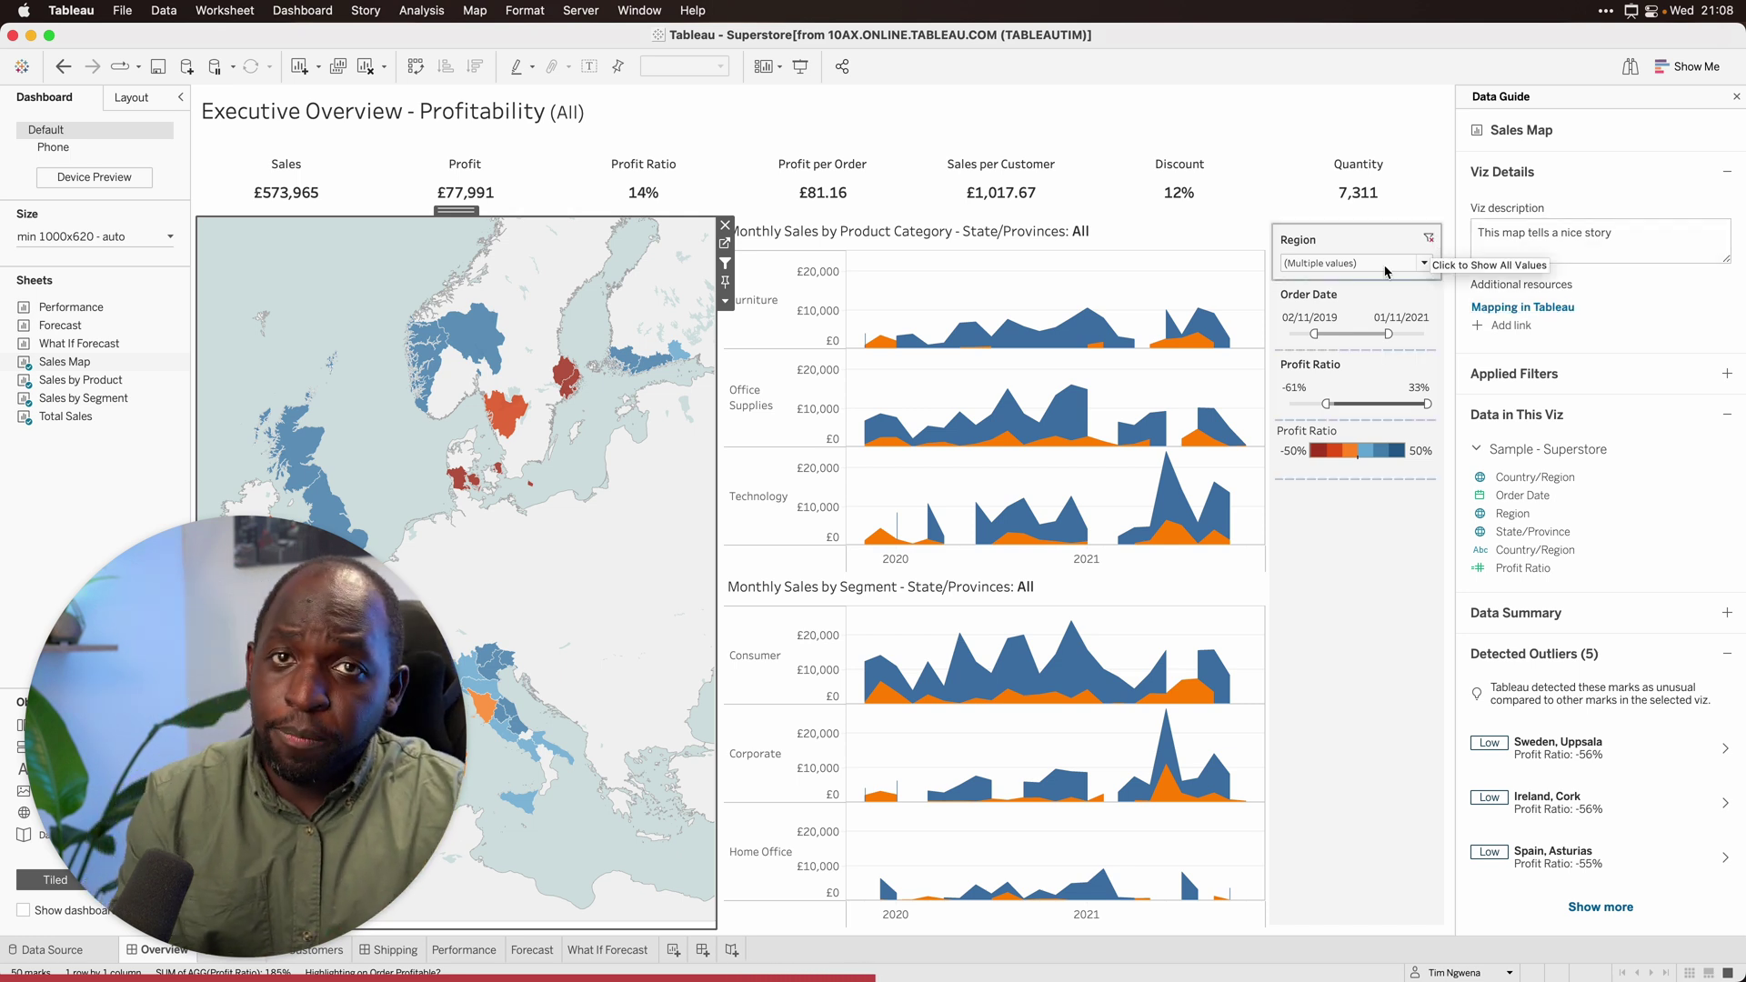
- Switch to the Tableau Cloud dashboard in Chrome and follow the Data Guide's 'How data guide works' link
key("ctrl+Up")
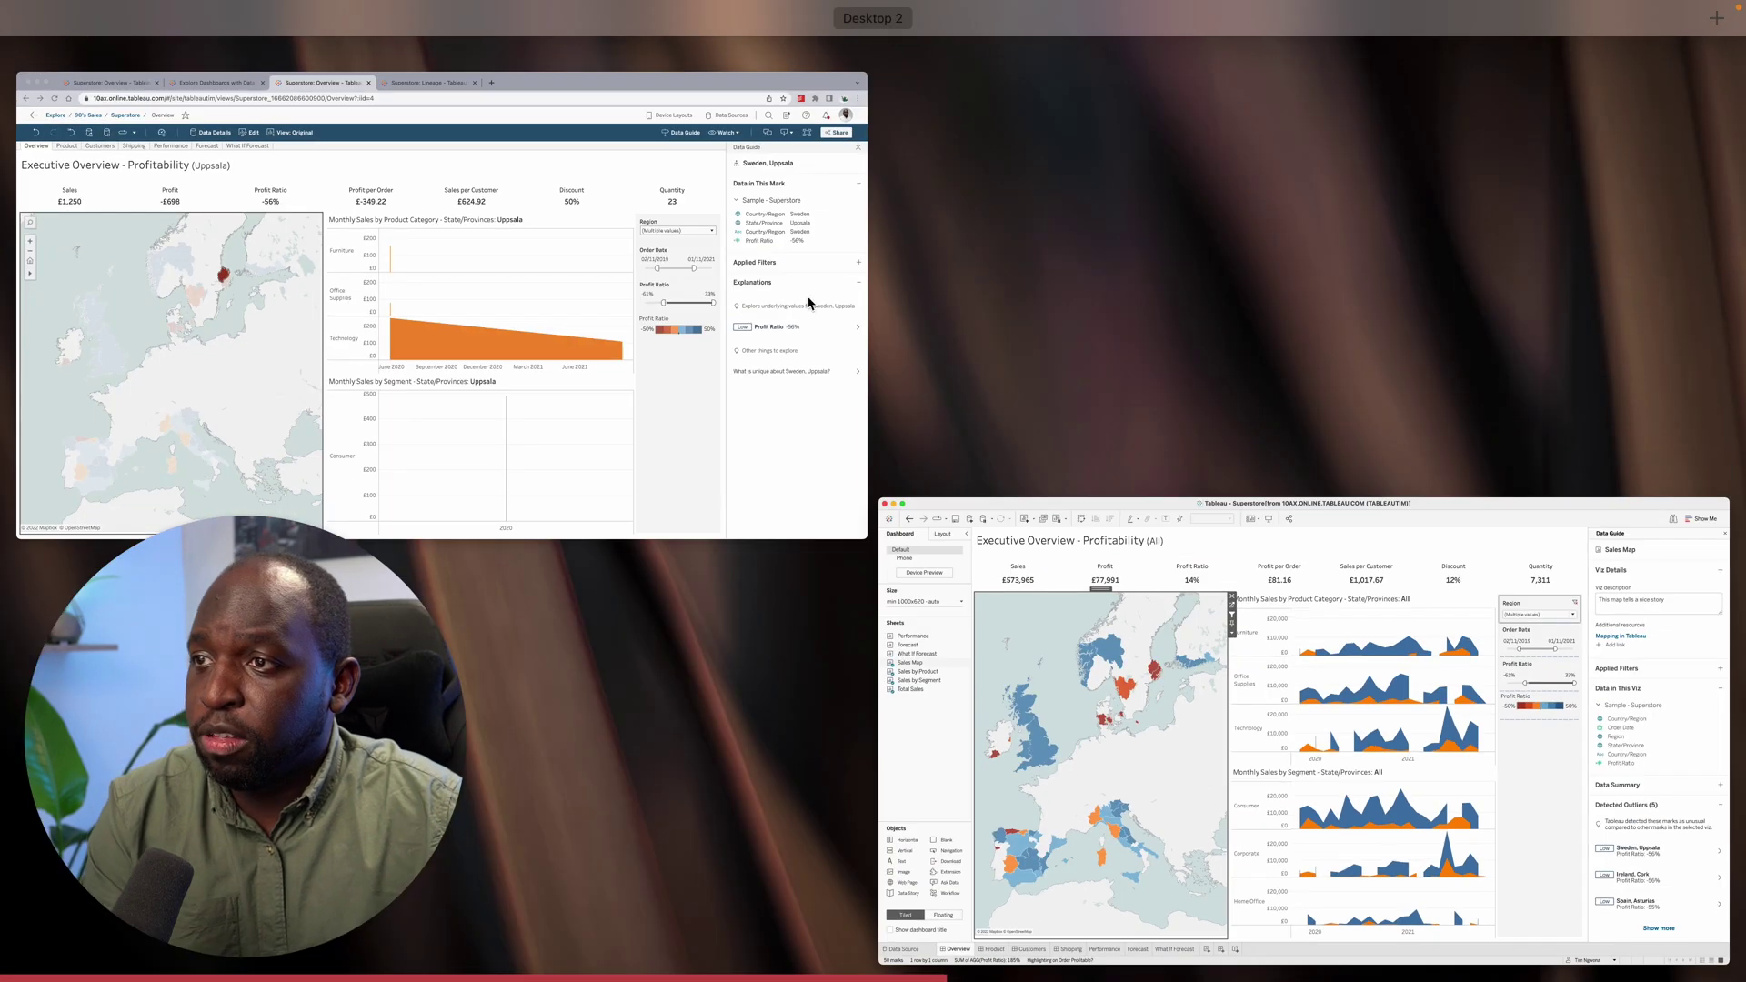
left_click(437, 301)
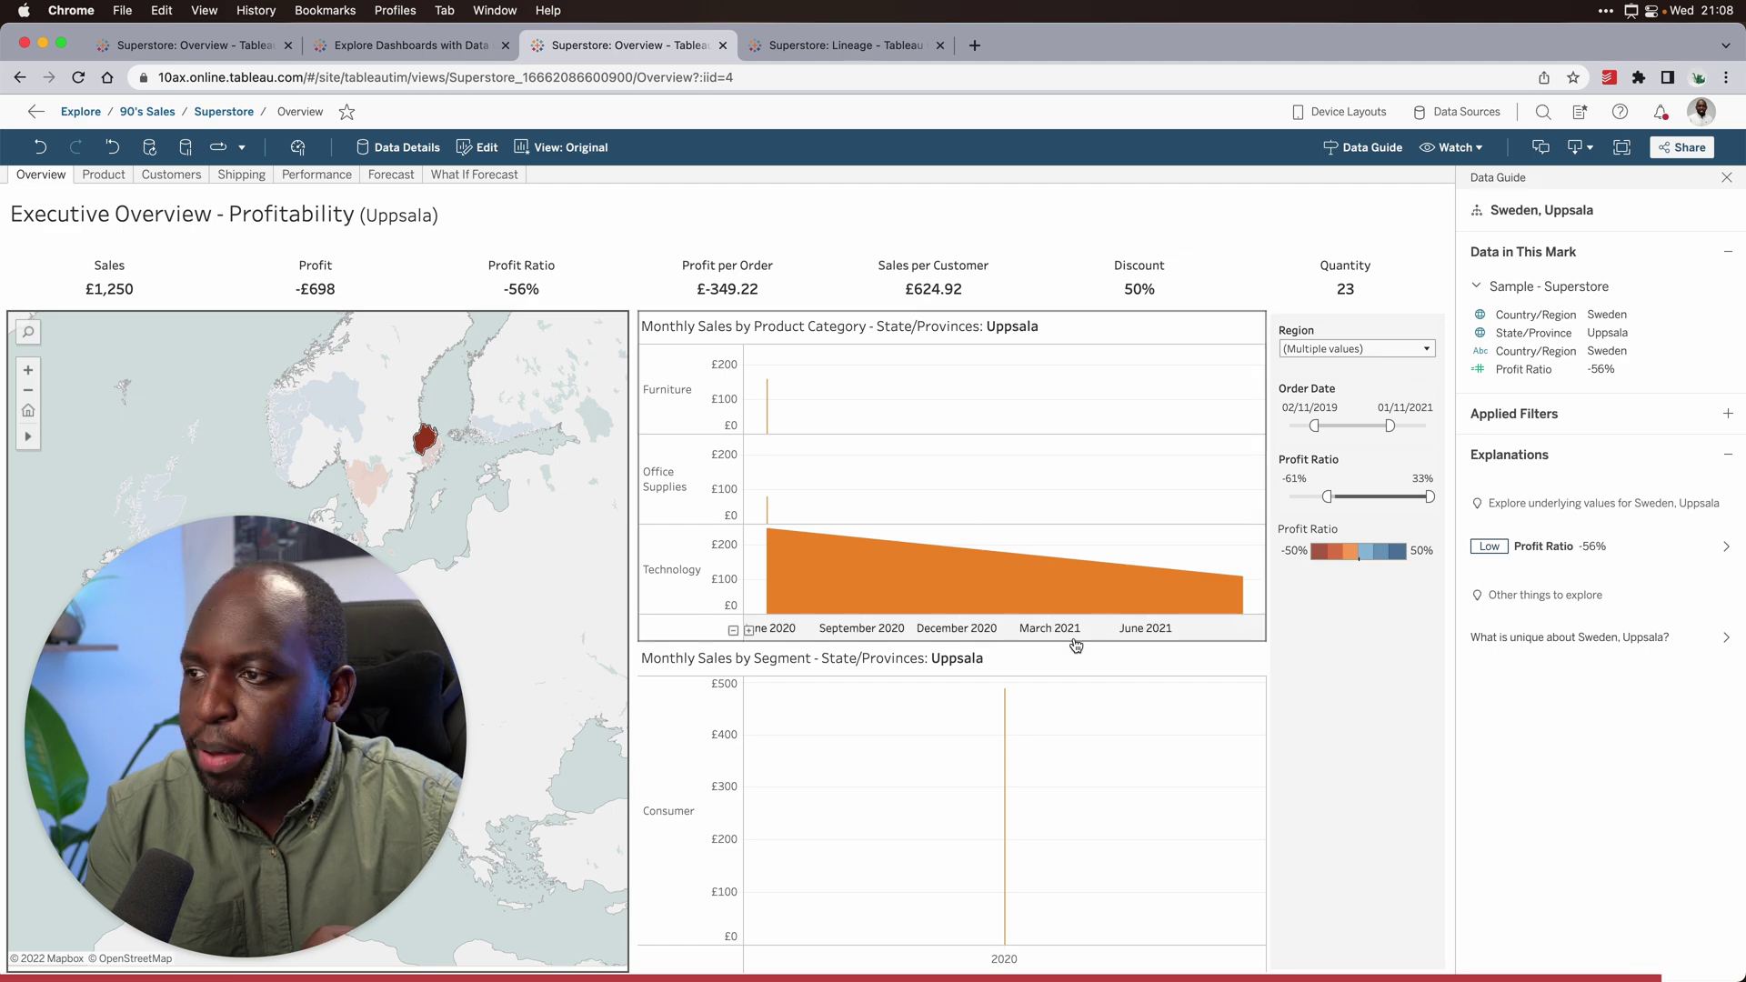
left_click(1318, 713)
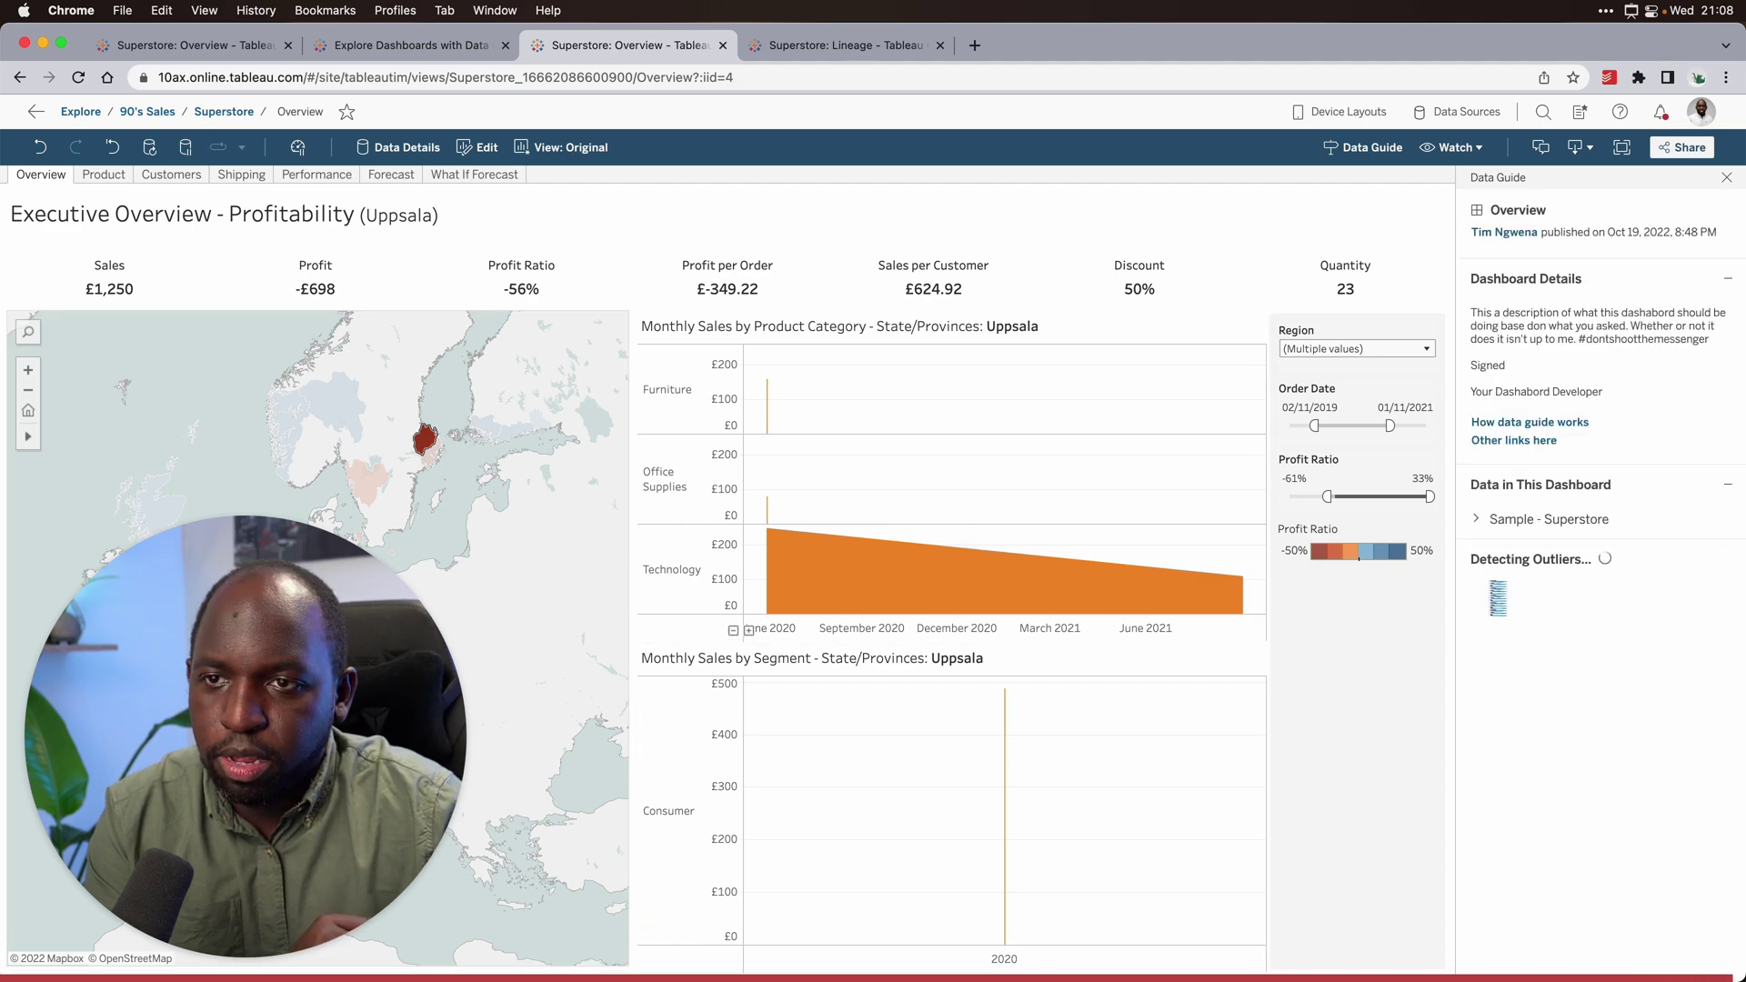
left_click(1570, 424)
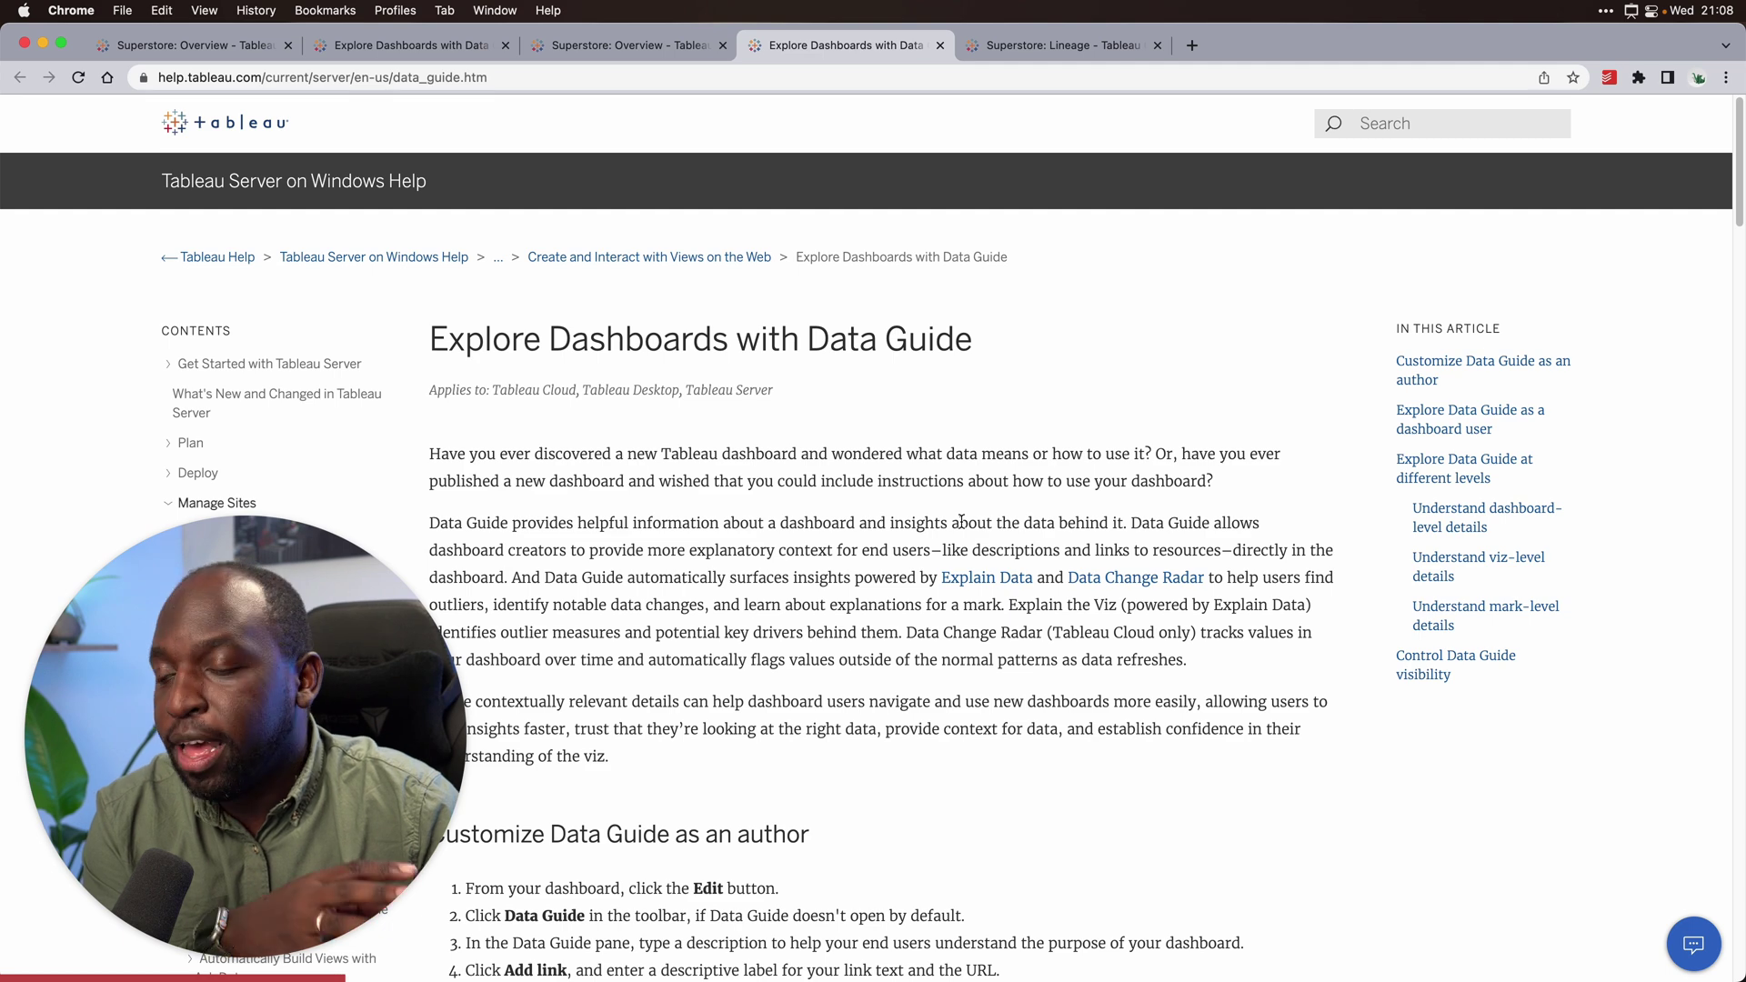
- Scroll the help article to 'Control Data Guide visibility', then return to the Superstore: Overview tab
scroll(963, 519, "down", 15)
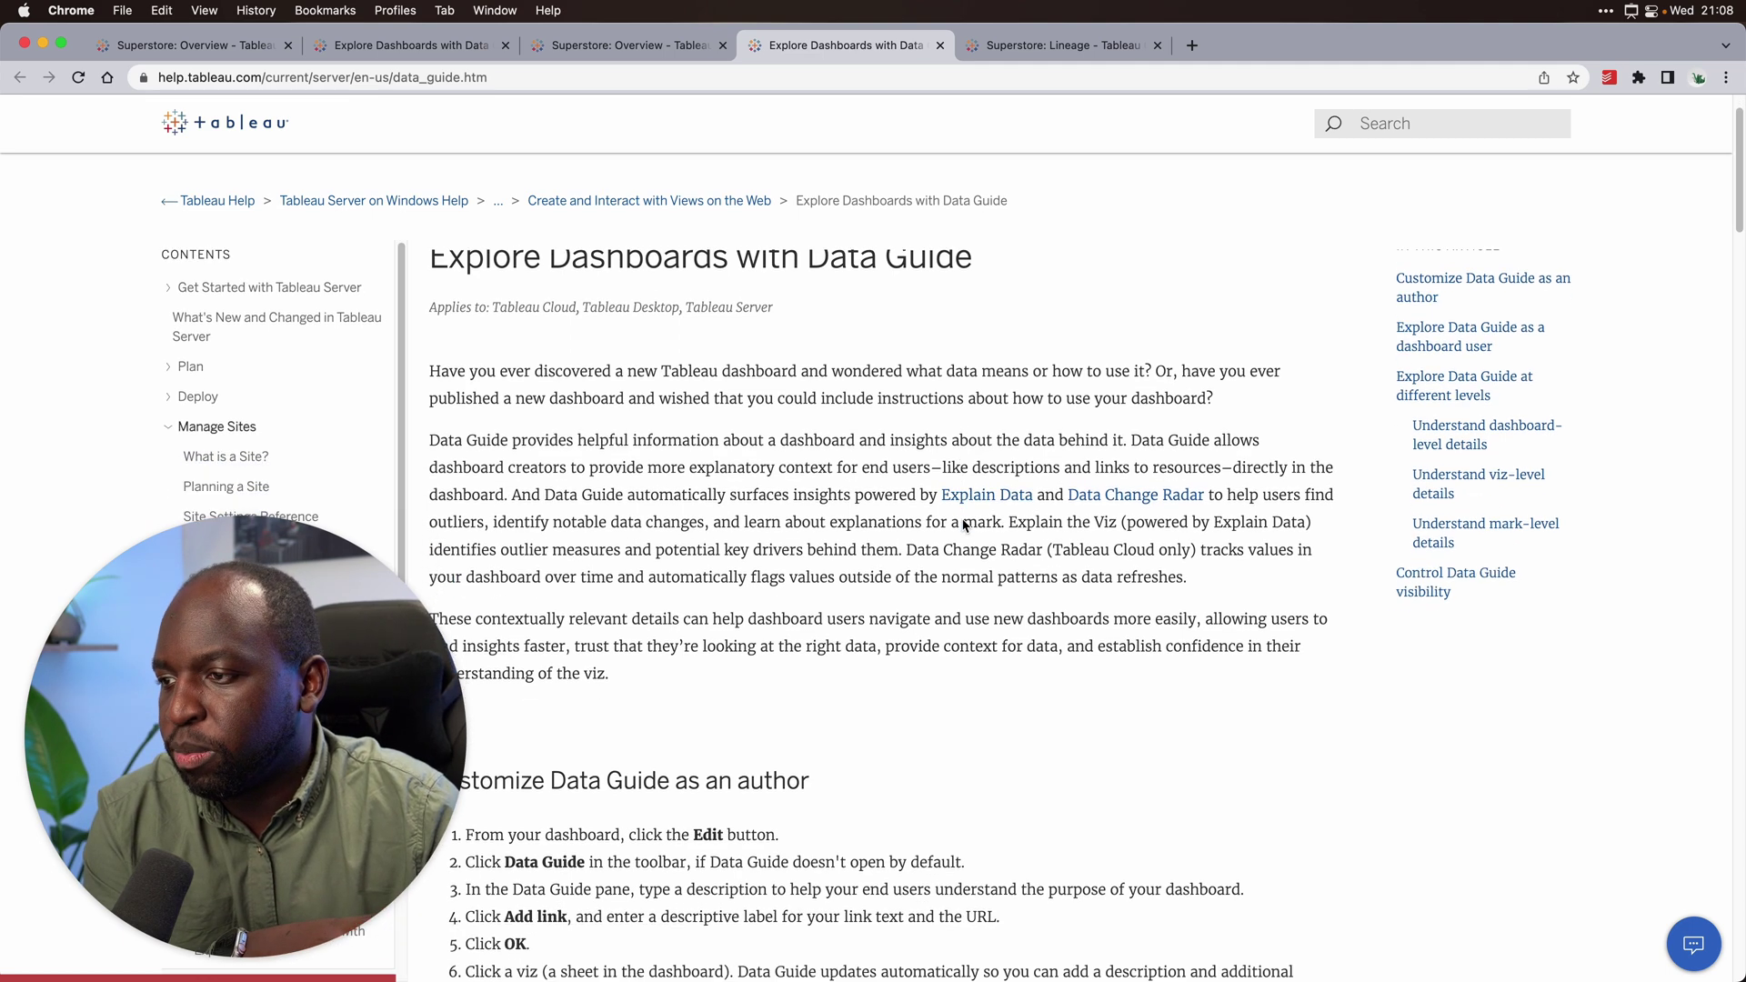
scroll(963, 526, "down", 10)
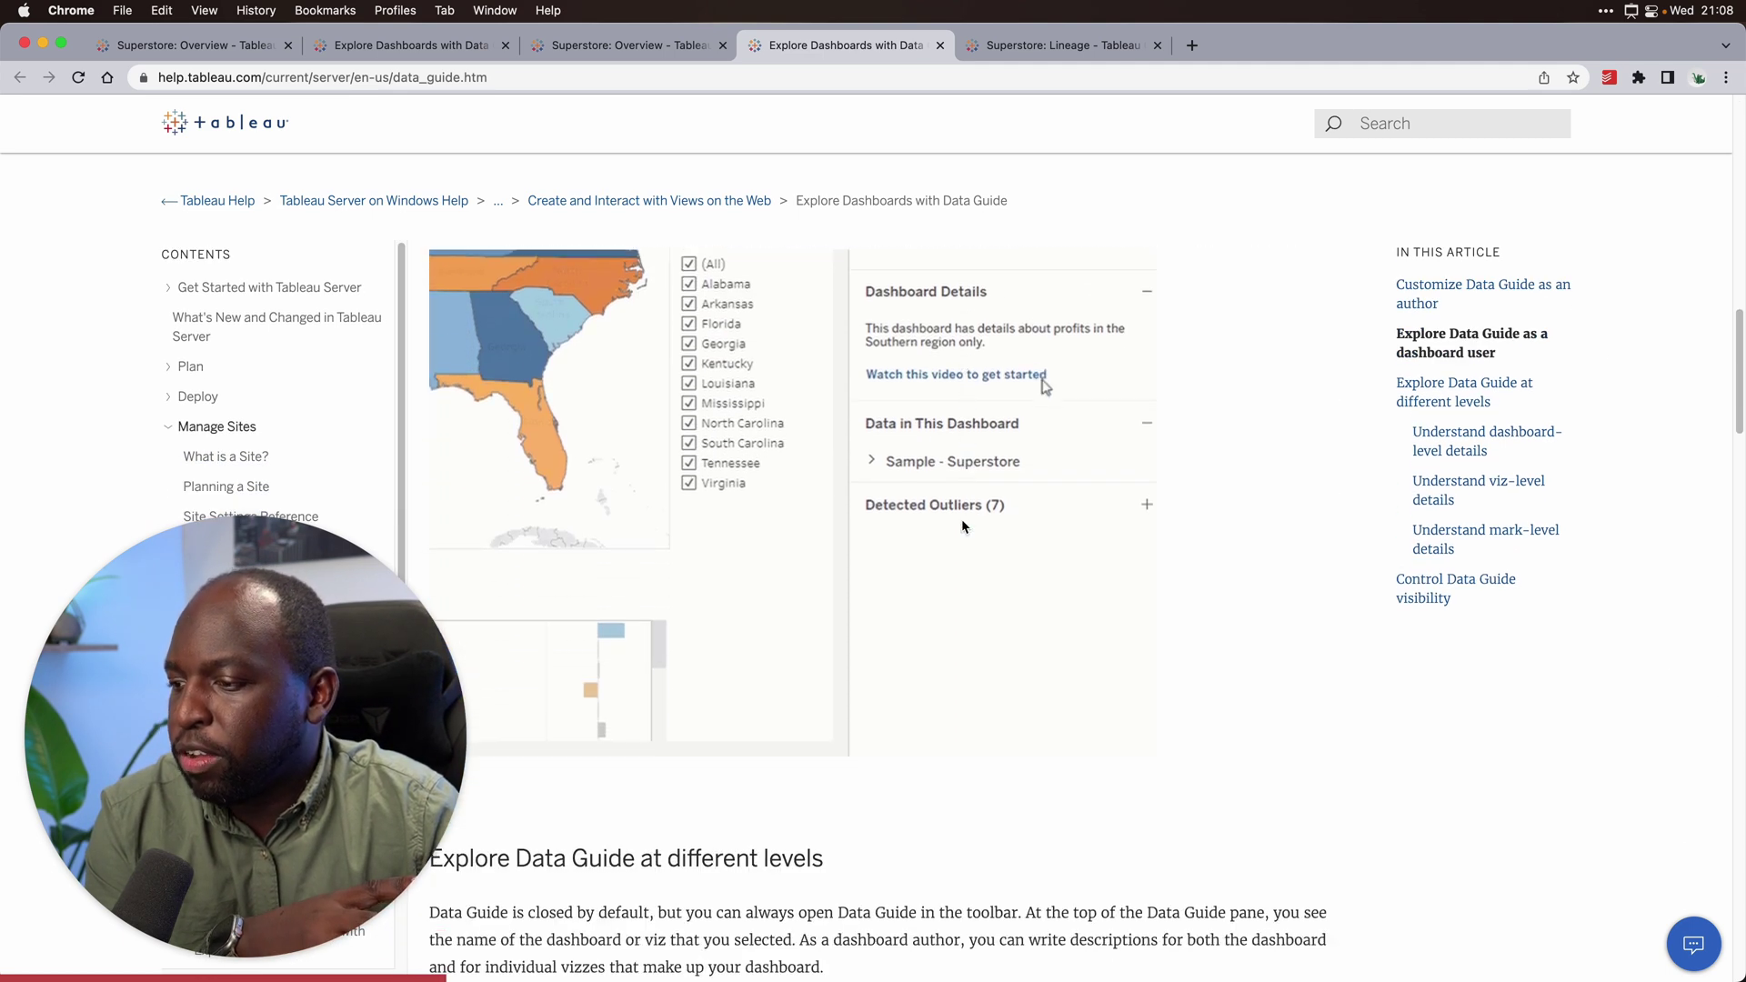
scroll(964, 525, "down", 10)
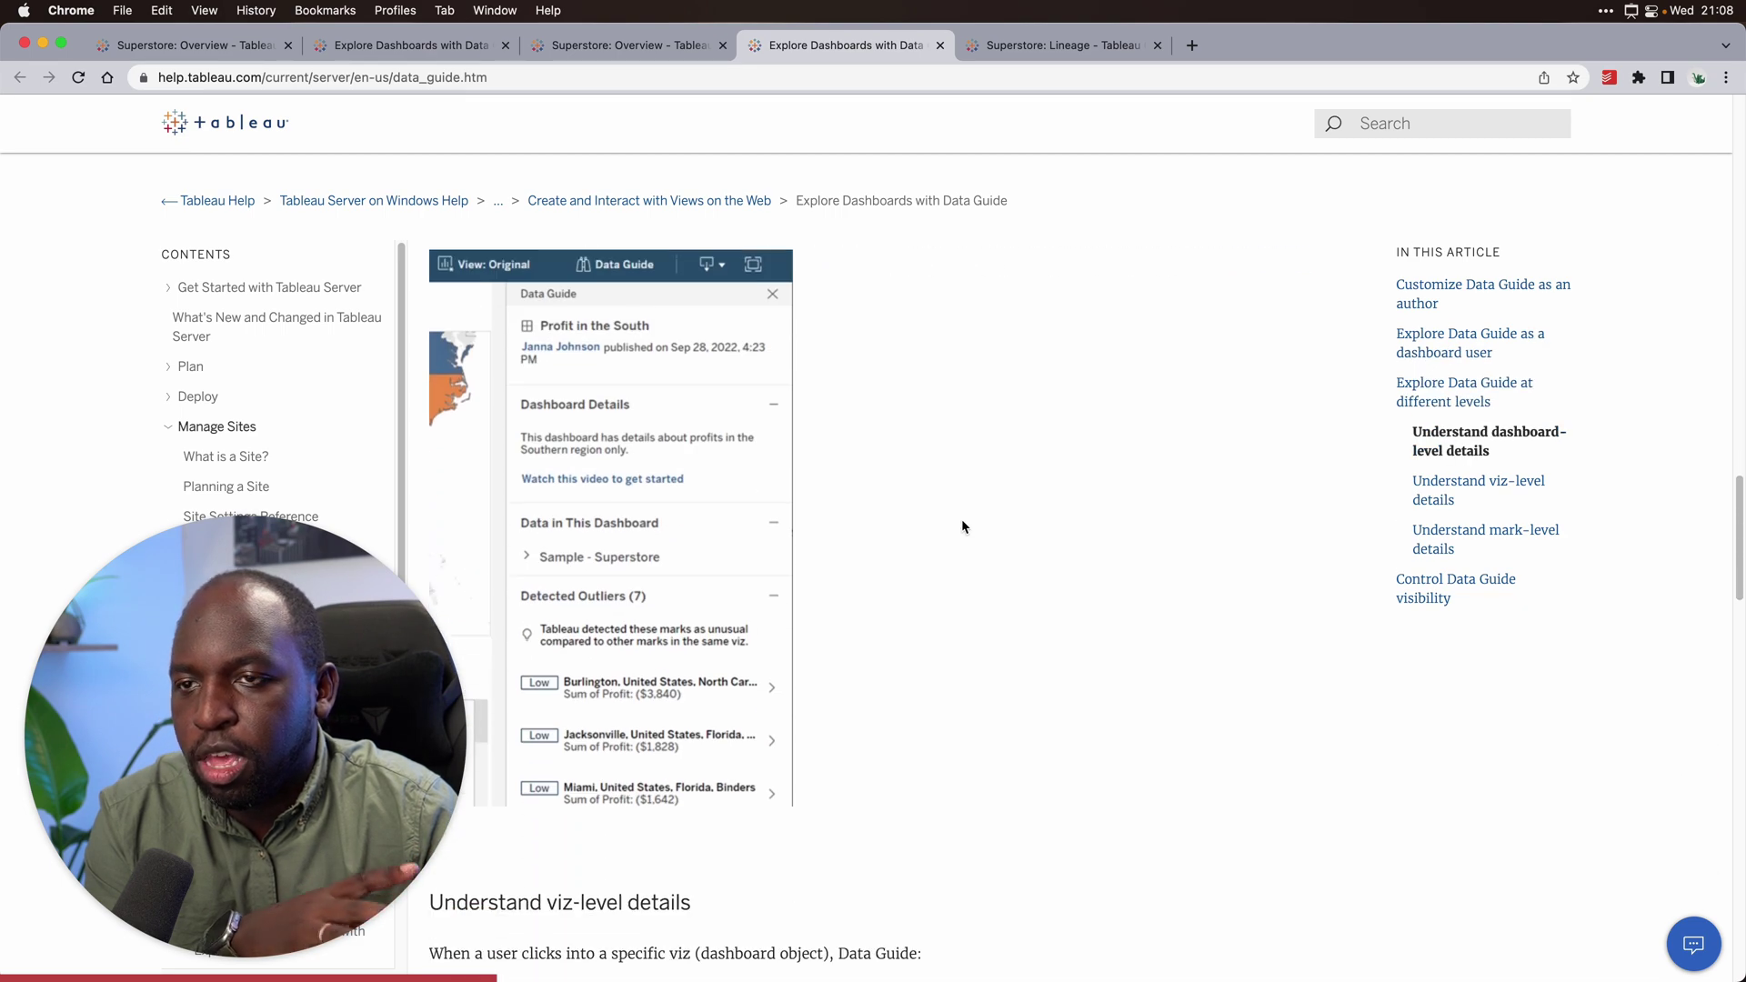
scroll(963, 526, "down", 10)
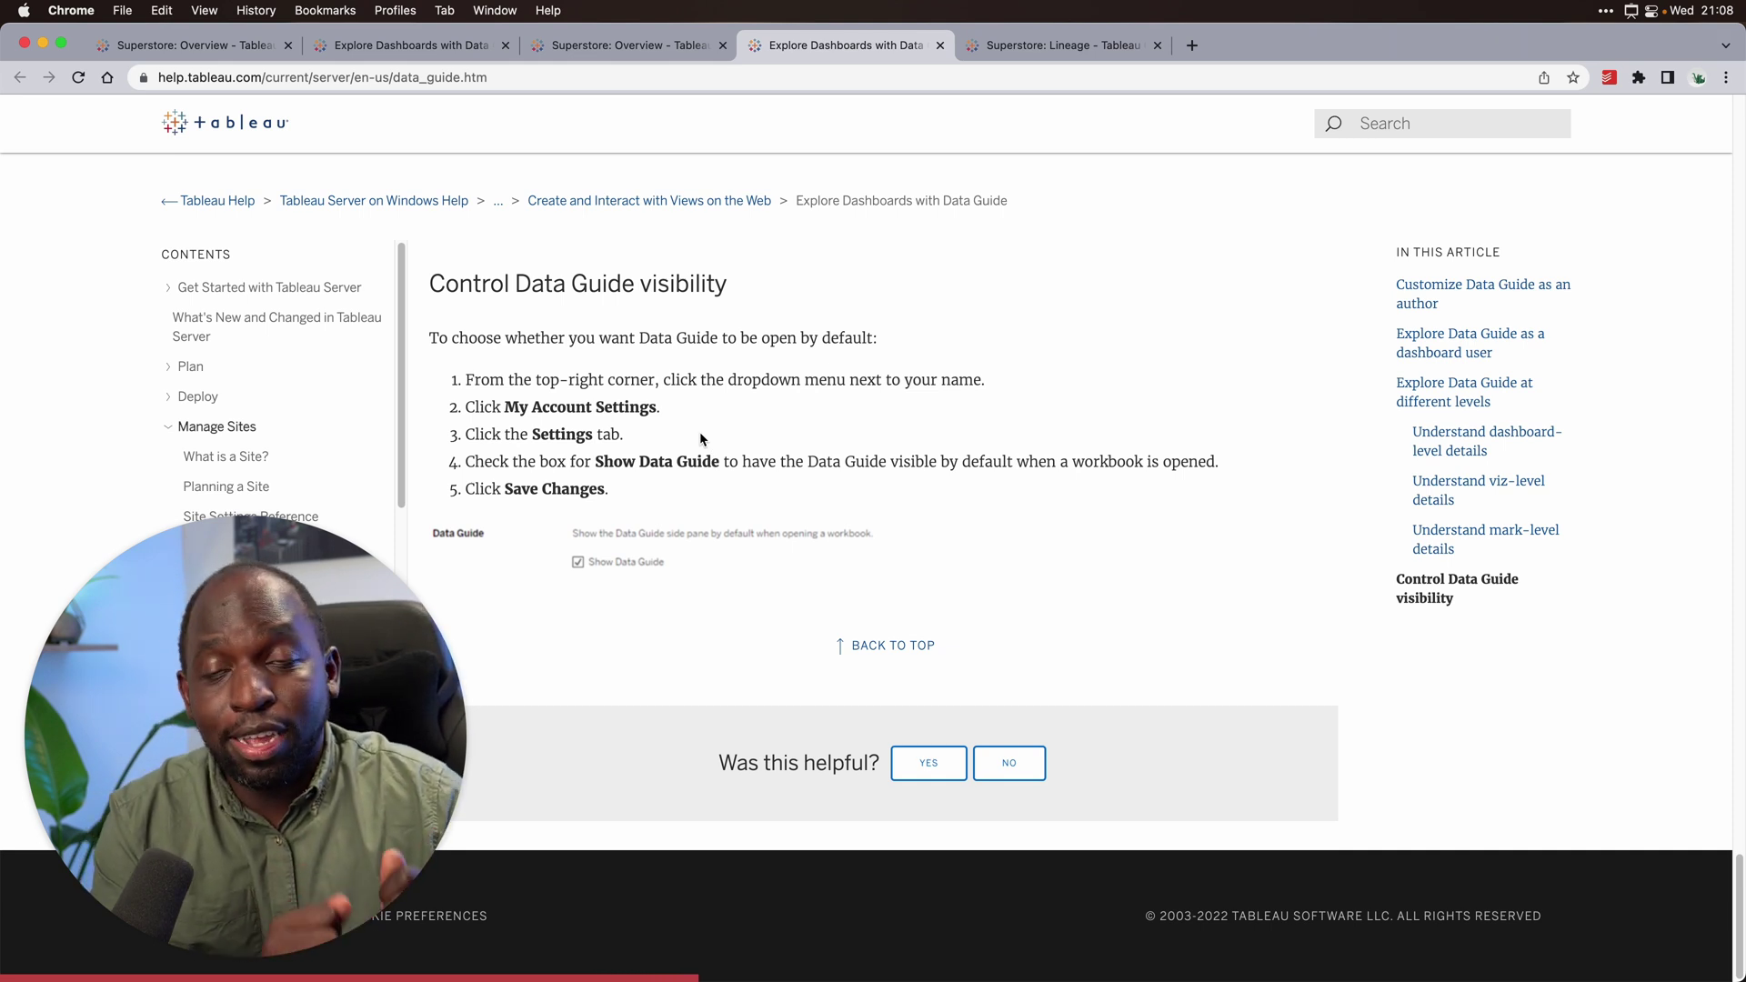
left_click(637, 45)
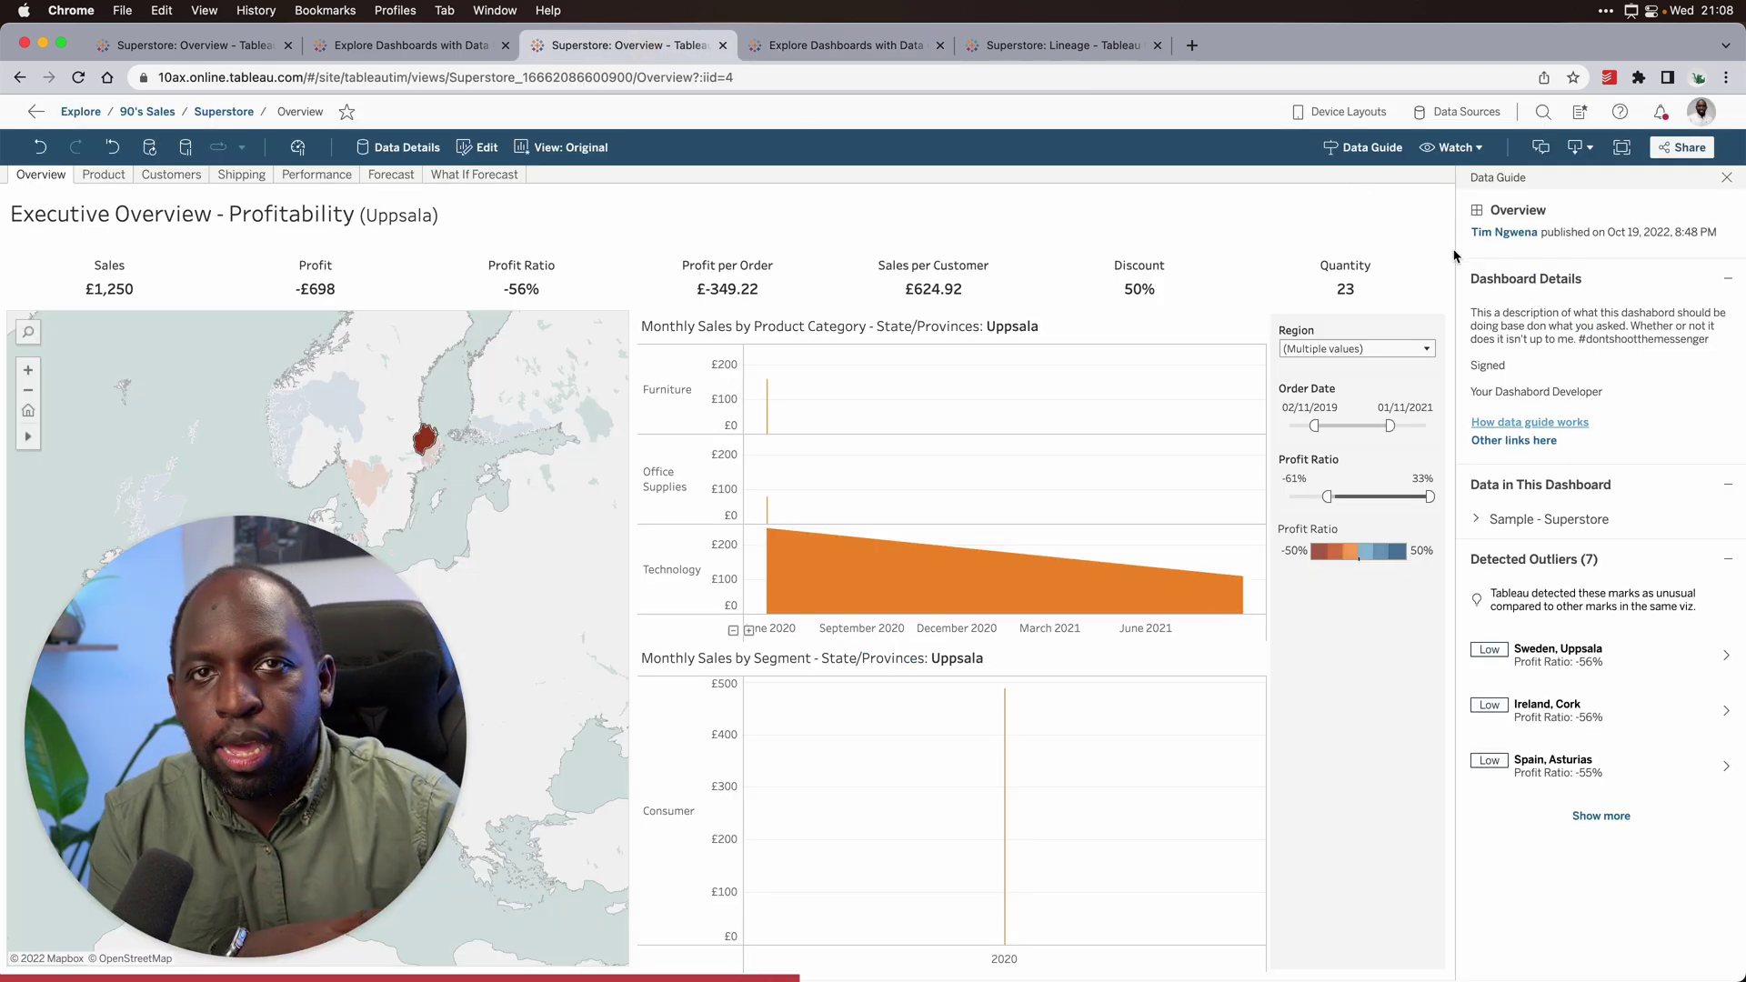
- Open the account settings page and search it for 'guide'
left_click(1702, 111)
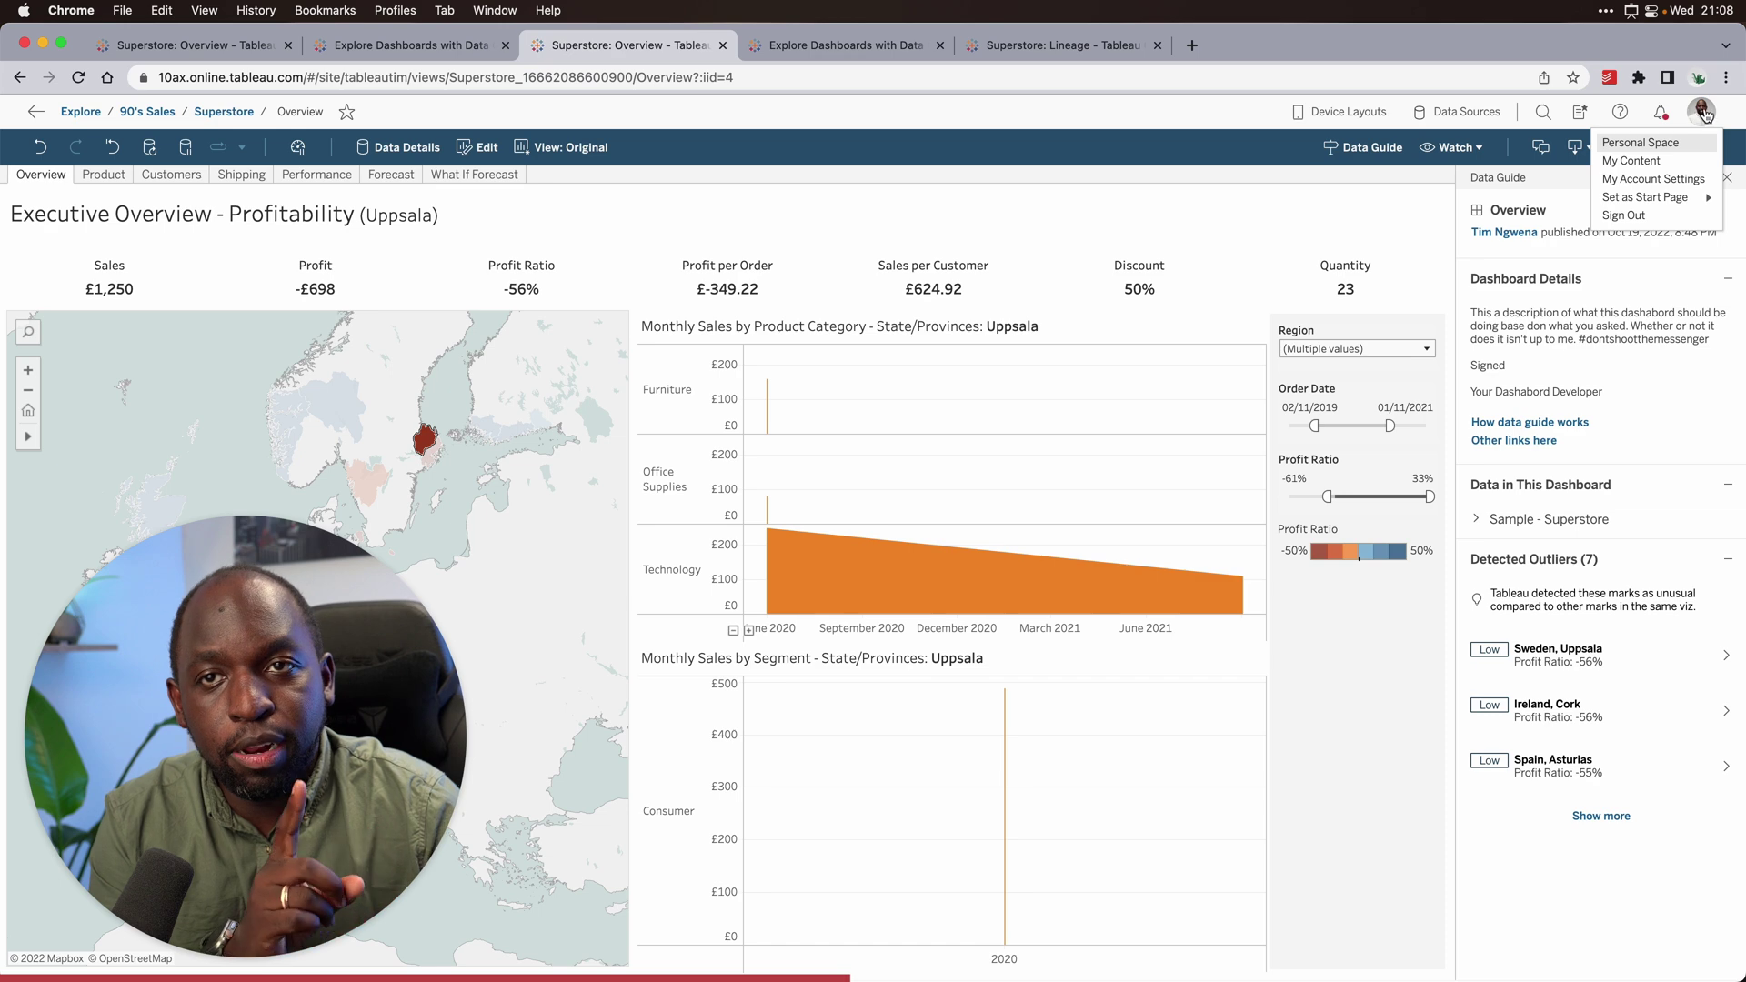
left_click(1677, 179)
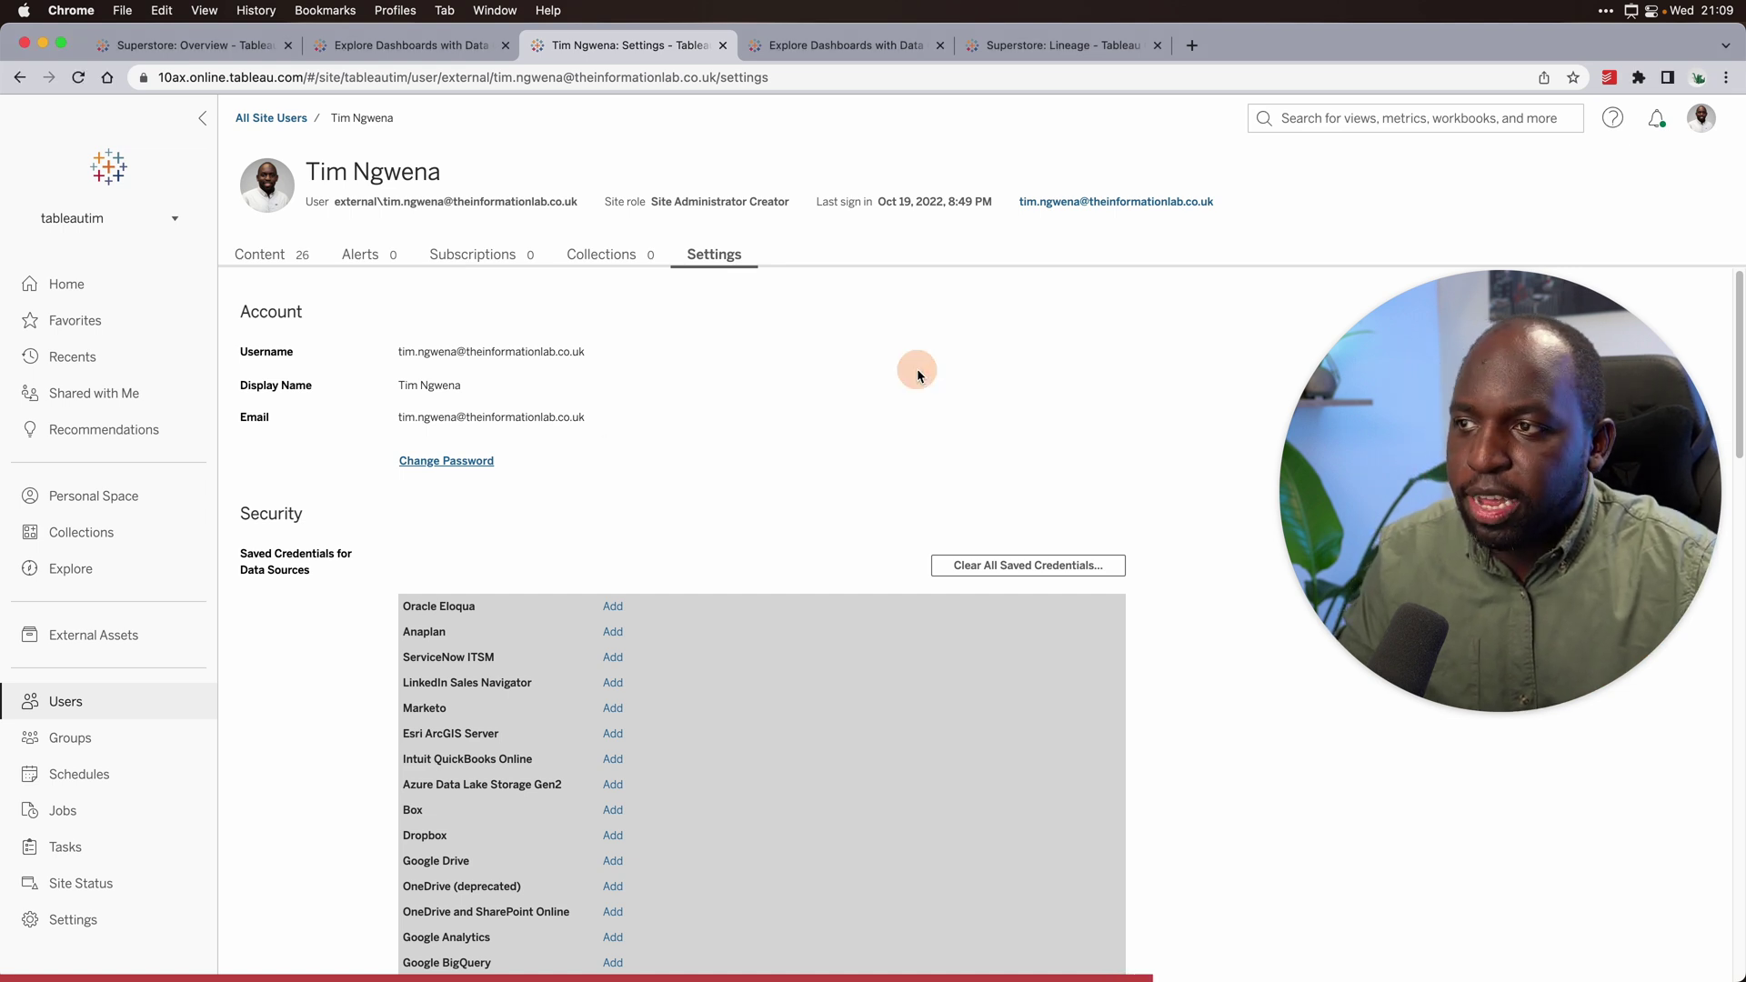
key("super+f")
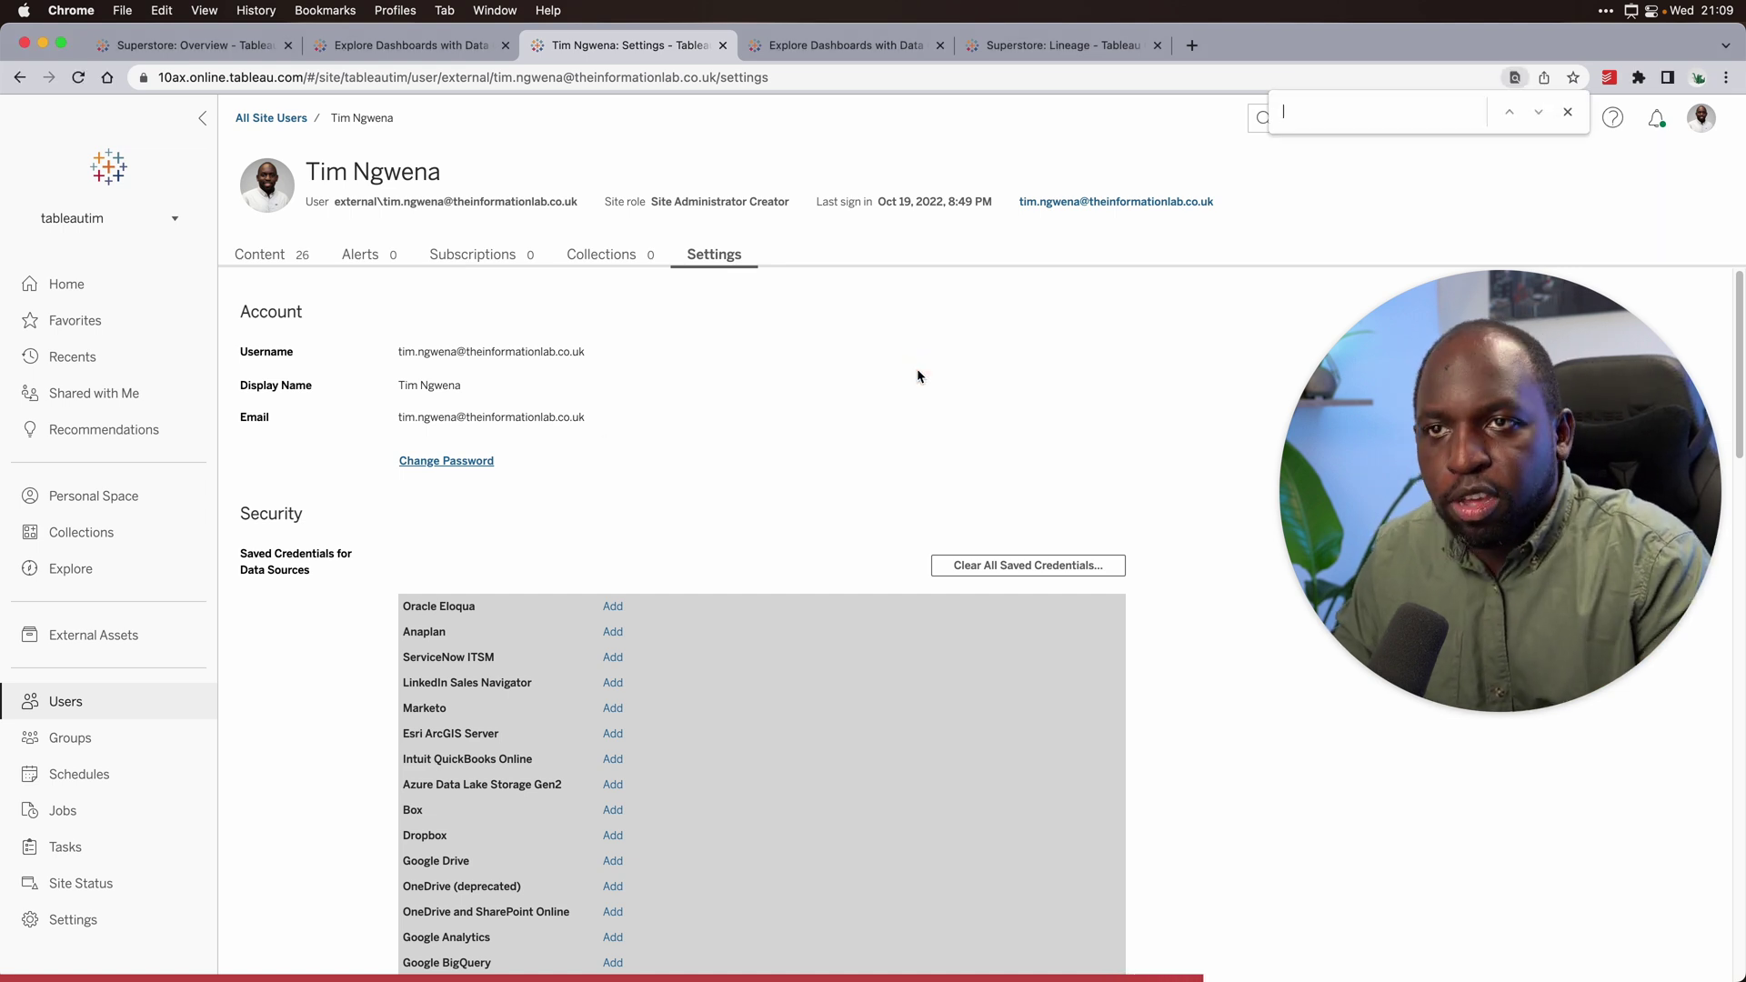
type("guide")
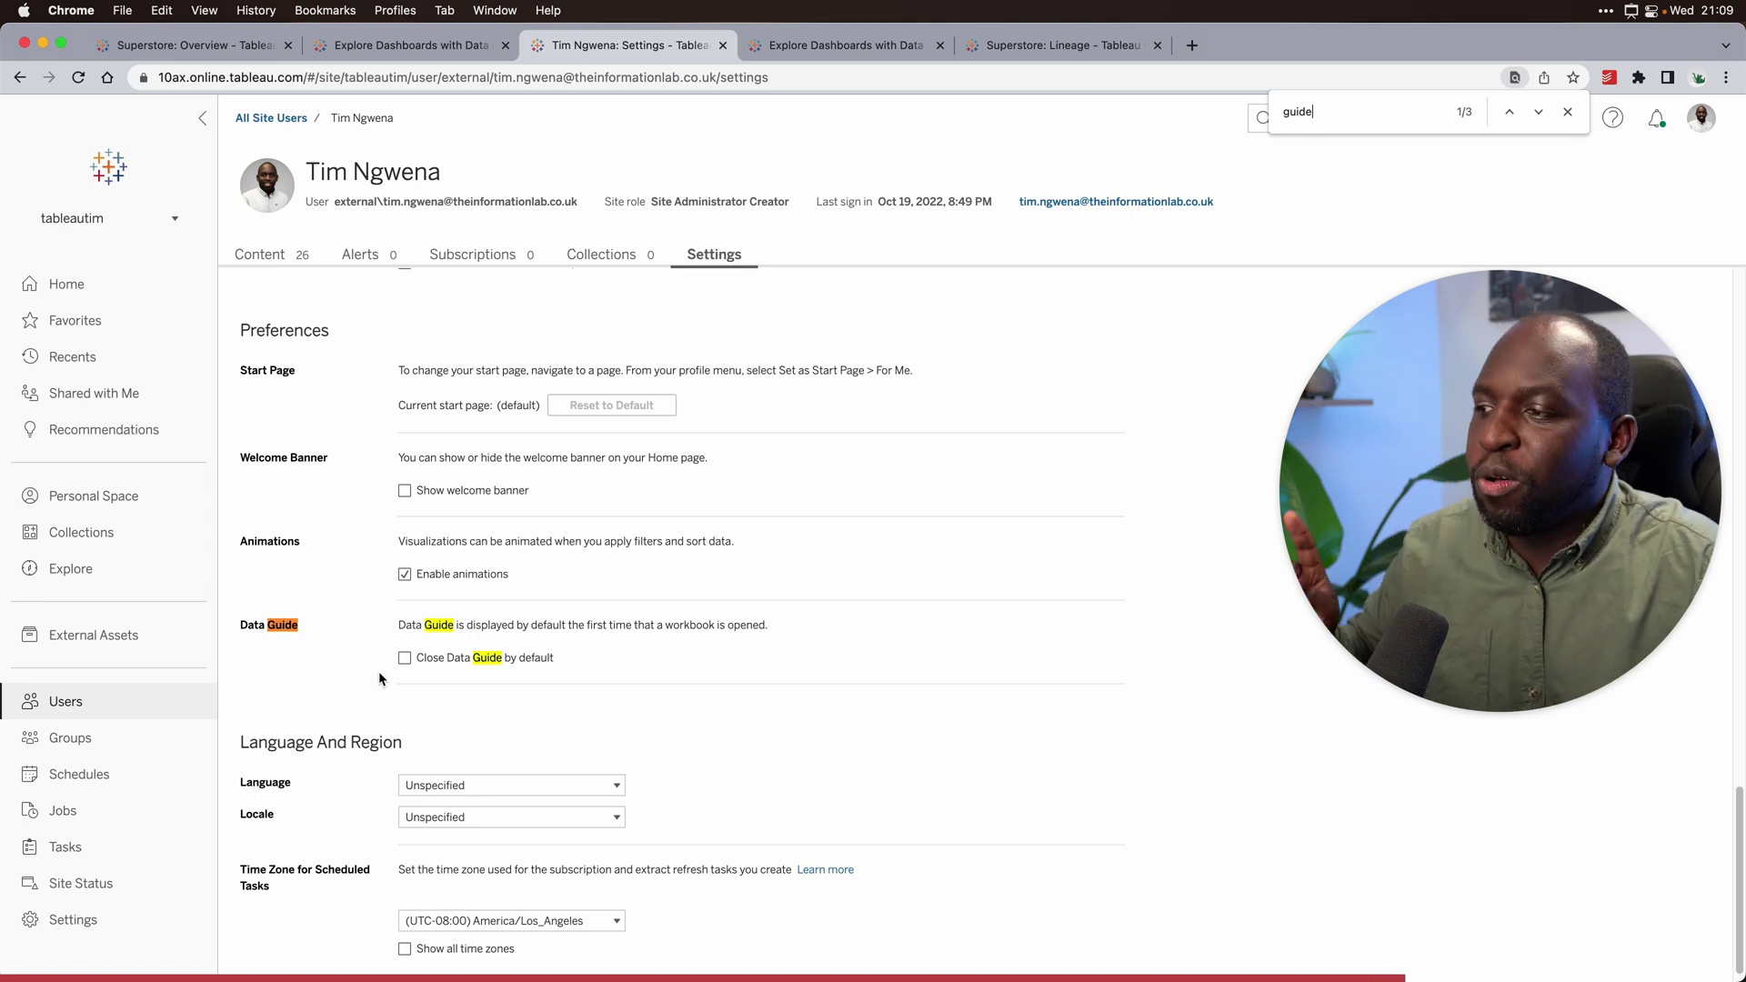
- Enable 'Close Data Guide by default' under Preferences and save the change
left_click(405, 658)
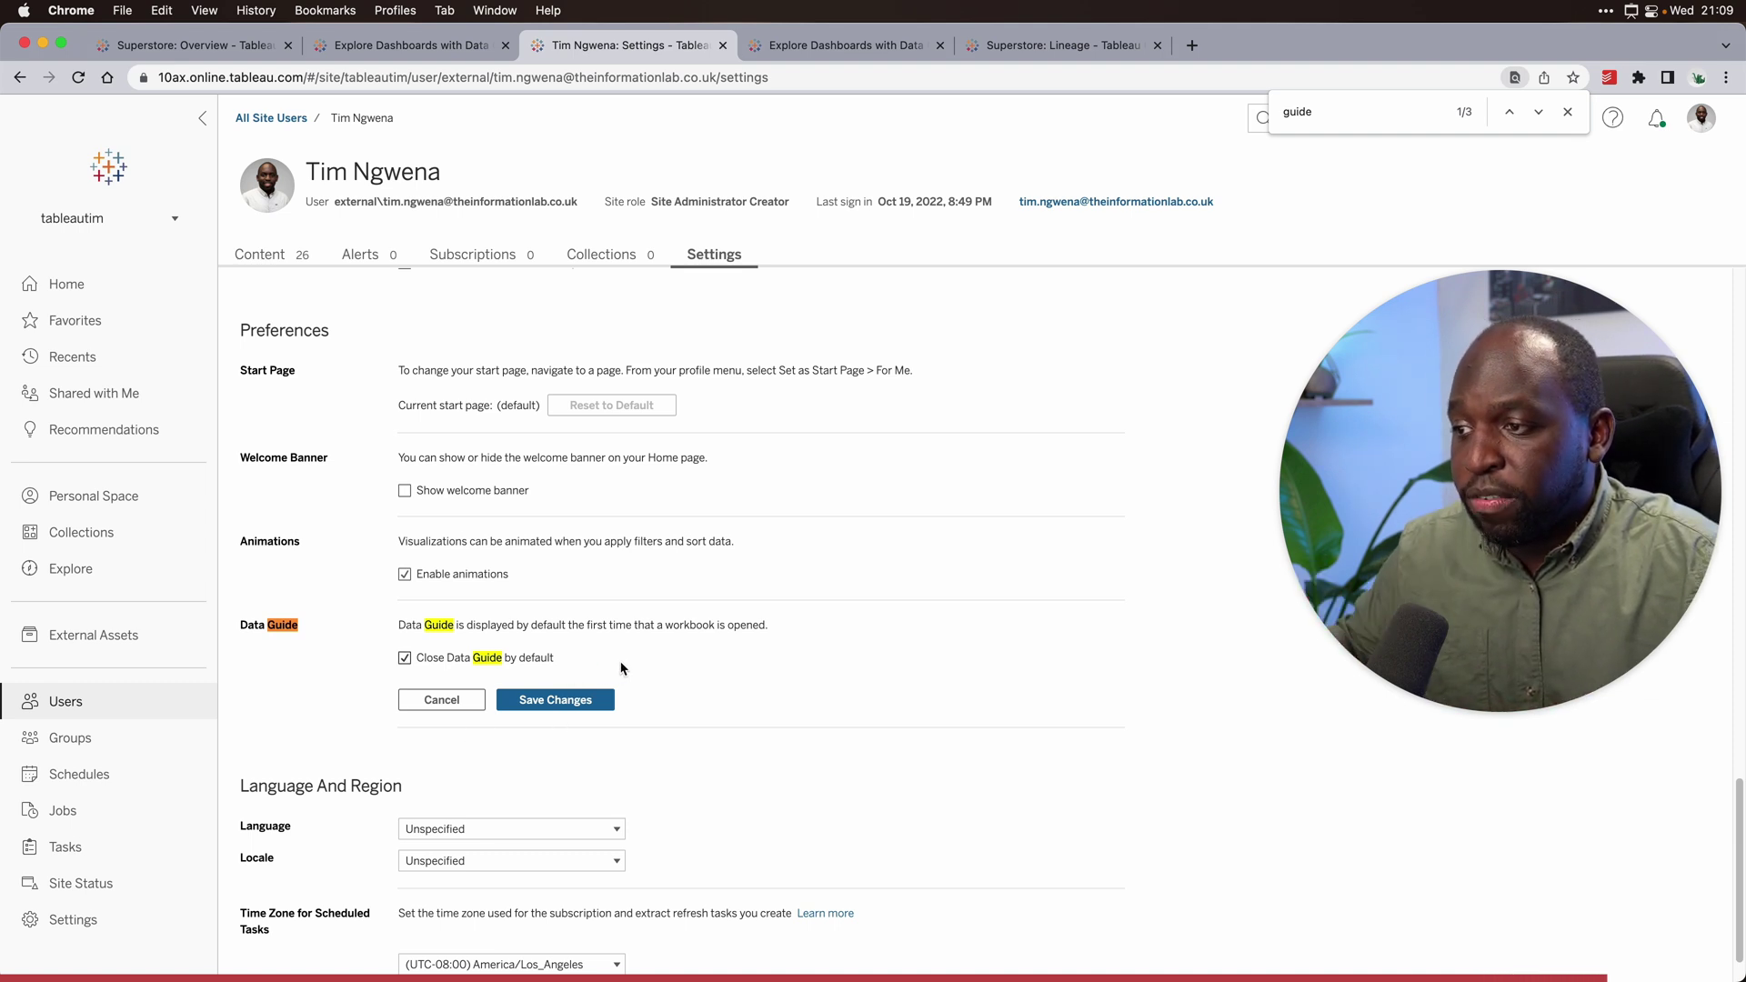
left_click(574, 702)
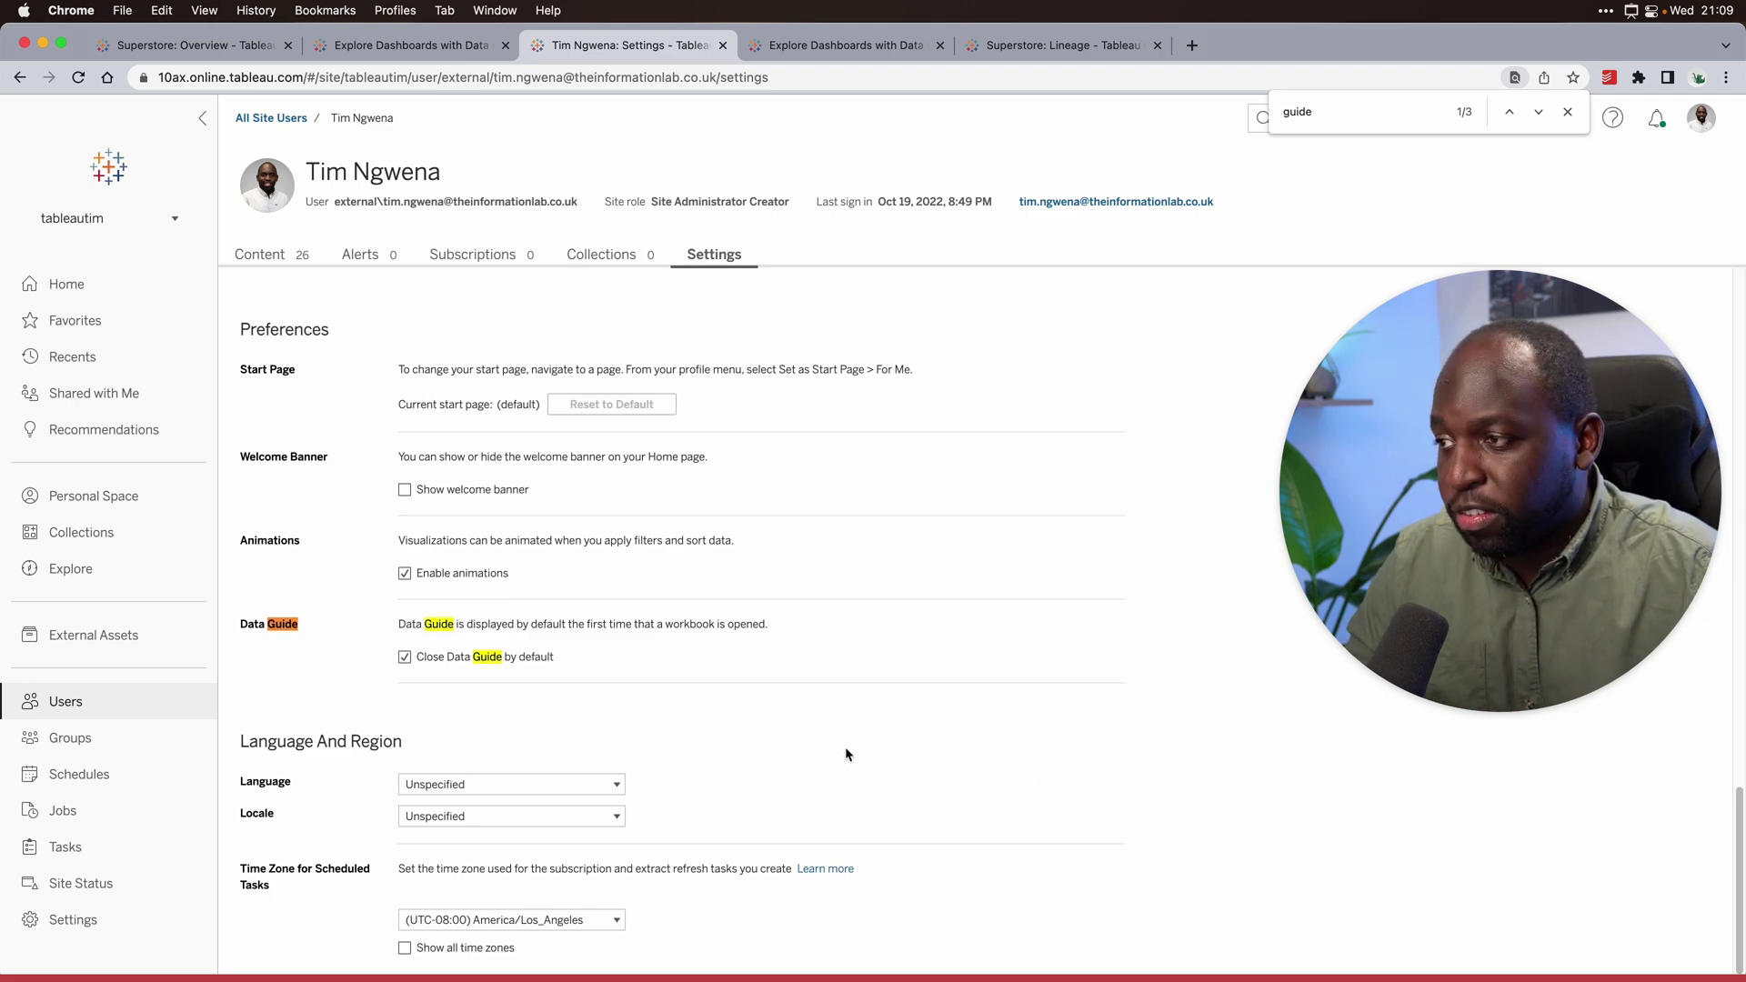
scroll(846, 753, "down", 1)
scroll(845, 753, "up", 10)
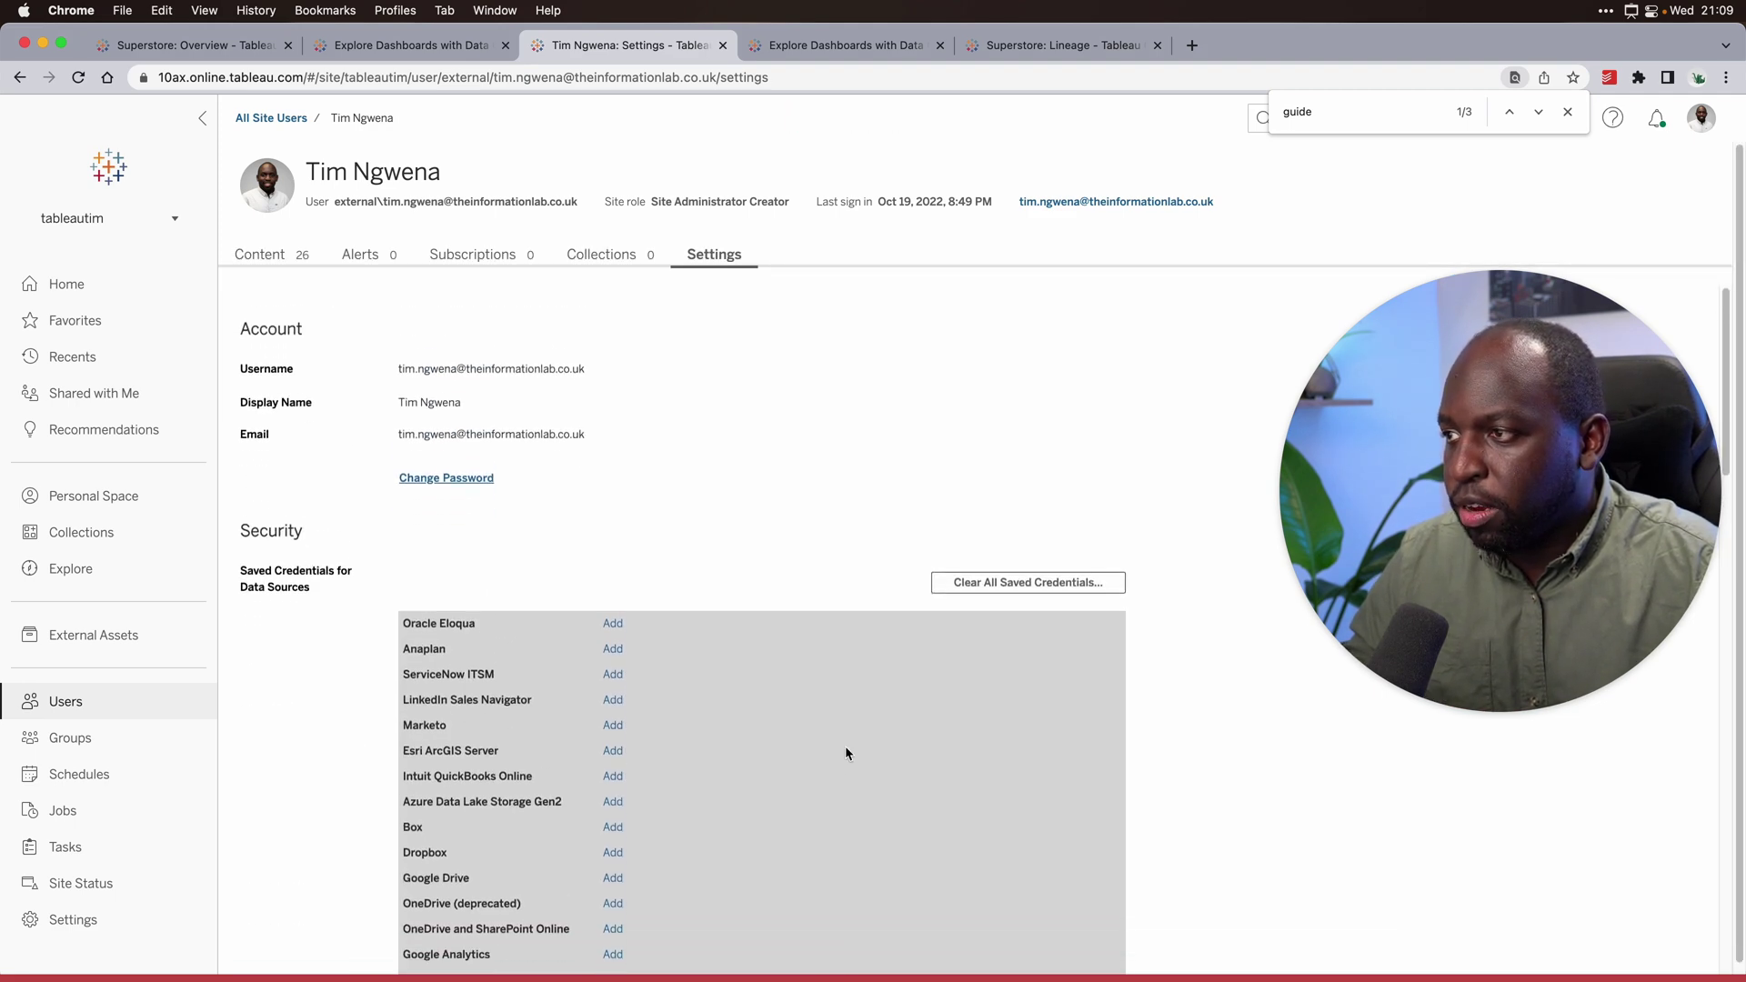
scroll(846, 754, "down", 5)
scroll(844, 753, "down", 6)
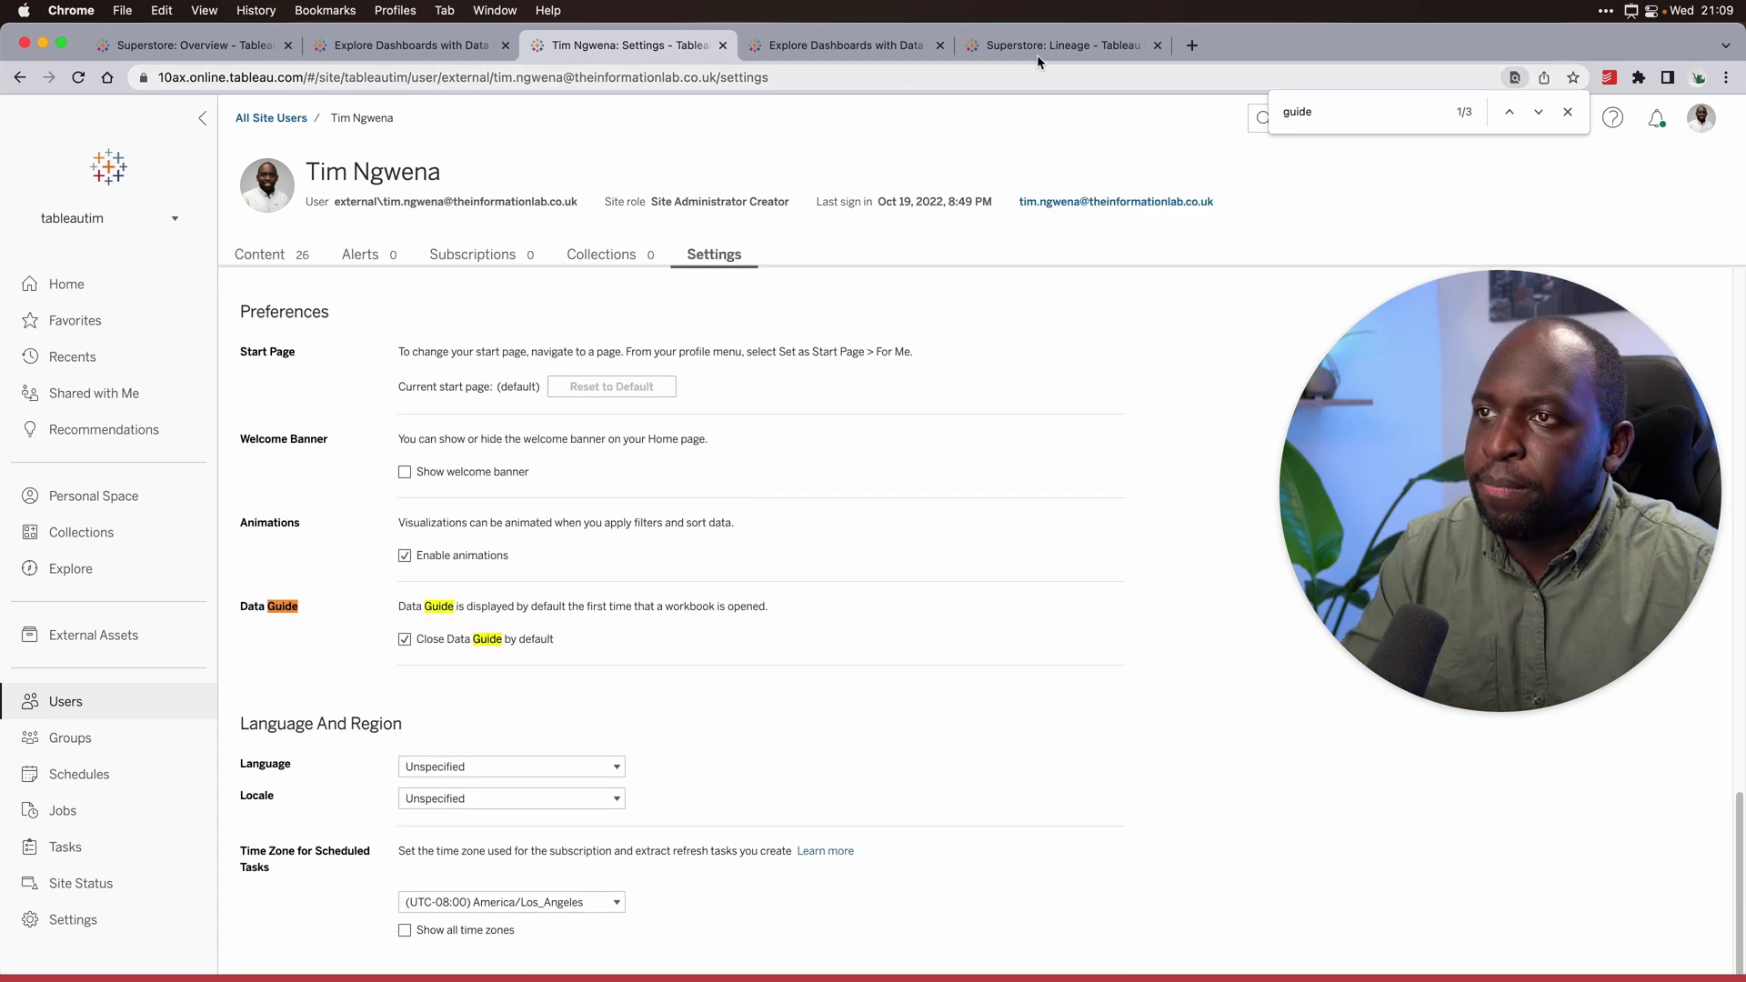
left_click(826, 48)
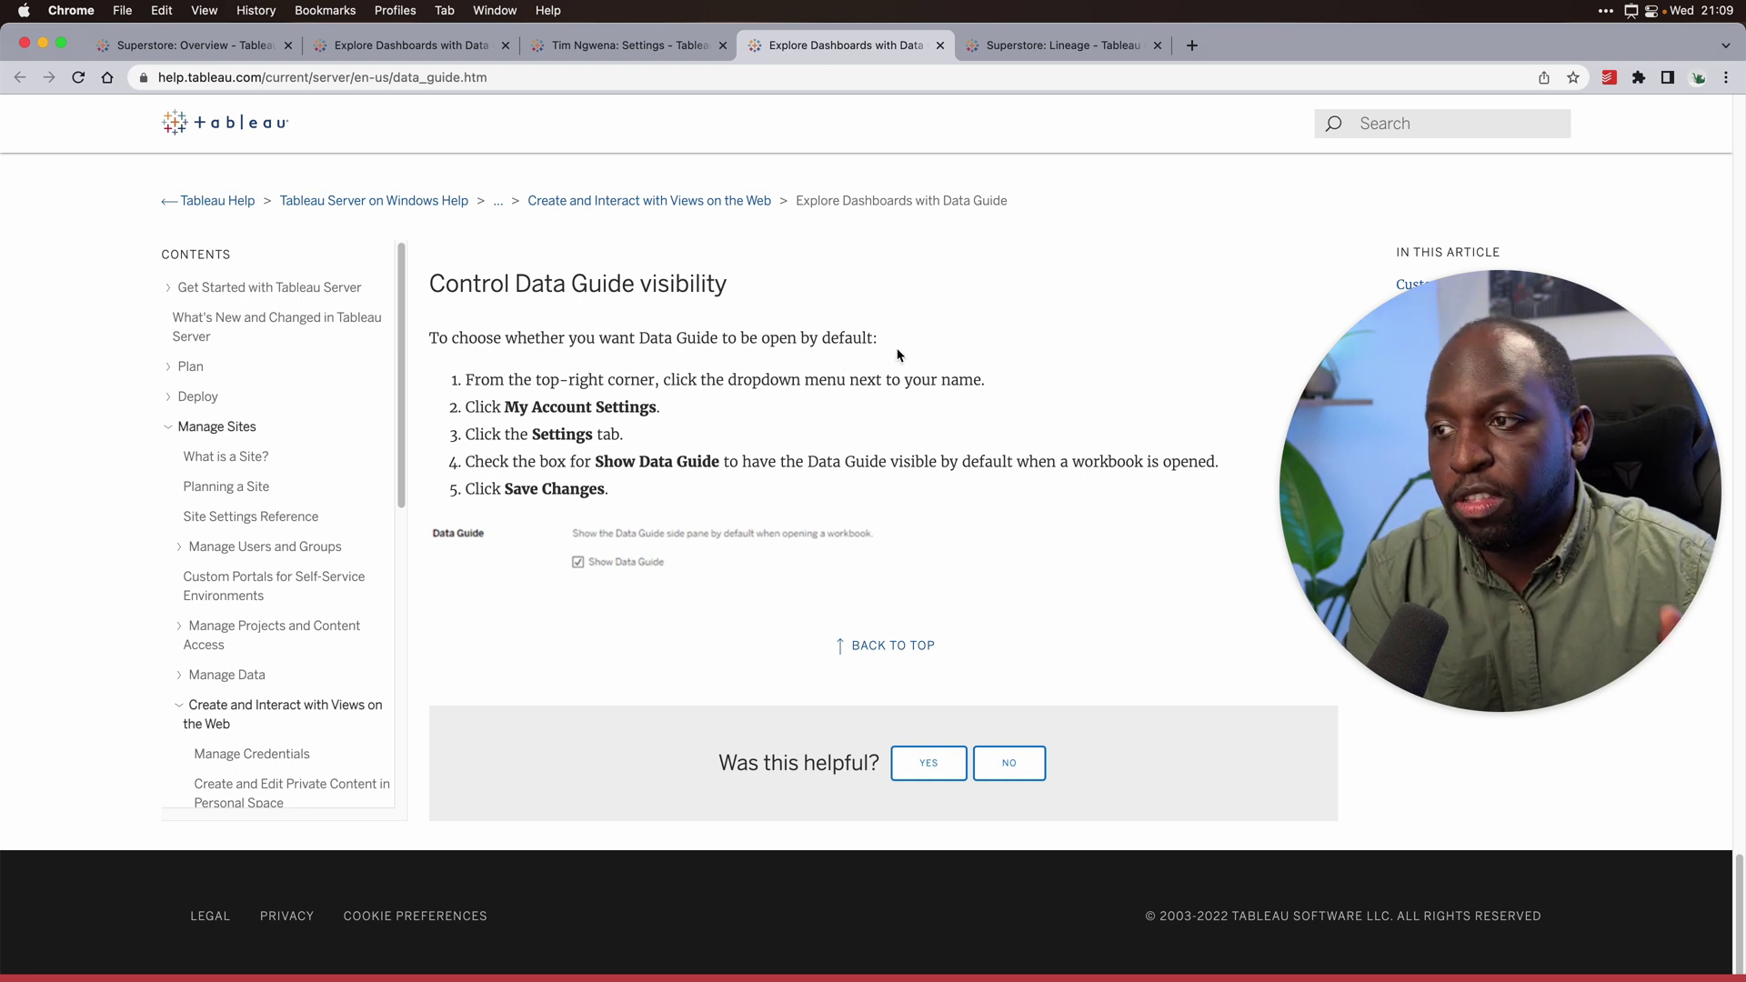
scroll(831, 305, "up", 5)
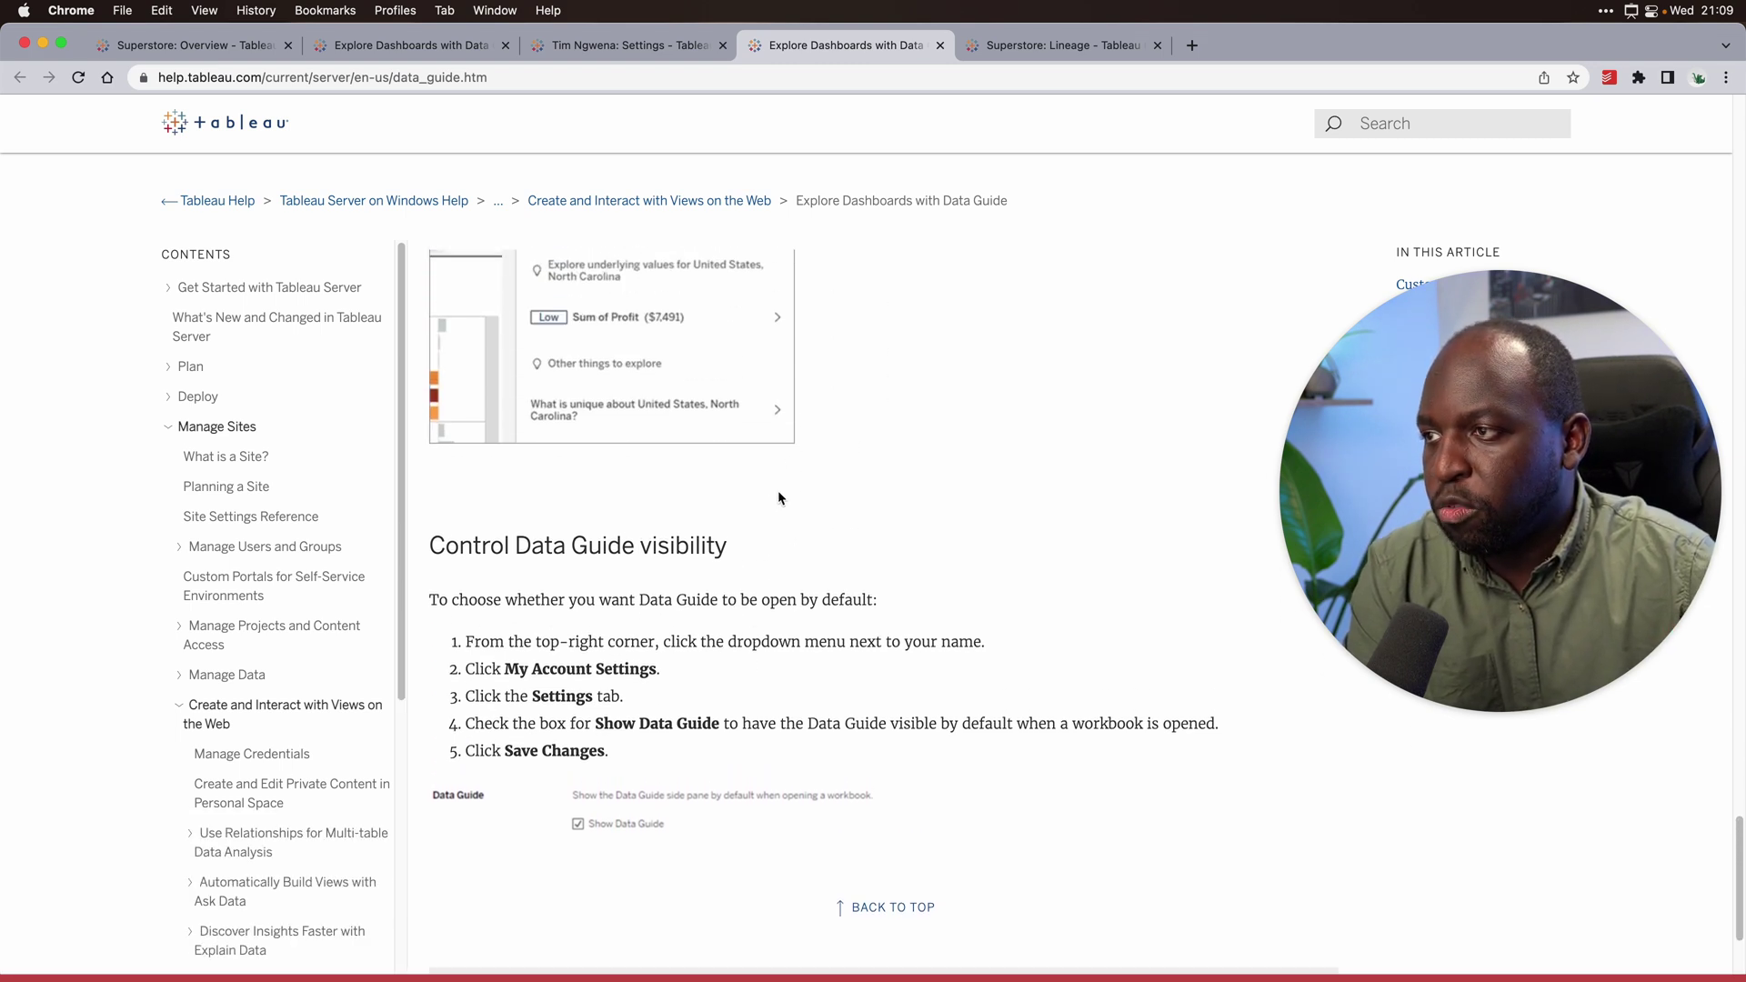
scroll(784, 502, "up", 2)
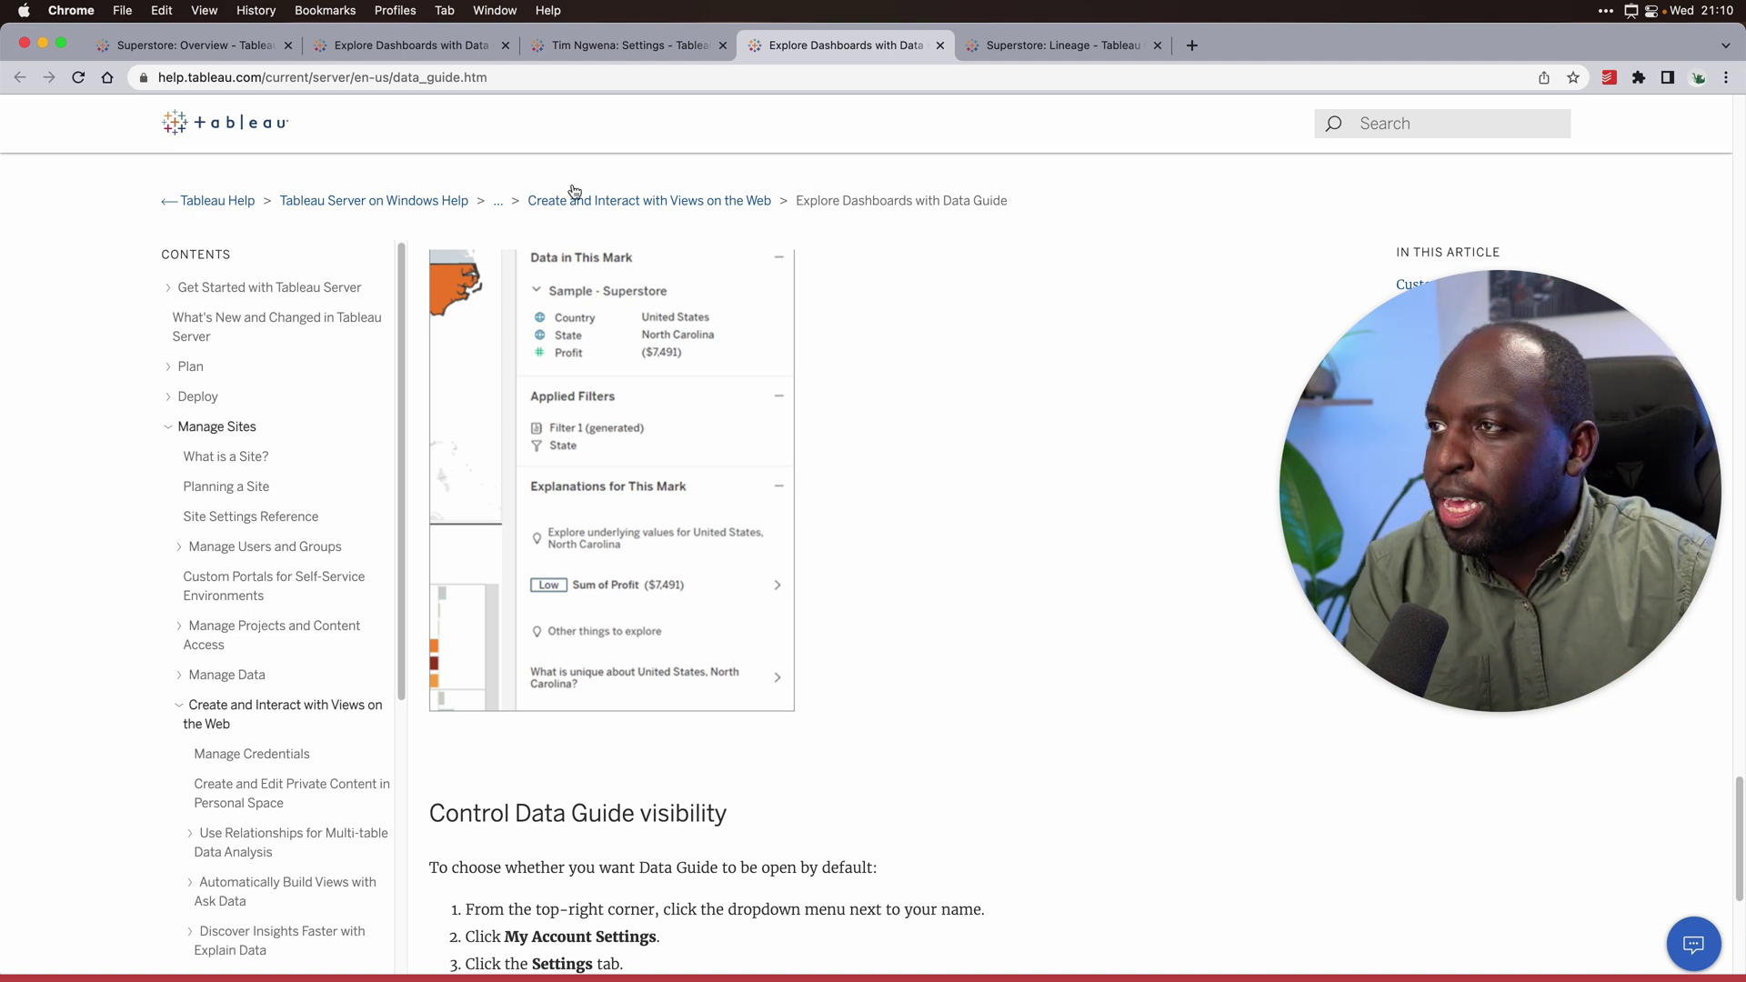
left_click(602, 46)
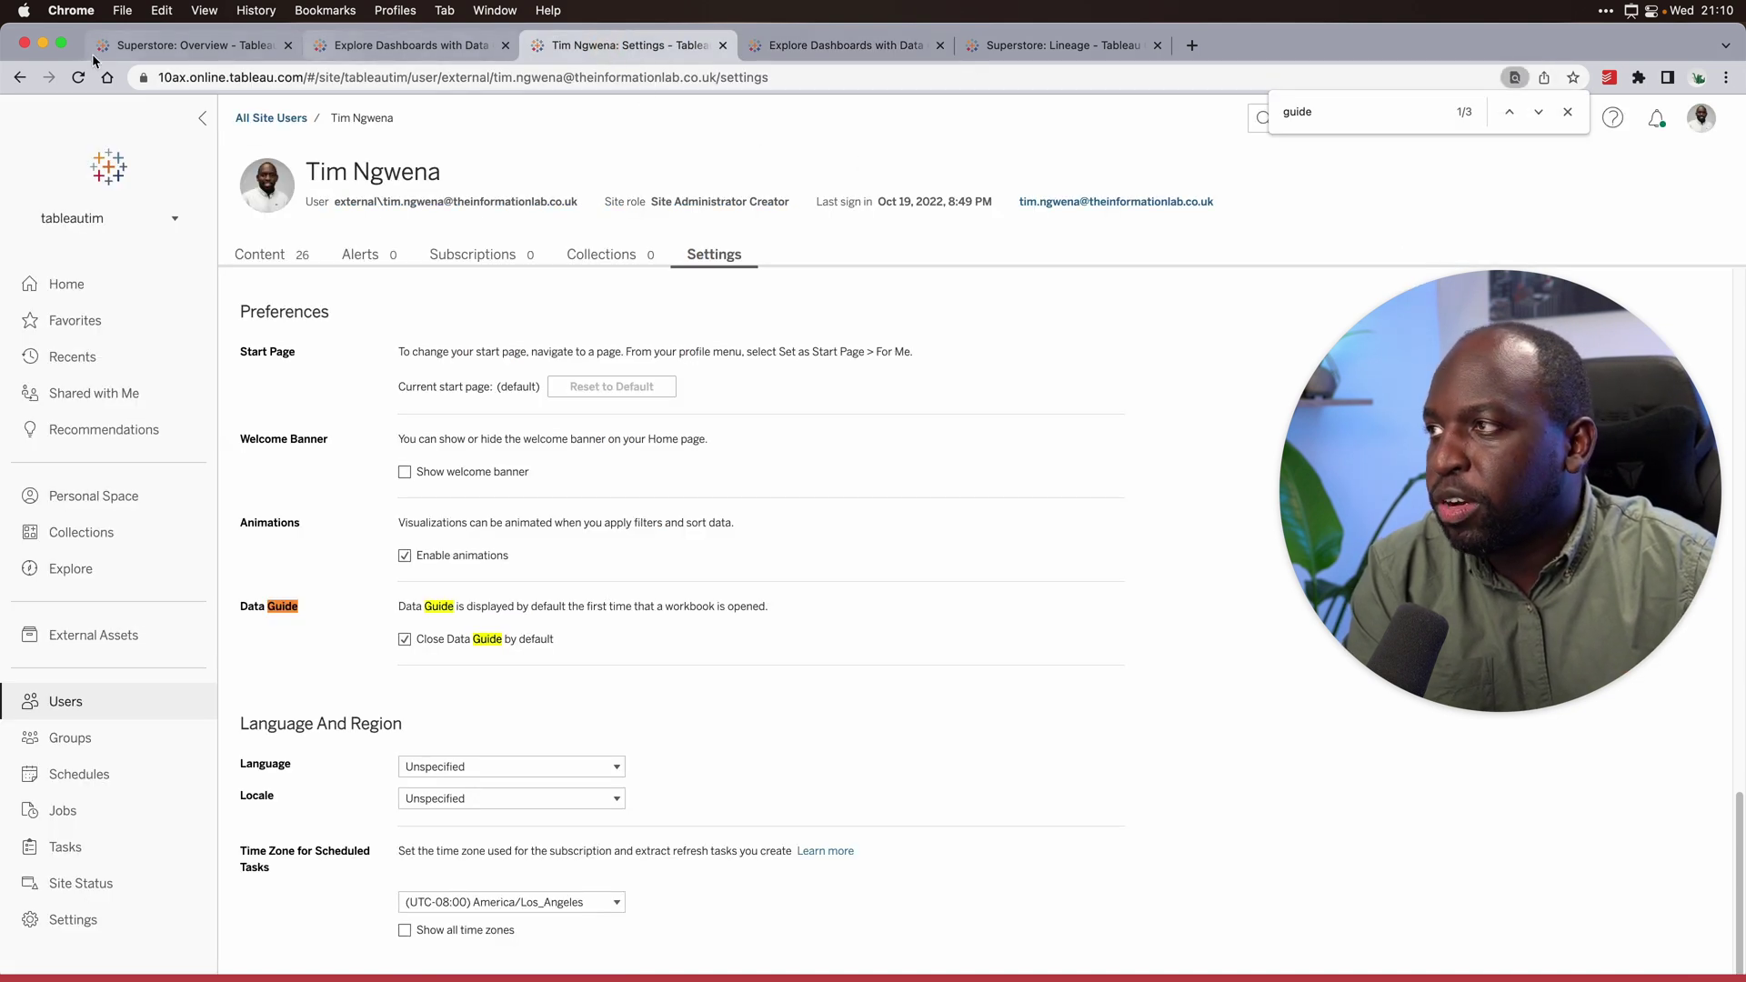
- Open the Overview Data Guide, browse its sections, and explain the Sweden, Uppsala -56% profit ratio outlier
left_click(19, 78)
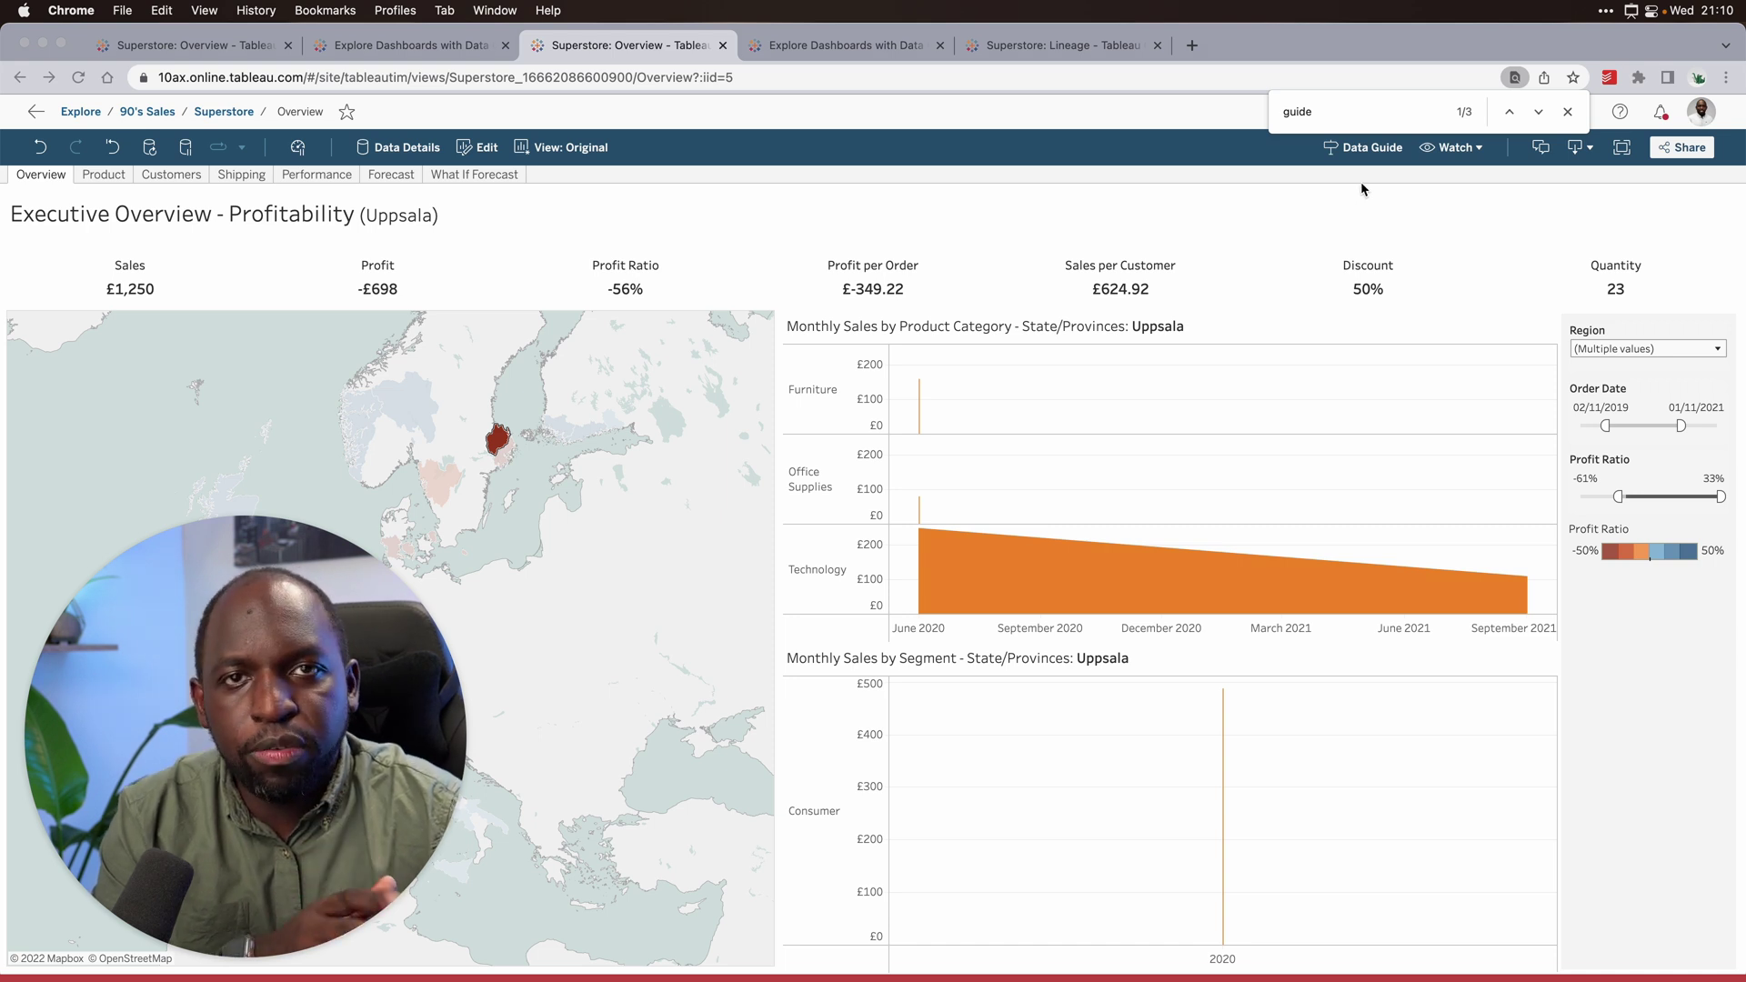
left_click(1367, 147)
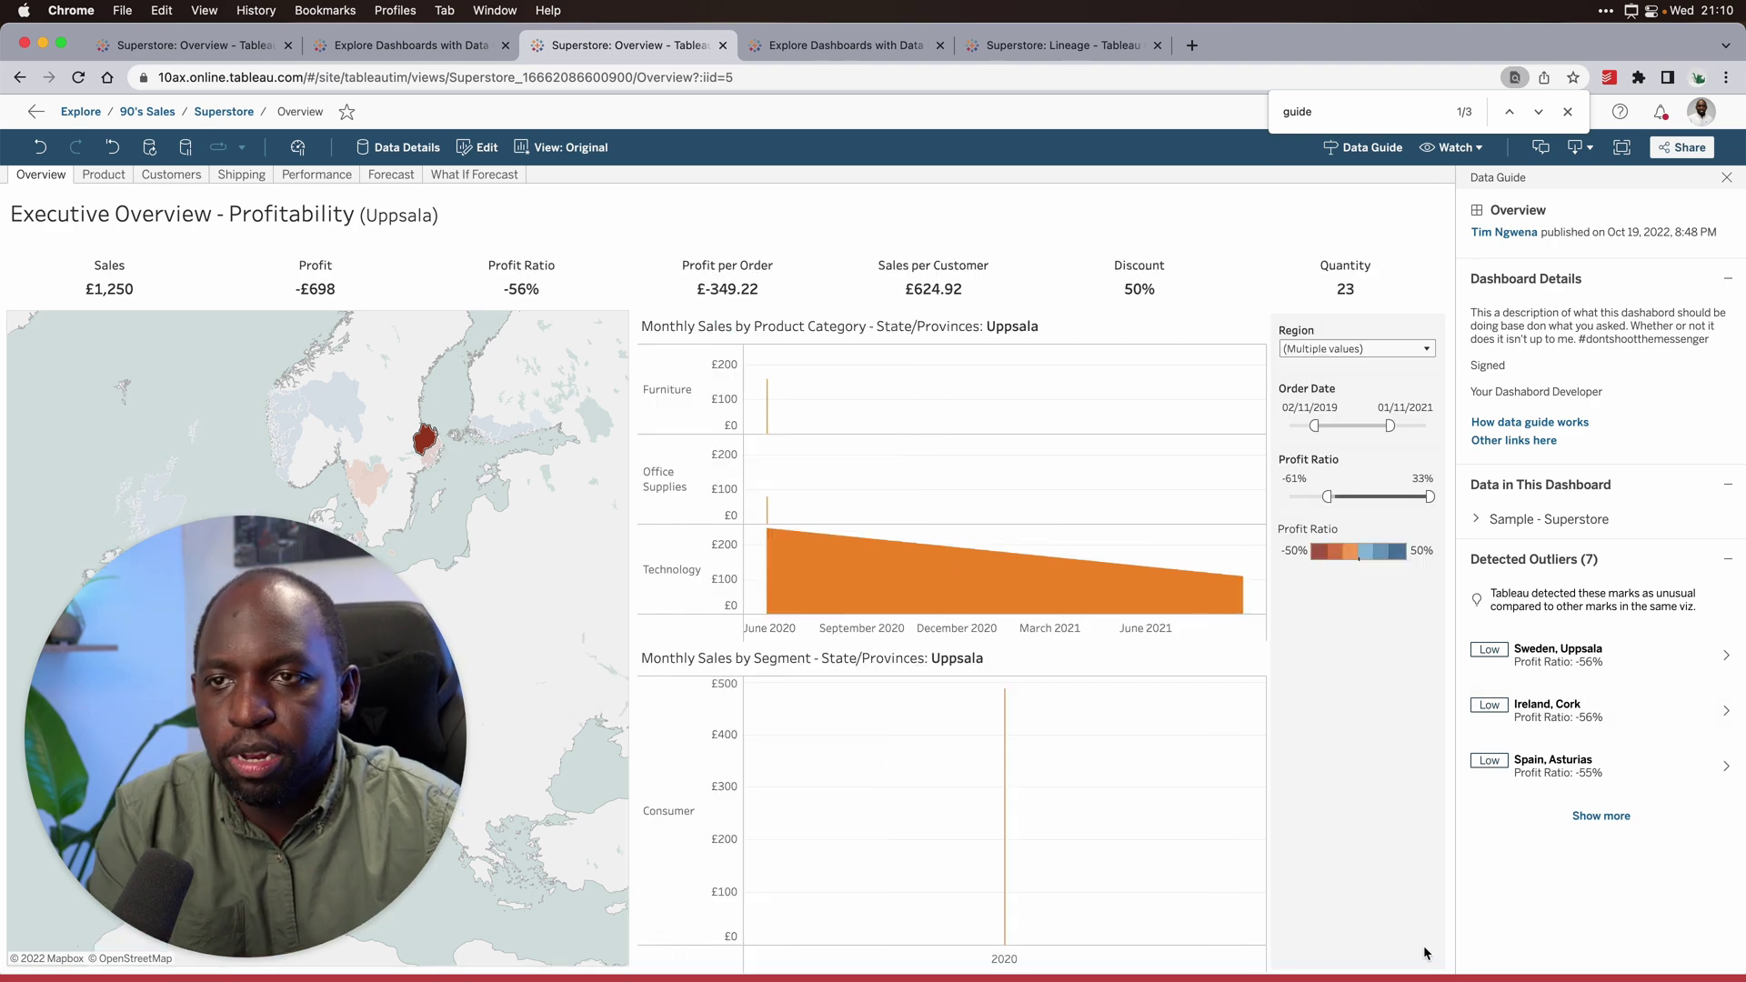
left_click(1728, 282)
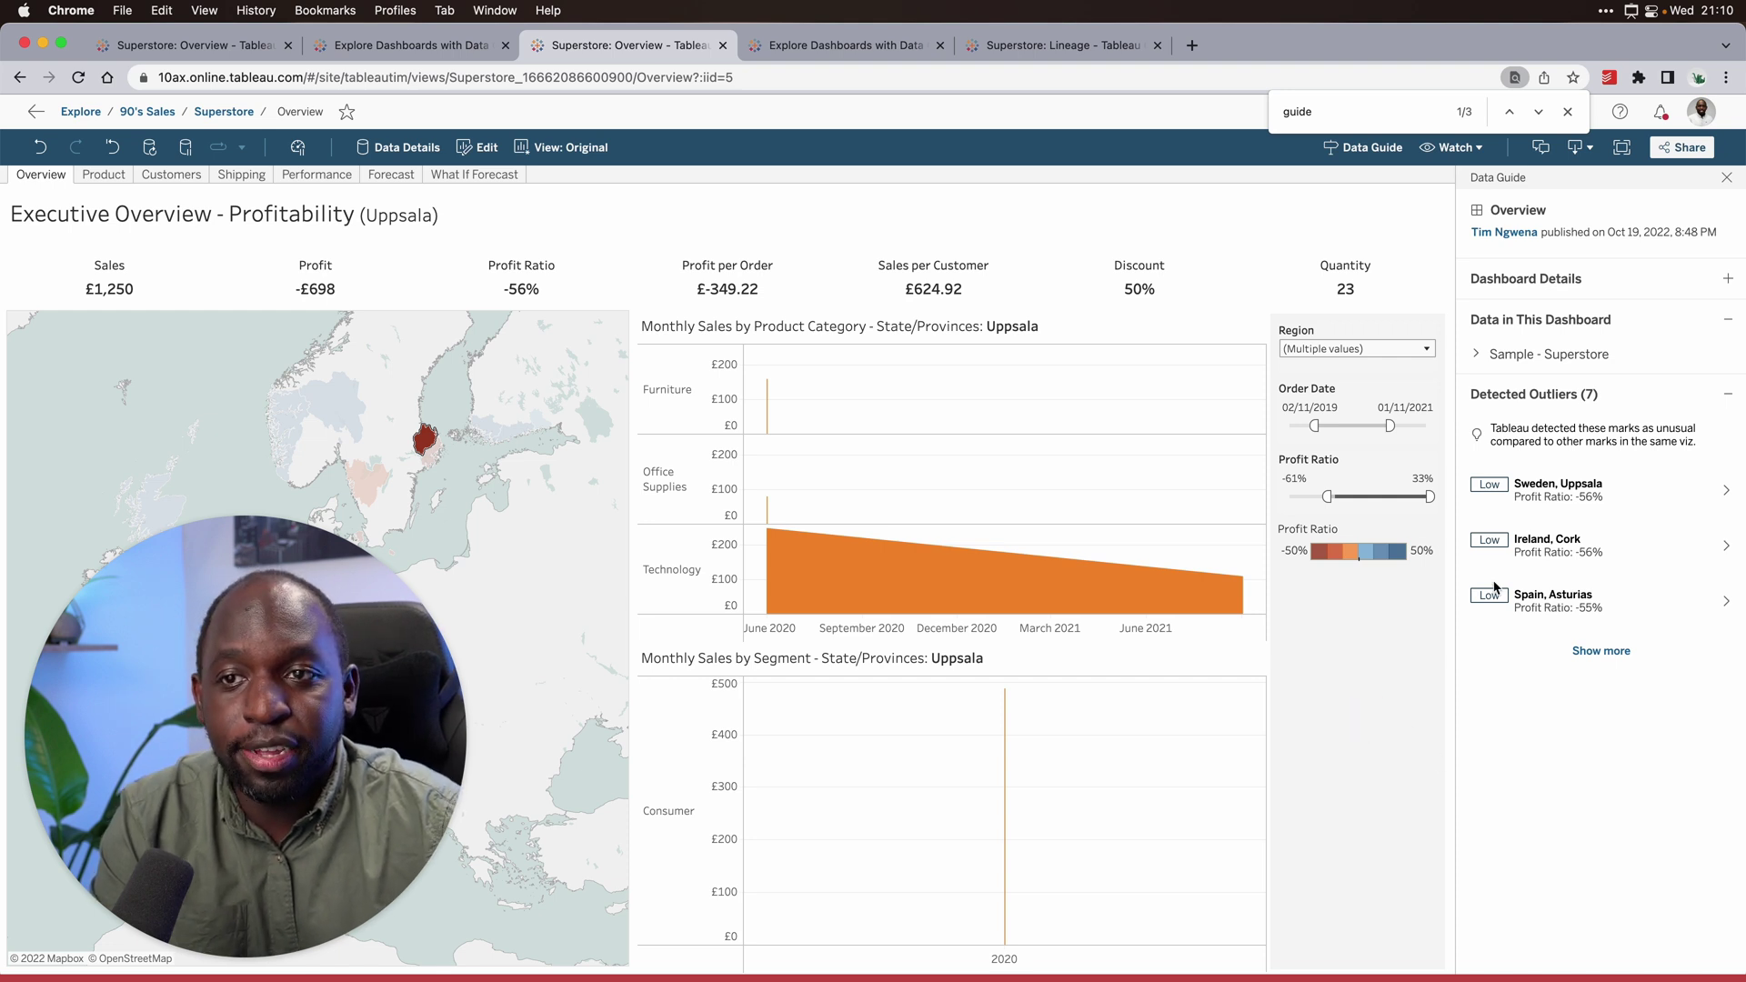
left_click(1476, 356)
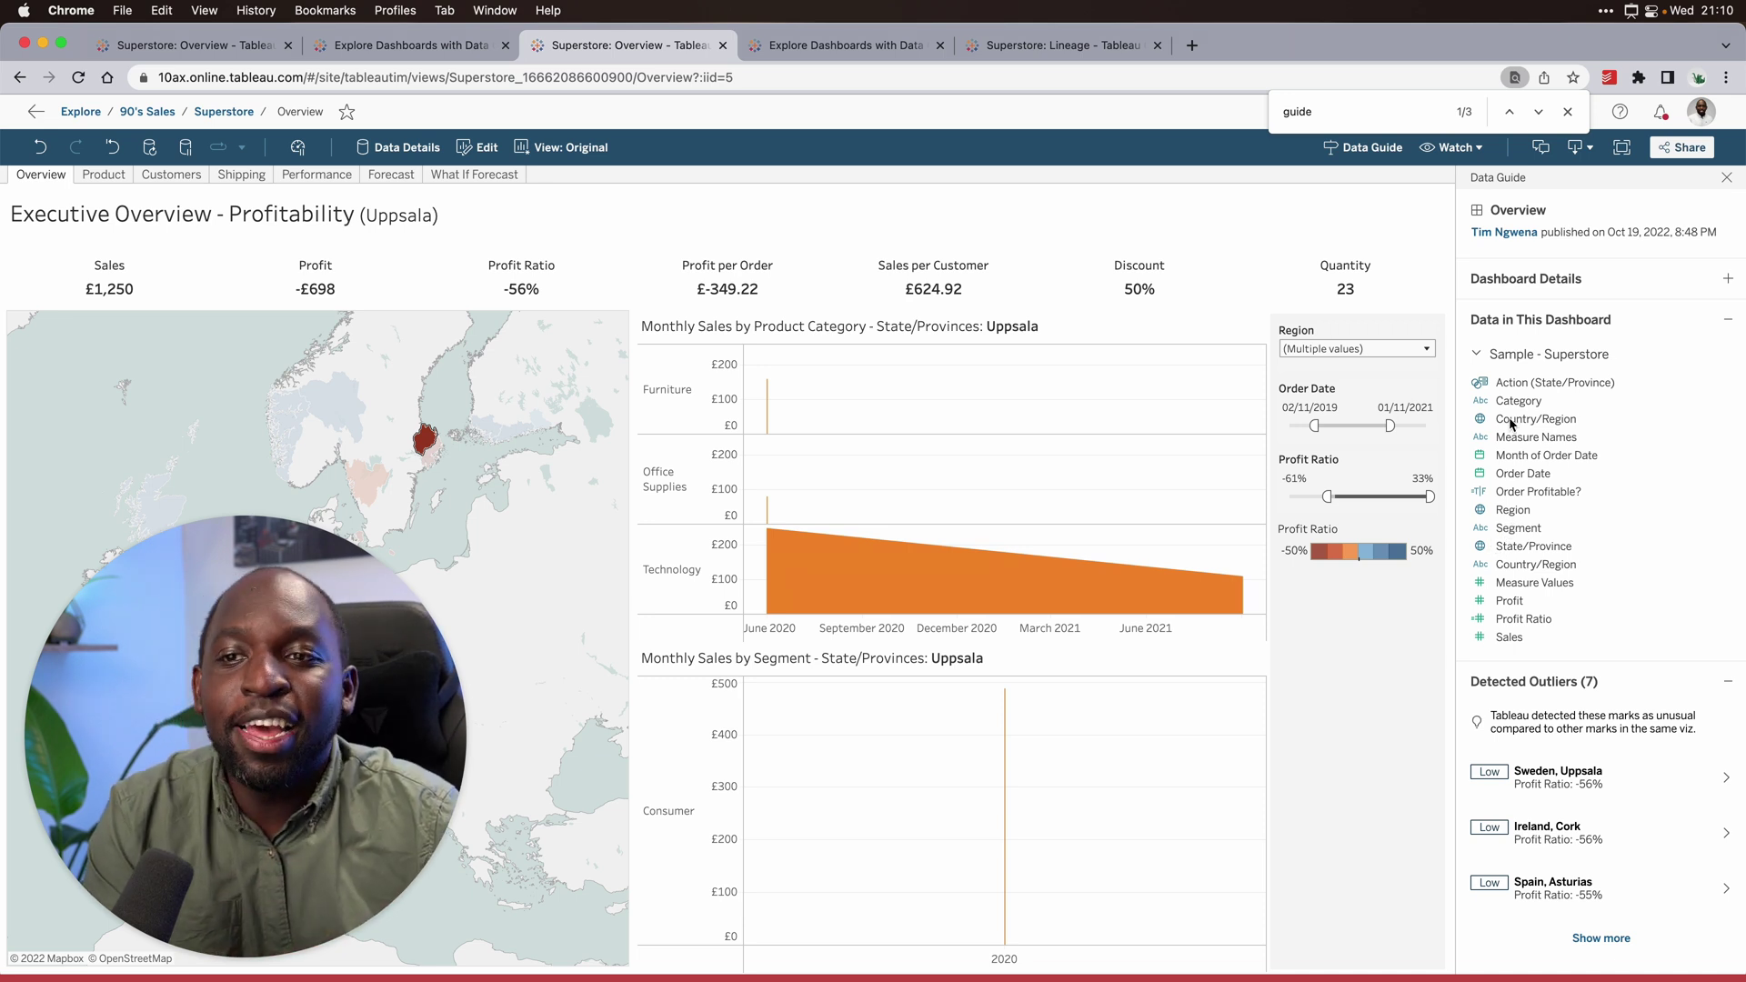
left_click(1478, 356)
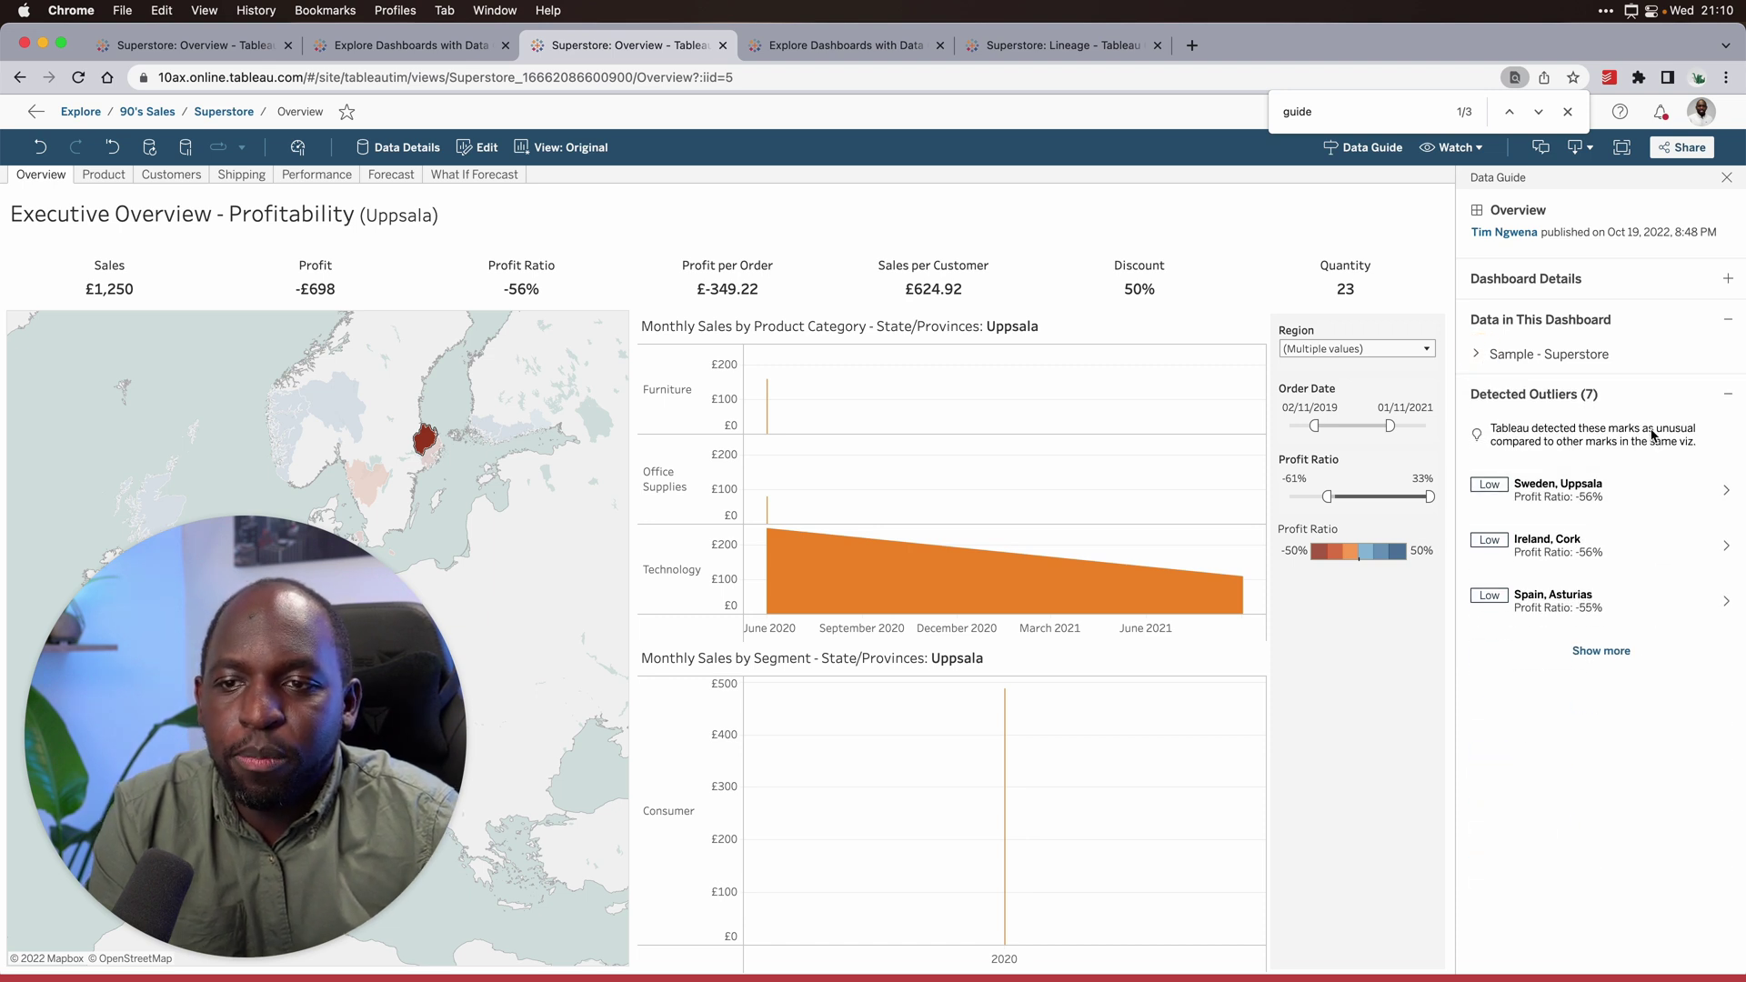
left_click(1601, 654)
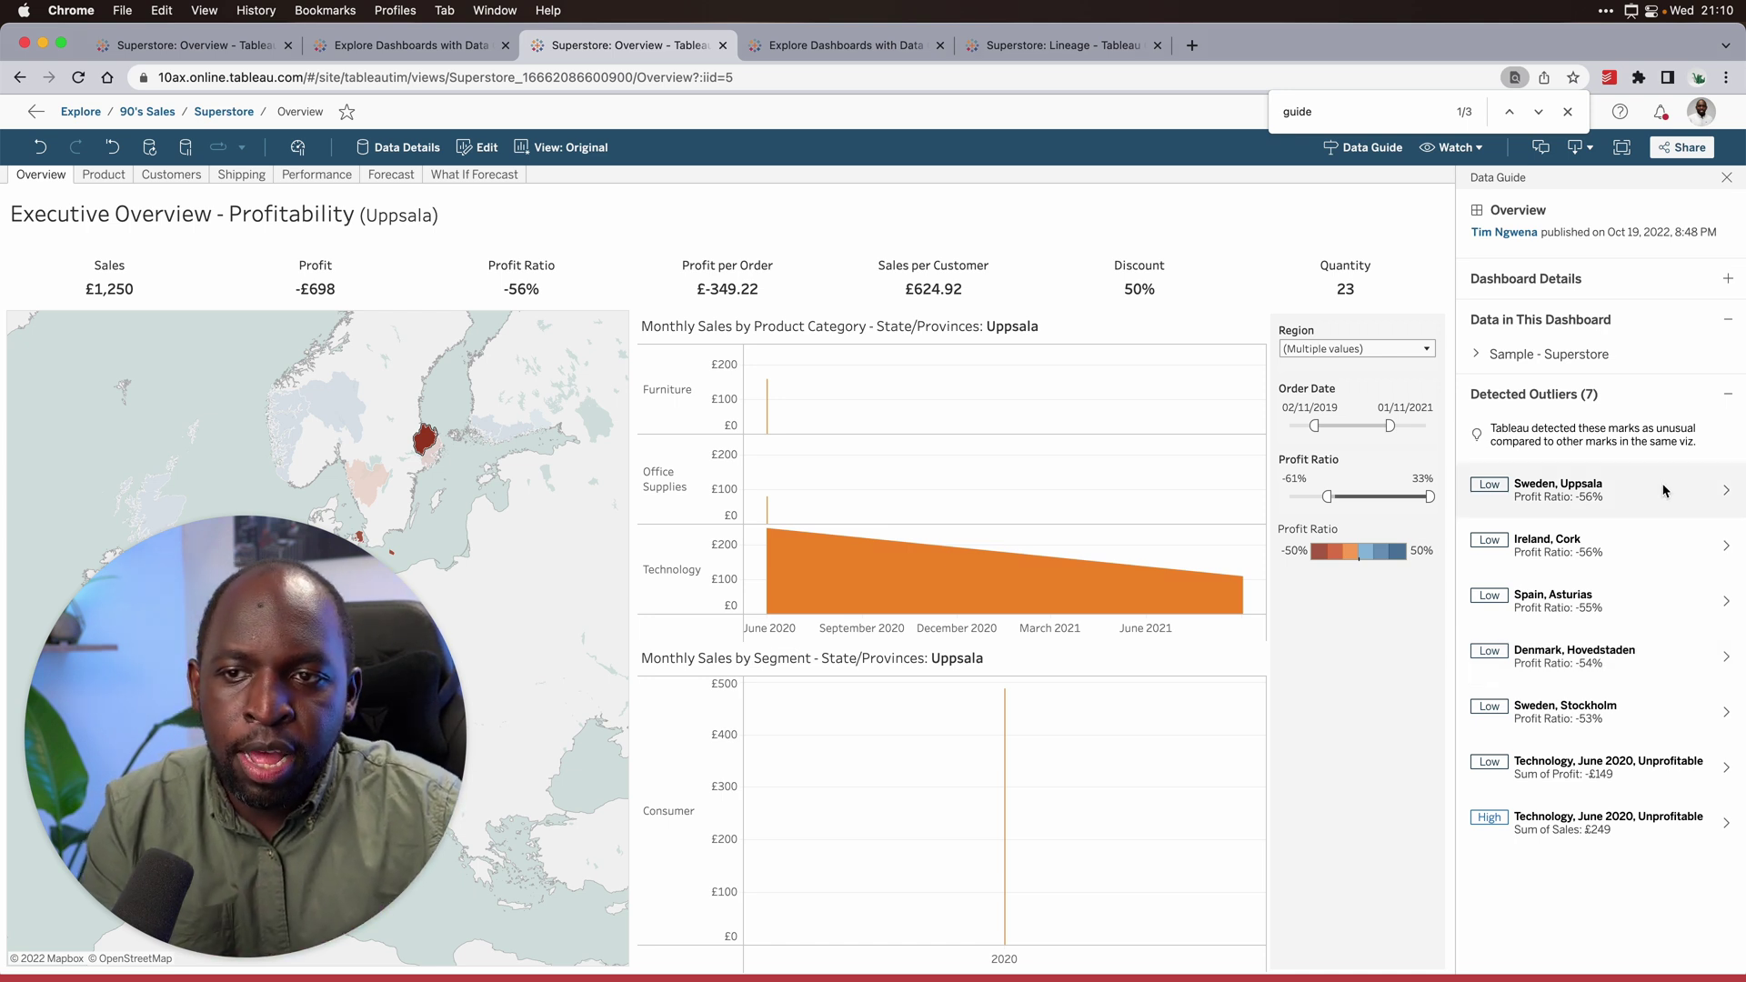
left_click(1683, 496)
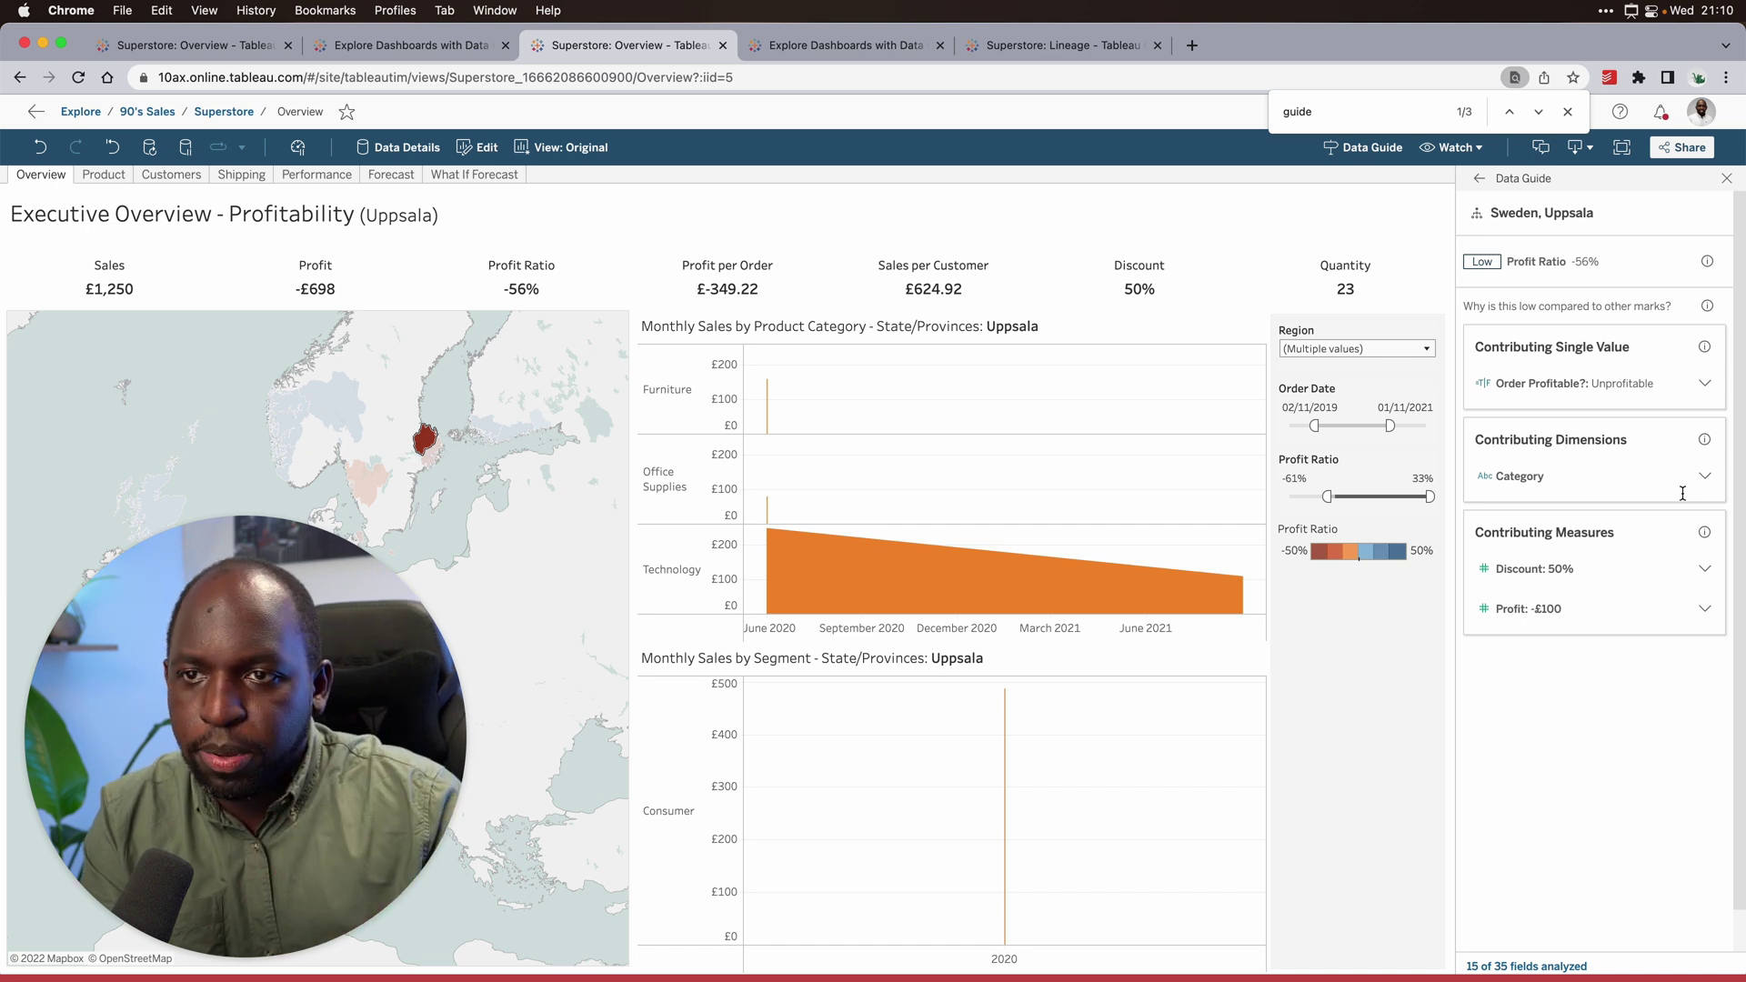
- Expand the Order Profitable? explanation and view the 15 of 35 analyzed fields
left_click(1704, 383)
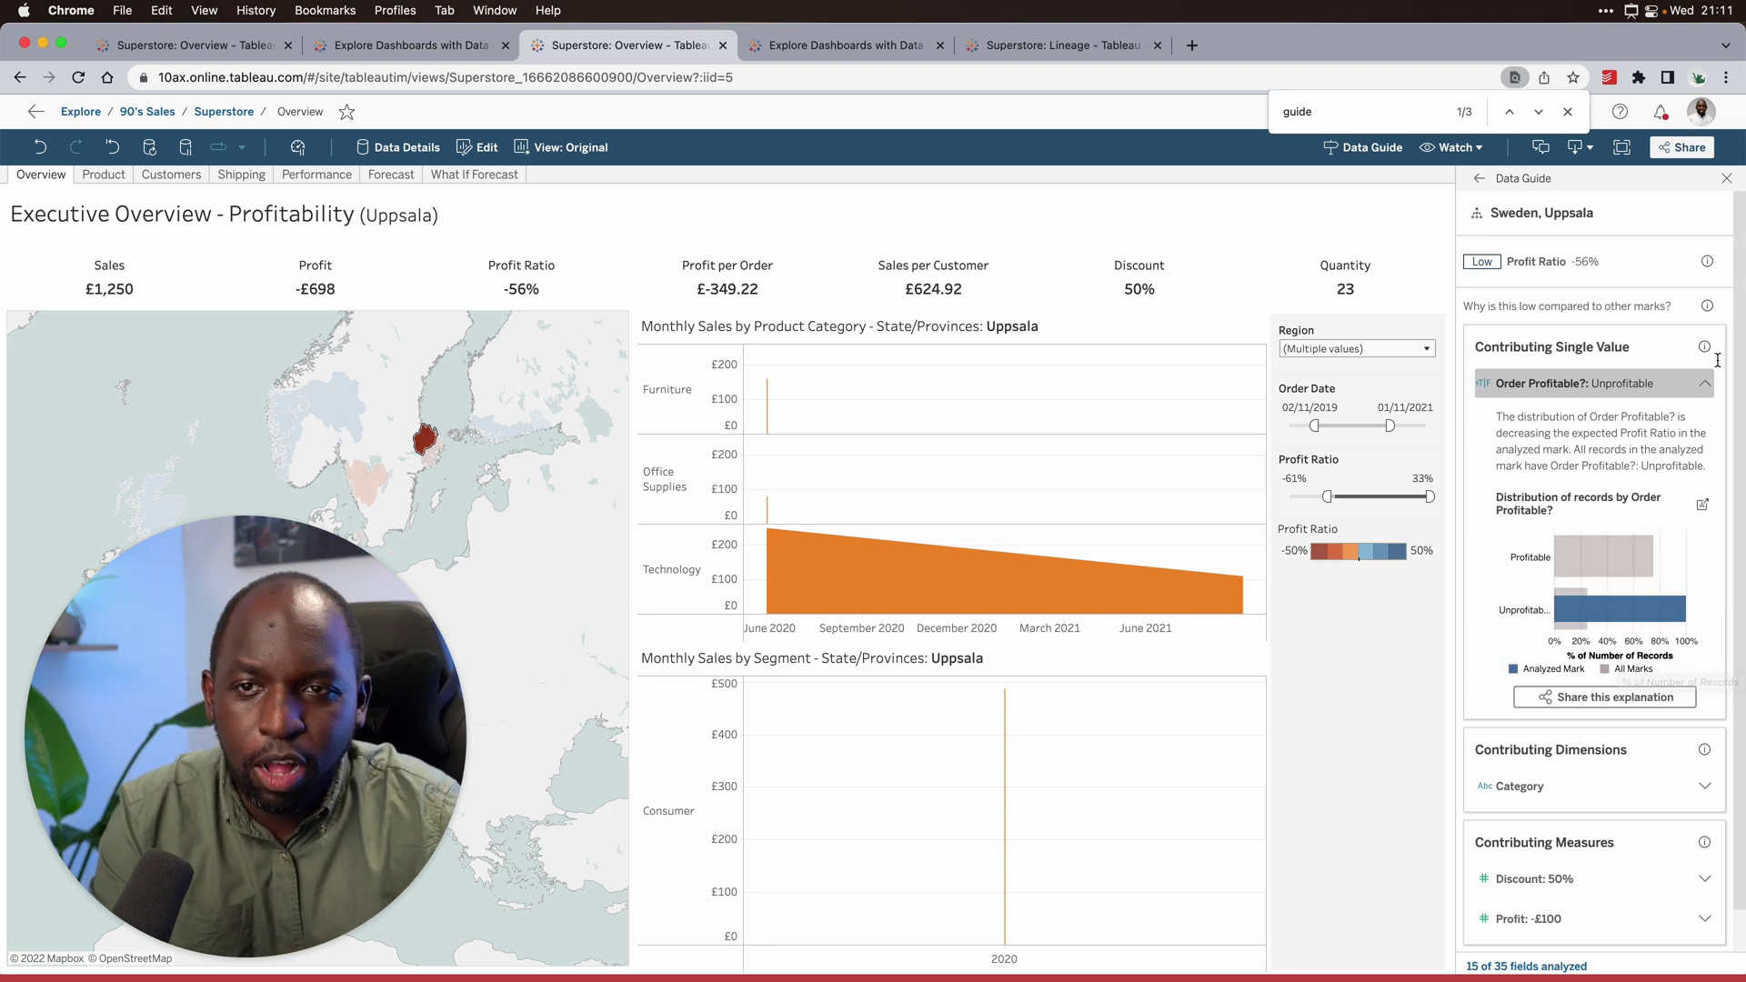
mouse_move(1706, 350)
scroll(1629, 637, "down", 2)
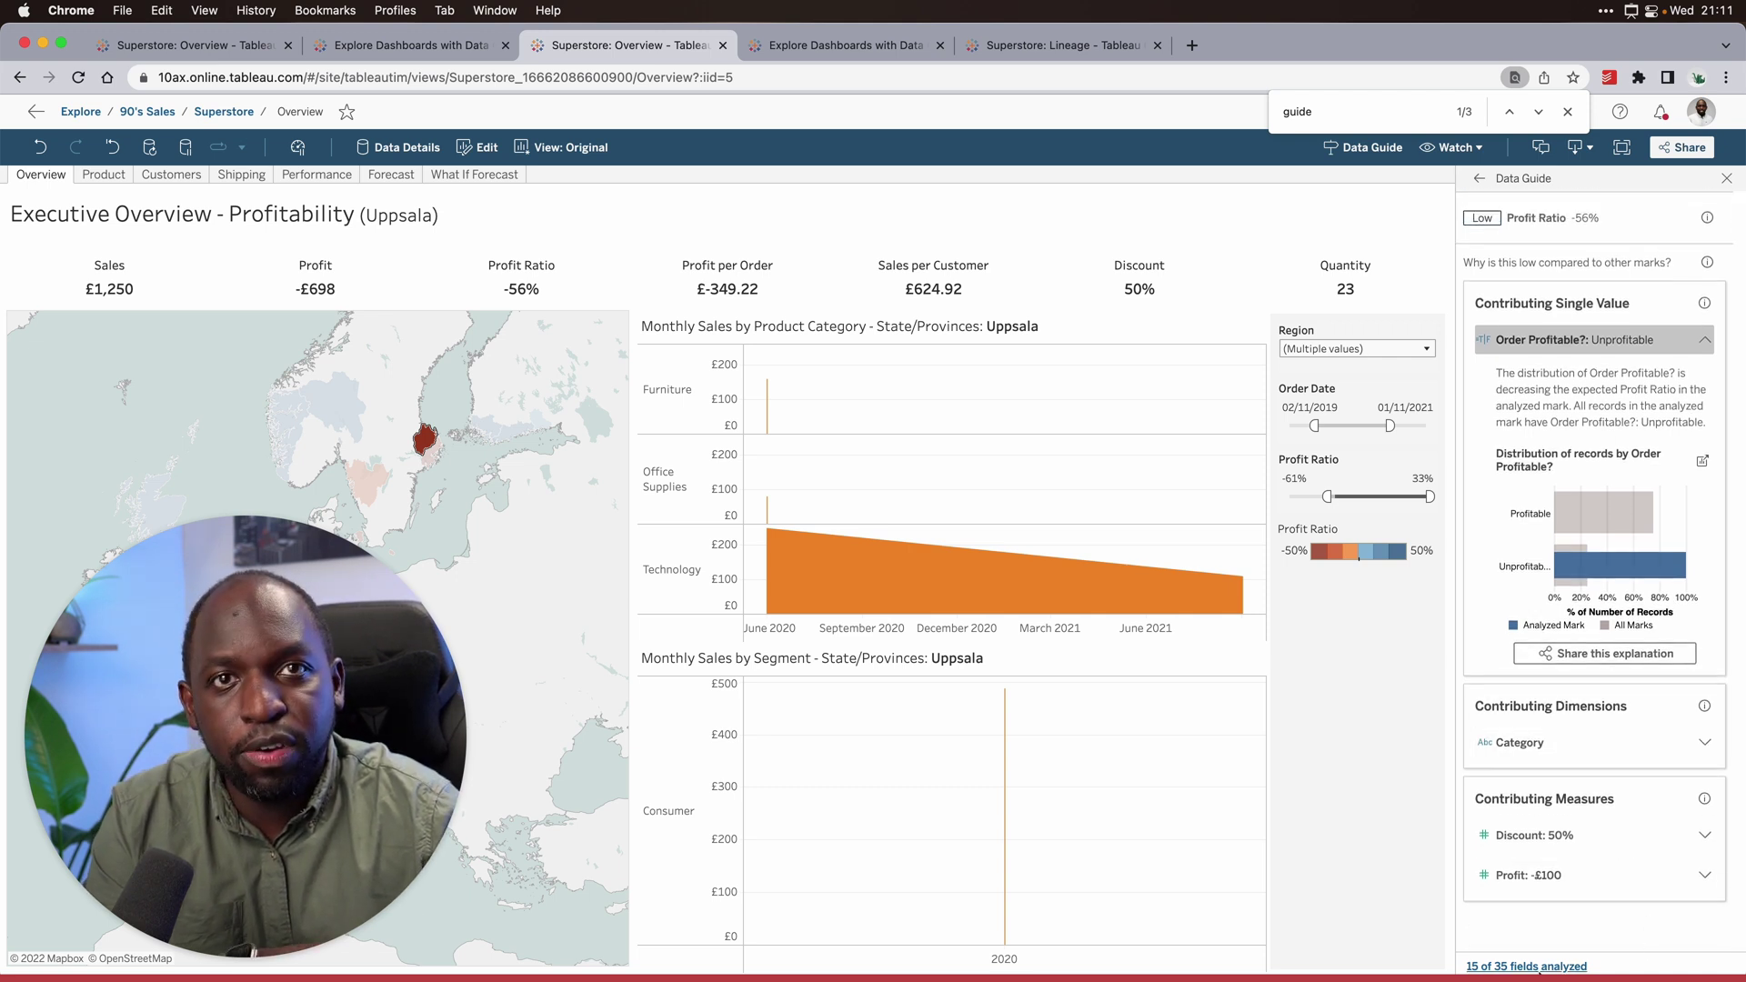
left_click(1540, 967)
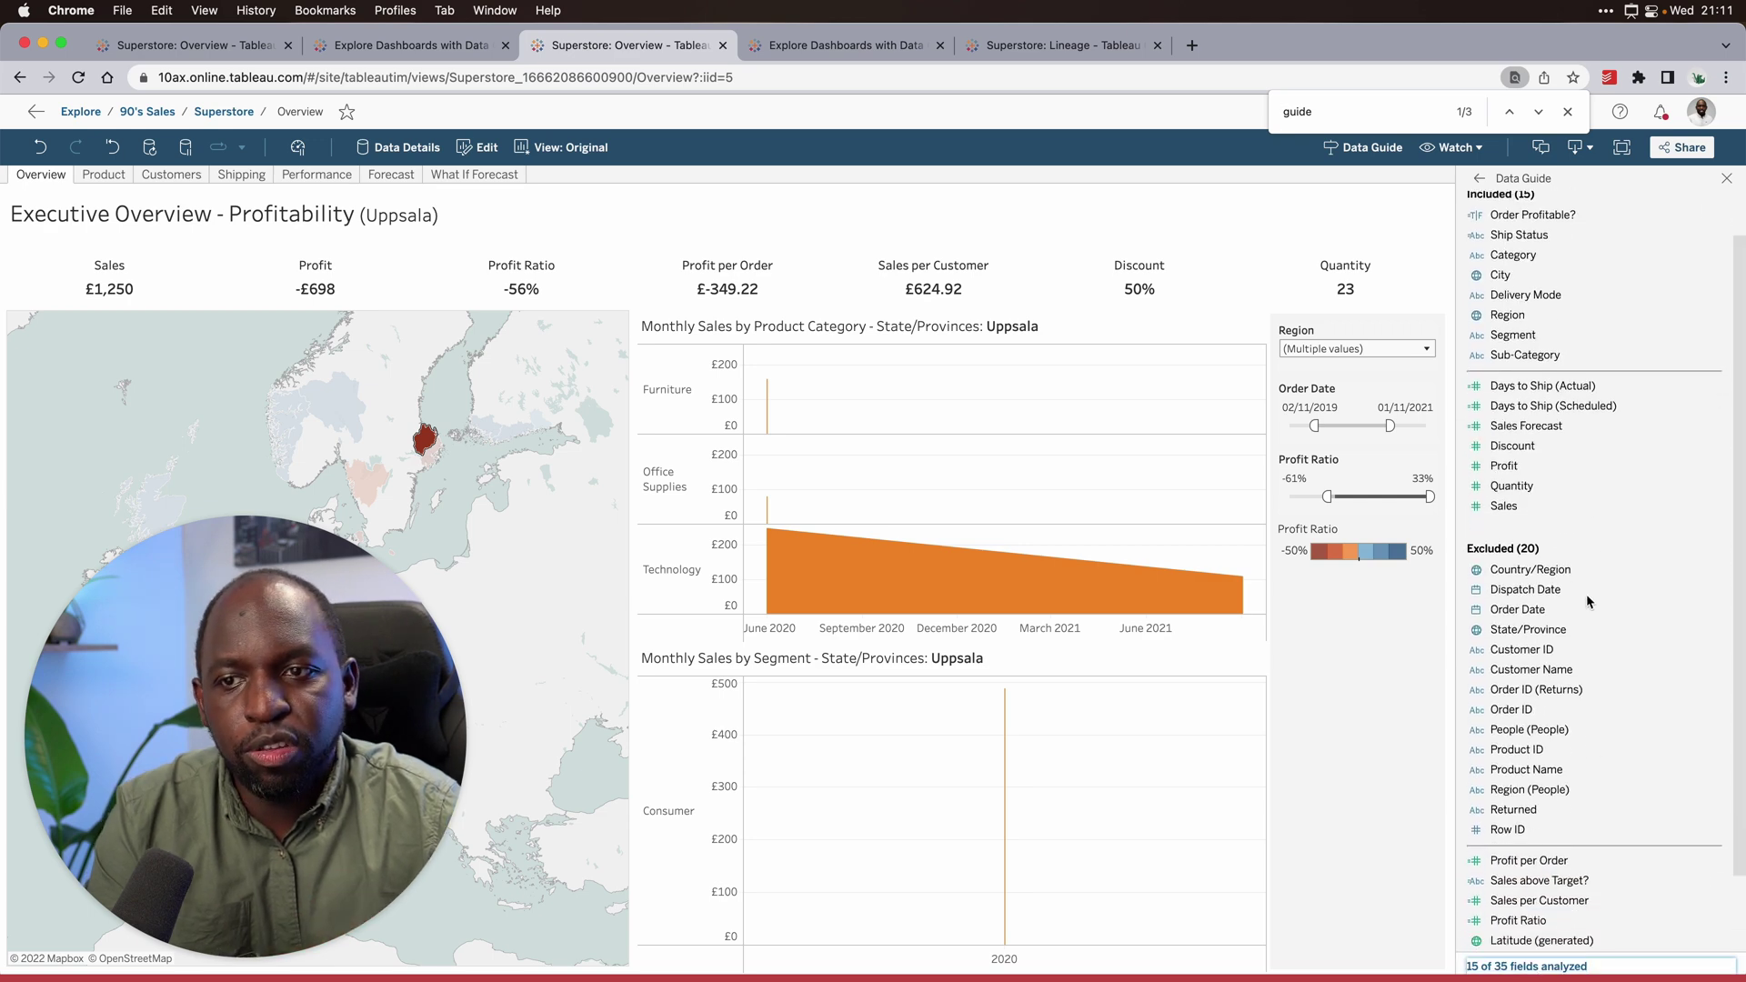
scroll(1590, 601, "up", 2)
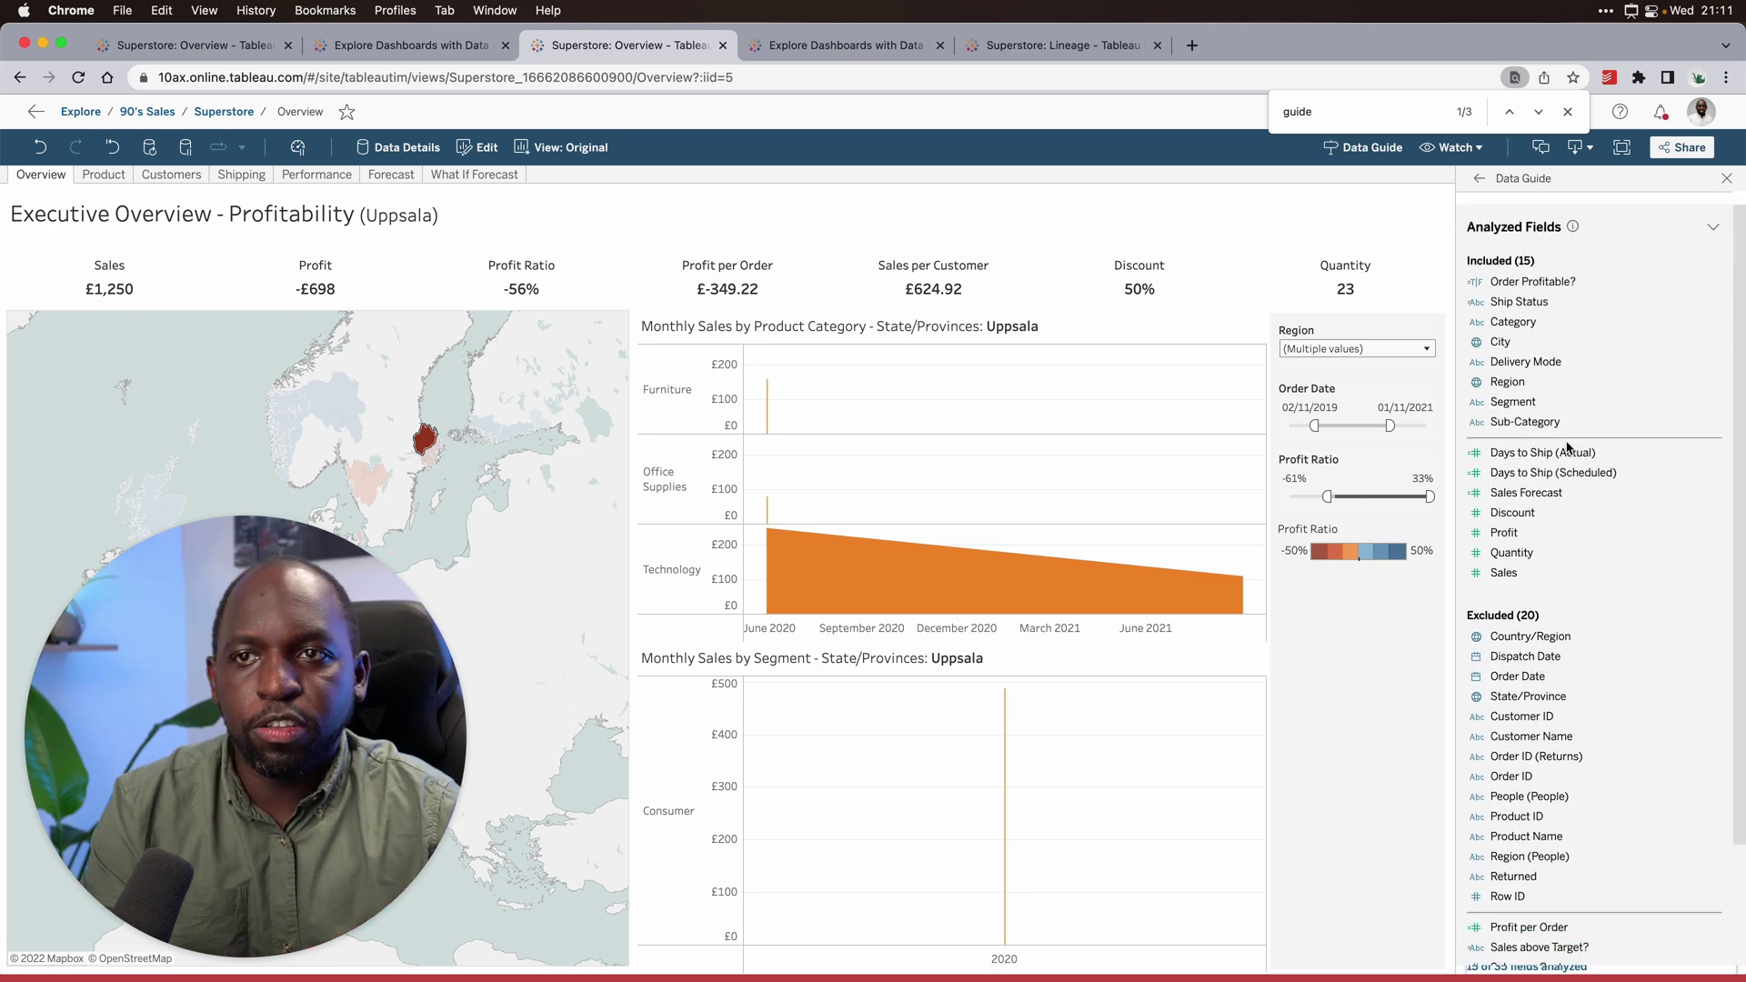
scroll(1568, 445, "down", 1)
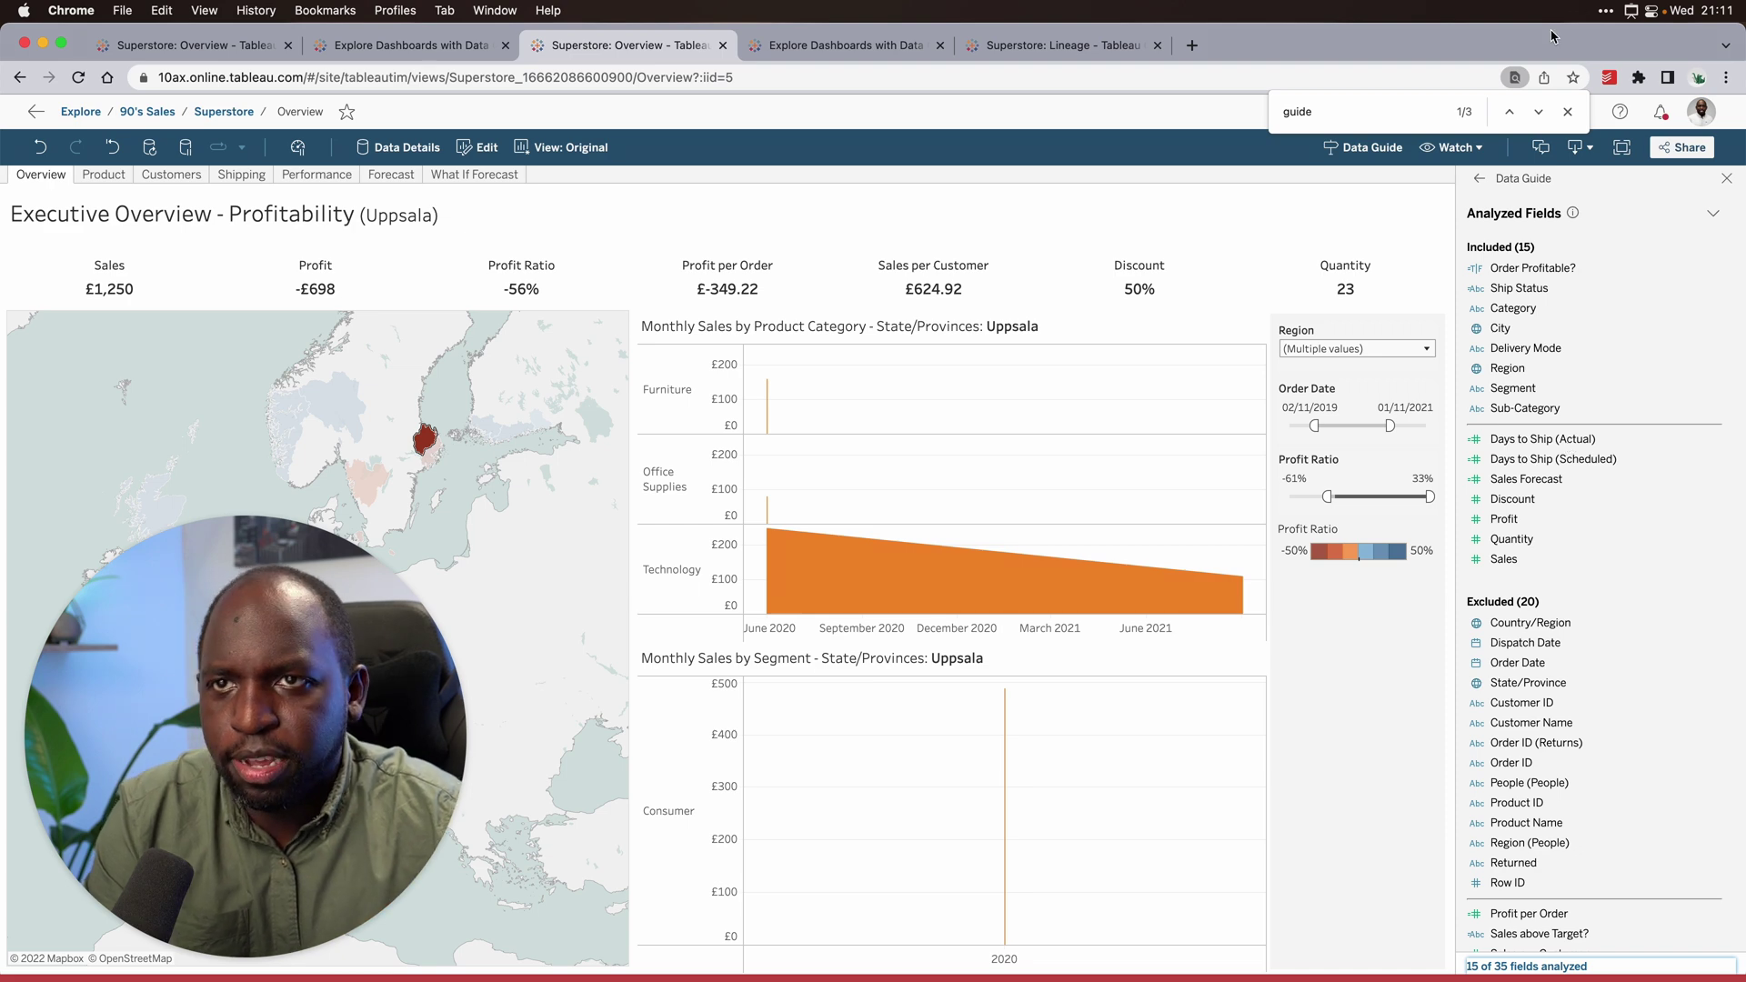
- Close the find bar, search the page for 'explain', and return the Data Guide to its overview
left_click(1568, 111)
left_click(1727, 180)
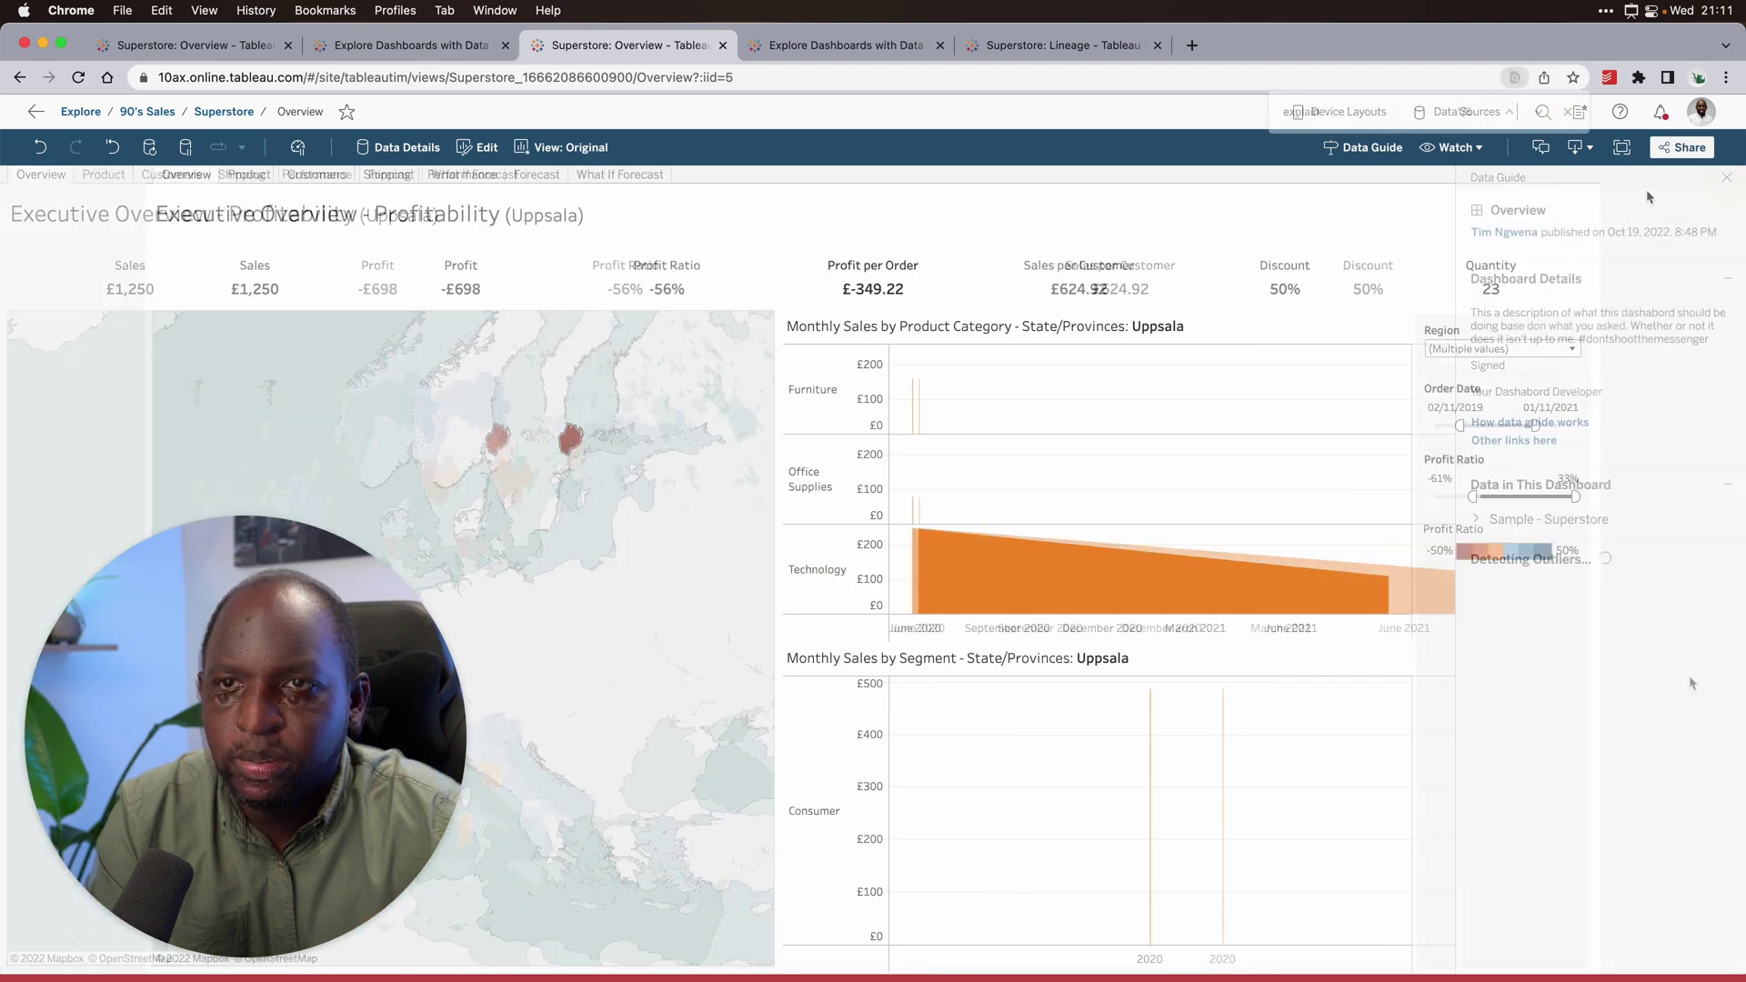
key("cmd+f")
type("explain")
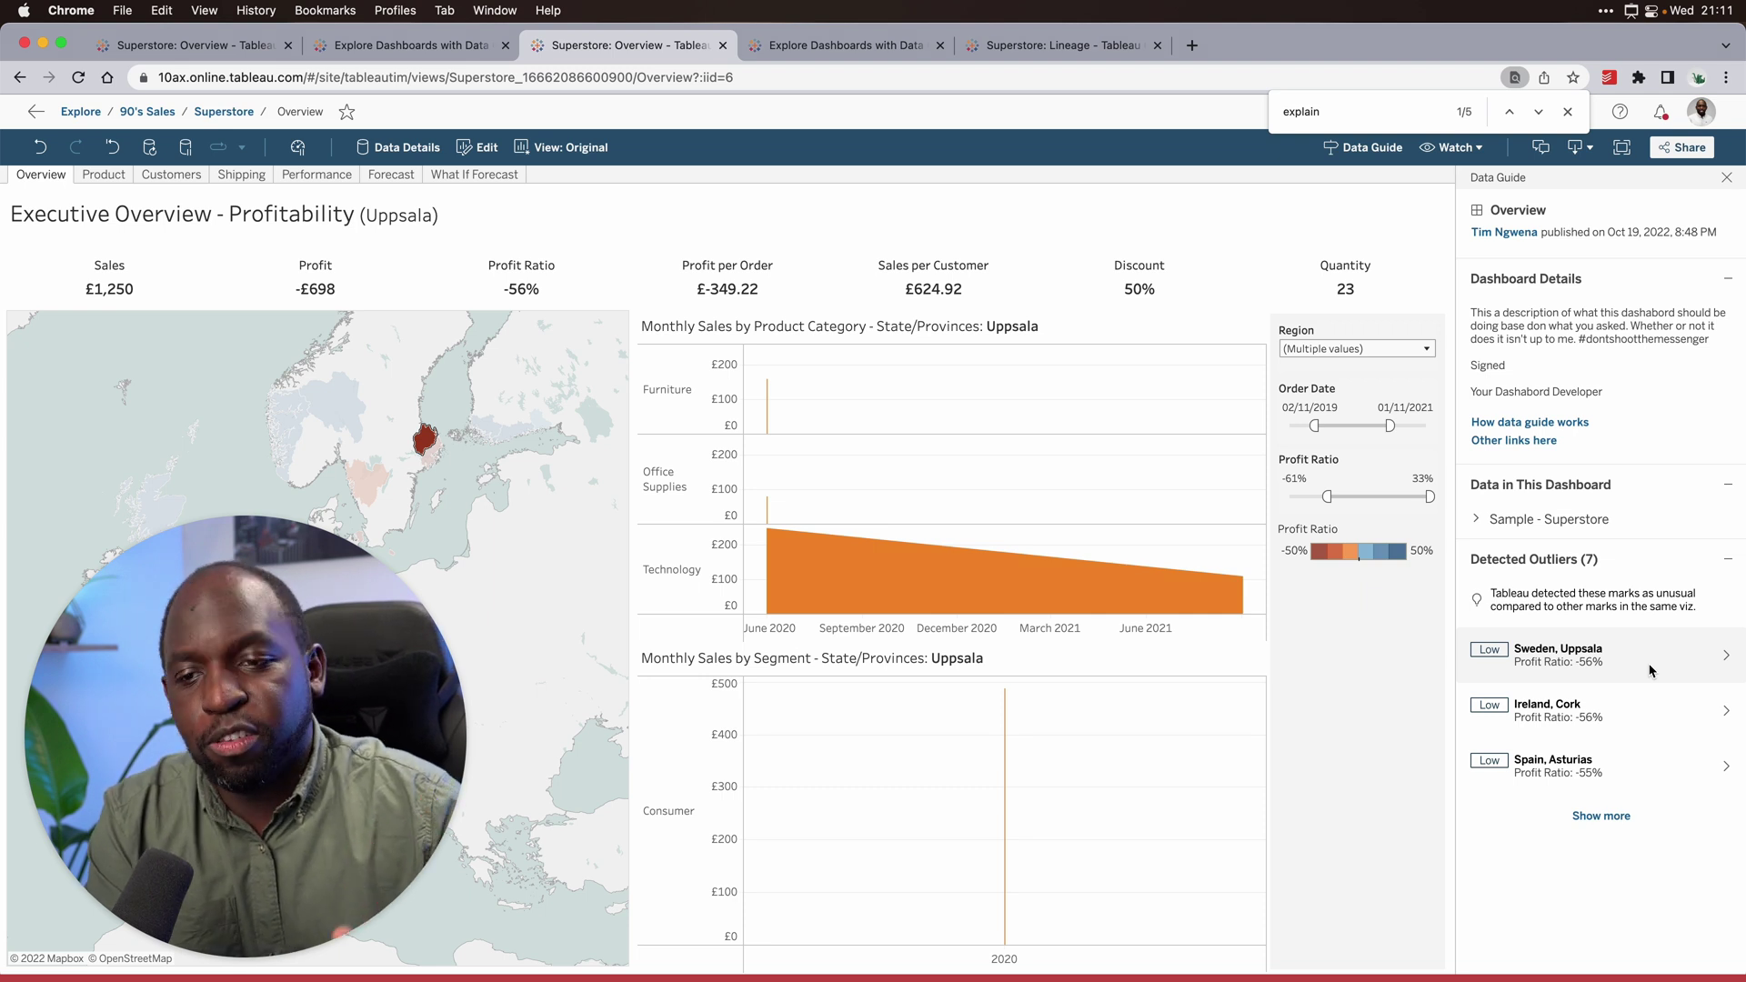
left_click(1651, 670)
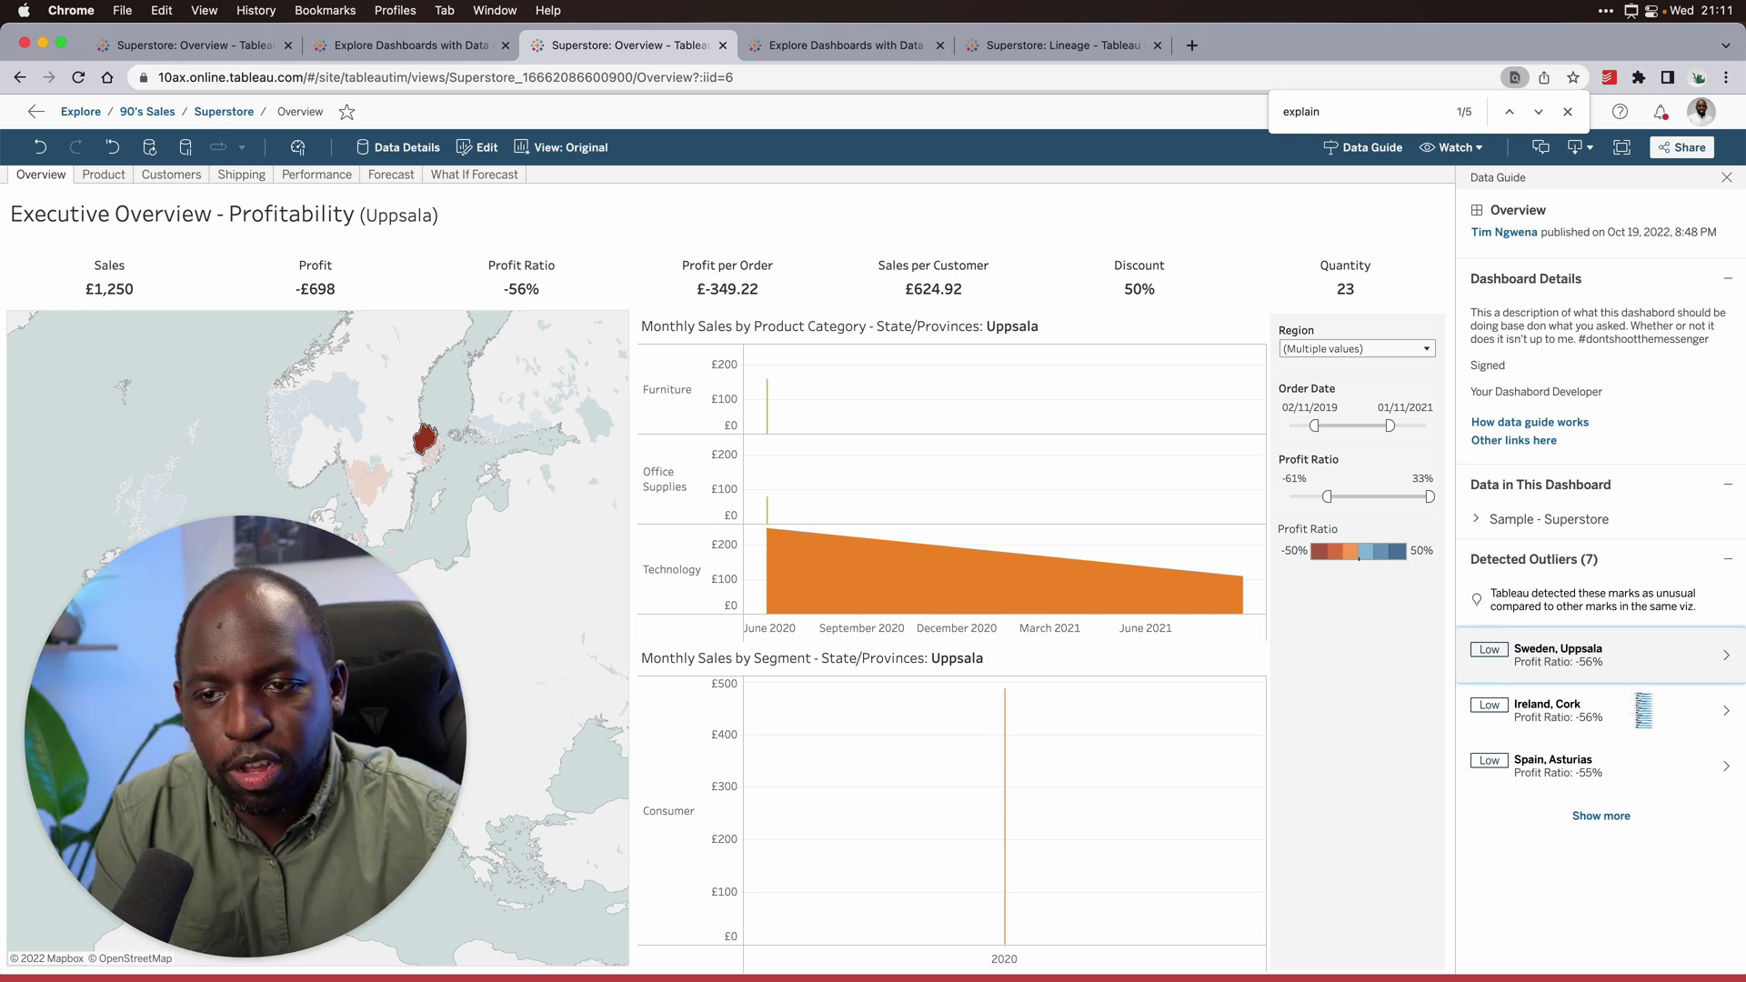
left_click(1479, 178)
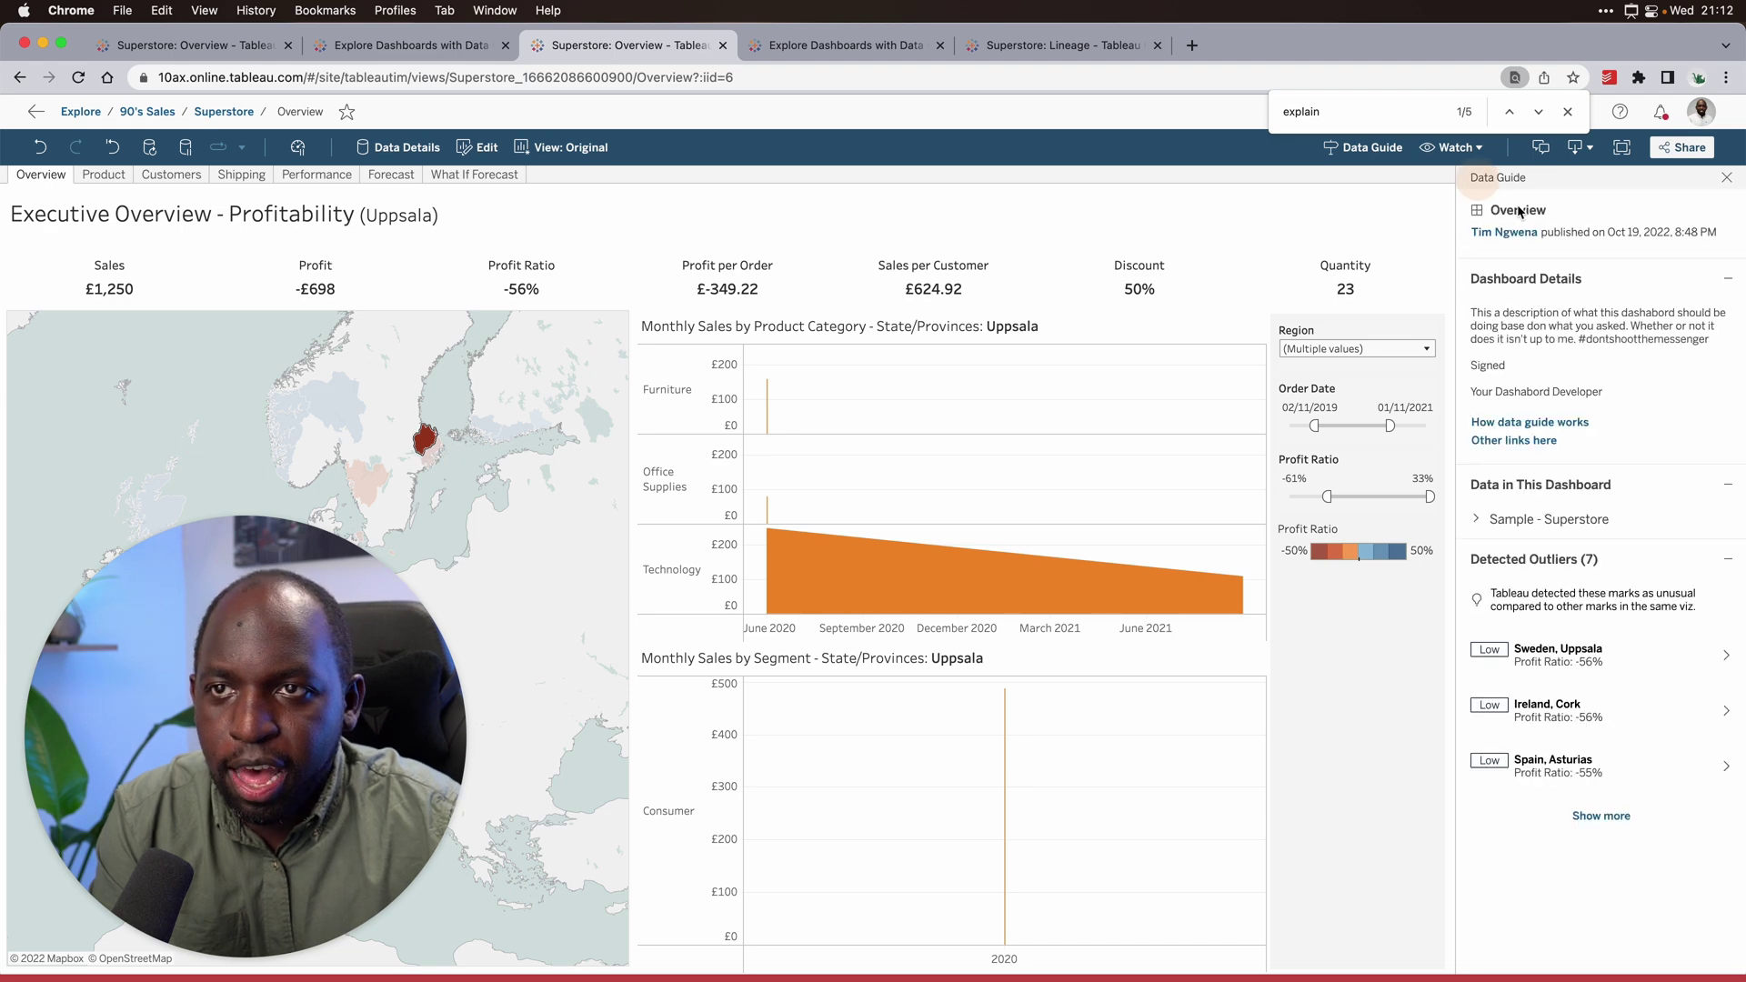
- Find 'Availability of Explain Data' in the site settings by searching 'explain', then return to Explore
left_click(72, 111)
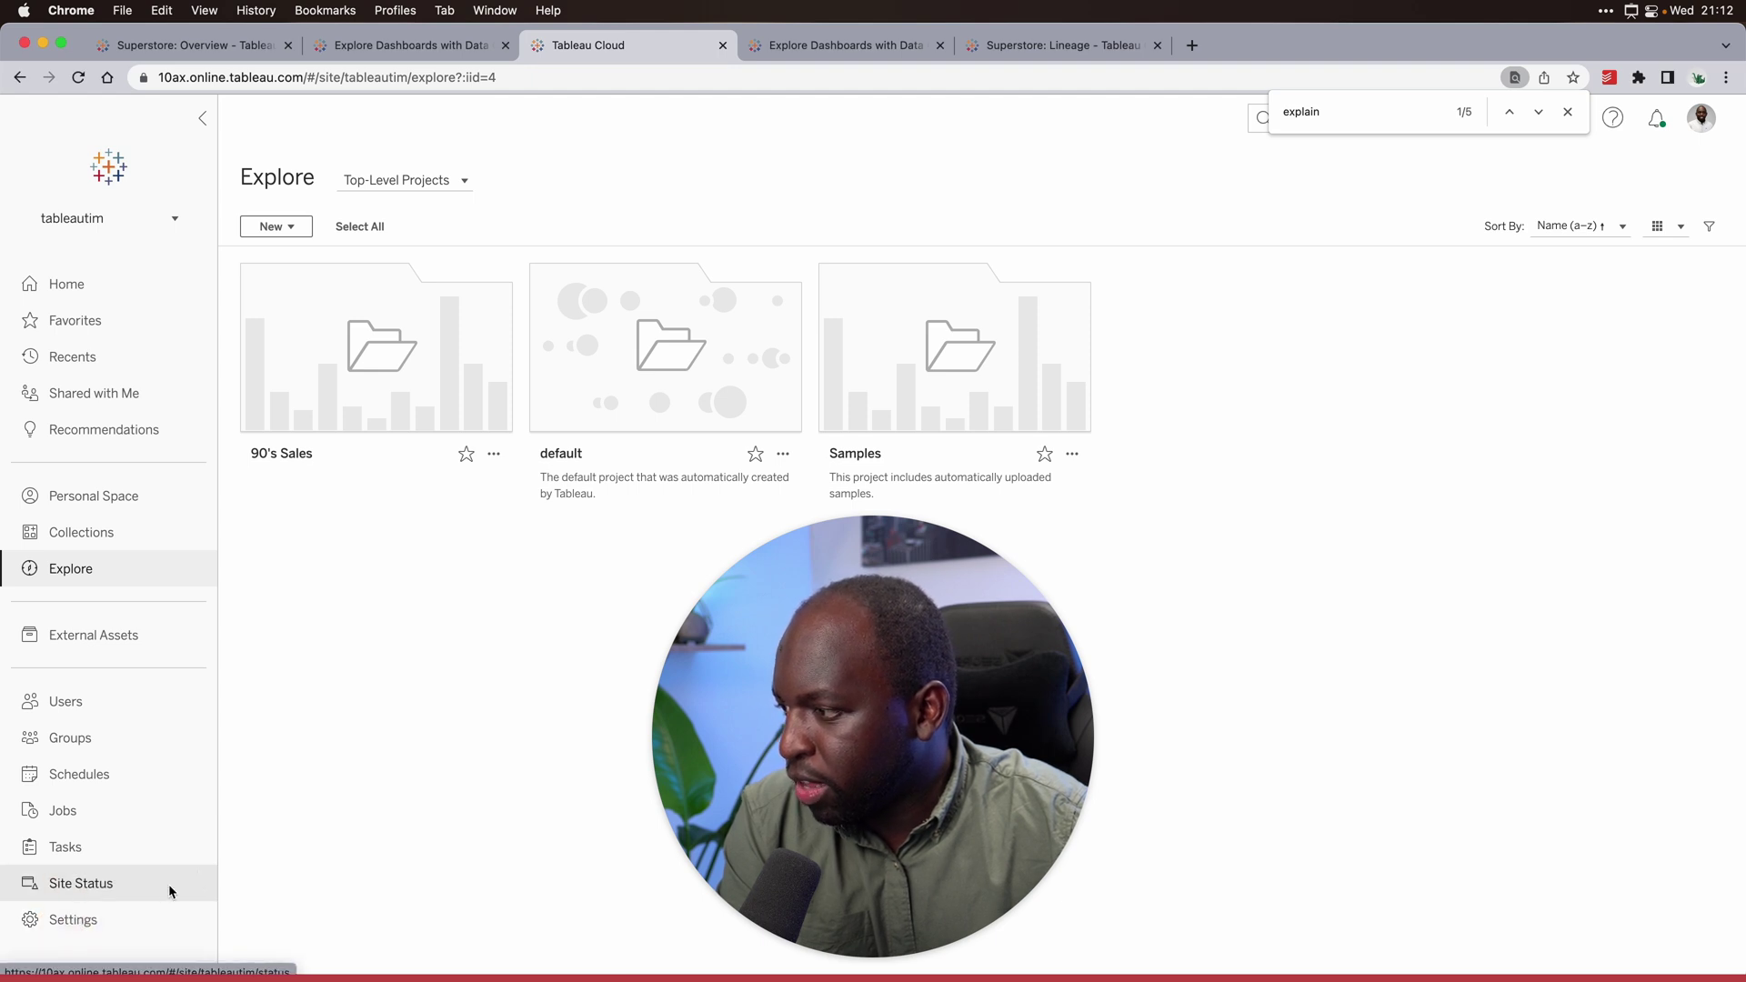
left_click(89, 917)
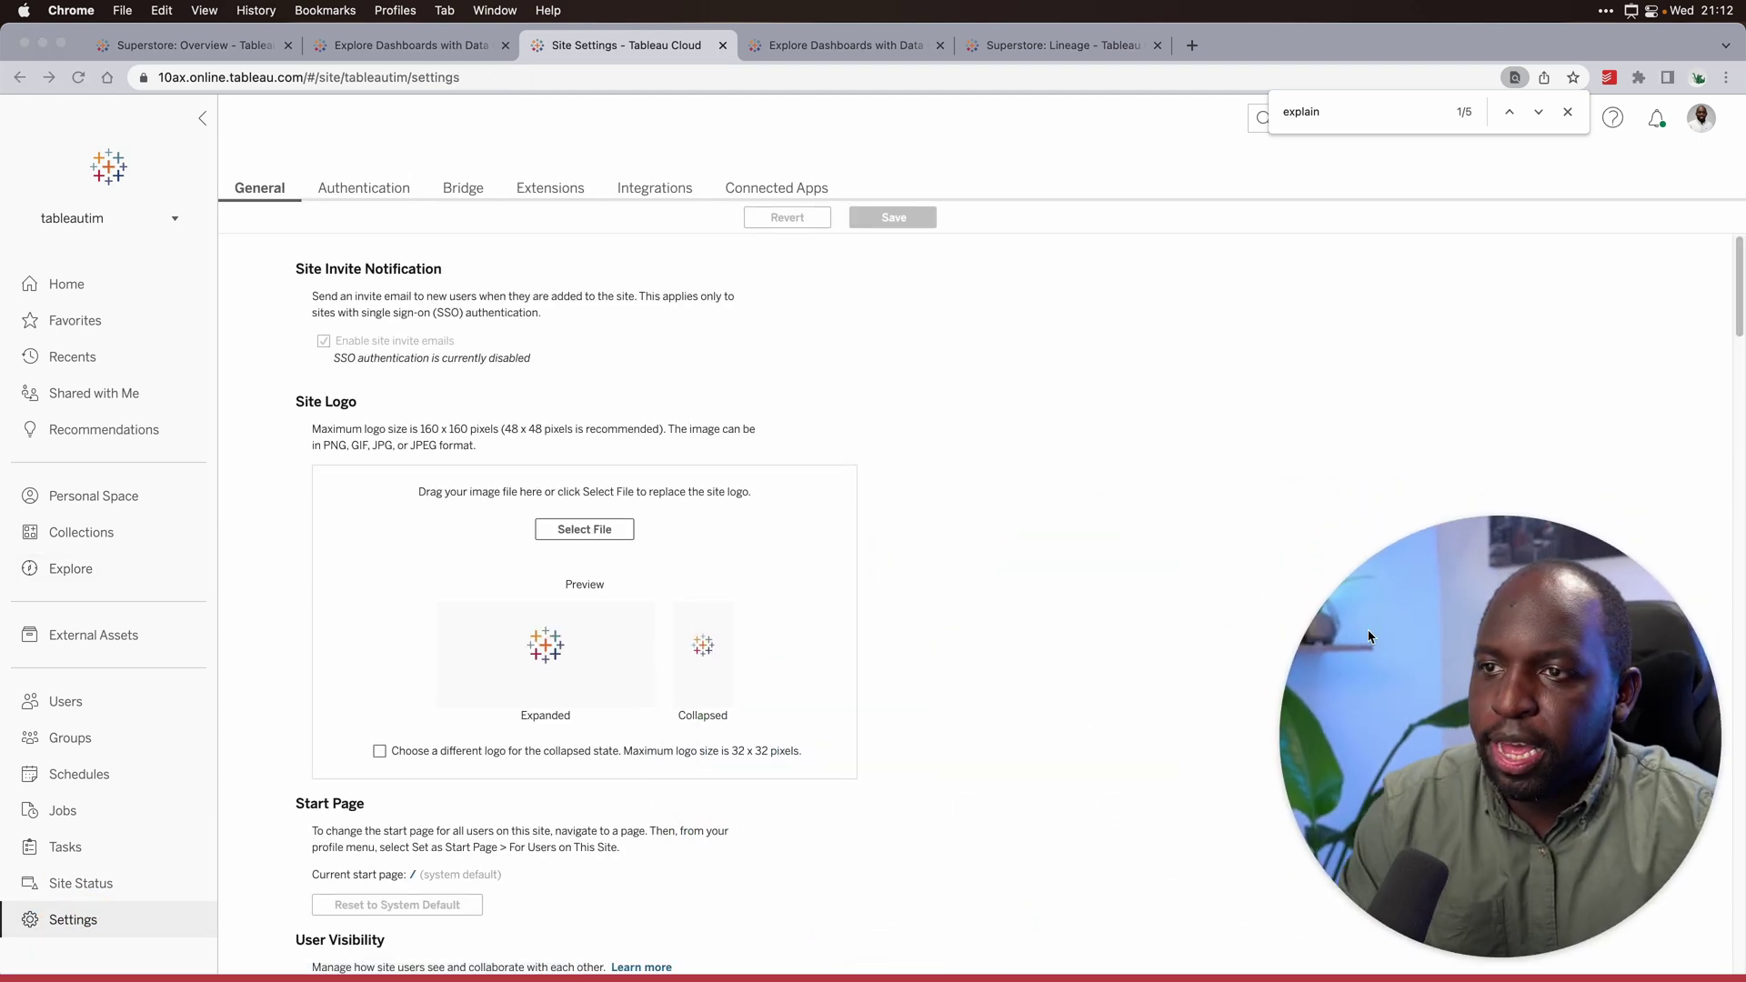
key("cmd+f")
type("explain")
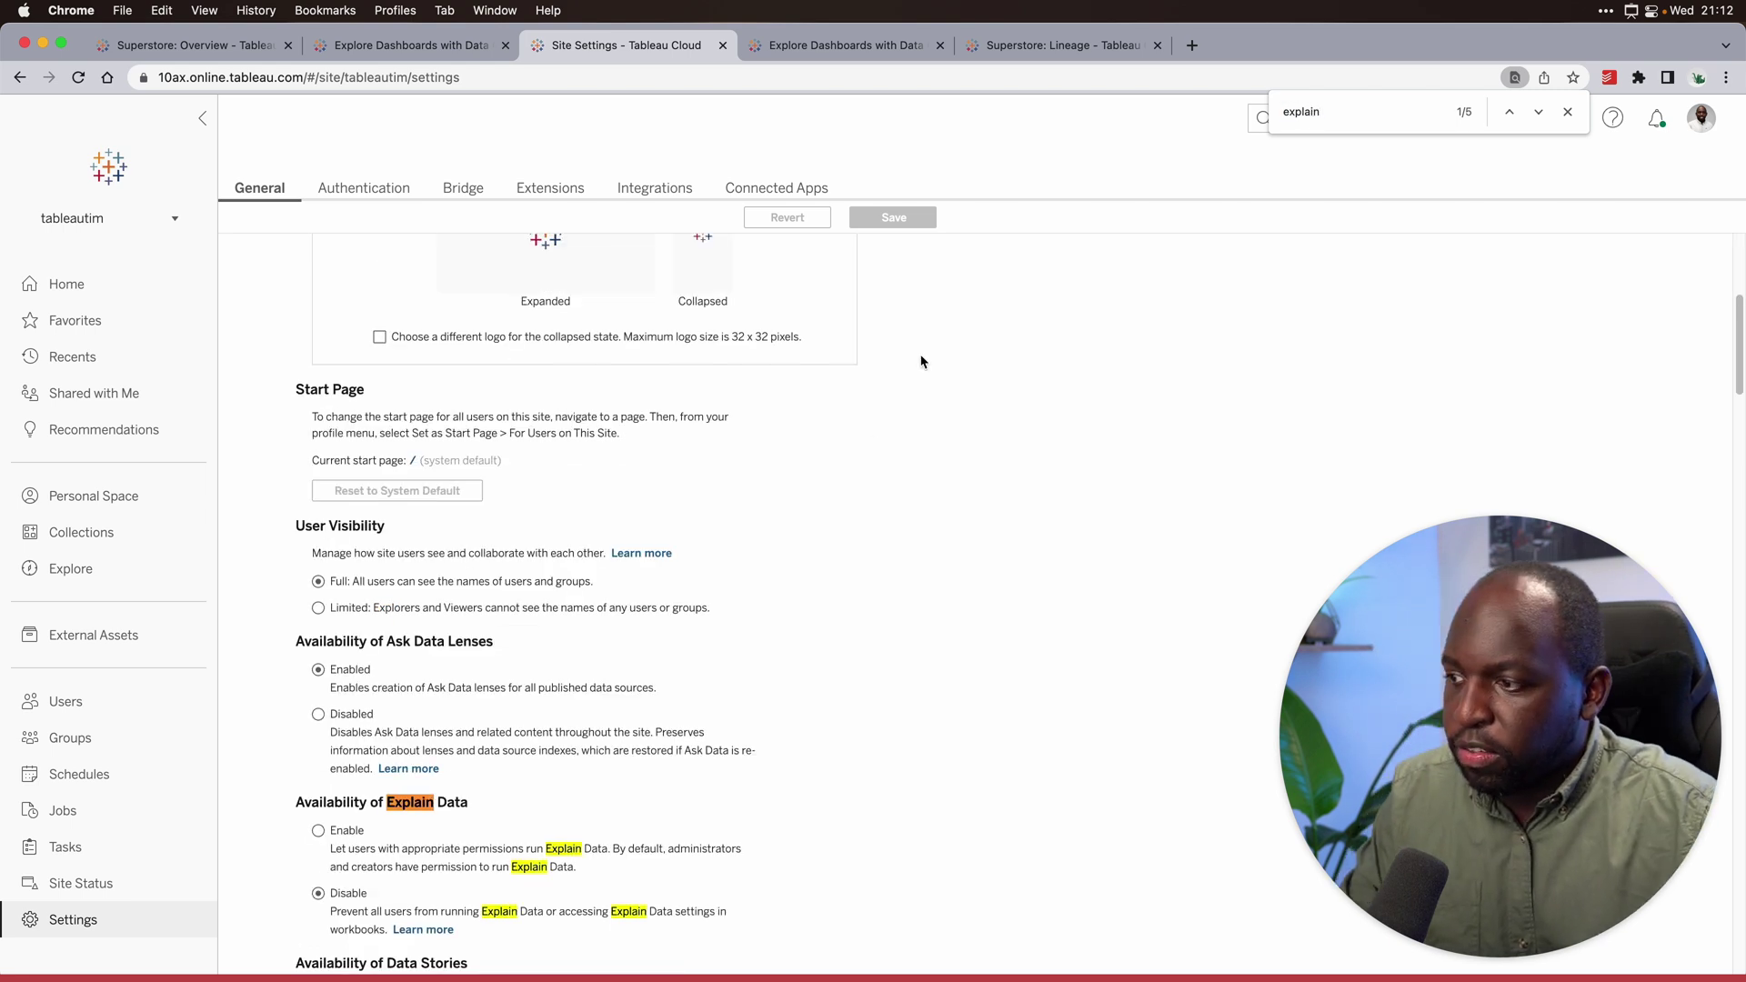
scroll(754, 549, "down", 5)
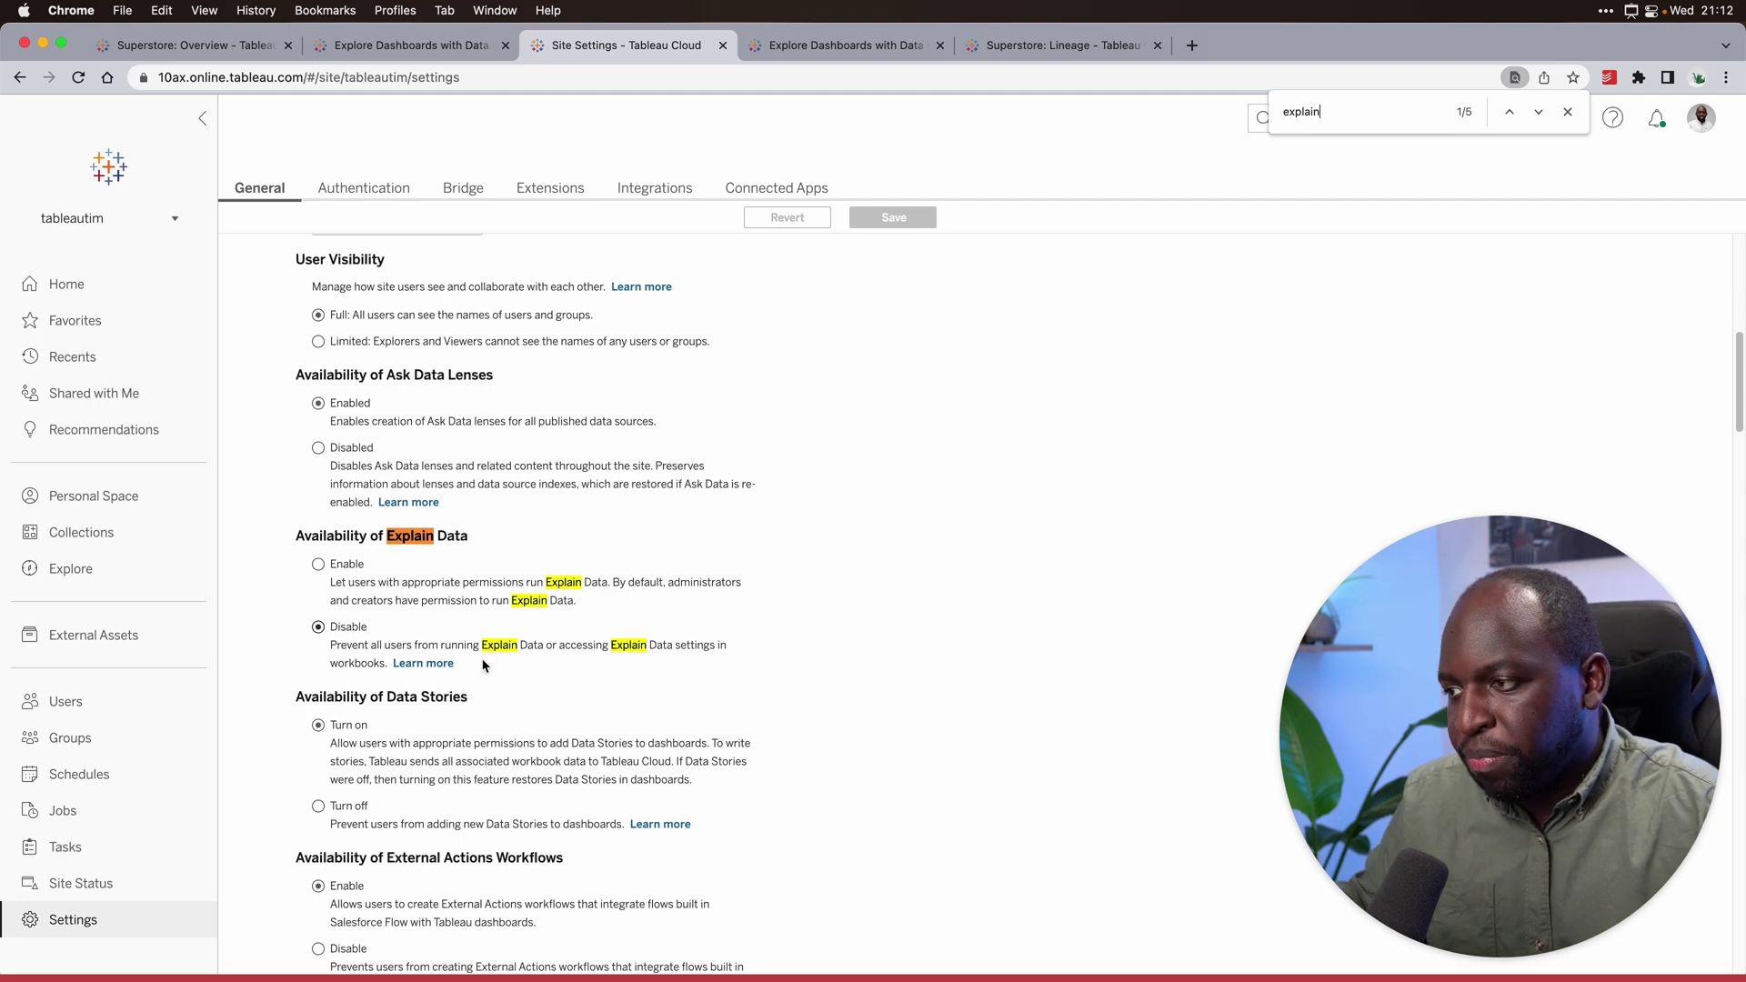
scroll(546, 719, "down", 5)
scroll(587, 774, "down", 5)
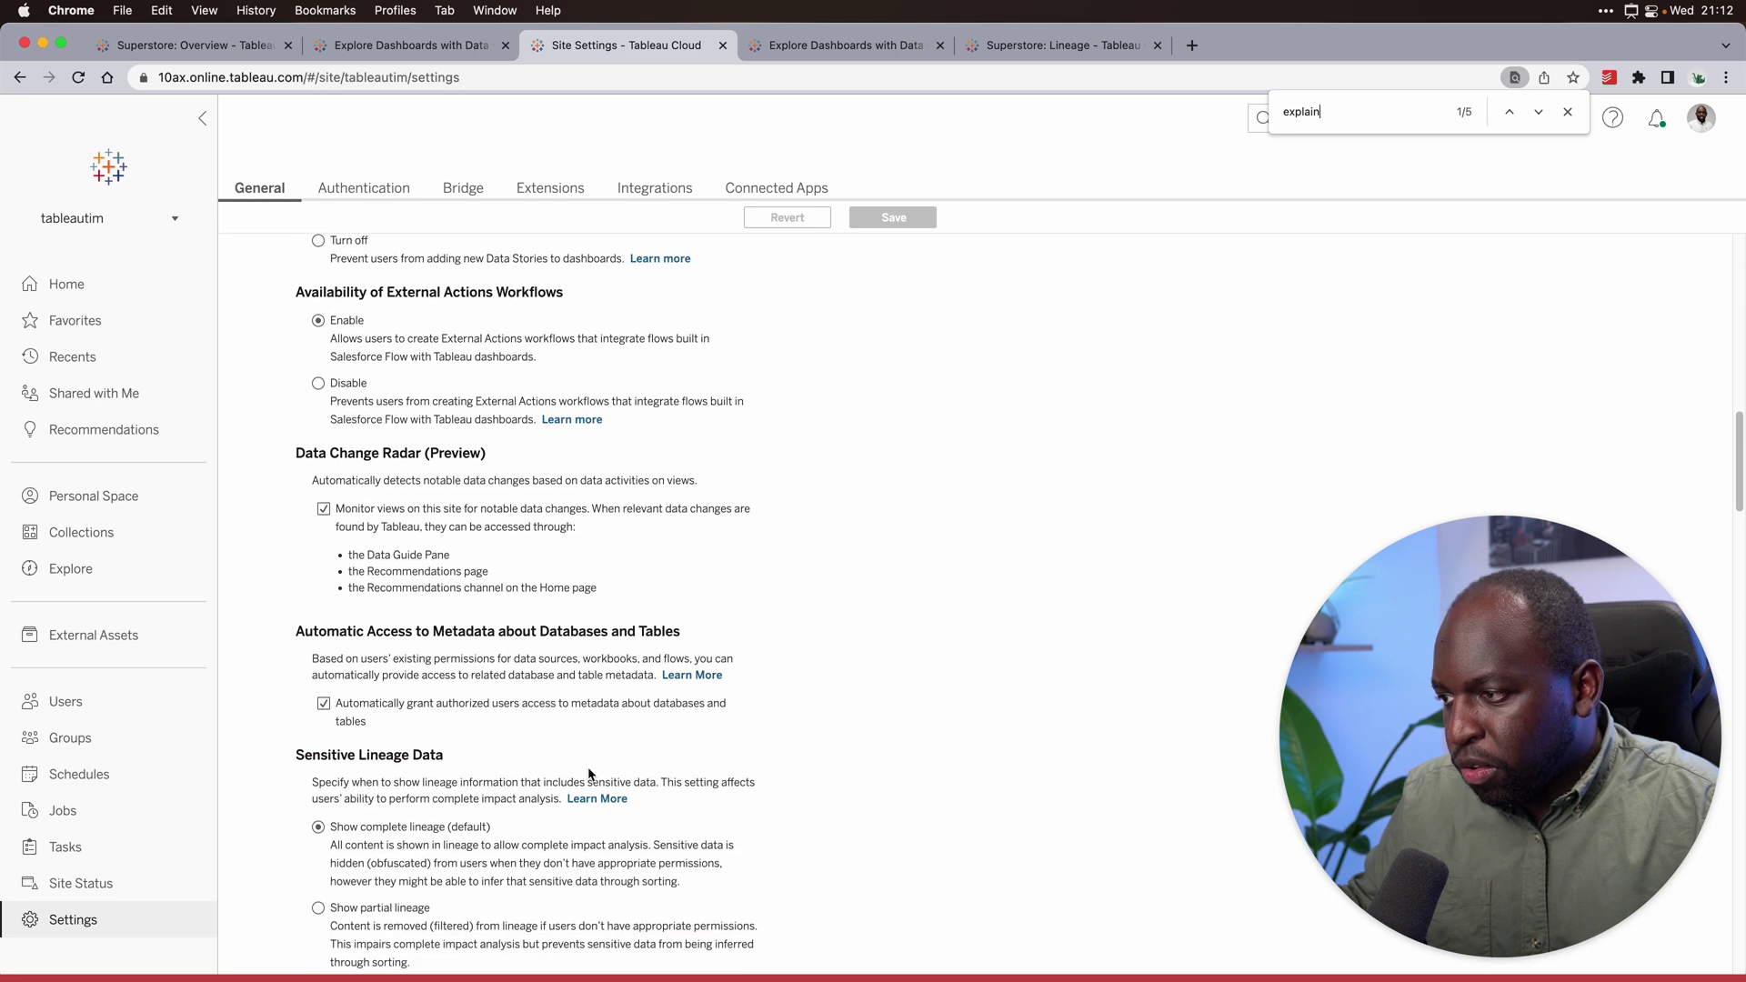
scroll(589, 774, "down", 5)
scroll(590, 774, "up", 3)
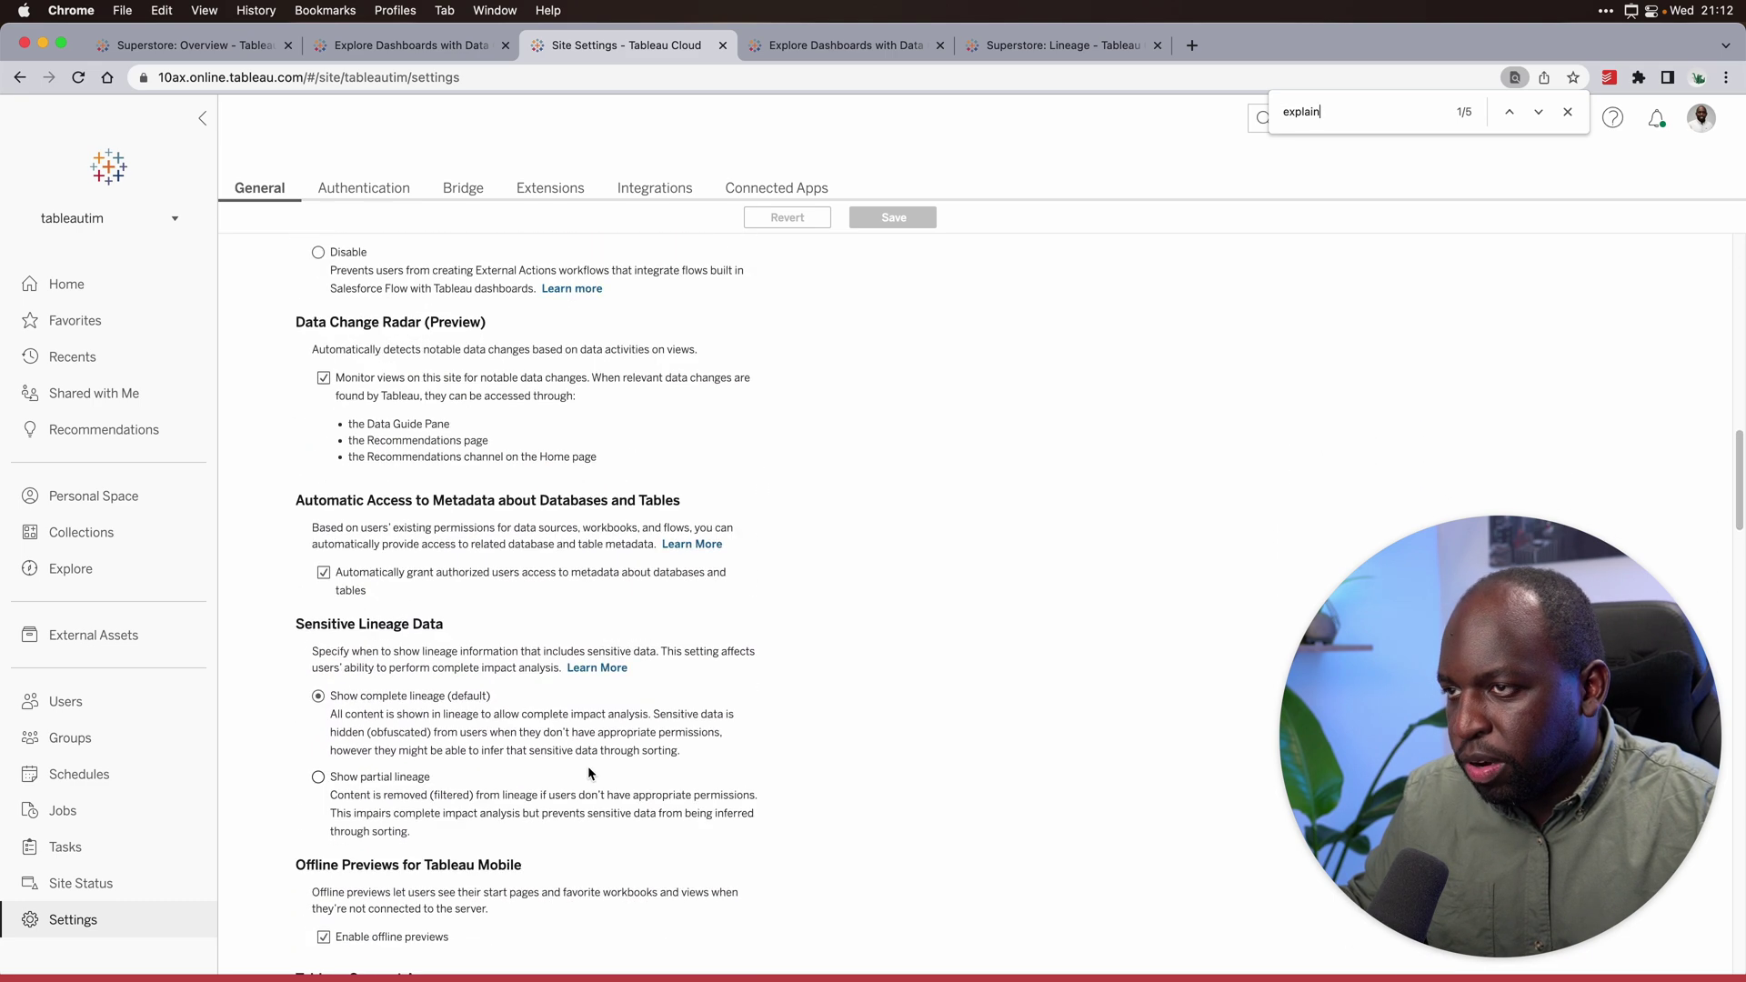
scroll(590, 774, "up", 15)
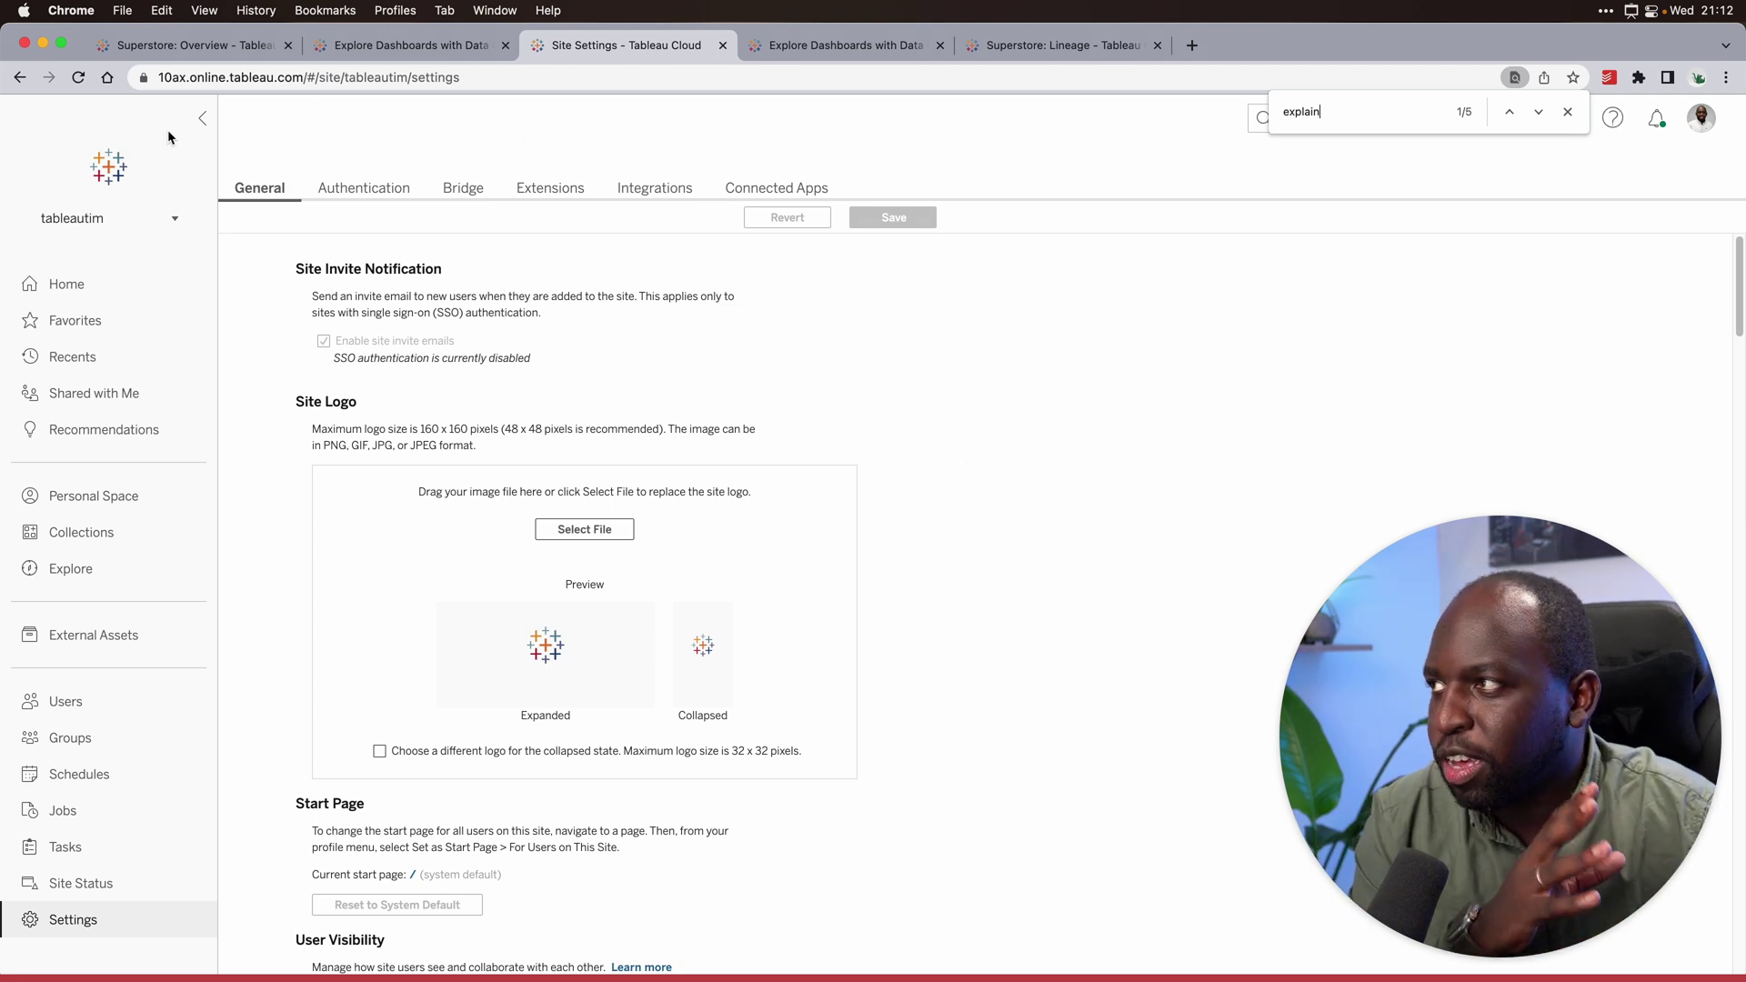
left_click(70, 569)
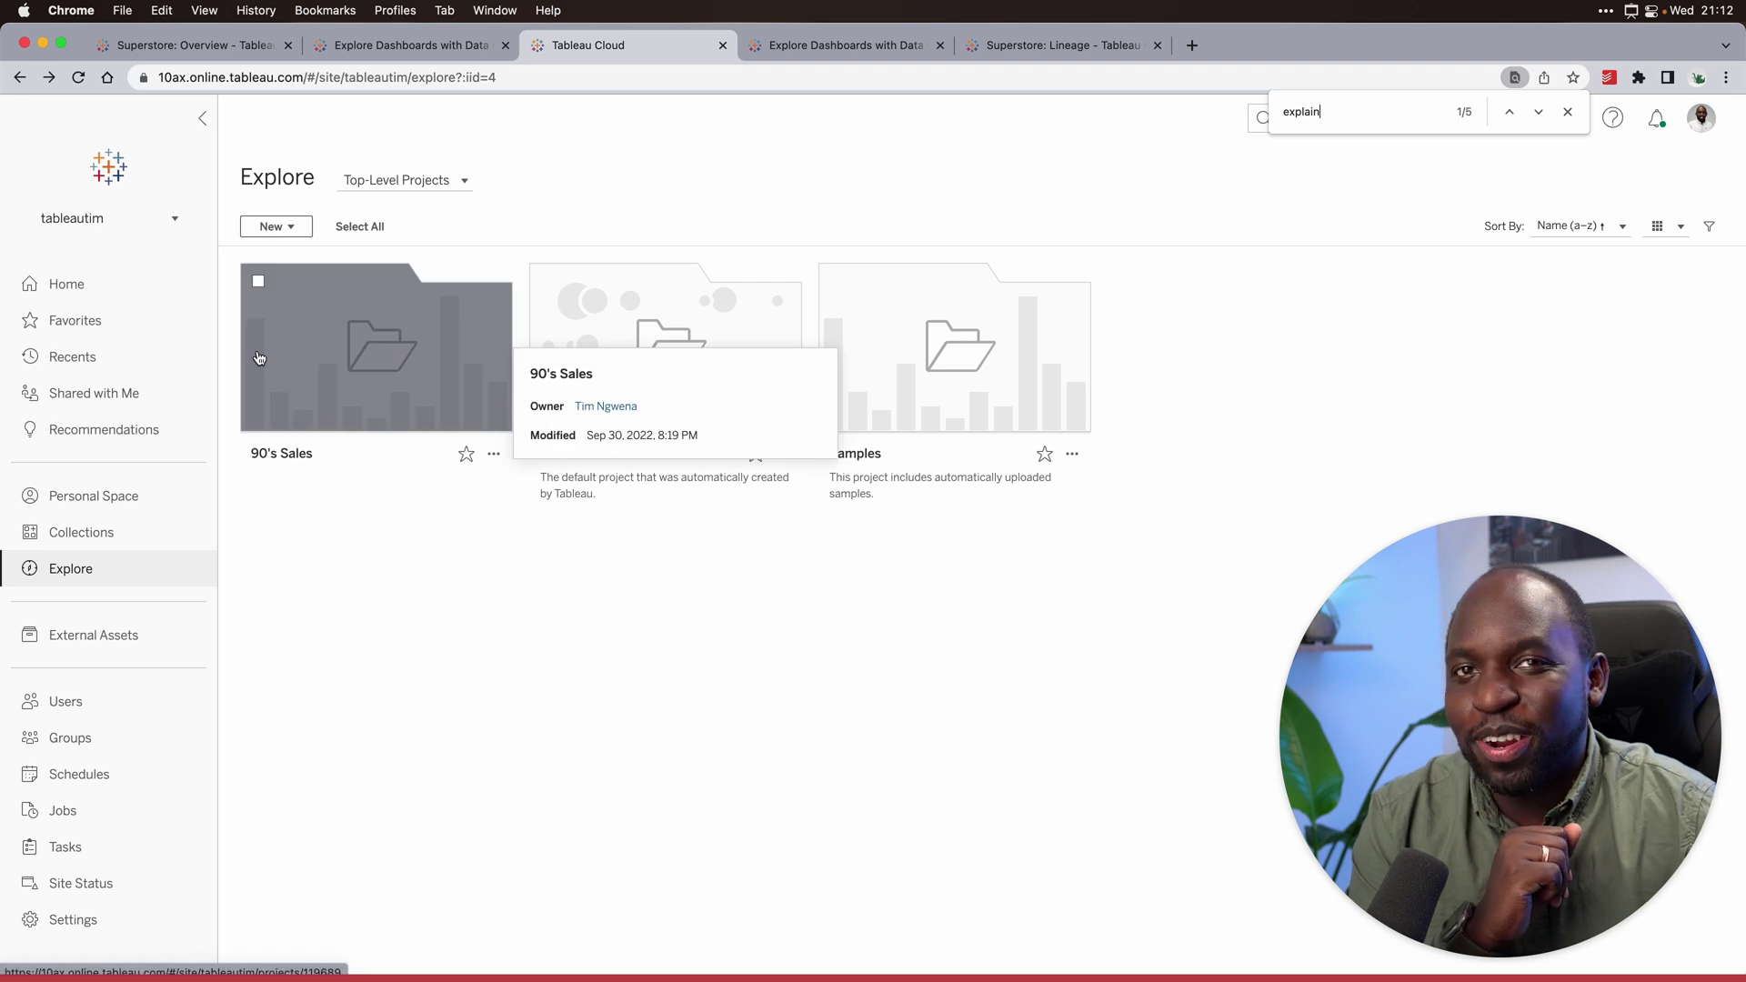
- Reopen the Superstore Overview view from the 90's Sales project
left_click(19, 77)
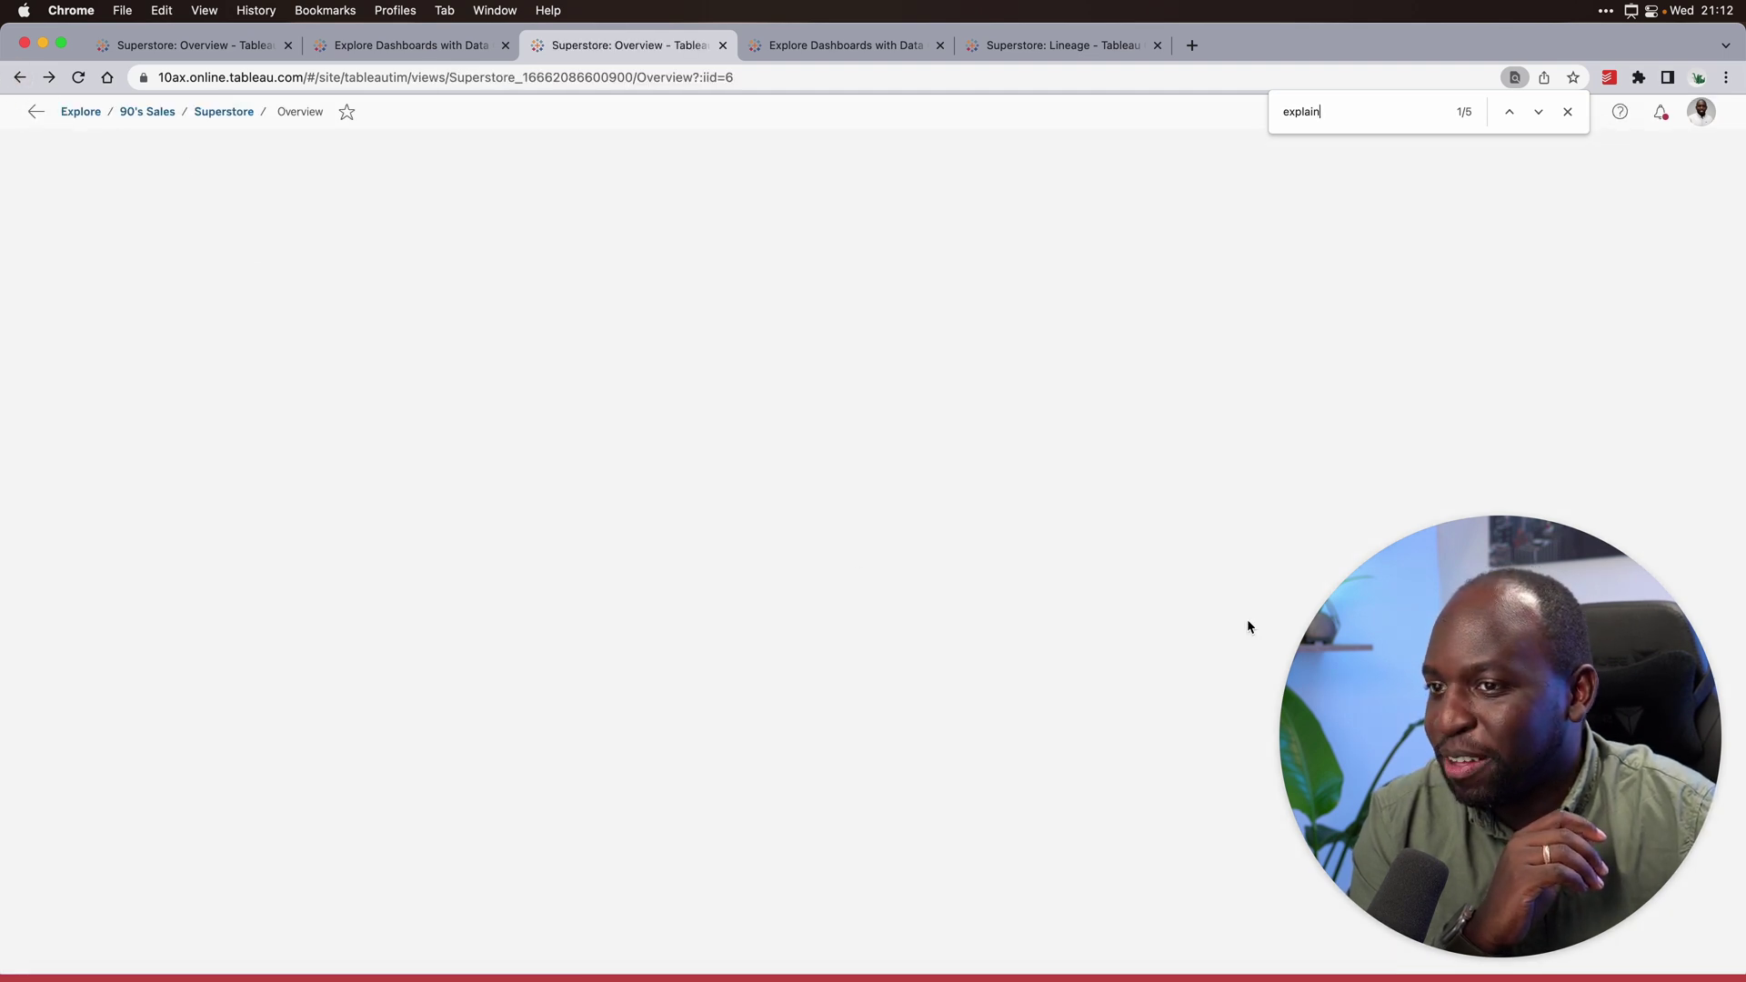
left_click_drag(1461, 632, 393, 610)
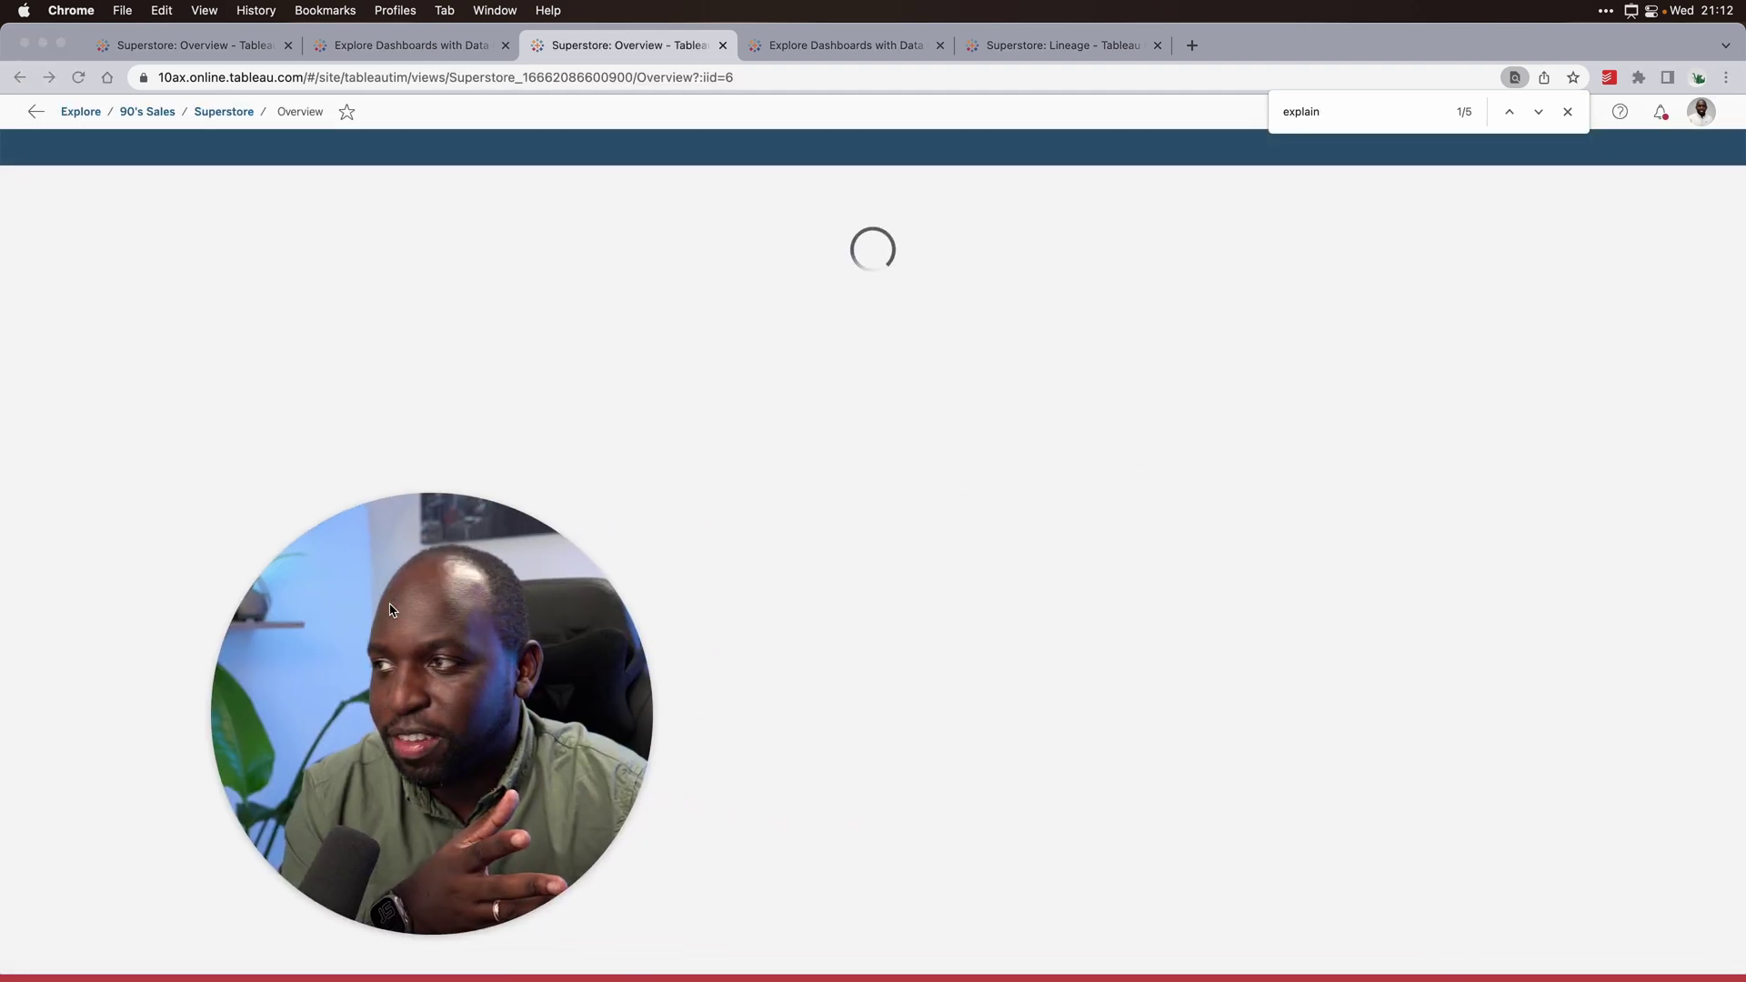